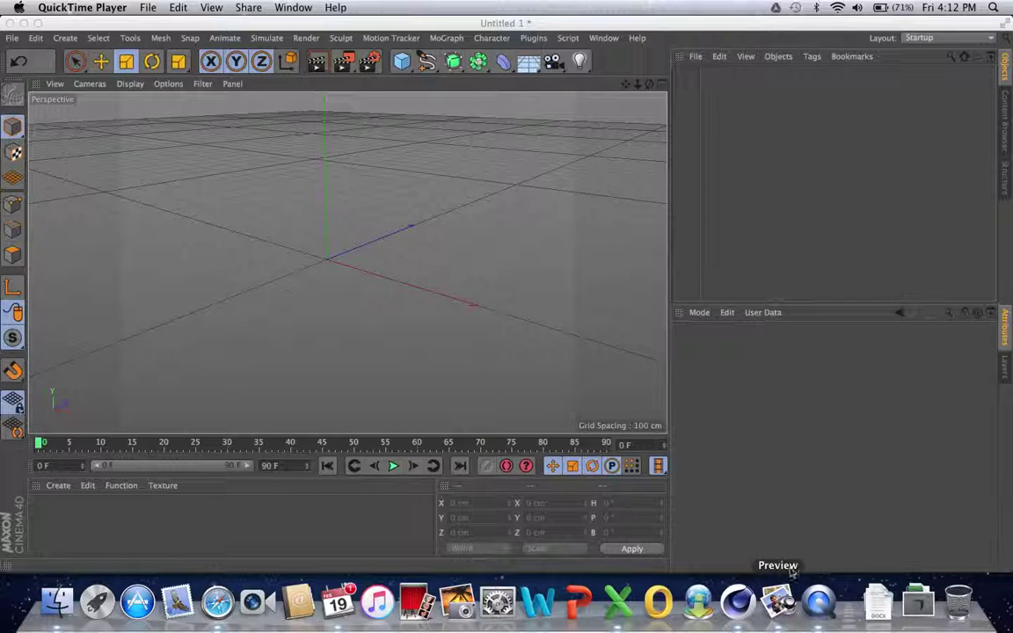
# - Look at the finished shark model's reference screenshot in Preview and return to Cinema 4D
pyautogui.click(777, 602)
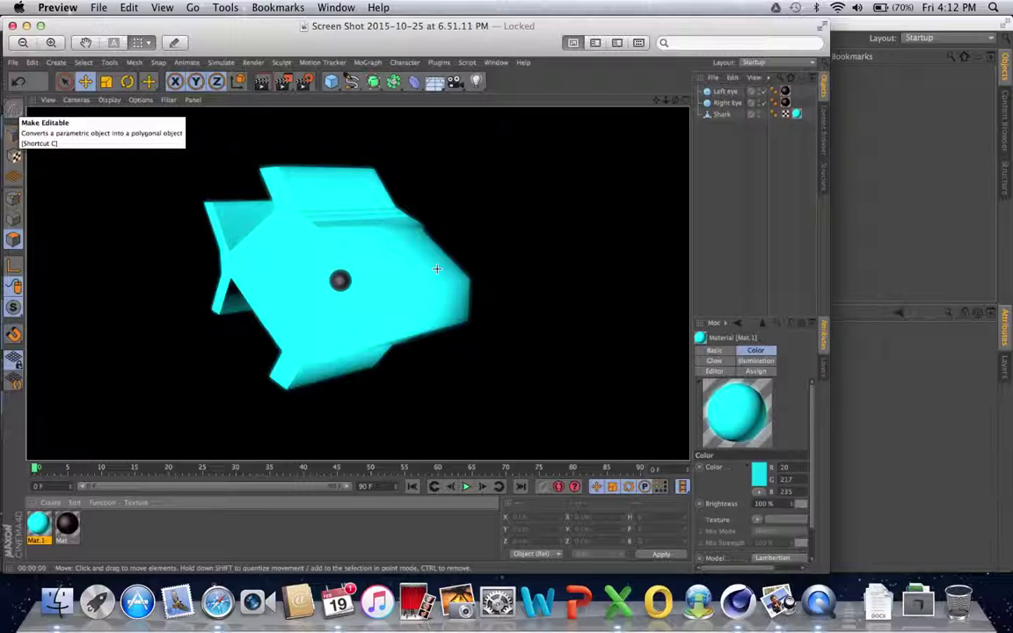
pyautogui.click(936, 141)
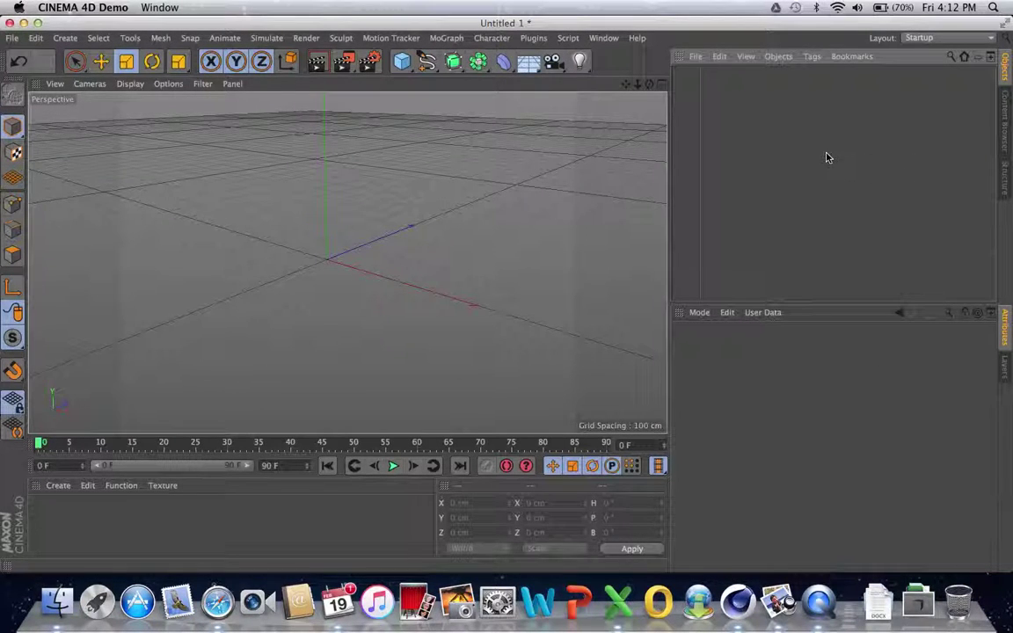
# - Add a cube primitive and raise it along the Y axis to about 140 cm
pyautogui.click(400, 62)
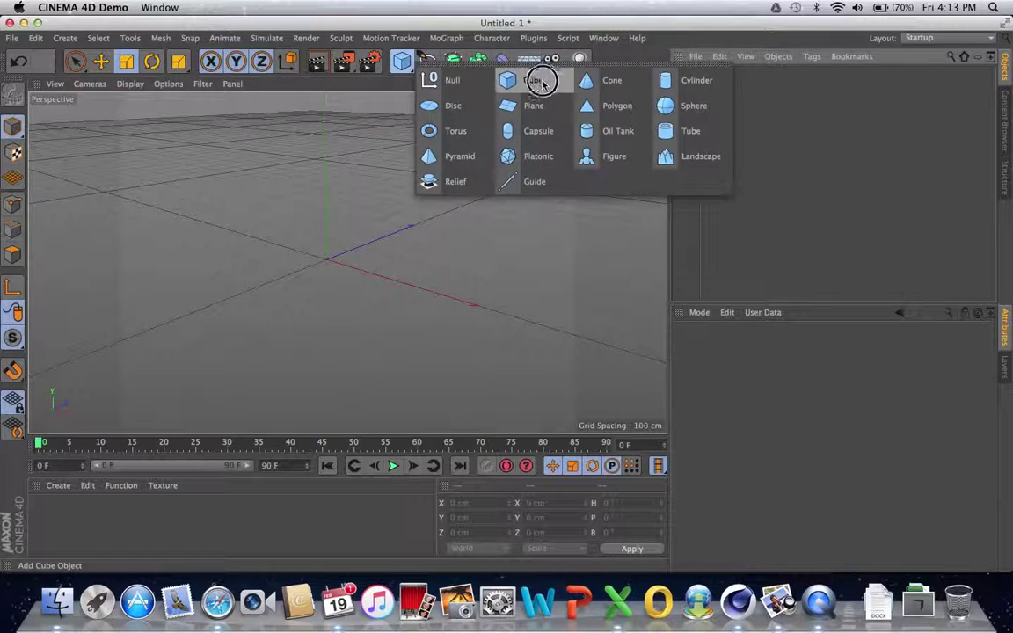
pyautogui.click(543, 80)
pyautogui.moveTo(647, 85)
pyautogui.mouseDown()
pyautogui.moveTo(674, 80)
pyautogui.moveTo(648, 89)
pyautogui.mouseUp()
pyautogui.click(100, 60)
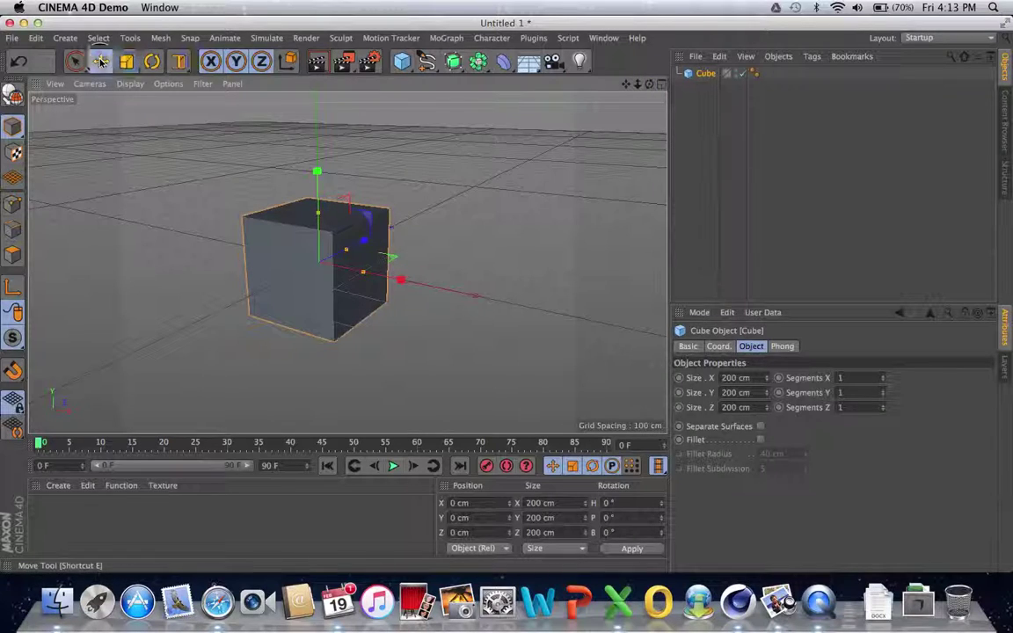
pyautogui.moveTo(317, 176); pyautogui.dragTo(319, 117)
pyautogui.moveTo(627, 83); pyautogui.dragTo(346, 264)
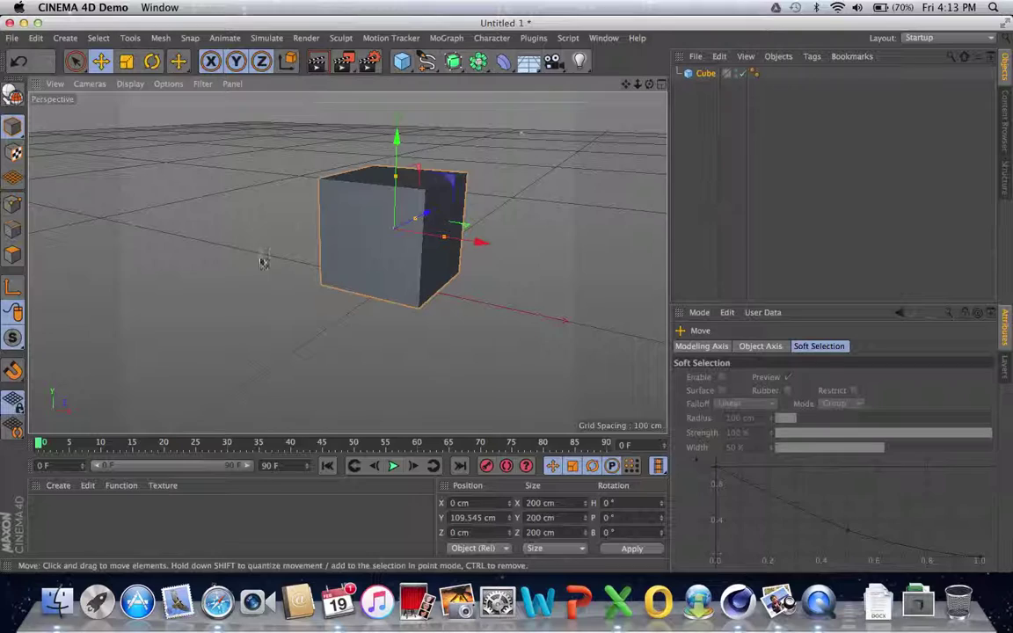
pyautogui.moveTo(398, 133); pyautogui.dragTo(397, 112)
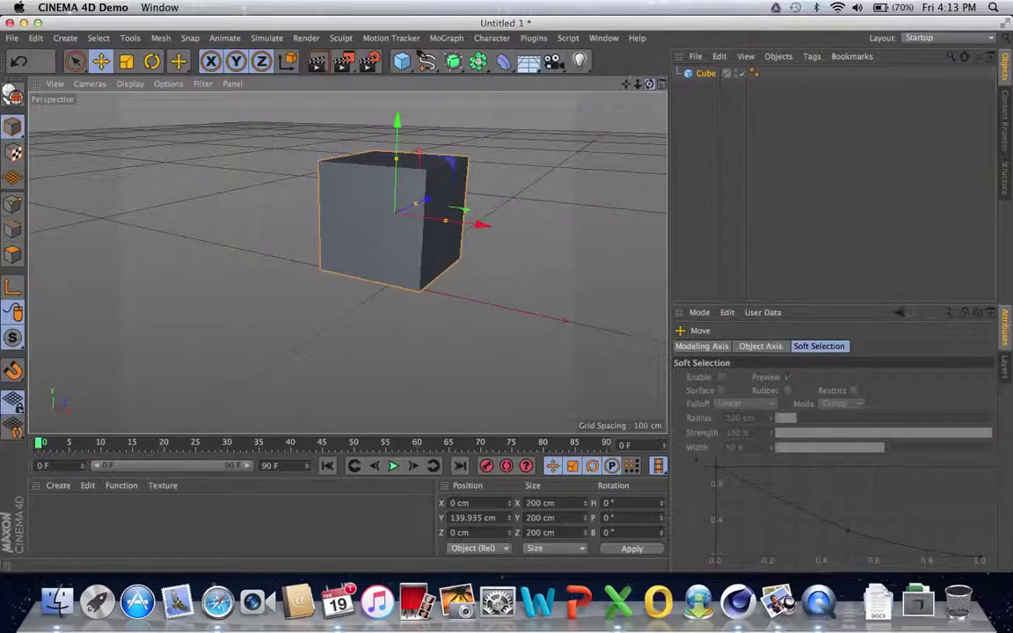
pyautogui.moveTo(649, 84); pyautogui.dragTo(346, 265)
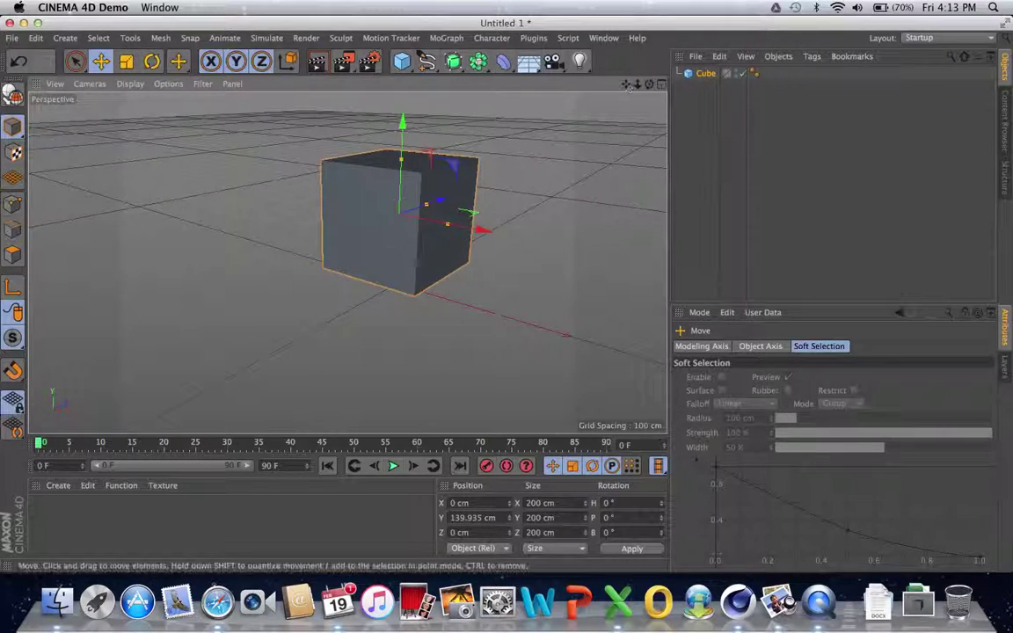
# - Convert the cube to an editable polygon object and select its face on the positive X side
pyautogui.click(12, 94)
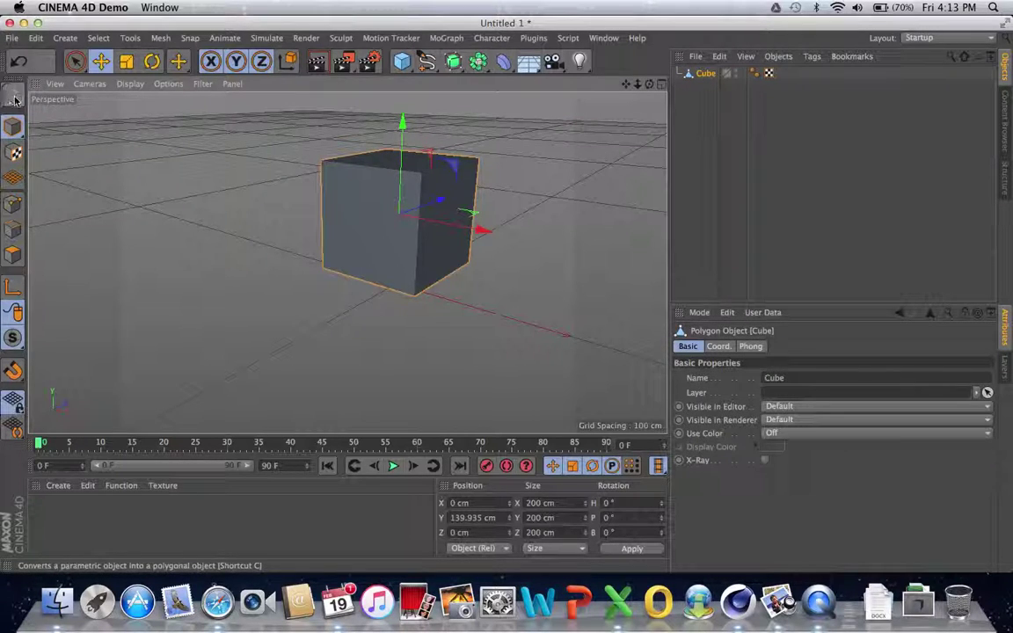
pyautogui.click(14, 256)
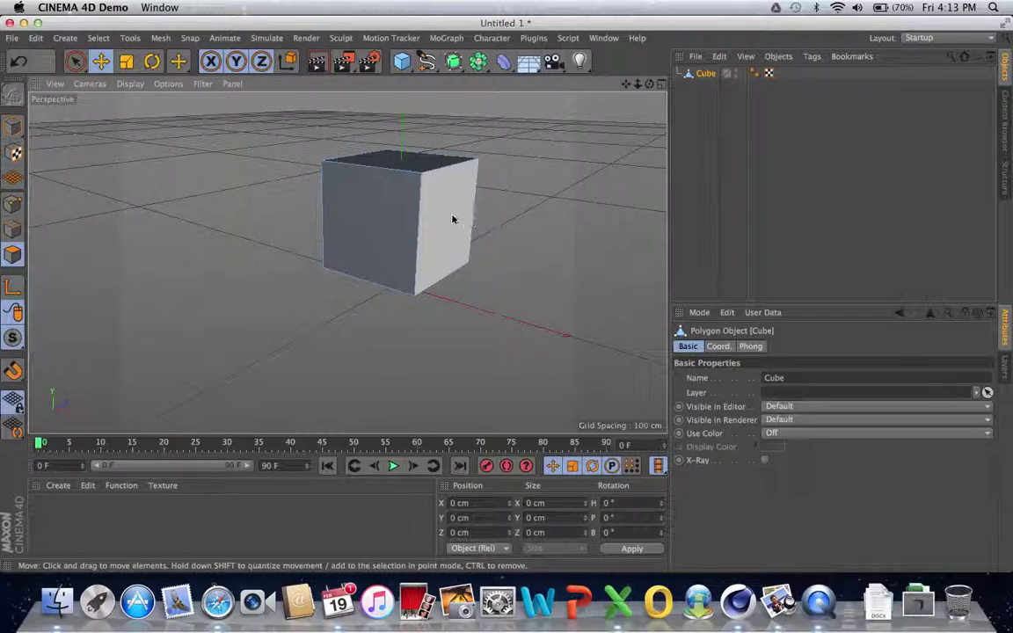
pyautogui.click(75, 61)
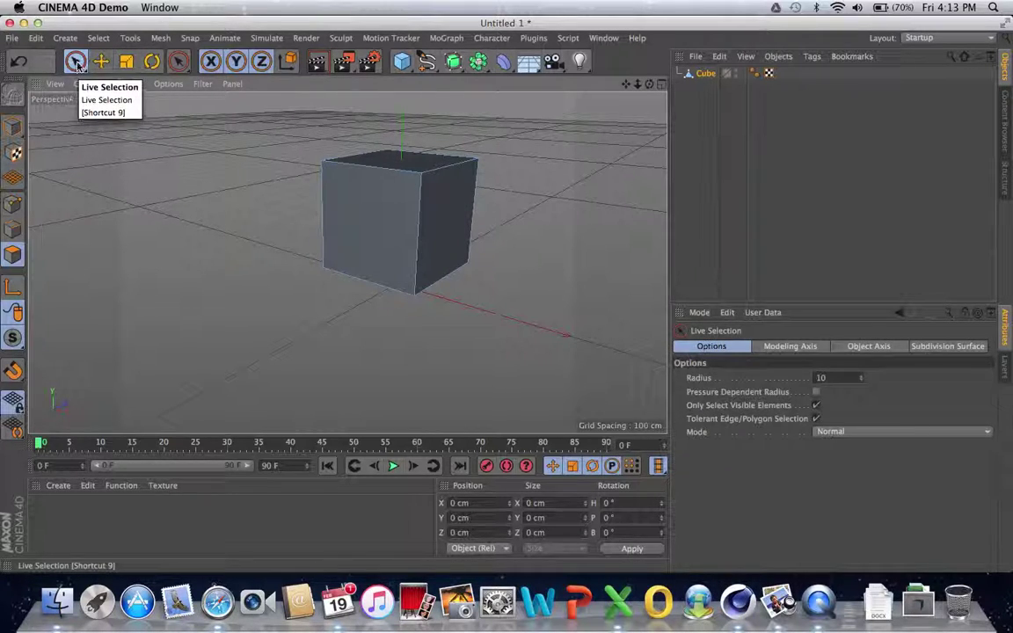
pyautogui.click(449, 218)
# - Try moving the selected face inward along X to about 11 cm, and undo the move
pyautogui.moveTo(538, 238); pyautogui.dragTo(475, 235)
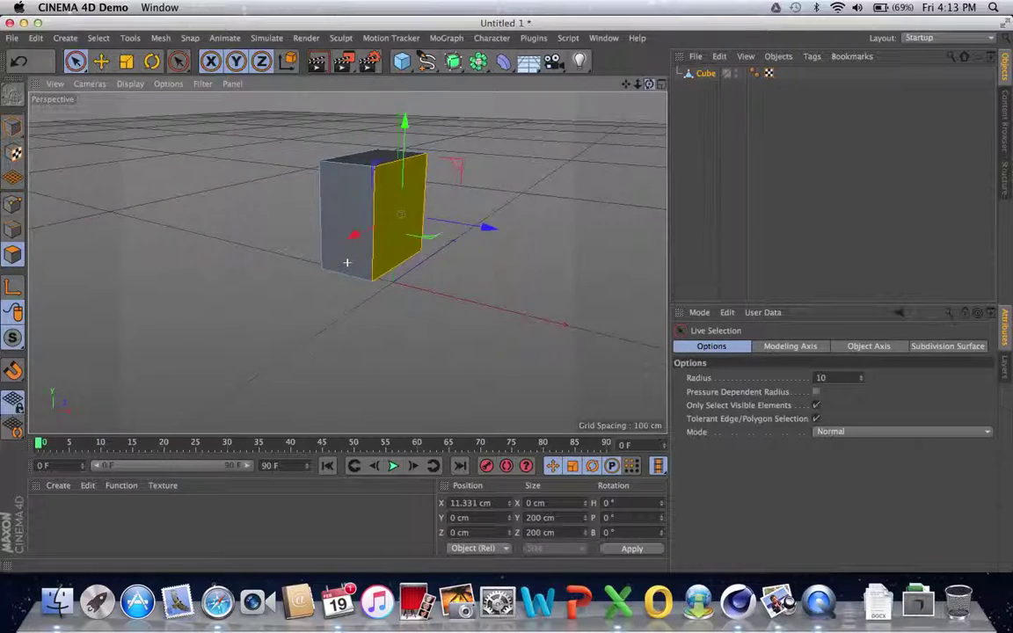
pyautogui.moveTo(649, 84); pyautogui.dragTo(670, 78)
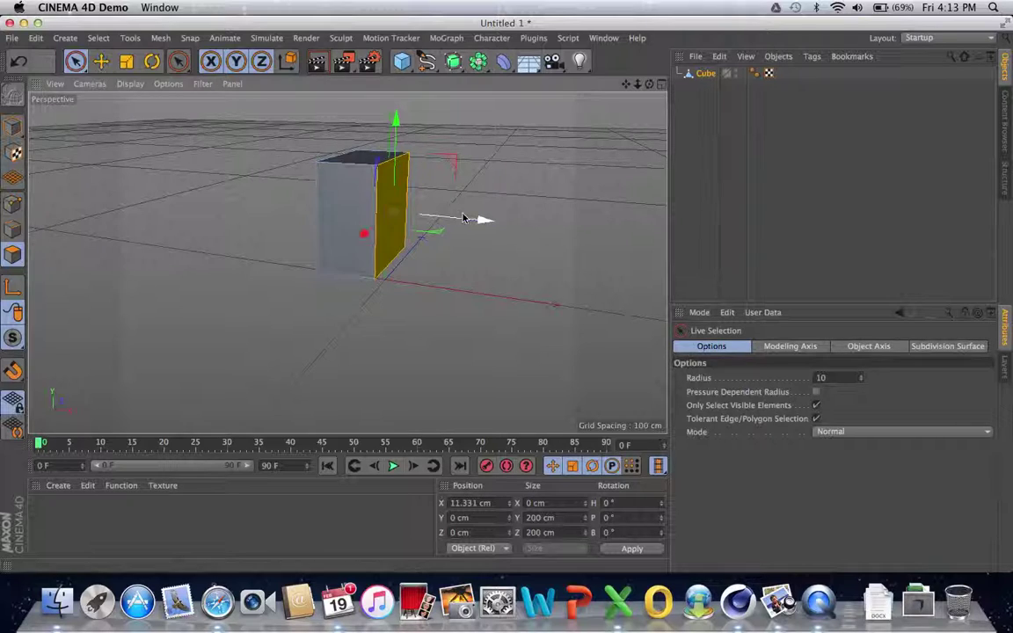
pyautogui.moveTo(482, 219); pyautogui.dragTo(434, 219)
pyautogui.click(18, 62)
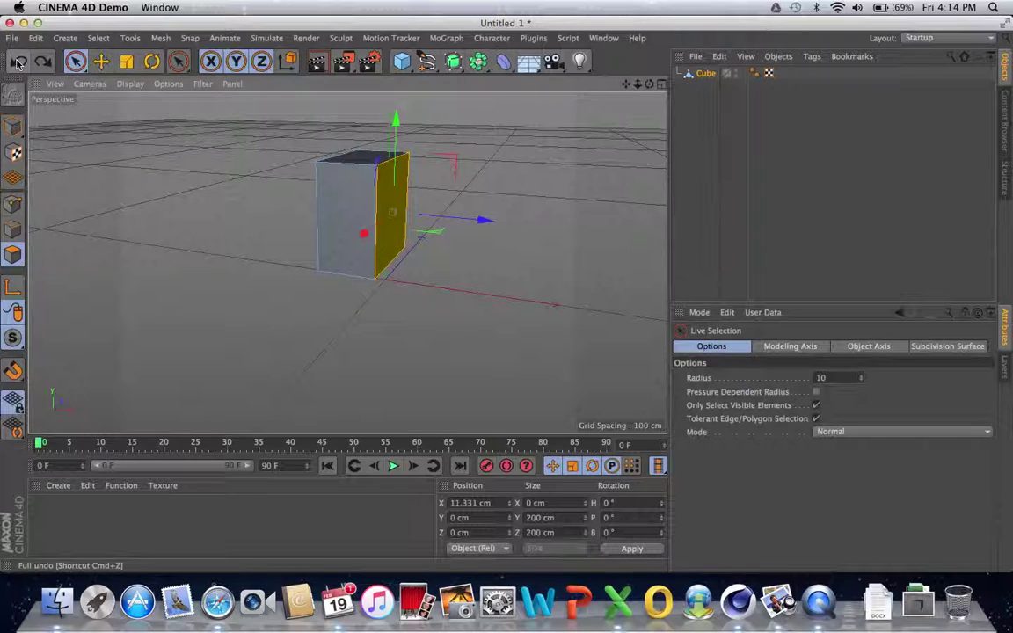
pyautogui.click(18, 62)
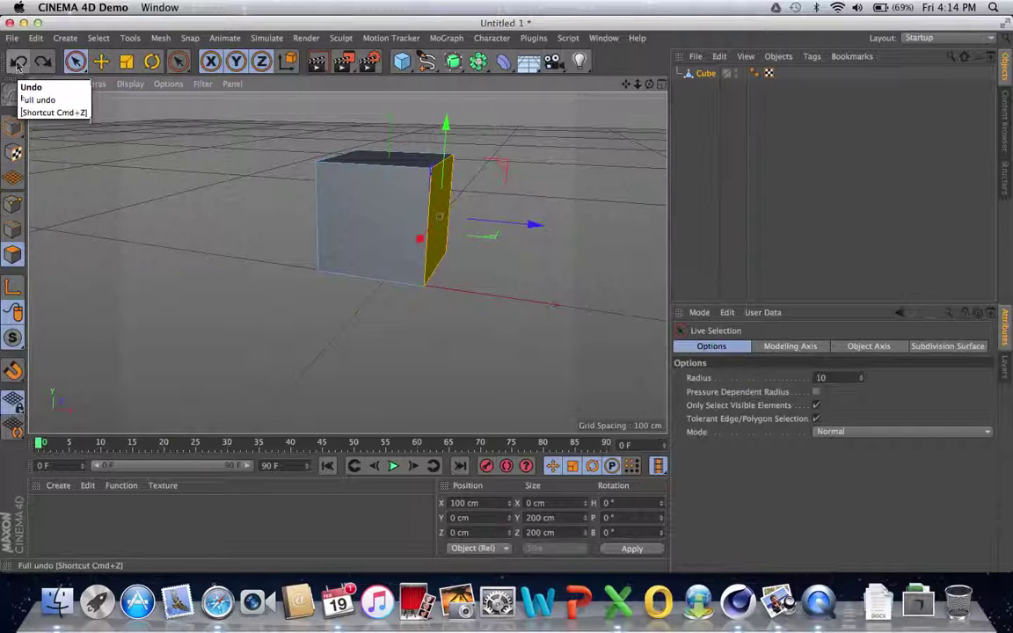
# - Scale the whole cube narrower along the X axis and set its X size to 30 cm
pyautogui.click(126, 61)
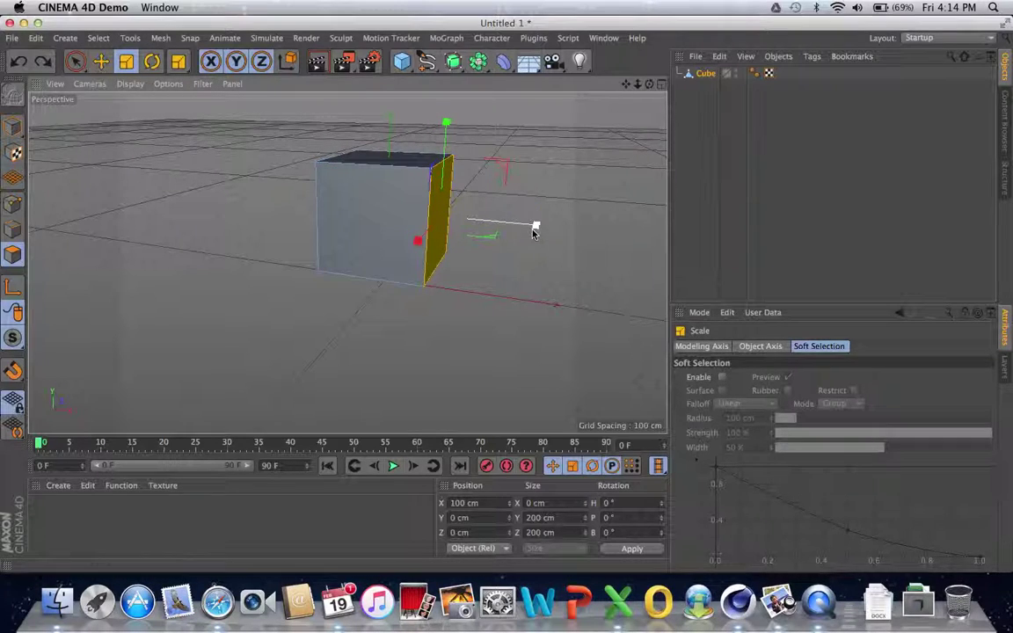
pyautogui.click(12, 127)
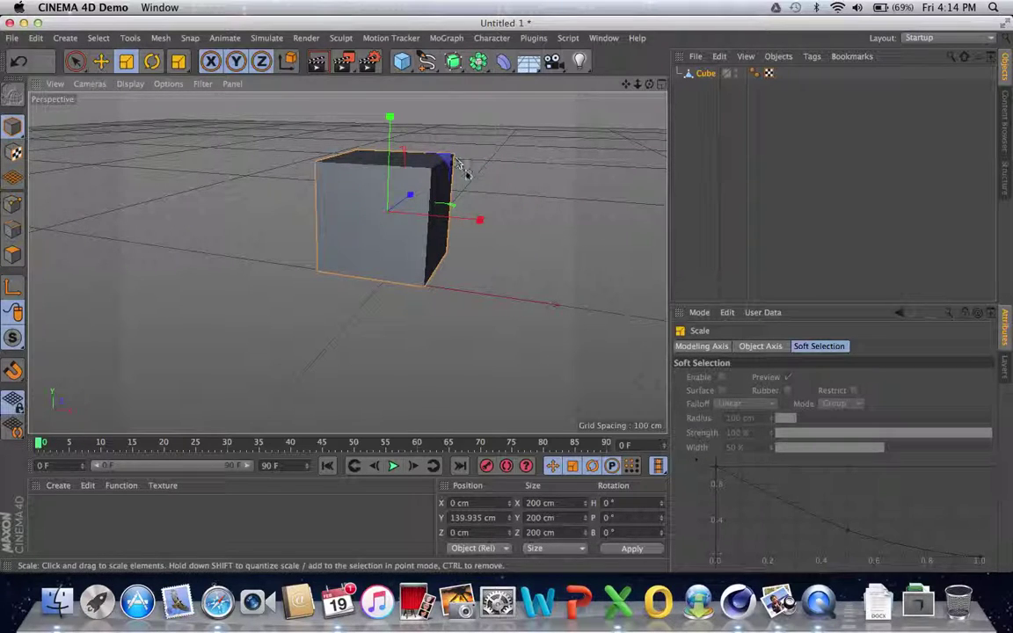
pyautogui.moveTo(479, 222)
pyautogui.mouseDown()
pyautogui.moveTo(468, 217)
pyautogui.moveTo(478, 219)
pyautogui.mouseUp()
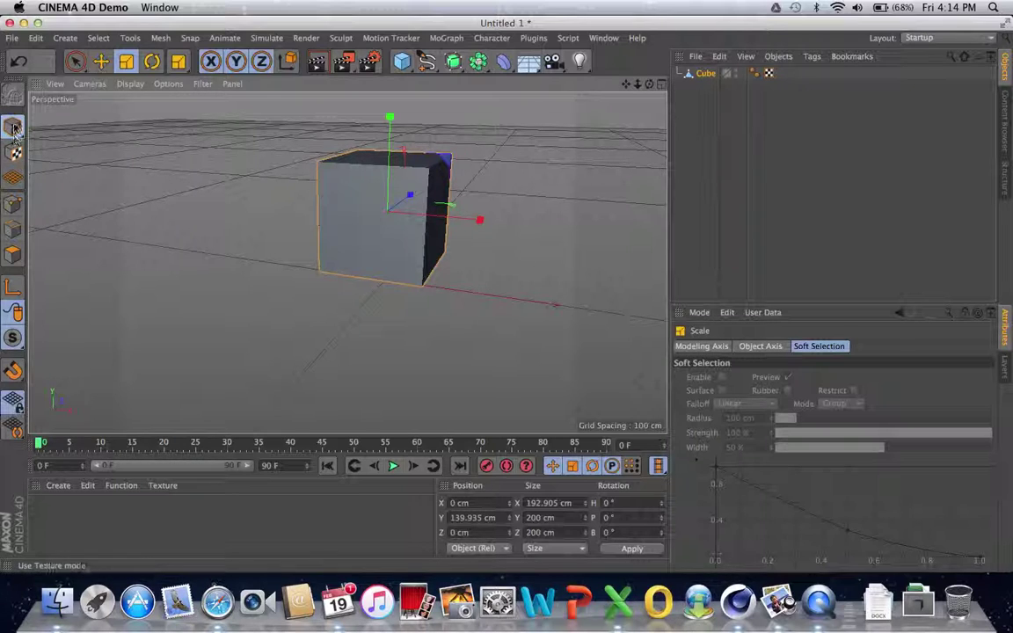
pyautogui.click(12, 255)
pyautogui.click(13, 127)
pyautogui.click(126, 62)
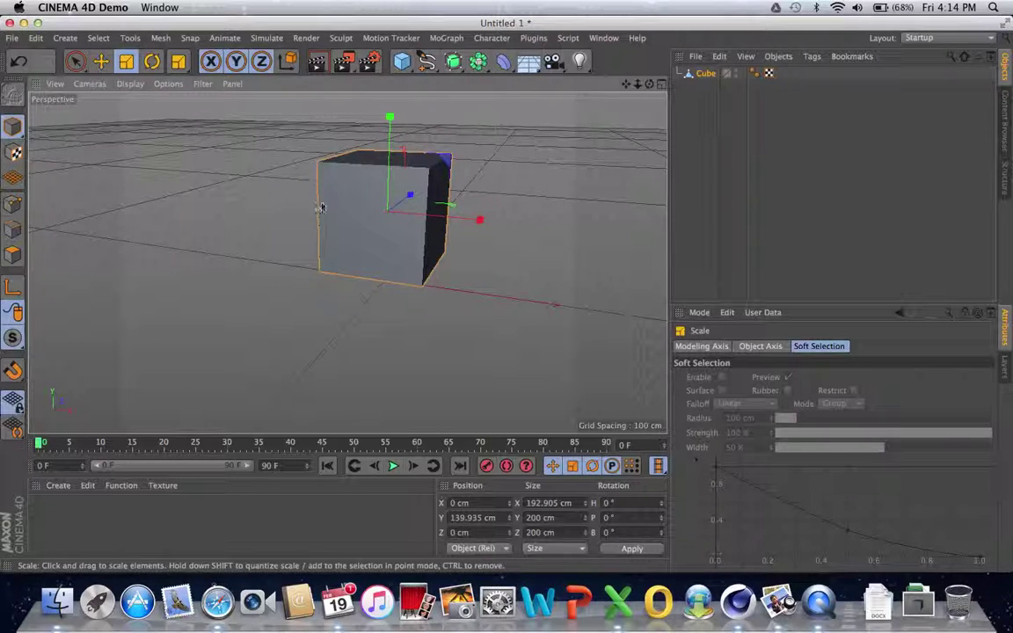
pyautogui.moveTo(479, 219); pyautogui.dragTo(447, 219)
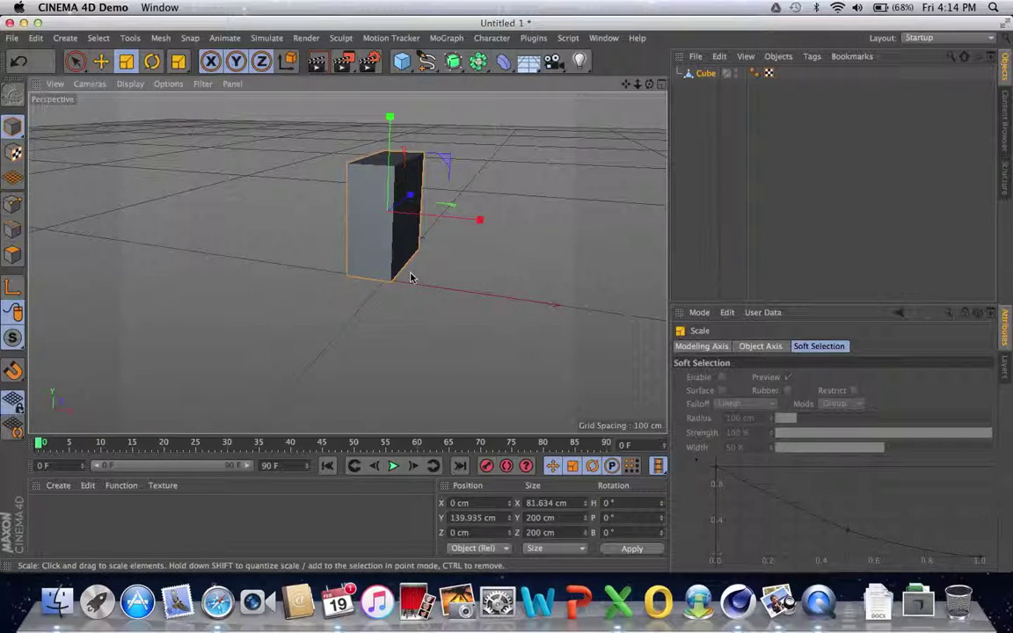
pyautogui.click(557, 503)
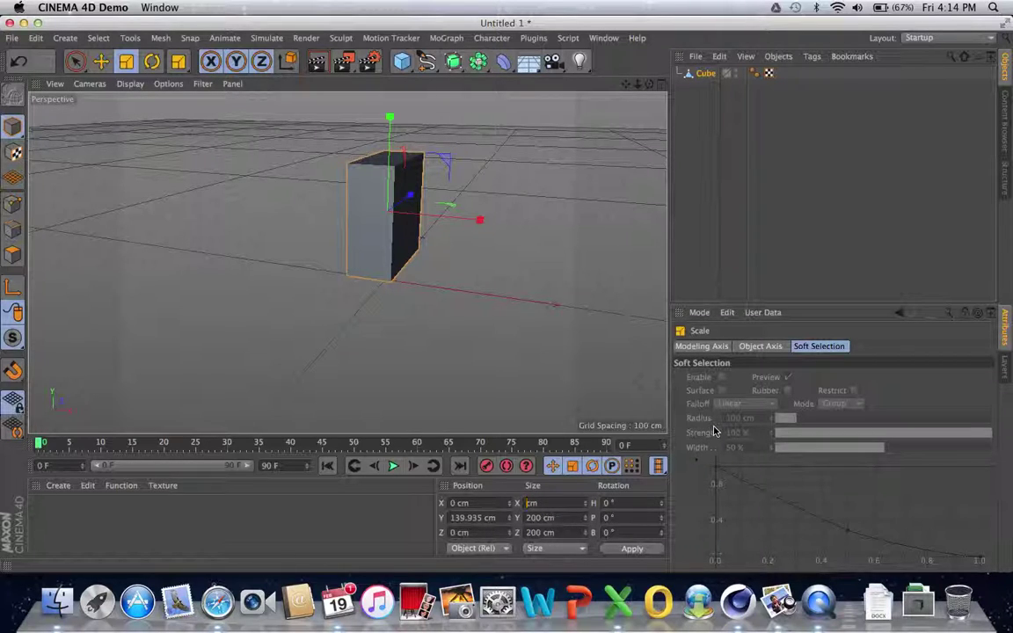
pyautogui.write('30')
pyautogui.press('Return')
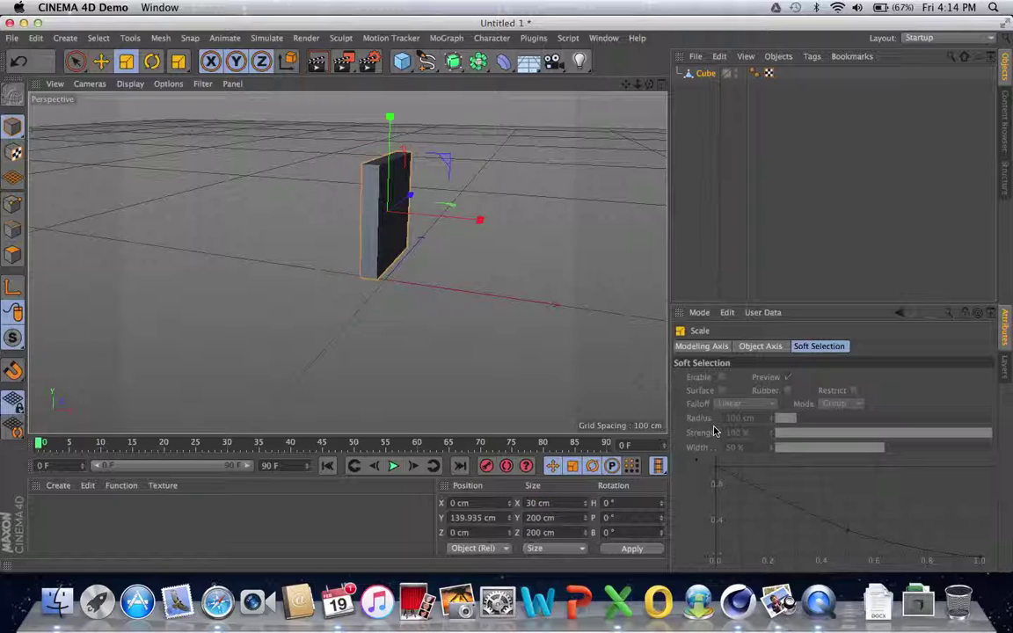
# - Select only the thin slab's large square face on the positive X side using Live Selection in polygon mode
pyautogui.moveTo(650, 84); pyautogui.dragTo(699, 86)
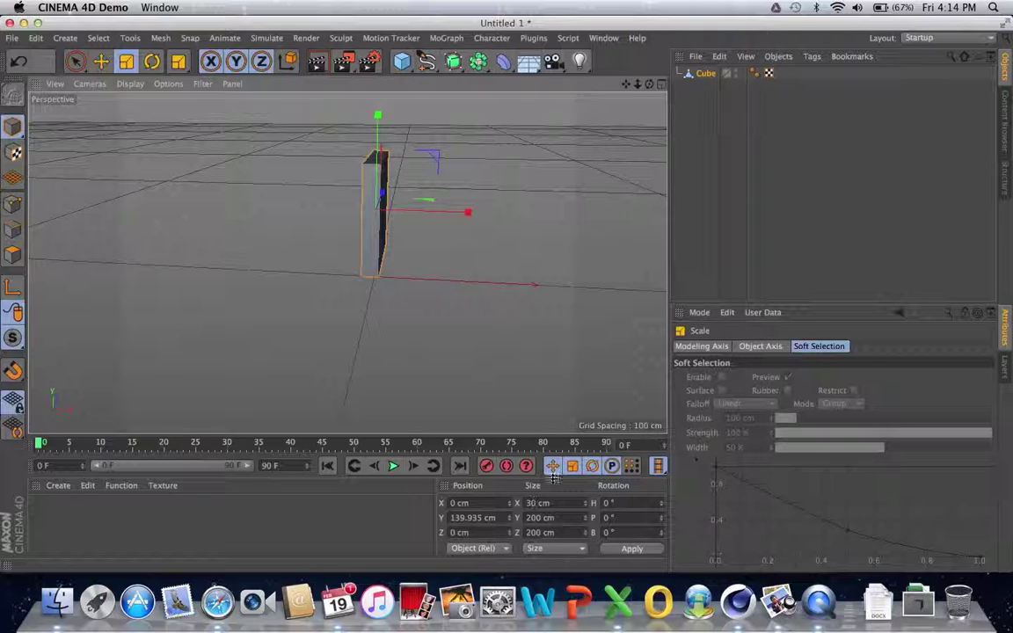
pyautogui.moveTo(649, 83); pyautogui.dragTo(616, 85)
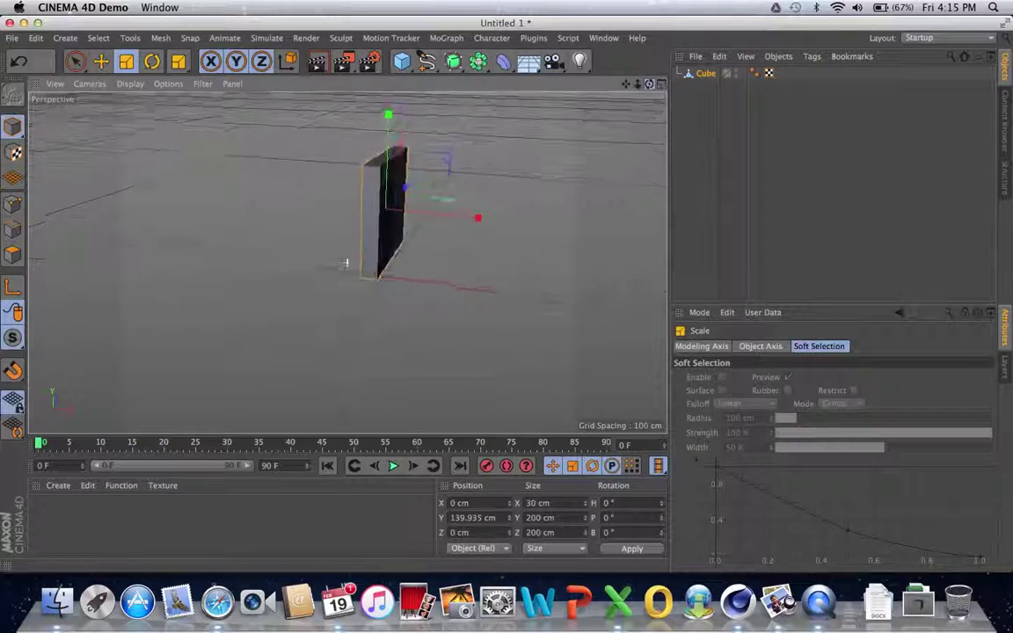
pyautogui.moveTo(345, 262); pyautogui.dragTo(368, 303)
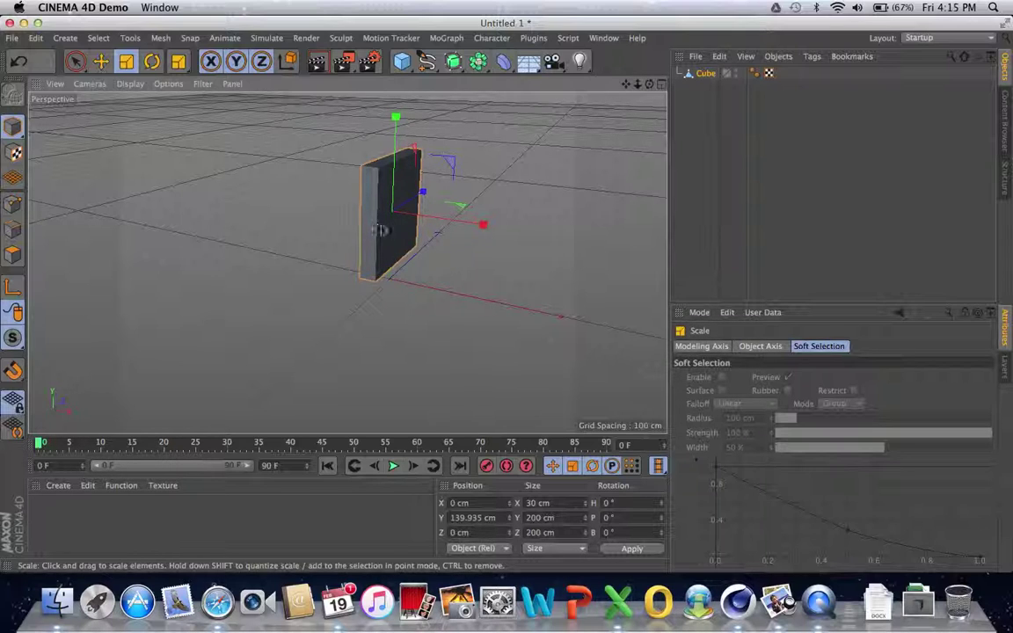
pyautogui.moveTo(650, 84); pyautogui.dragTo(582, 86)
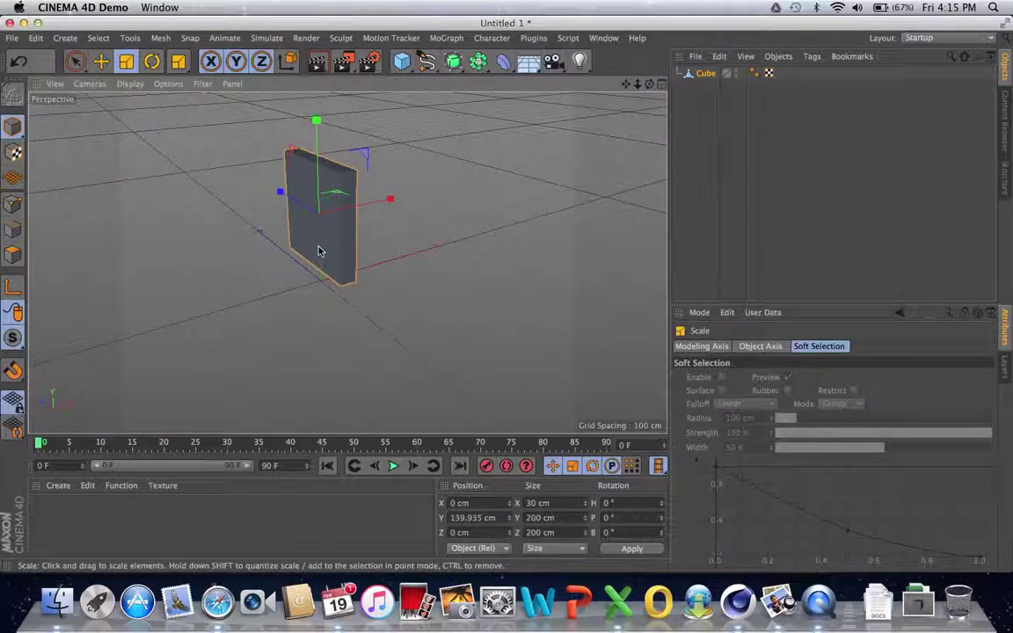
pyautogui.moveTo(649, 84); pyautogui.dragTo(584, 84)
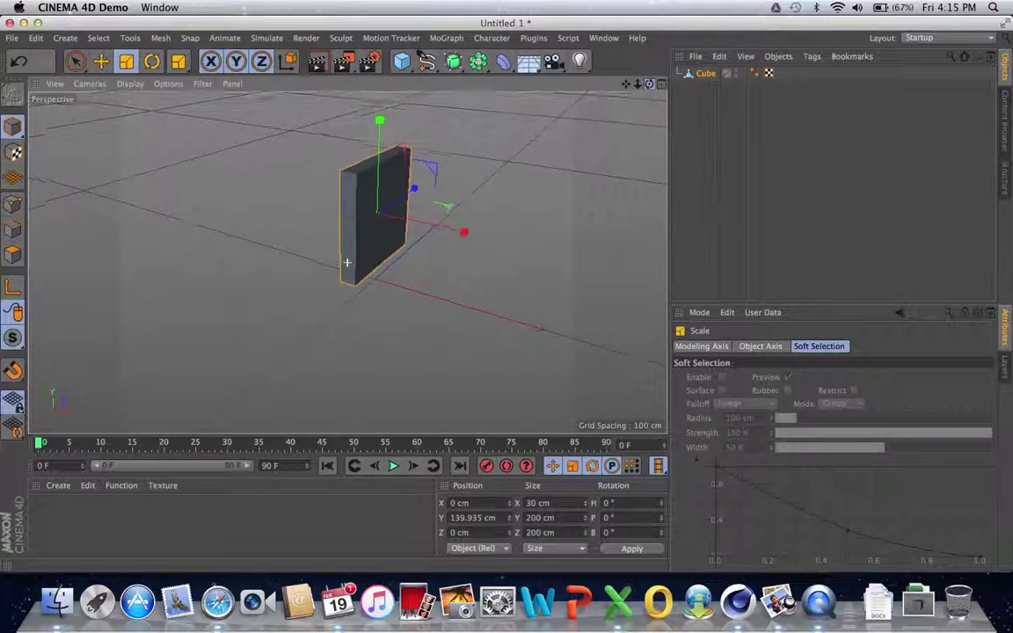
pyautogui.keyDown('alt'); pyautogui.moveTo(347, 262); pyautogui.dragTo(356, 264); pyautogui.keyUp('alt')
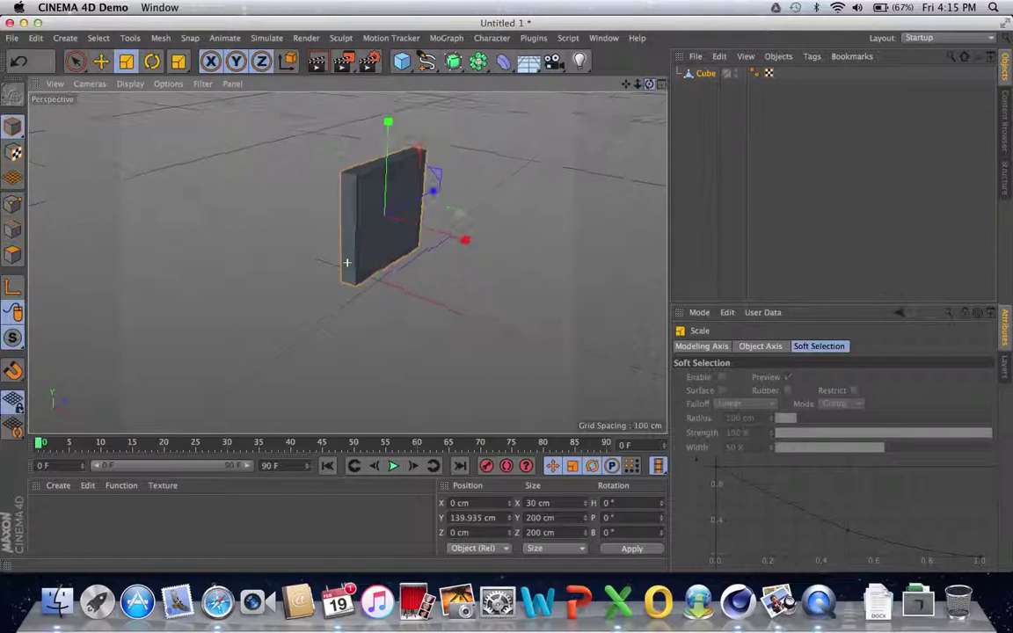
pyautogui.click(12, 255)
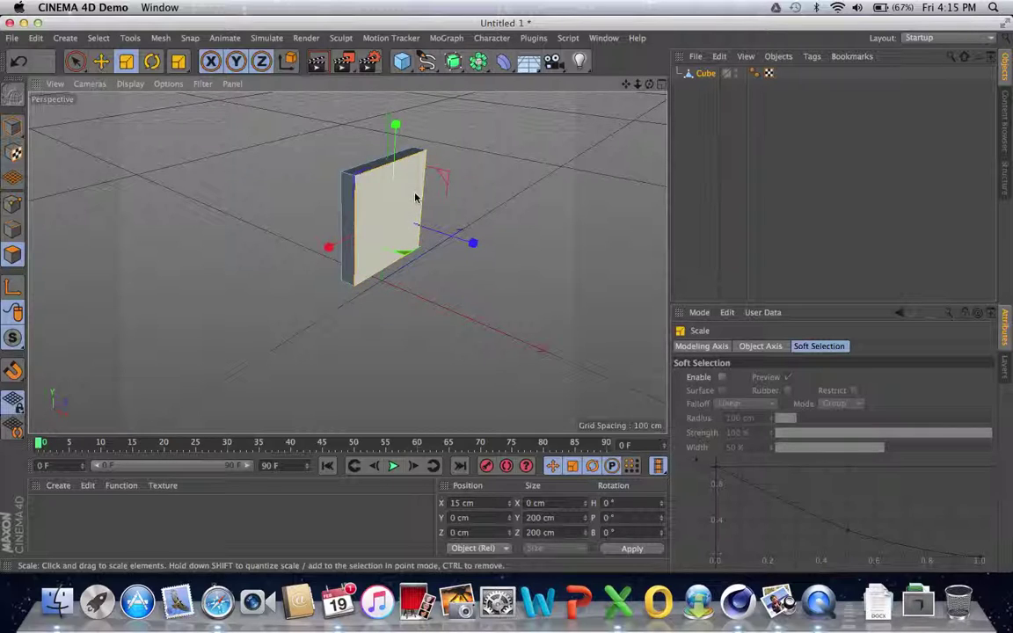
pyautogui.click(549, 193)
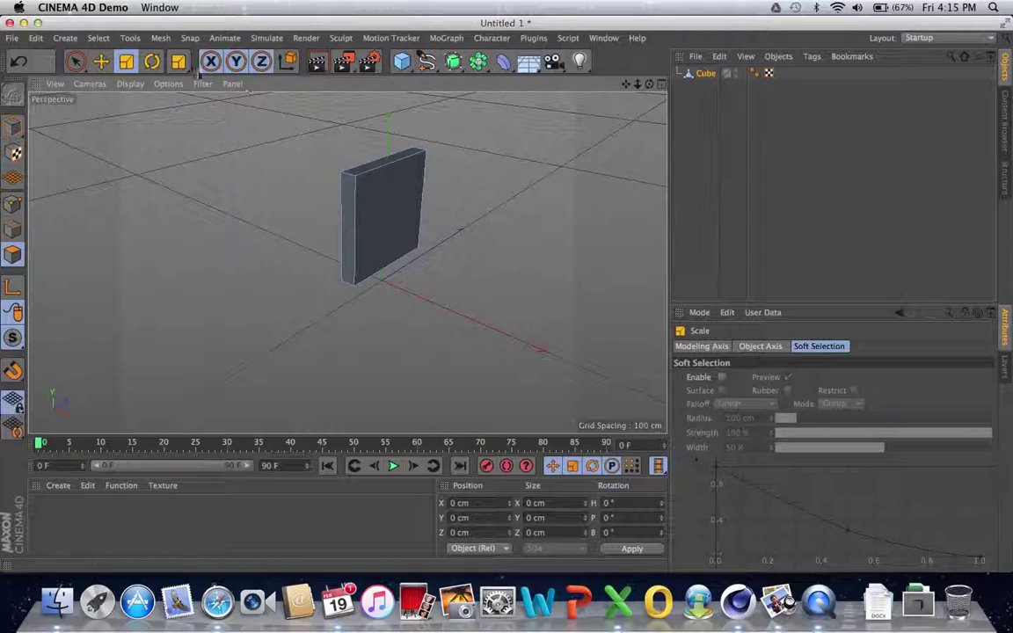
pyautogui.click(75, 62)
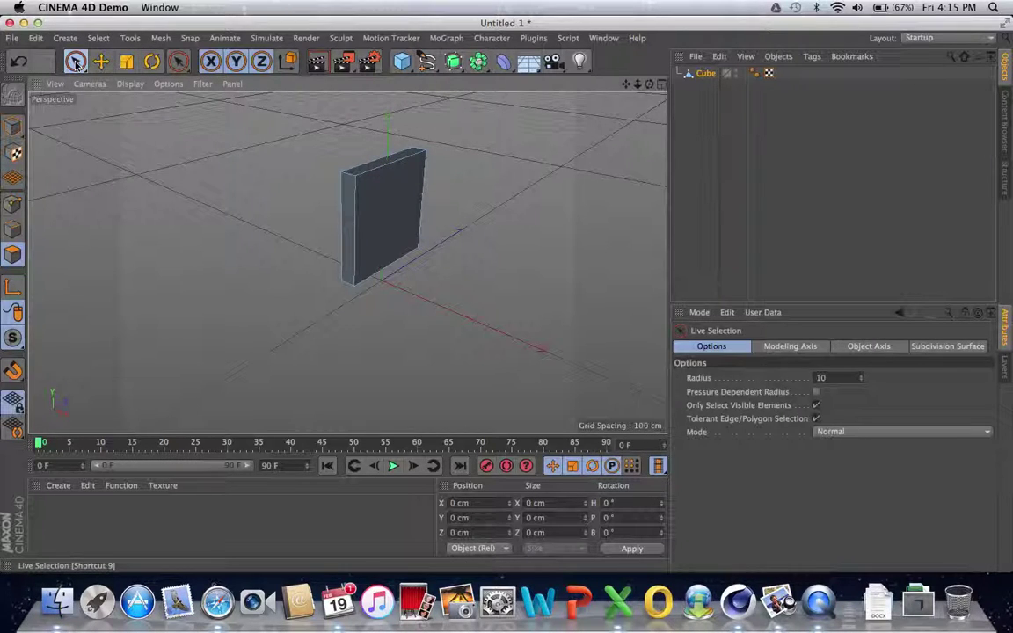
pyautogui.click(388, 215)
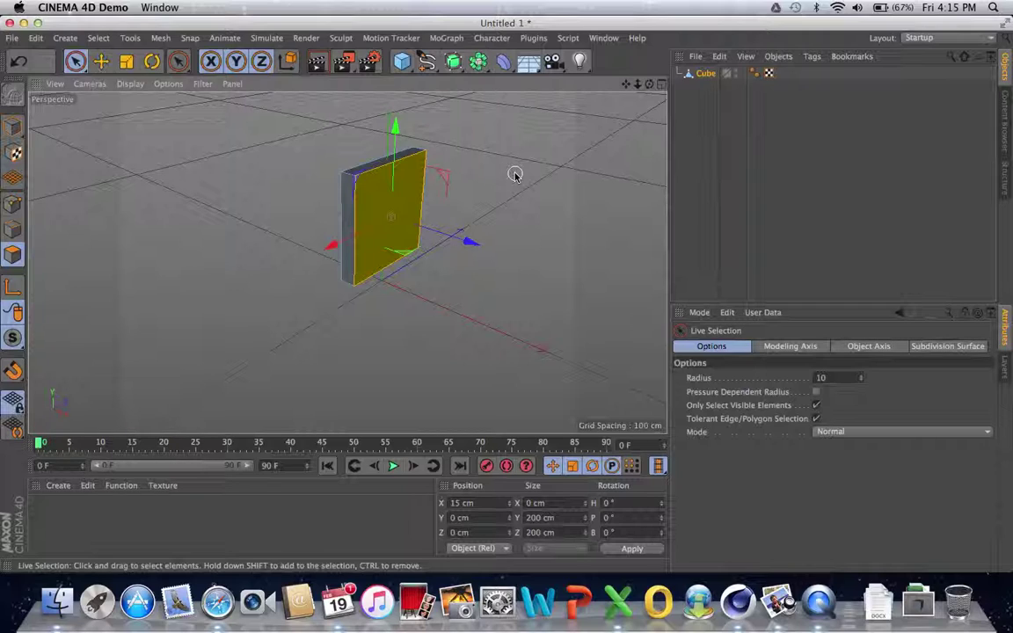
# - Extrude the selected large face outward by about 175 cm
pyautogui.click(160, 37)
pyautogui.moveTo(189, 99)
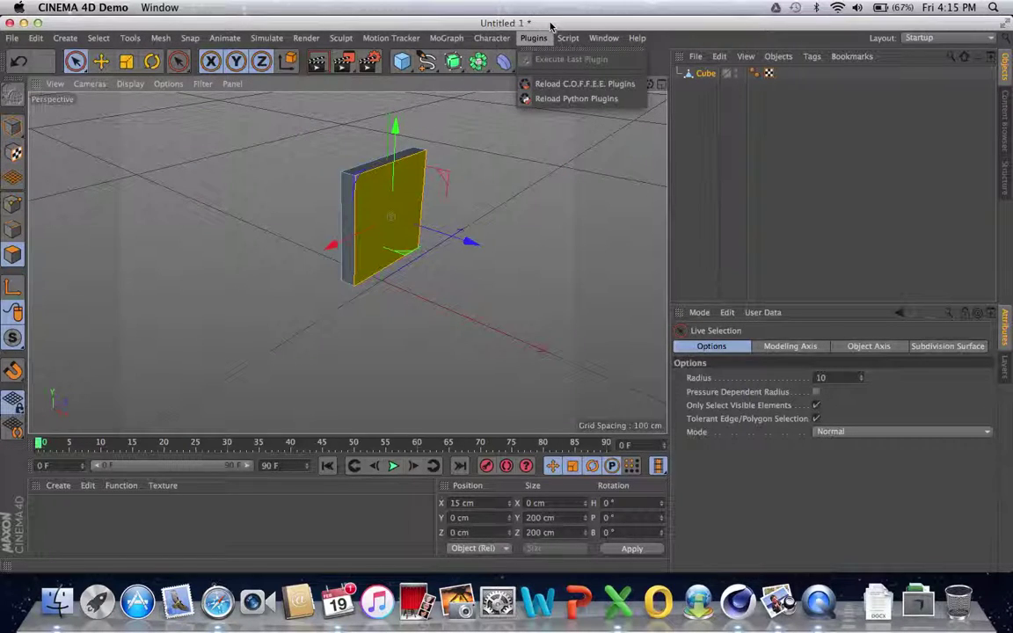
pyautogui.click(550, 26)
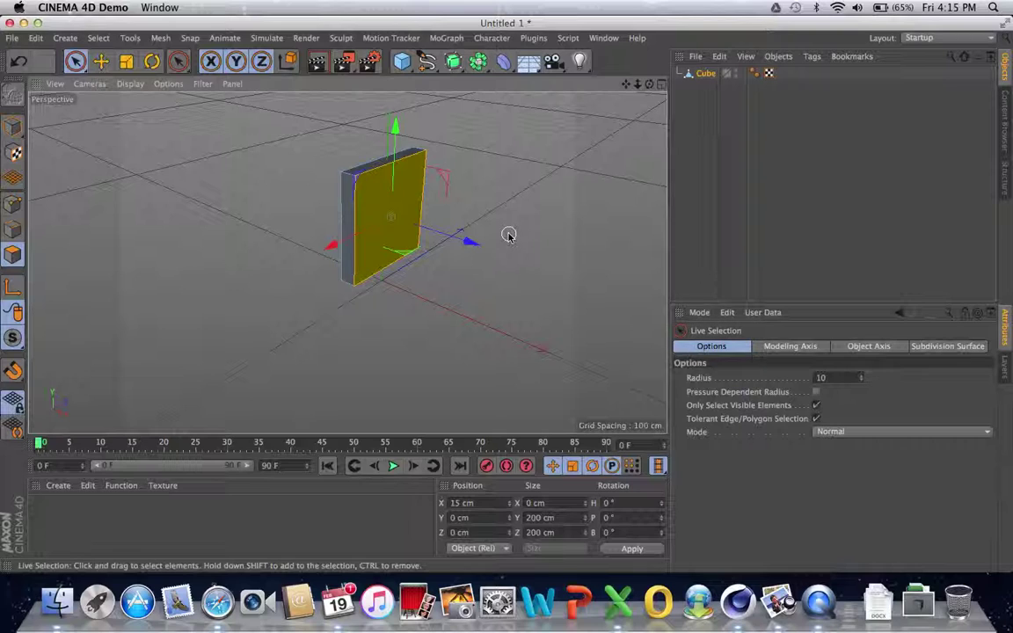
pyautogui.press('d')
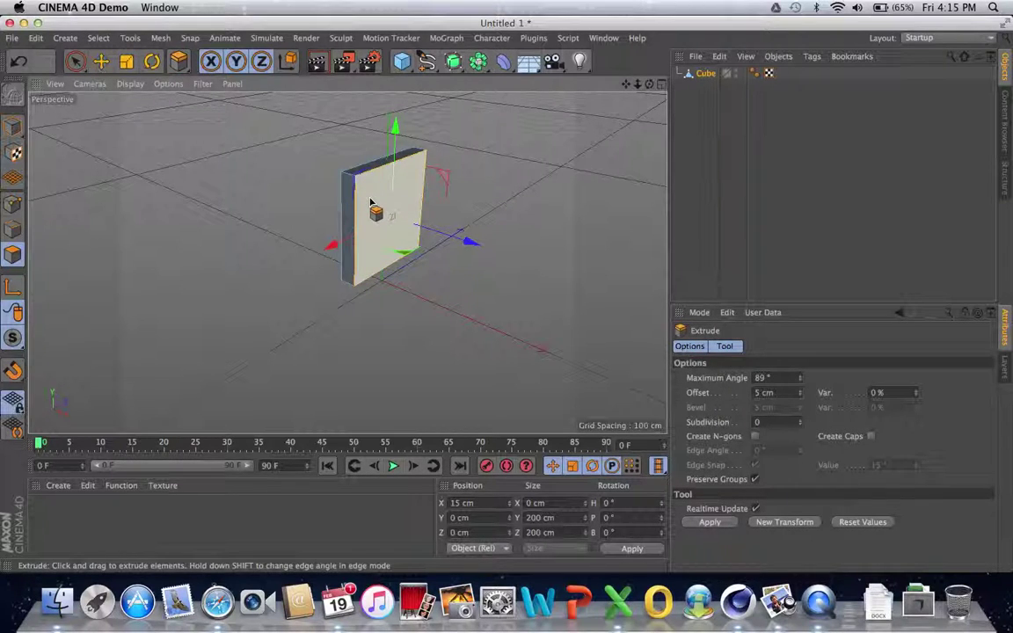
pyautogui.moveTo(376, 210); pyautogui.dragTo(481, 245)
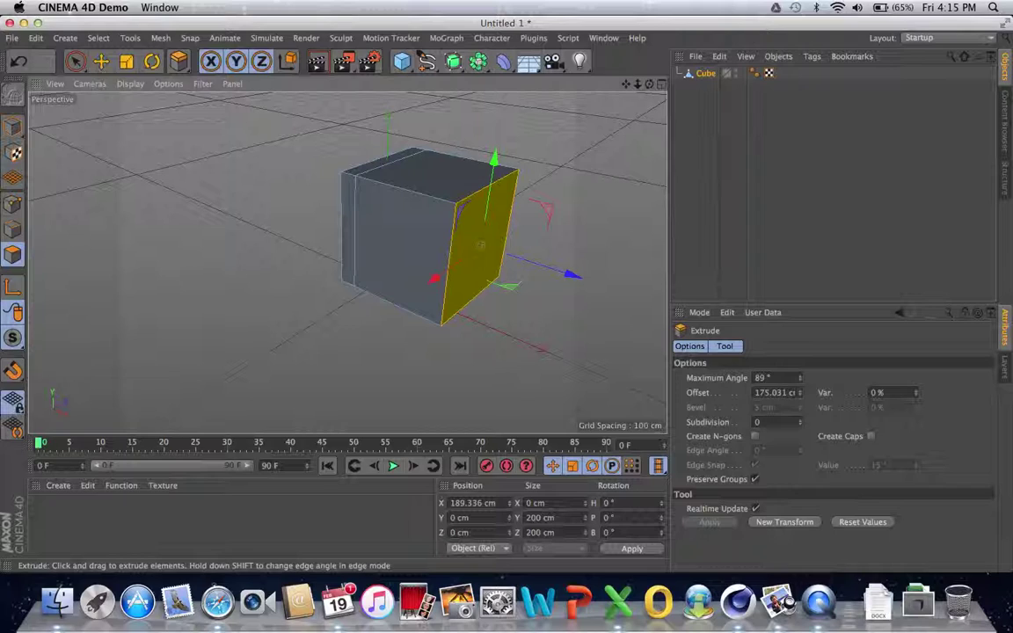
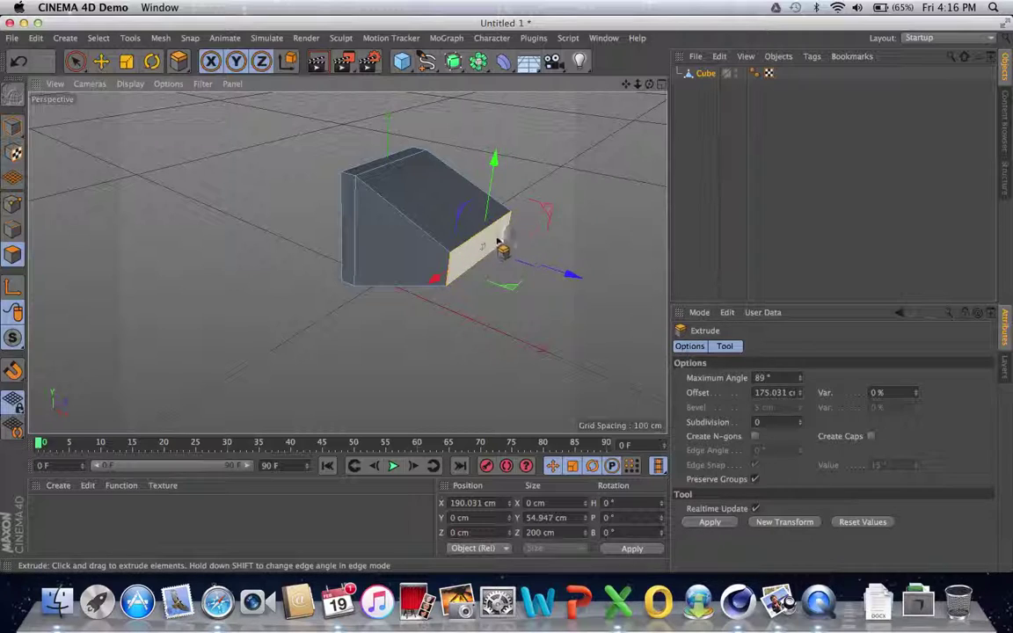
# - Extrude the shortened end face by about 57 cm and select the new stub's upper and lower faces together
pyautogui.moveTo(498, 235); pyautogui.dragTo(517, 257)
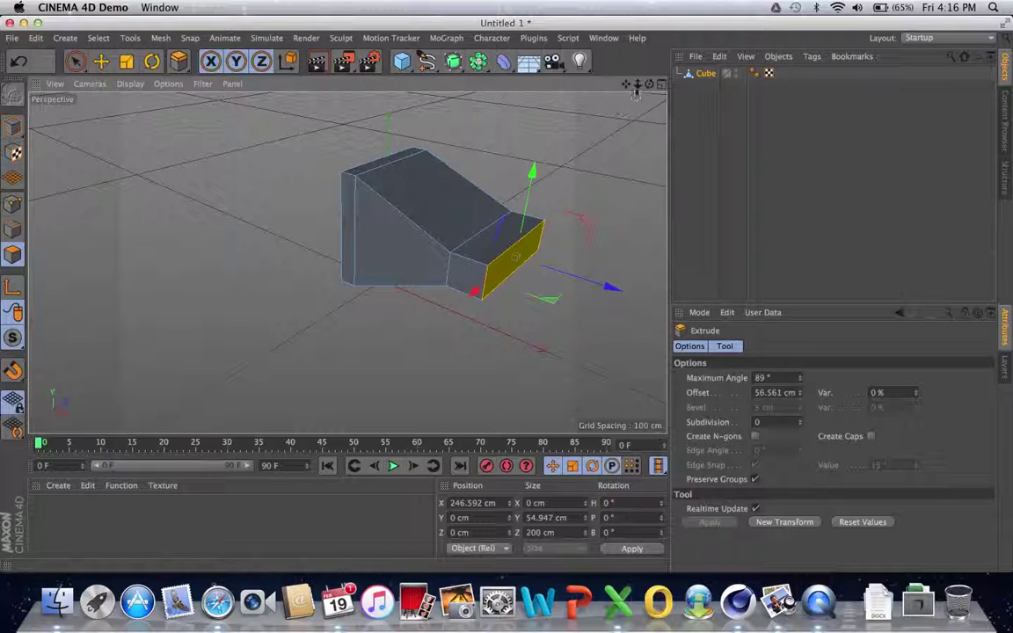
pyautogui.moveTo(649, 83); pyautogui.dragTo(694, 86)
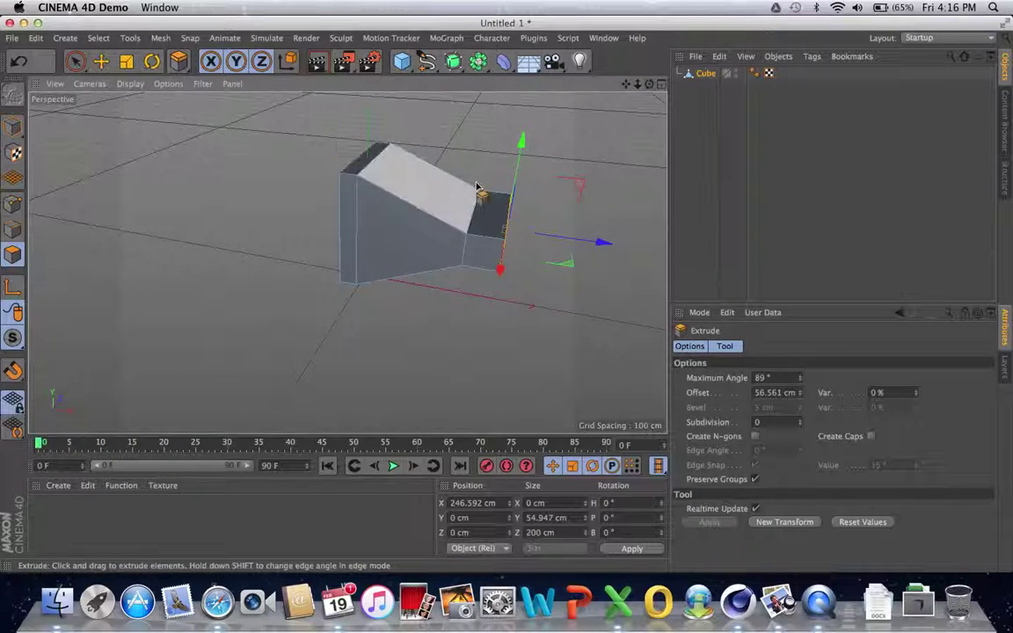
pyautogui.click(75, 61)
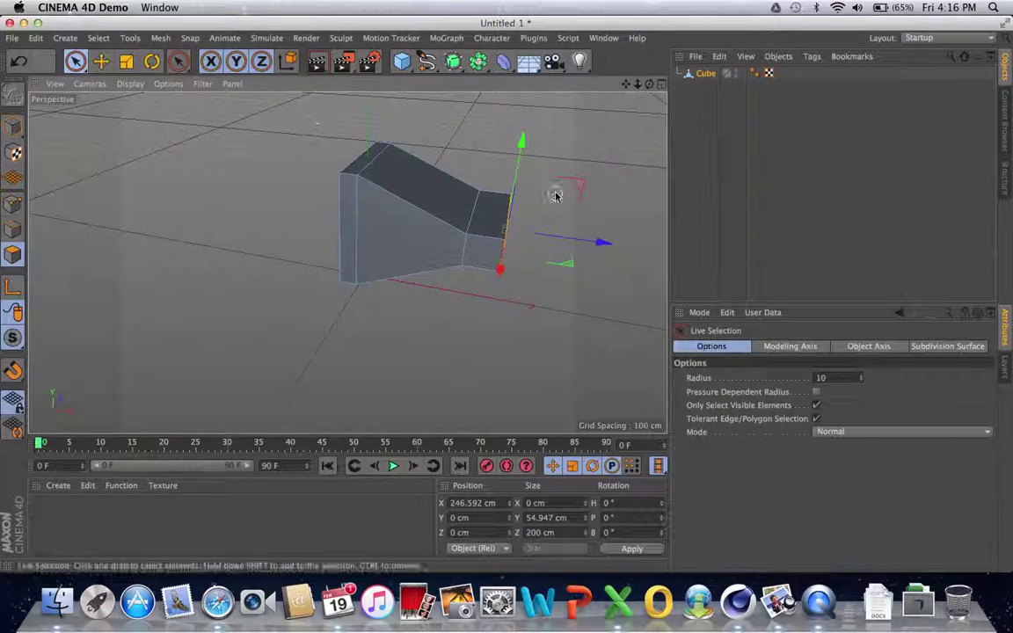
pyautogui.click(492, 217)
pyautogui.moveTo(649, 84); pyautogui.dragTo(649, 35)
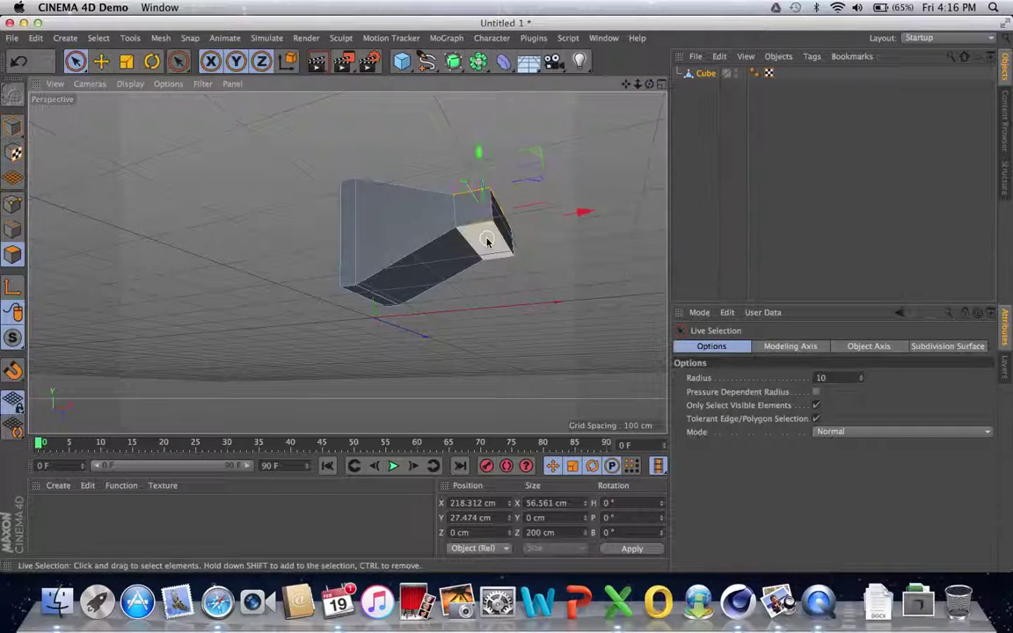
pyautogui.click(488, 239)
pyautogui.moveTo(649, 84); pyautogui.dragTo(649, 138)
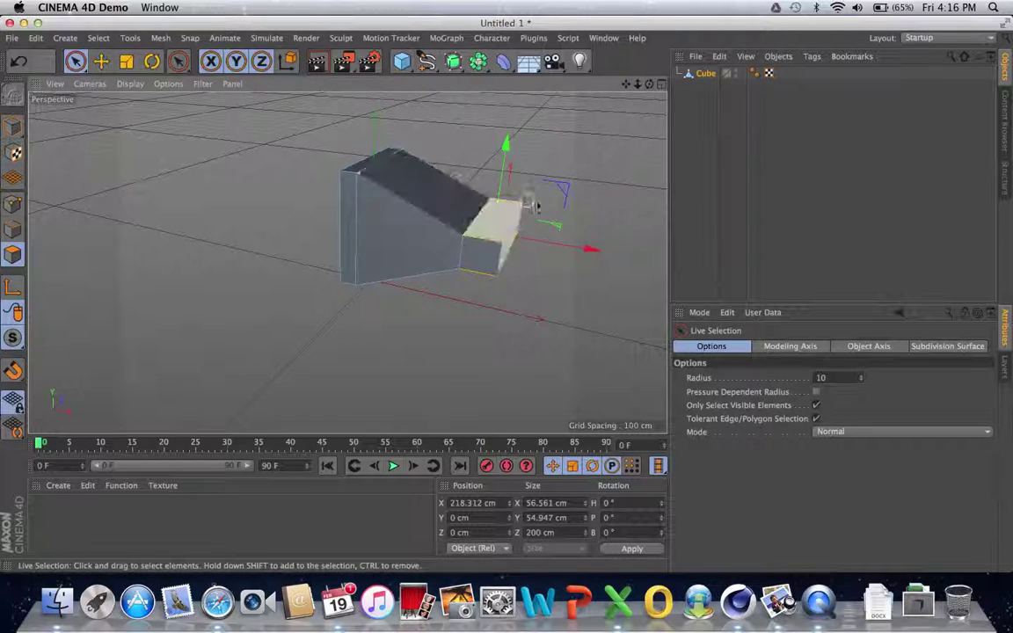
# - Try extruding the stub's upper and lower faces by about 148 cm and shifting them to X 279 cm, and undo both changes
pyautogui.press('d')
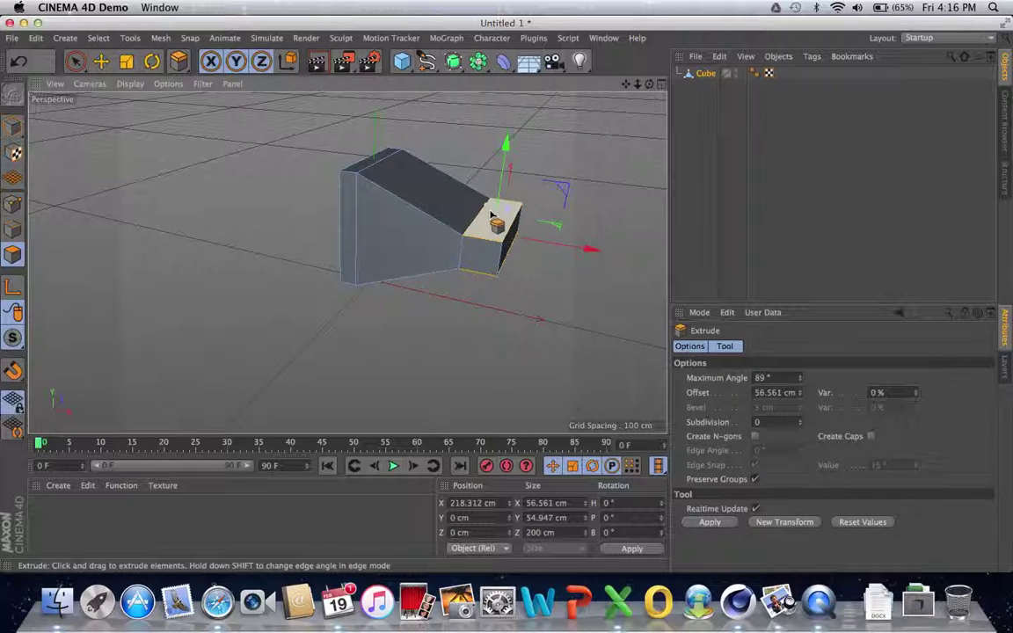
pyautogui.moveTo(486, 220); pyautogui.dragTo(564, 220)
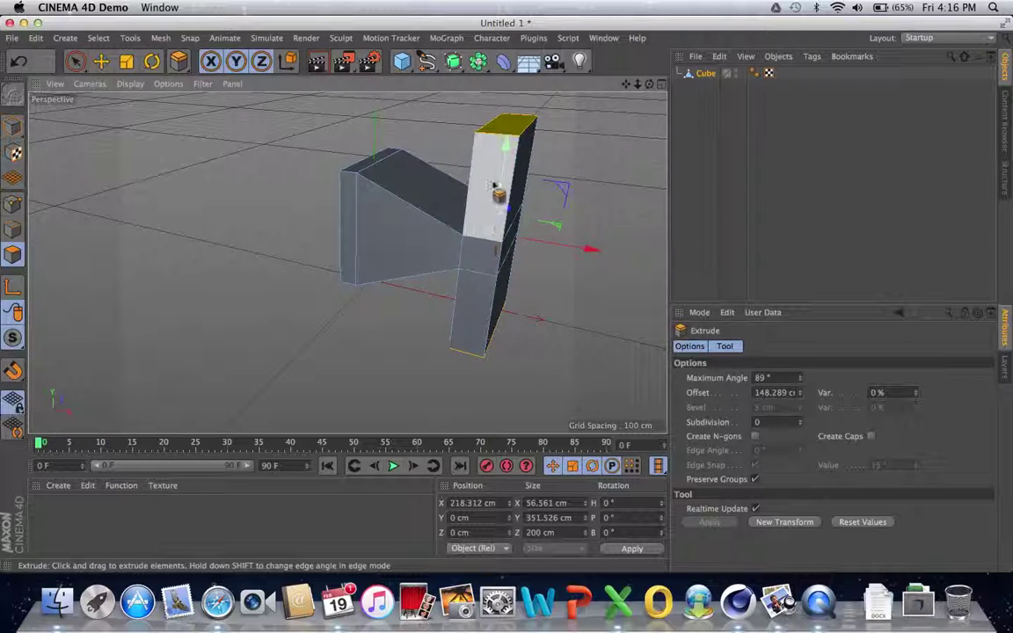
pyautogui.click(507, 131)
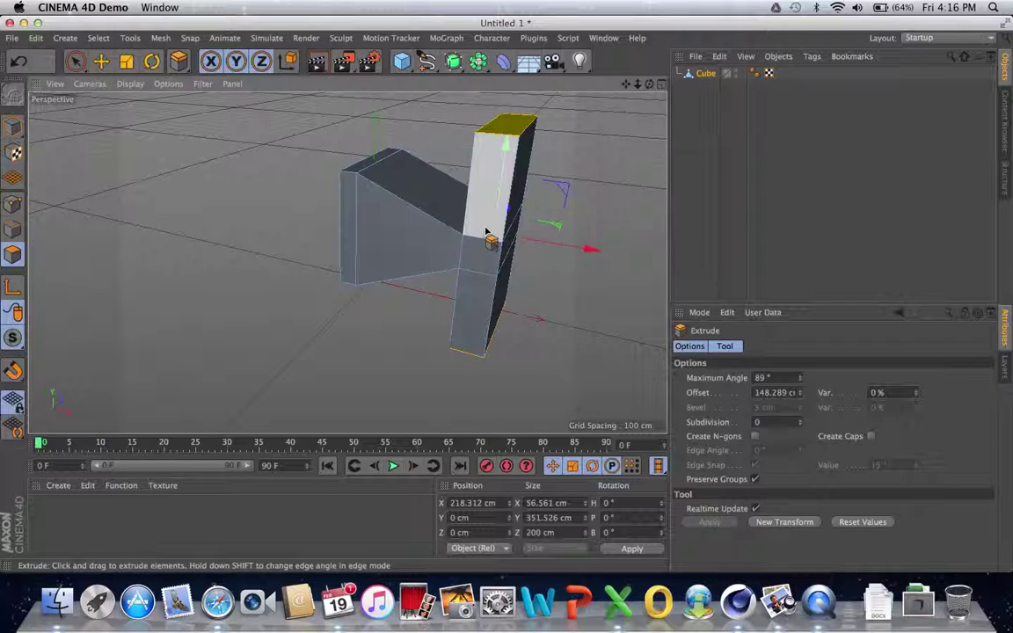
pyautogui.click(499, 124)
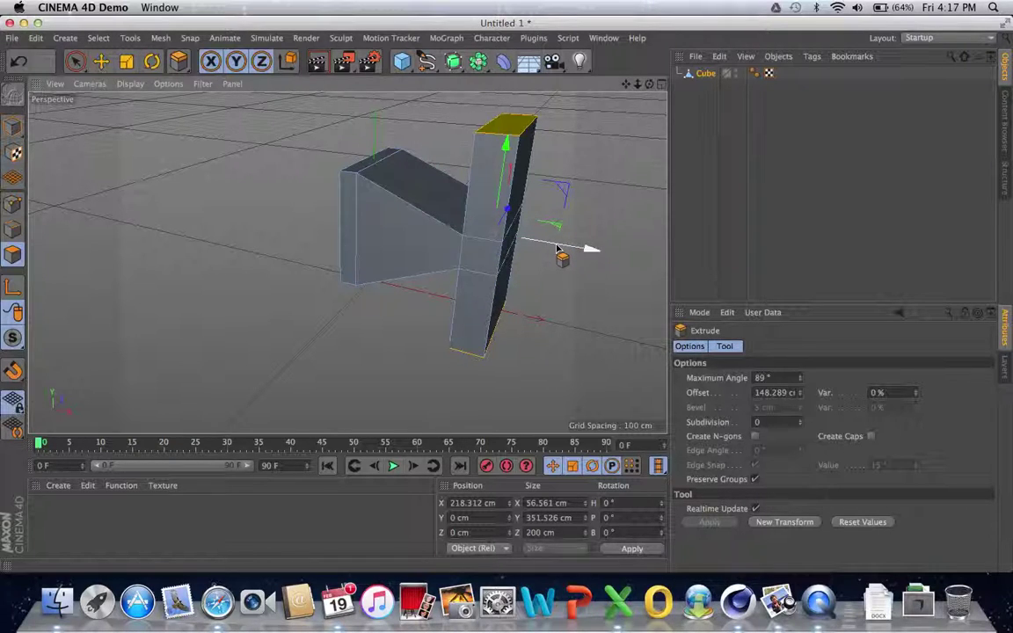
pyautogui.moveTo(556, 248); pyautogui.dragTo(600, 257)
pyautogui.moveTo(647, 85); pyautogui.dragTo(347, 262)
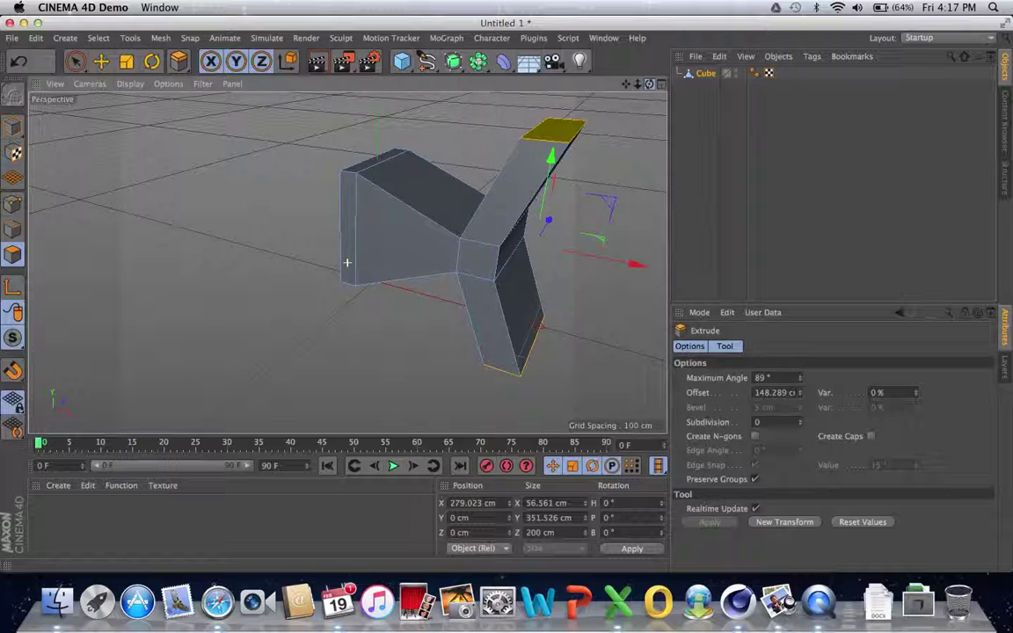
pyautogui.click(17, 62)
pyautogui.click(17, 62)
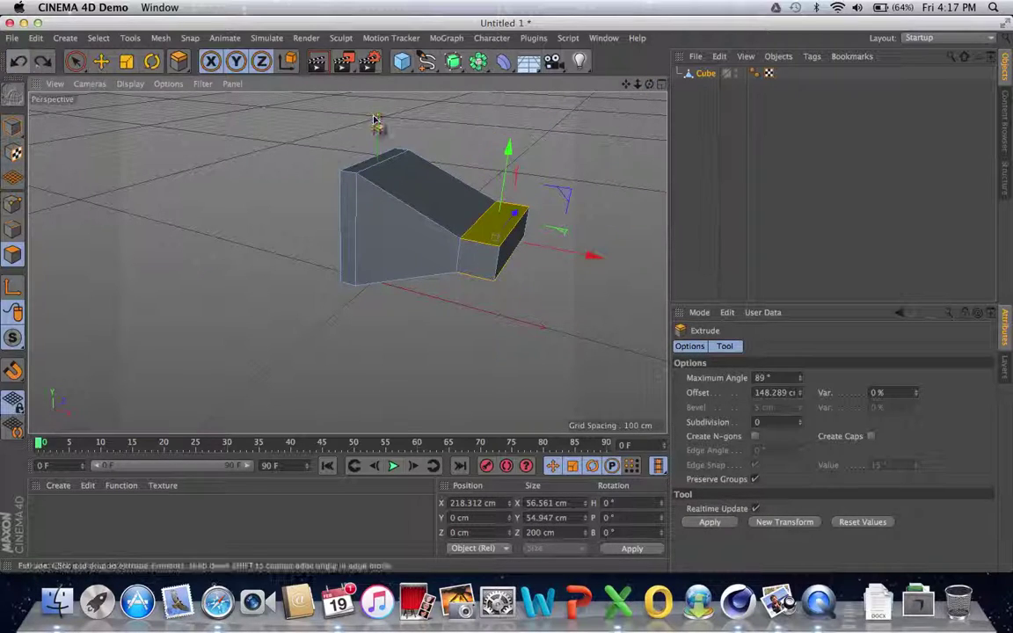
# - Extrude the stub's upper and lower faces by about 115 cm and slant them along X to about 278 cm
pyautogui.moveTo(480, 234); pyautogui.dragTo(623, 259)
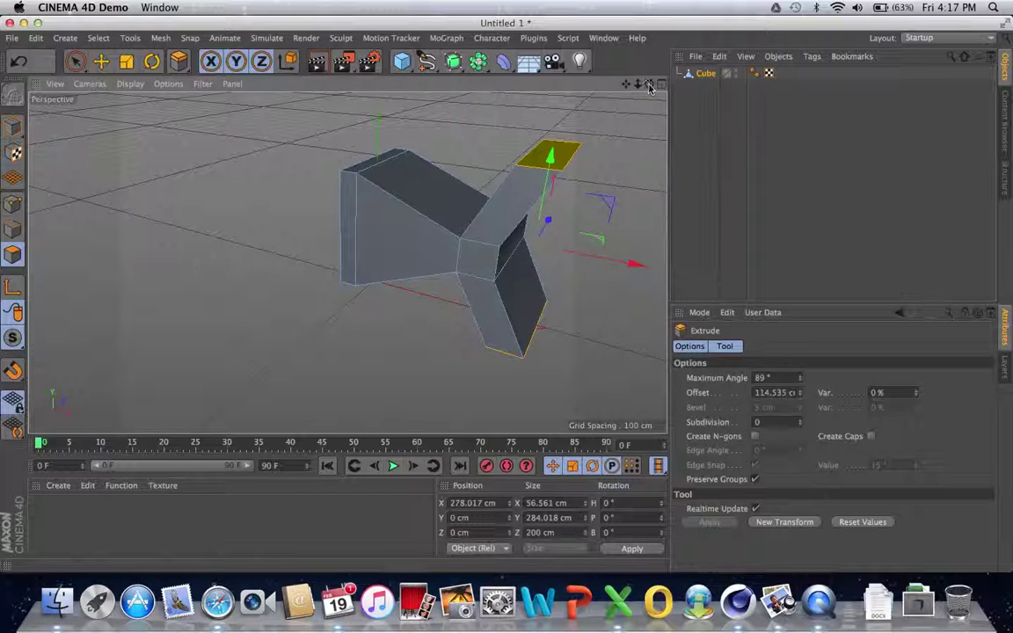
# - Select only the large square face on the body's negative X side using Live Selection
pyautogui.moveTo(649, 84); pyautogui.dragTo(668, 76)
pyautogui.keyDown('alt'); pyautogui.moveTo(347, 262); pyautogui.dragTo(347, 262); pyautogui.keyUp('alt')
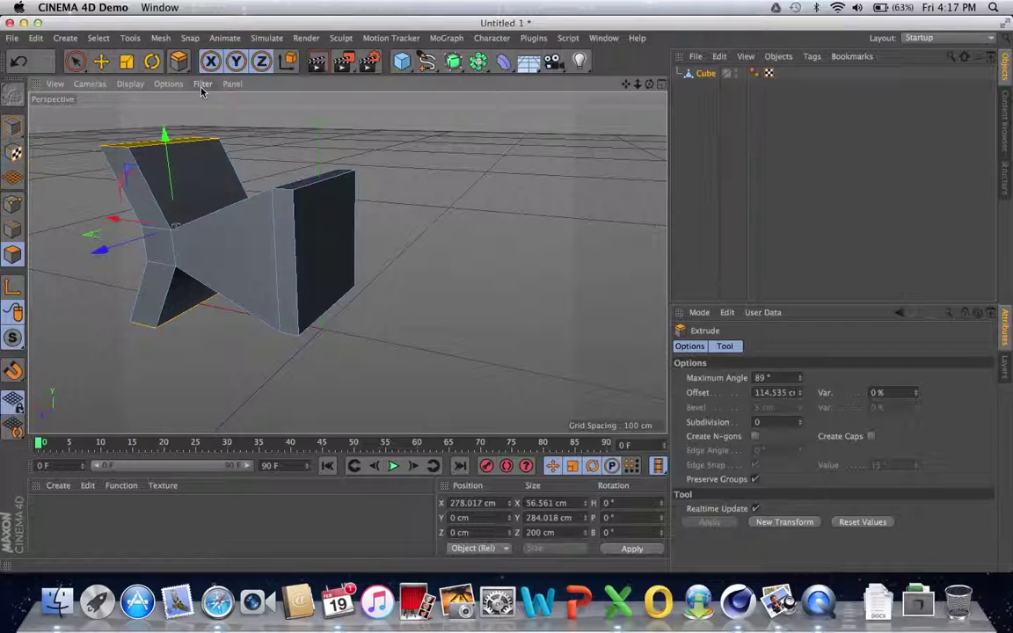
pyautogui.click(74, 61)
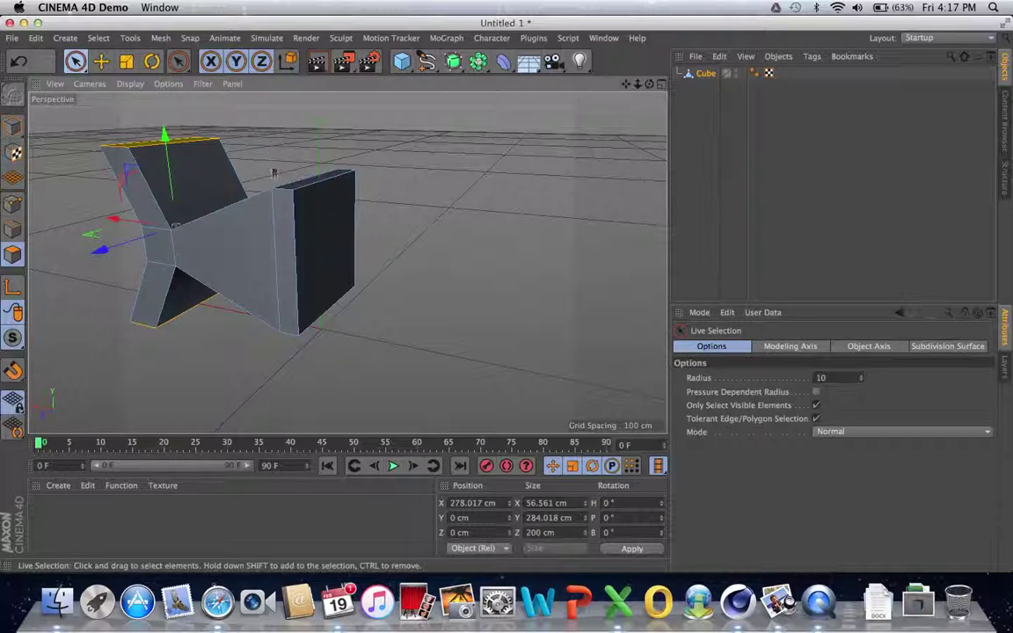
pyautogui.click(338, 227)
pyautogui.moveTo(650, 85); pyautogui.dragTo(347, 262)
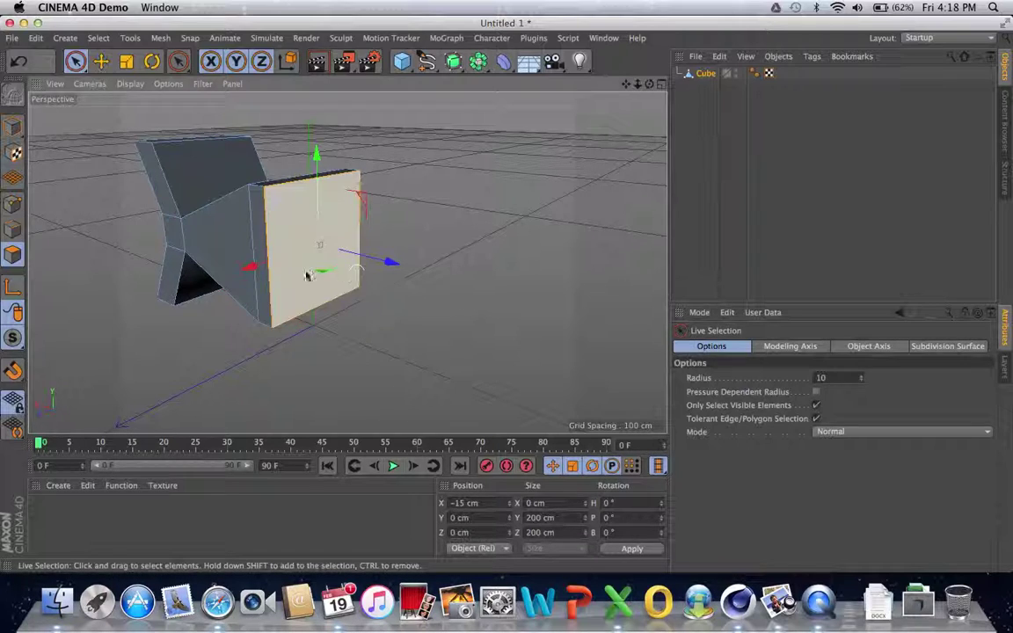
# - Extrude the selected large face by about 20 cm and set its X position to -45 cm
pyautogui.press('d')
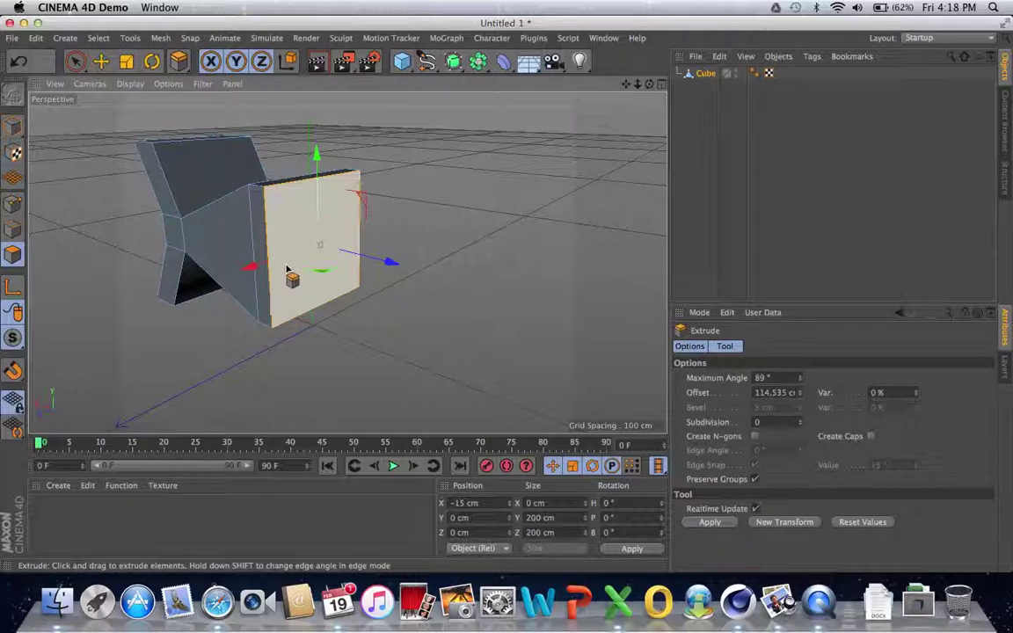
pyautogui.moveTo(291, 274); pyautogui.dragTo(297, 273)
pyautogui.moveTo(281, 196); pyautogui.dragTo(288, 199)
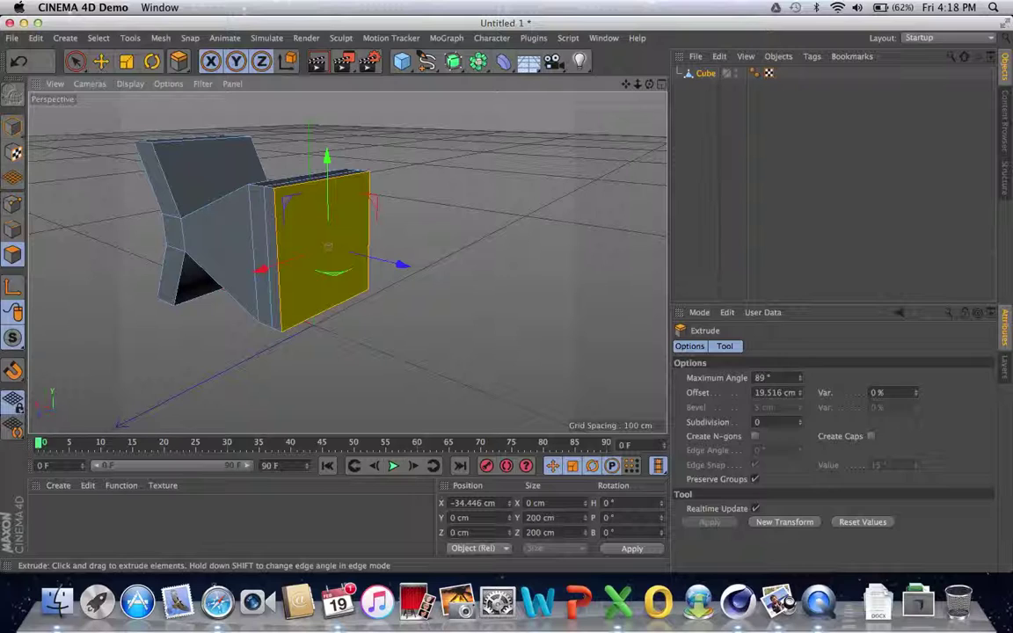
pyautogui.moveTo(289, 199); pyautogui.dragTo(290, 200)
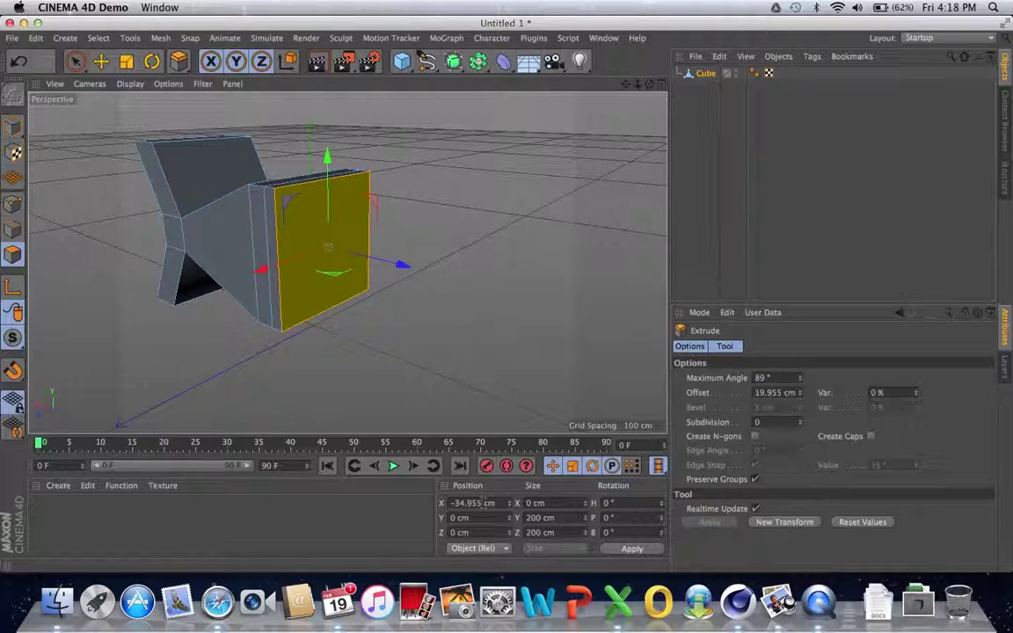
pyautogui.press('BackSpace')
pyautogui.press('BackSpace')
pyautogui.press('BackSpace')
pyautogui.press('BackSpace')
pyautogui.write('4')
pyautogui.press('Return')
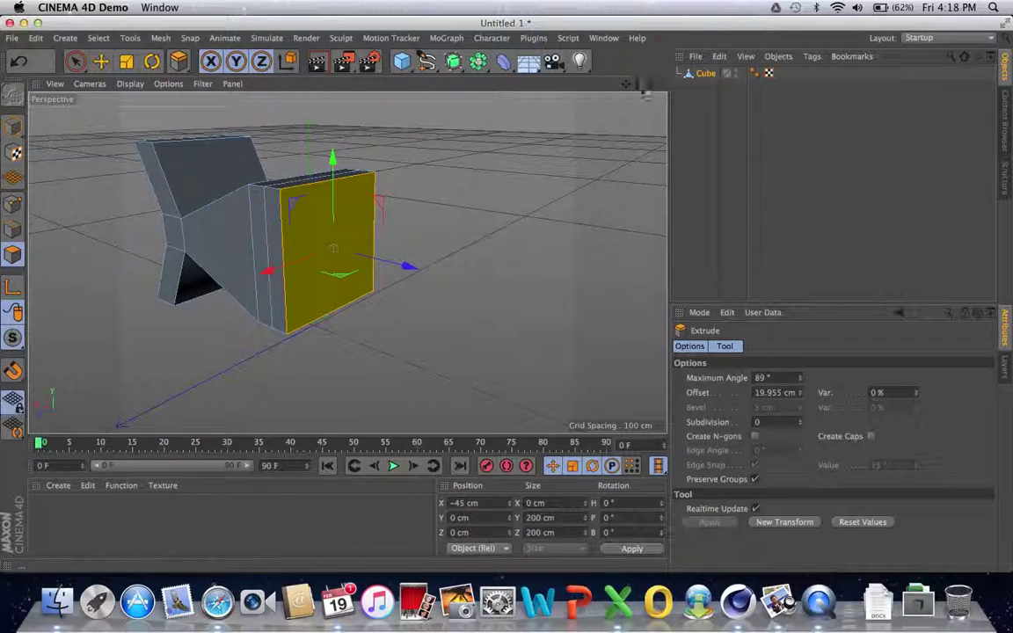
# - Extrude the large front face by about 15 cm and set its X position to -75 cm
pyautogui.moveTo(650, 84)
pyautogui.mouseDown()
pyautogui.moveTo(690, 86)
pyautogui.moveTo(660, 85)
pyautogui.mouseUp()
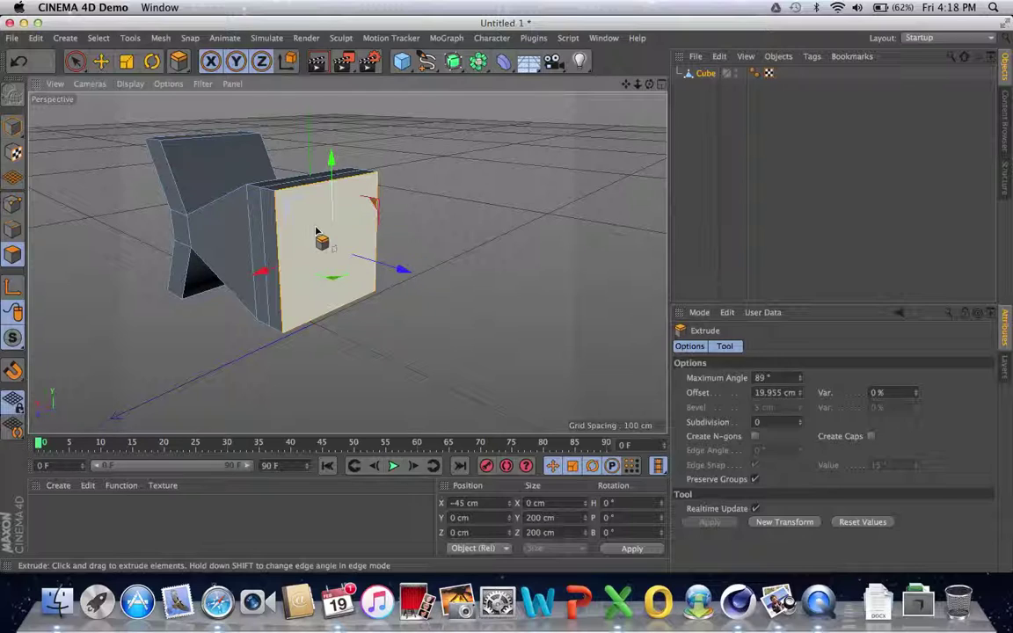
pyautogui.click(319, 233)
pyautogui.moveTo(318, 233); pyautogui.dragTo(344, 233)
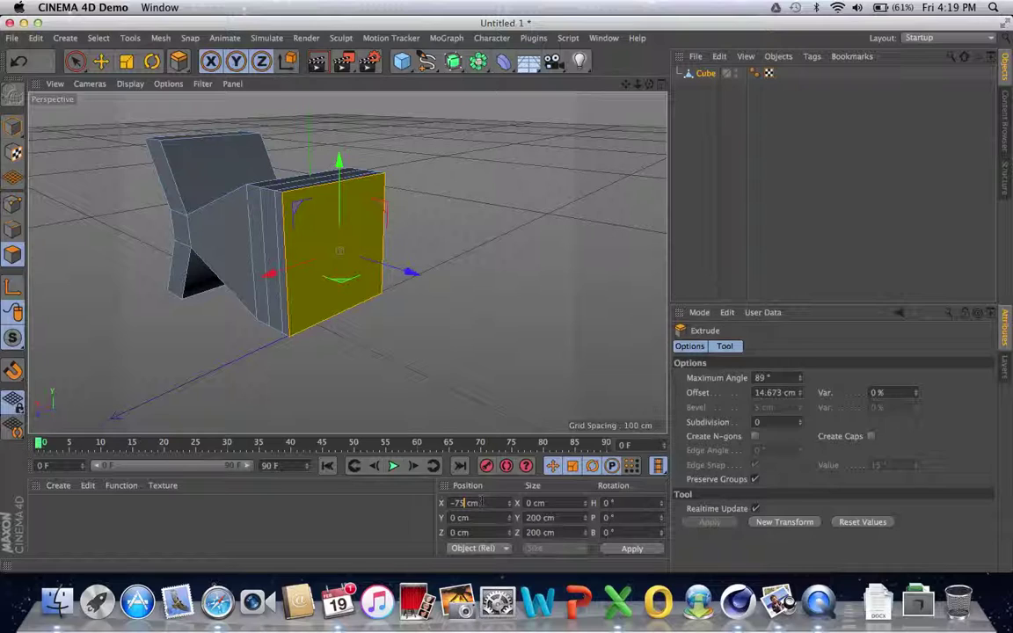
pyautogui.press('Return')
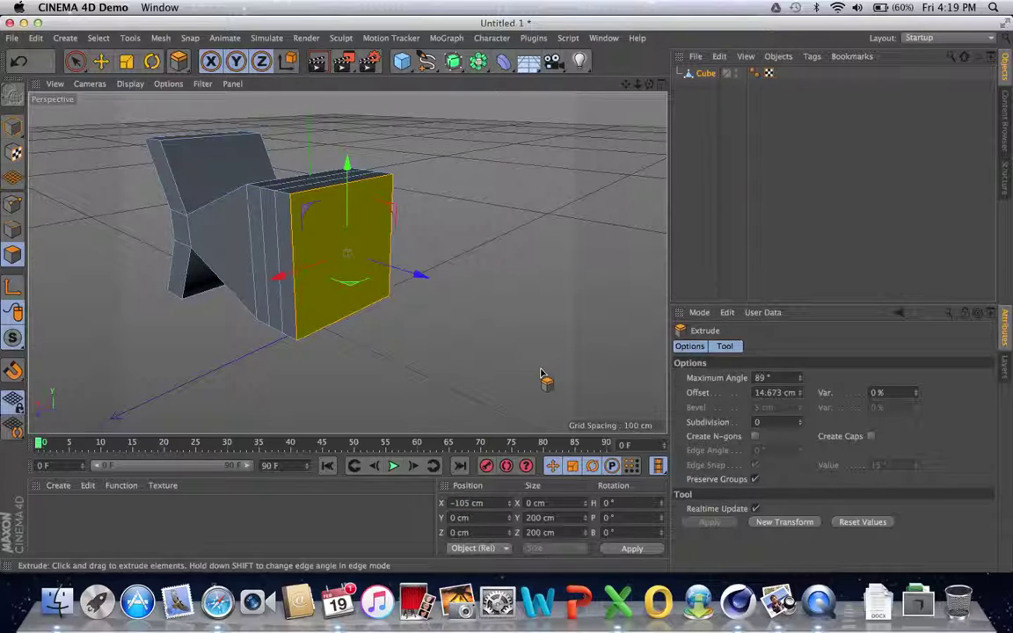
pyautogui.press('Return')
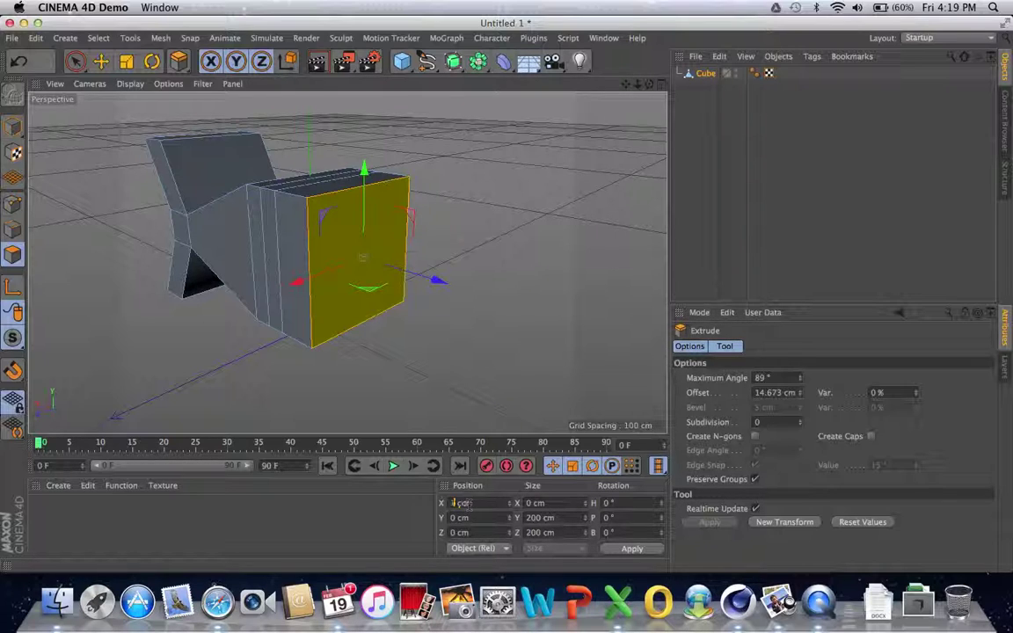
pyautogui.press('Return')
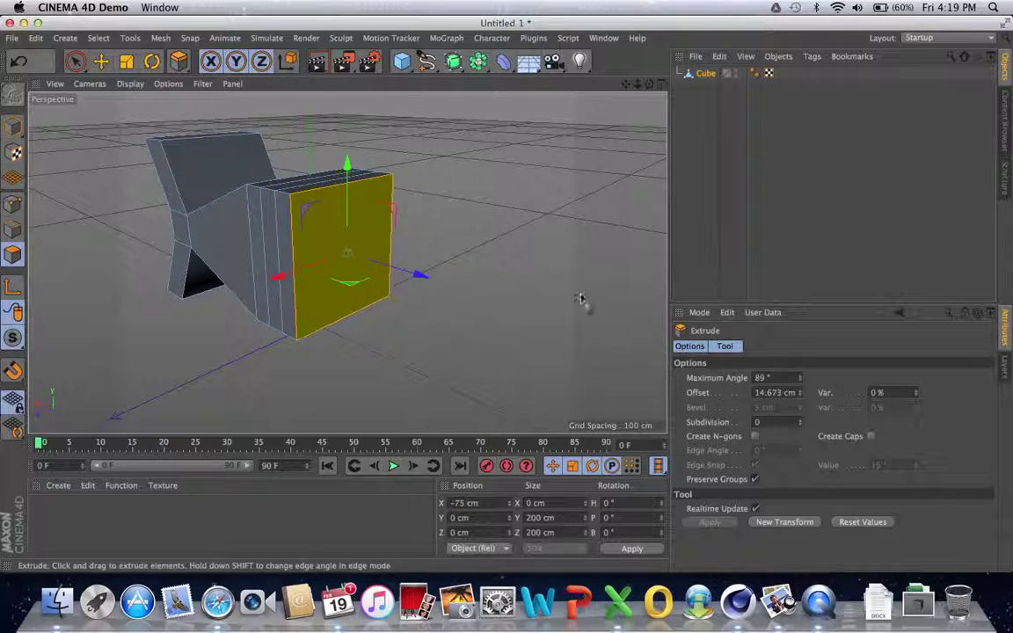
# - Extrude the front face again by about 10 cm and set its X position to -105 cm
pyautogui.click(177, 64)
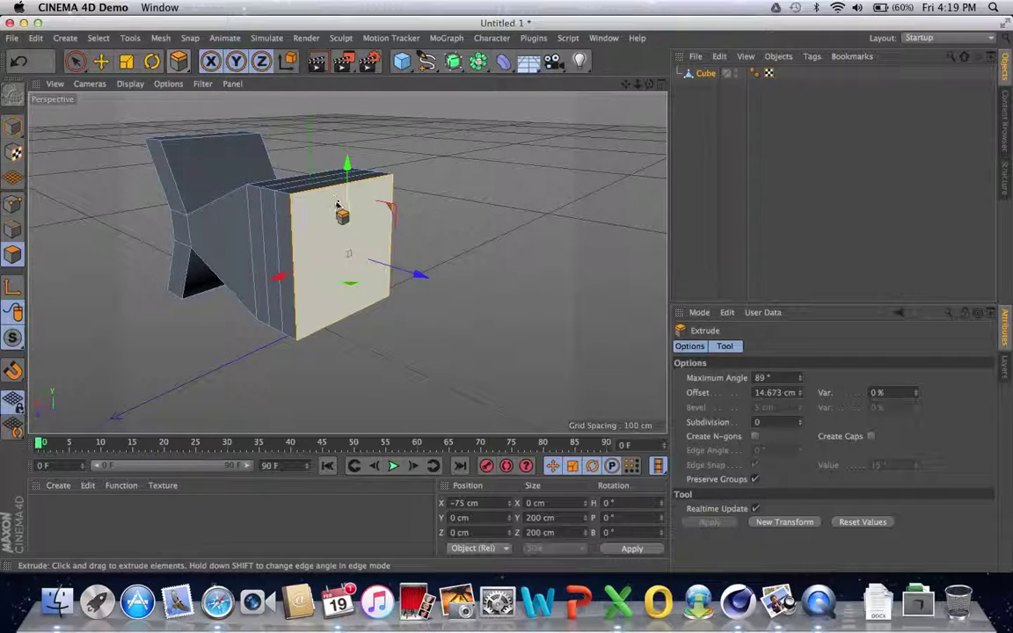
pyautogui.click(316, 237)
pyautogui.moveTo(317, 237); pyautogui.dragTo(387, 237)
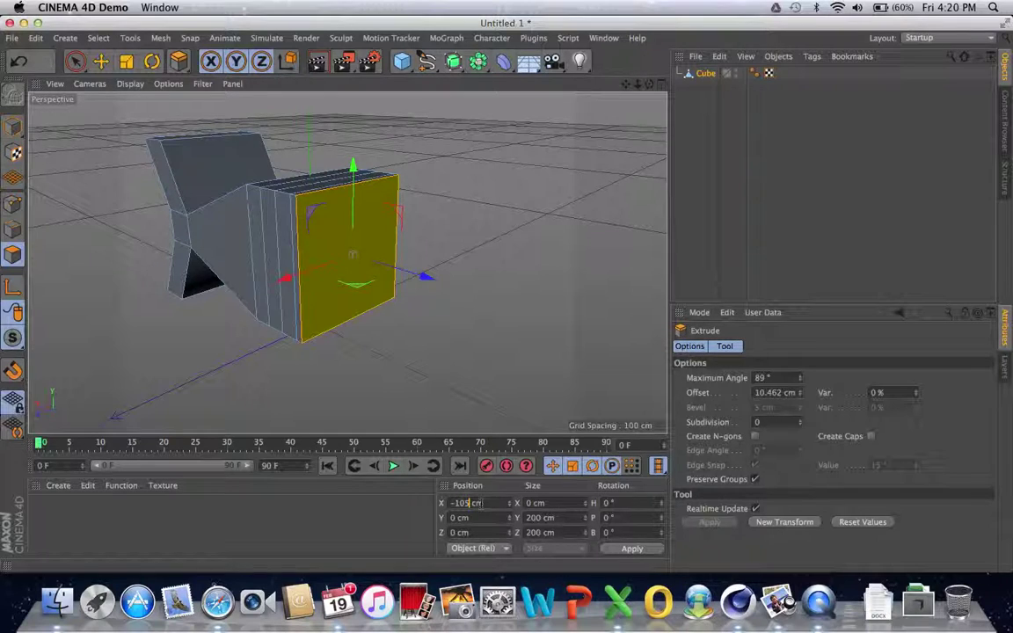
pyautogui.press('Return')
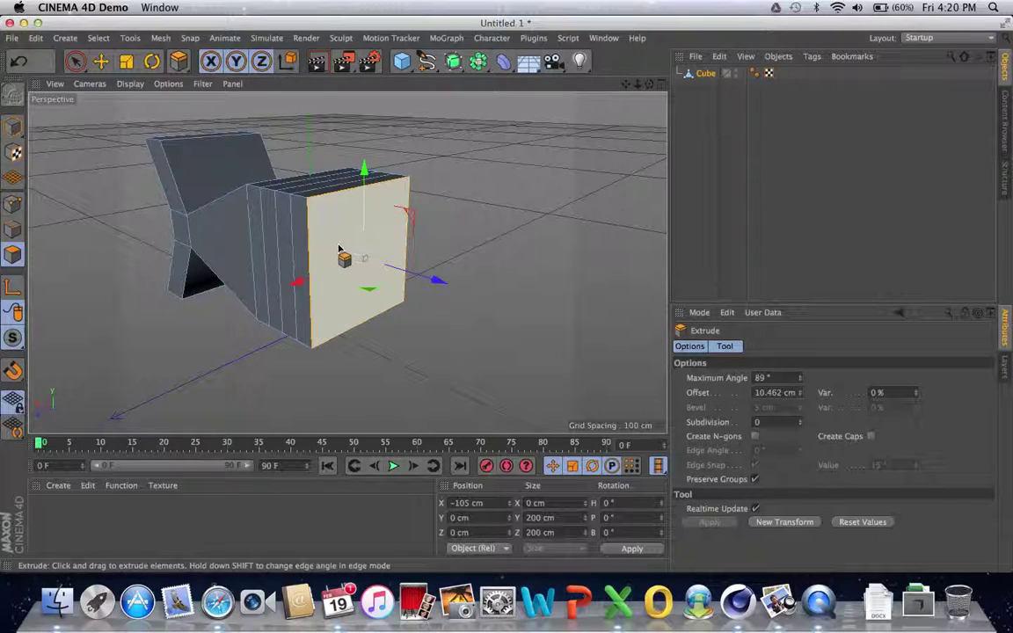
# - Extrude the front face by about 11 cm and again by about 5 cm, and set its X position to -165 cm
pyautogui.moveTo(334, 255)
pyautogui.mouseDown()
pyautogui.moveTo(319, 253)
pyautogui.moveTo(336, 249)
pyautogui.mouseUp()
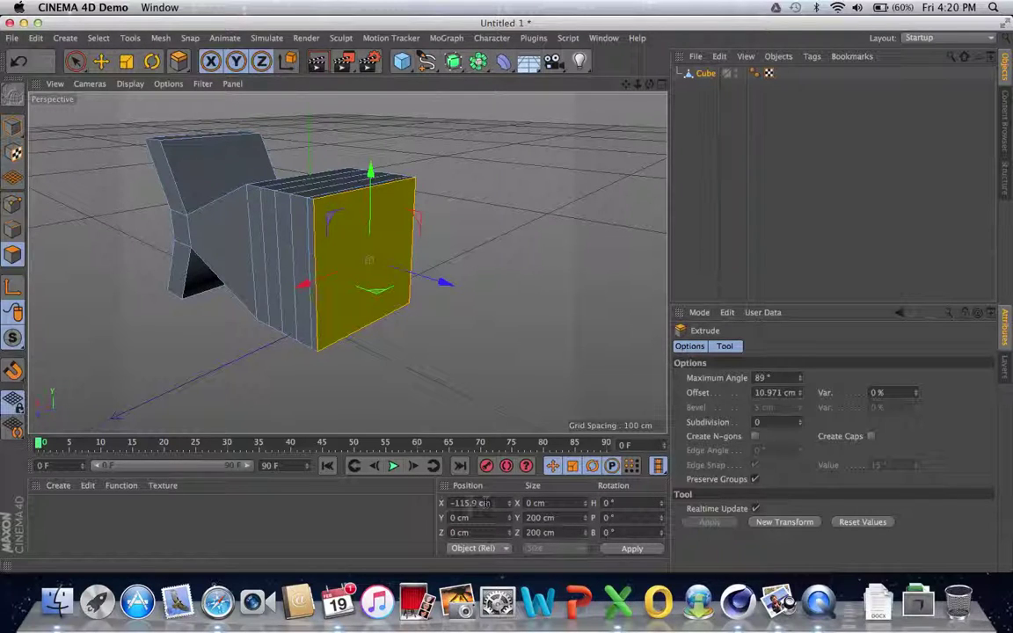
pyautogui.moveTo(362, 293); pyautogui.dragTo(362, 322)
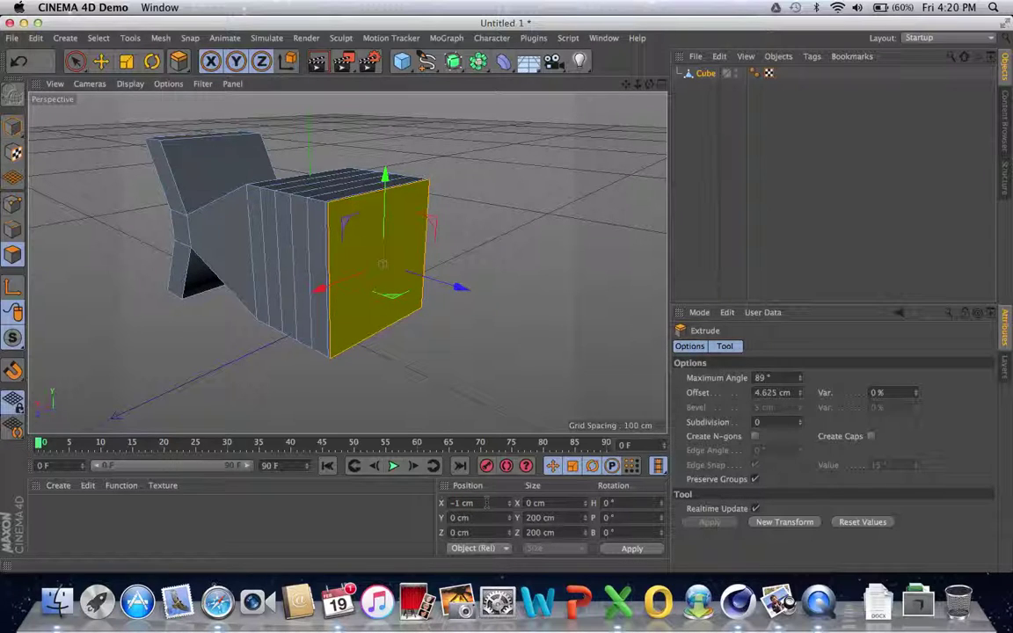
pyautogui.press('Return')
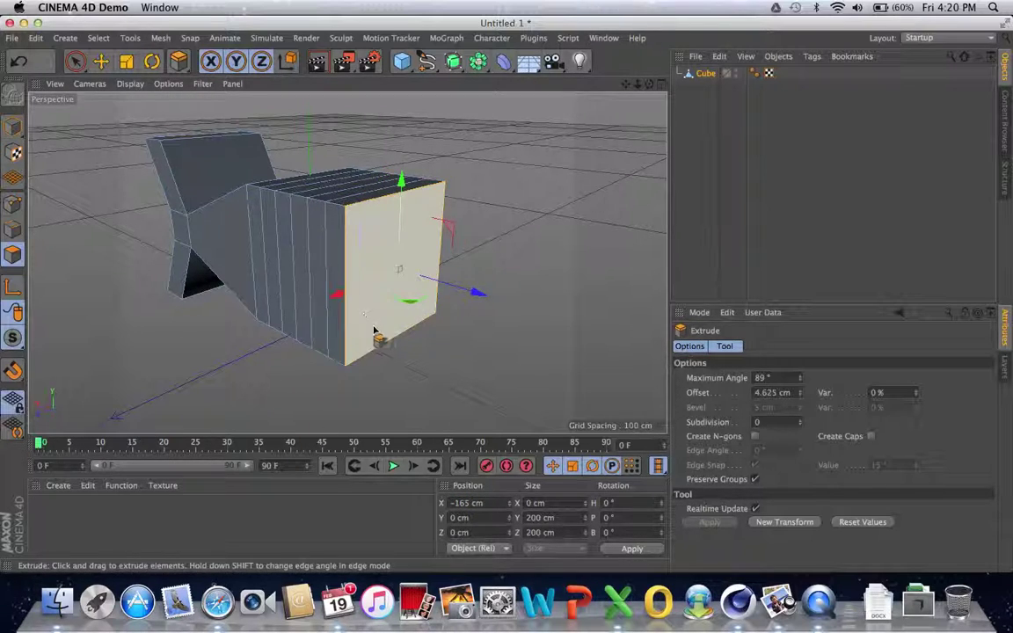
# - Extrude the front face by about 8 cm and set its X position to -195 cm
pyautogui.moveTo(367, 329); pyautogui.dragTo(369, 336)
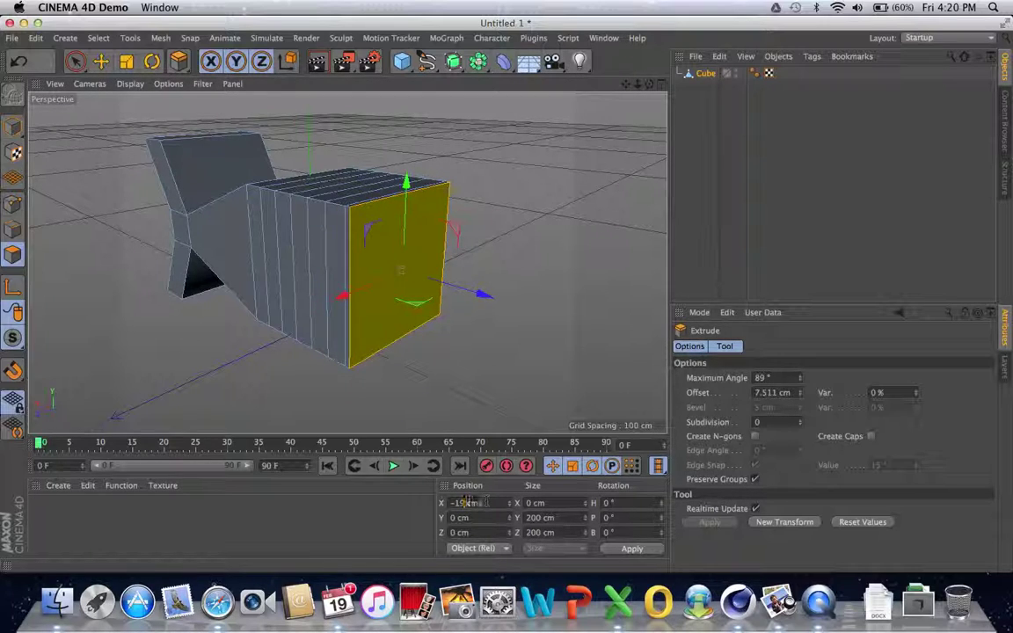
pyautogui.write('5')
pyautogui.press('Return')
# - Extrude the front face by about 8 cm to X position -225 cm, and again by about 10 cm to X position -255 cm
pyautogui.moveTo(387, 350); pyautogui.dragTo(394, 361)
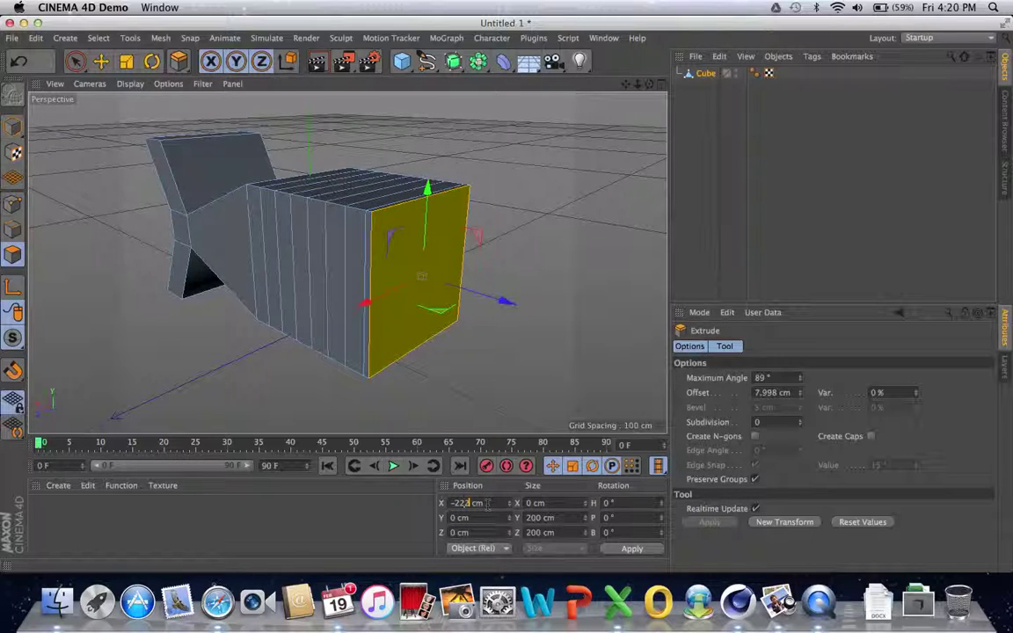
pyautogui.press('Return')
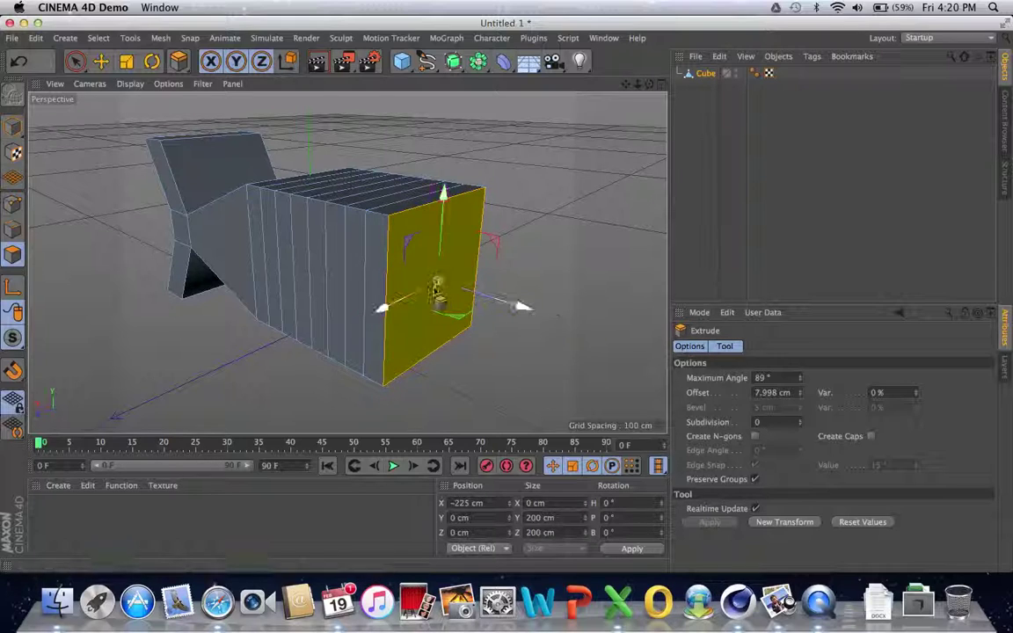
pyautogui.moveTo(406, 312); pyautogui.dragTo(421, 316)
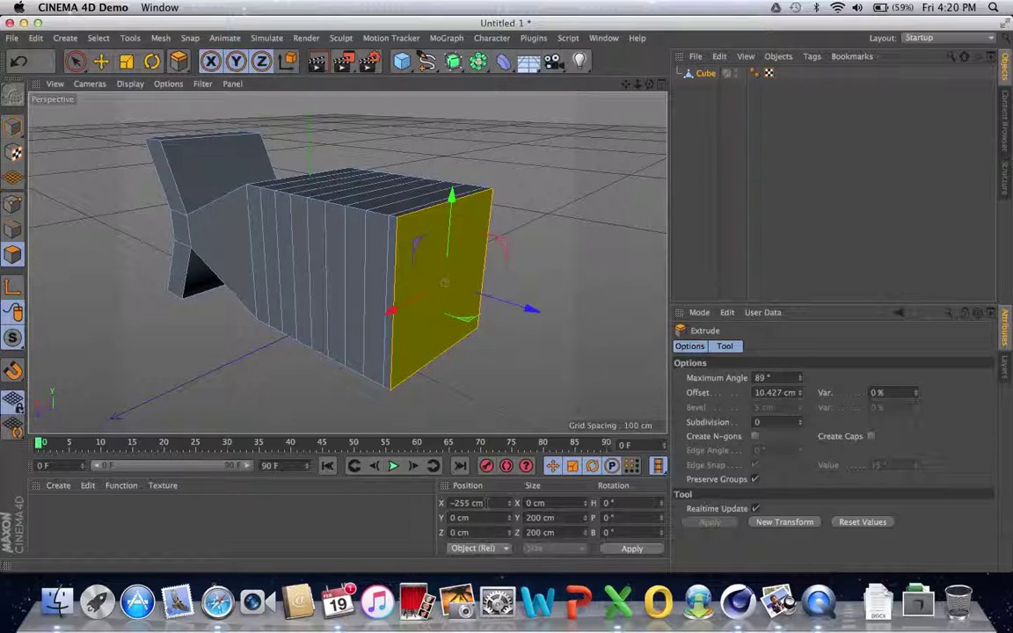
pyautogui.press('Return')
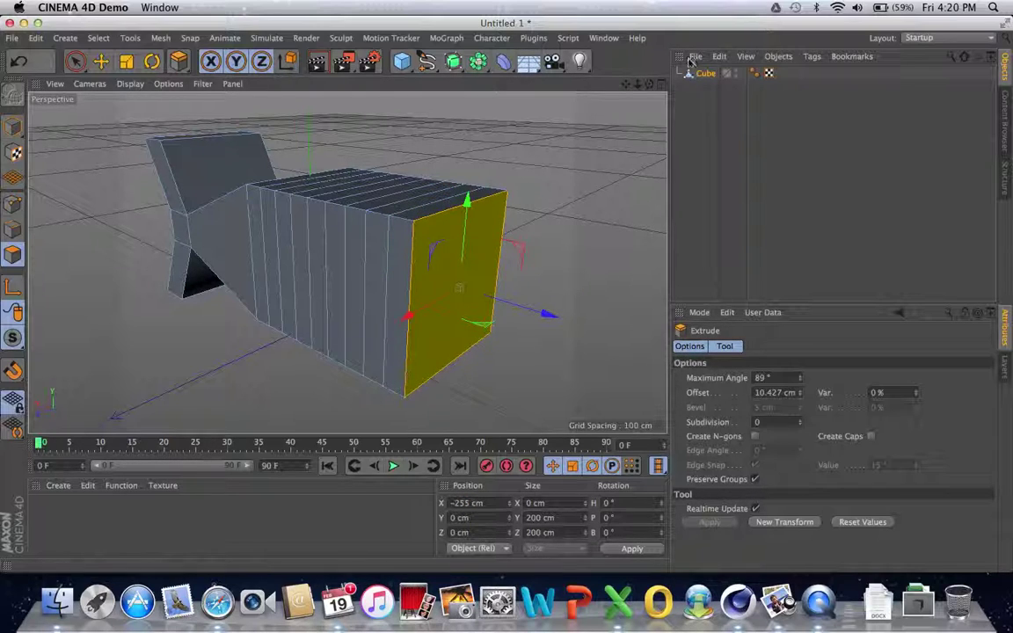
# - Extrude the top and bottom faces of the body's first and last 30 cm segments by about 4.5 cm and set their Y size to 220 cm
pyautogui.moveTo(649, 83); pyautogui.dragTo(758, 84)
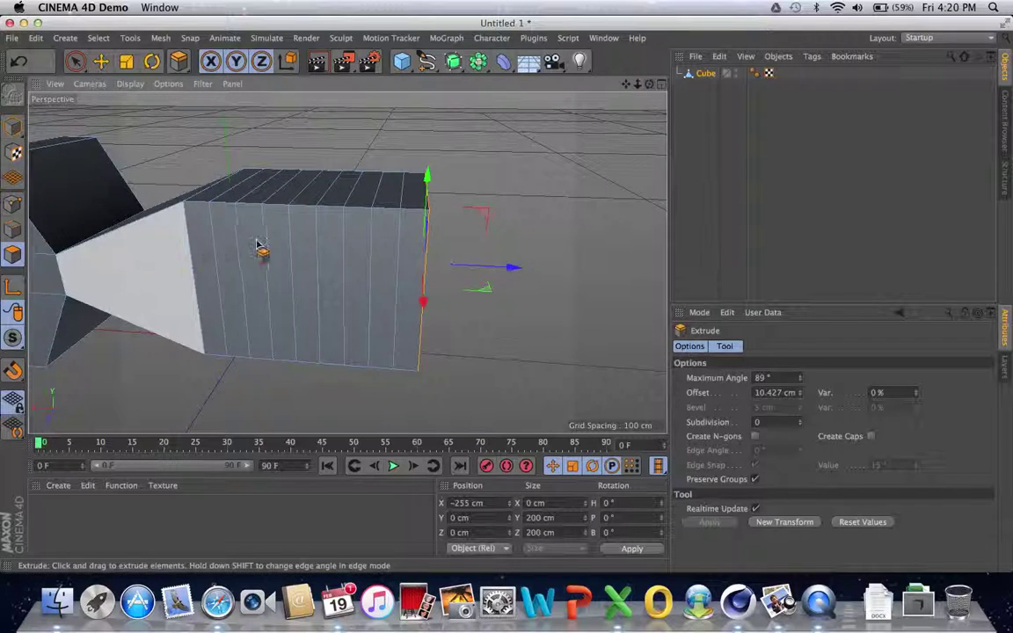
pyautogui.moveTo(650, 86); pyautogui.dragTo(346, 264)
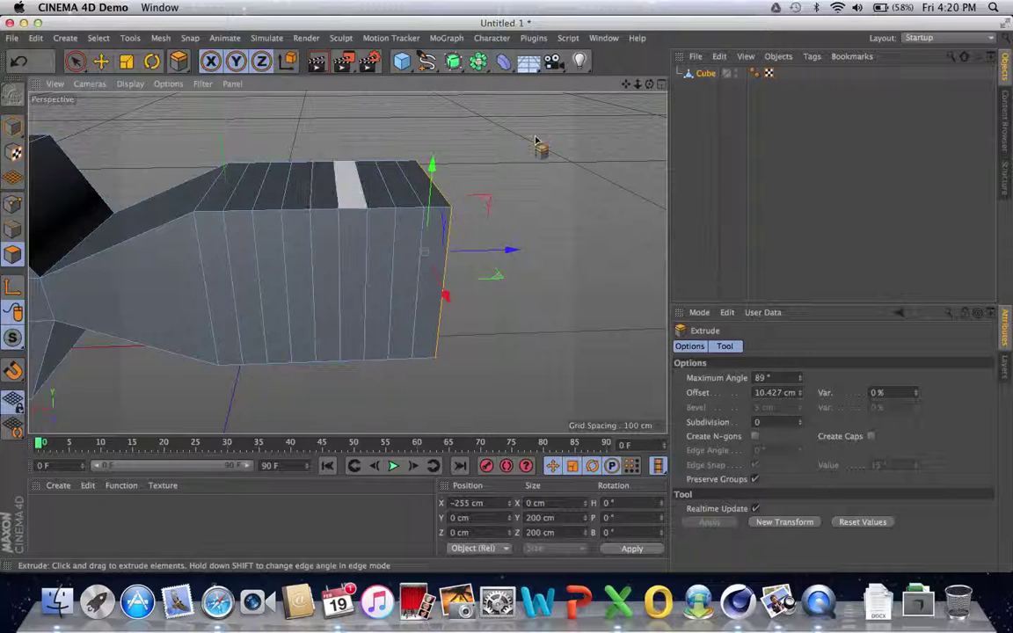
pyautogui.moveTo(652, 88); pyautogui.dragTo(653, 88)
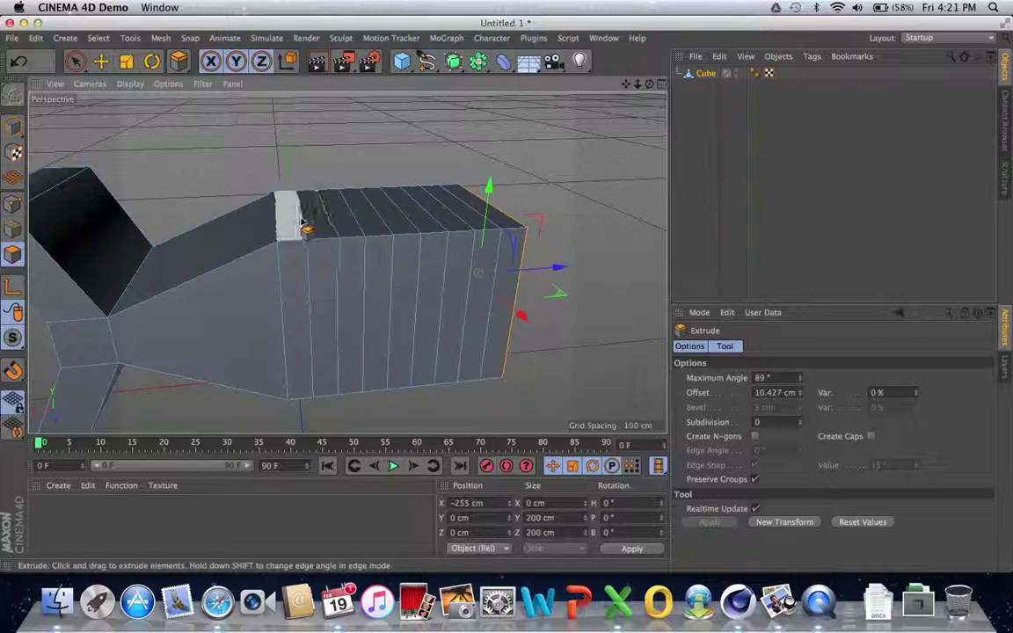
pyautogui.click(75, 58)
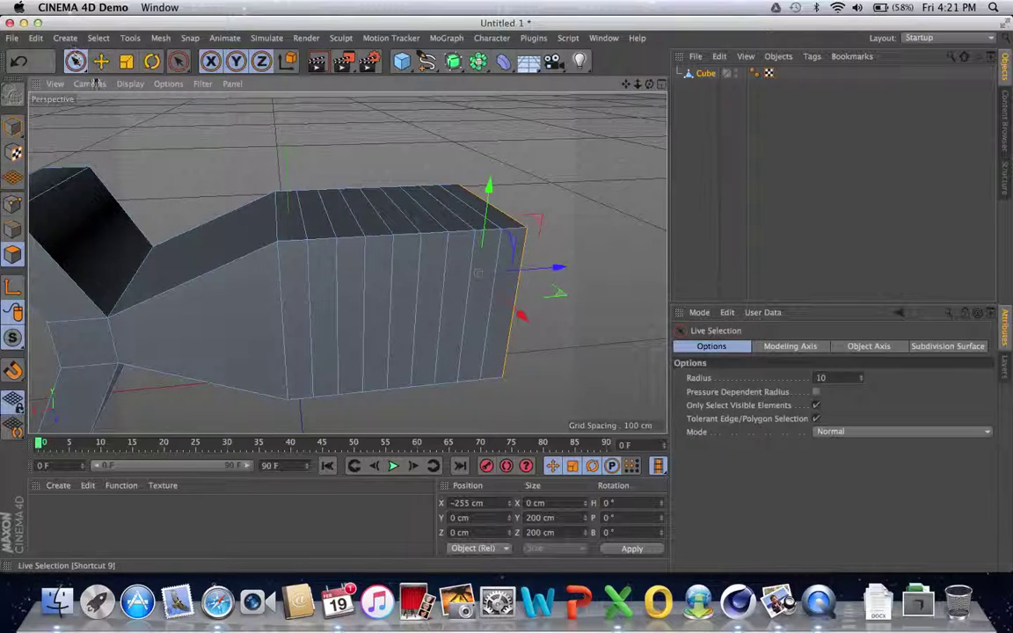
pyautogui.click(289, 215)
pyautogui.moveTo(649, 83); pyautogui.dragTo(626, 0)
pyautogui.moveTo(649, 88); pyautogui.dragTo(441, 195)
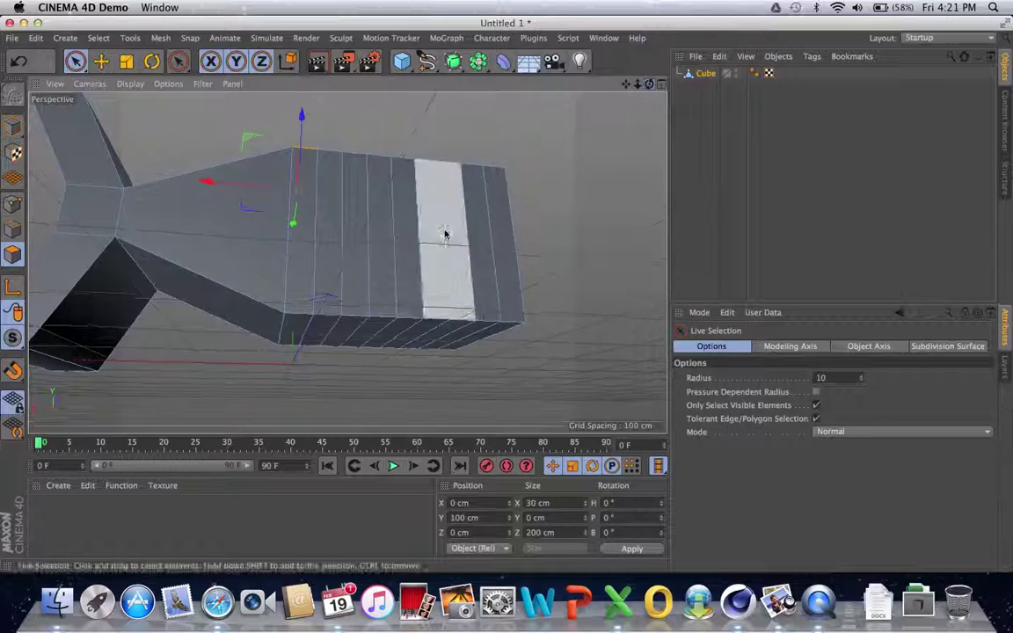
pyautogui.keyDown('shift'); pyautogui.click(294, 327); pyautogui.keyUp('shift')
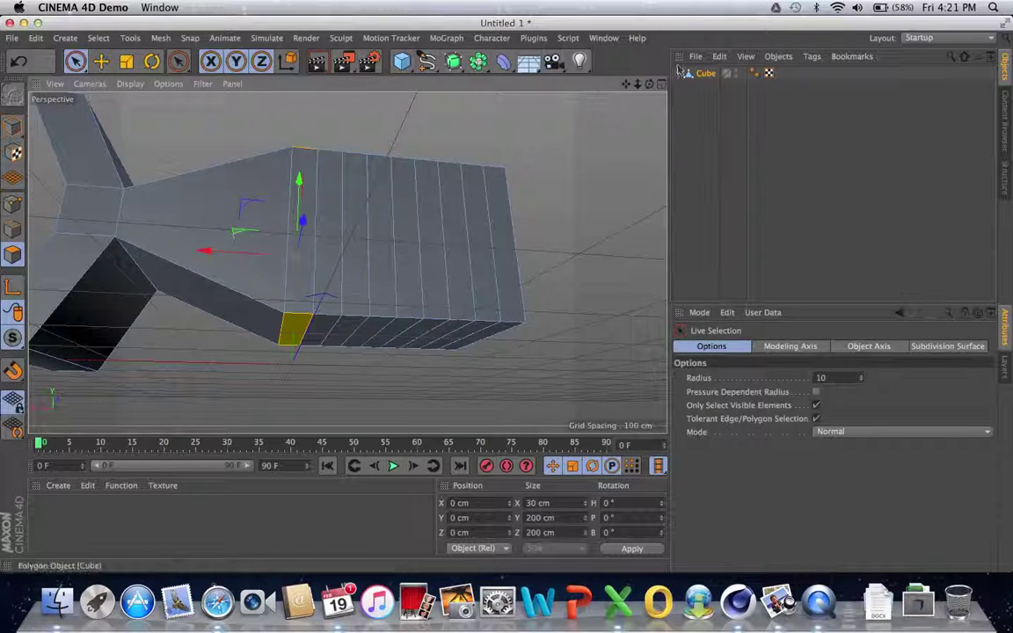
pyautogui.moveTo(648, 83); pyautogui.dragTo(209, 388)
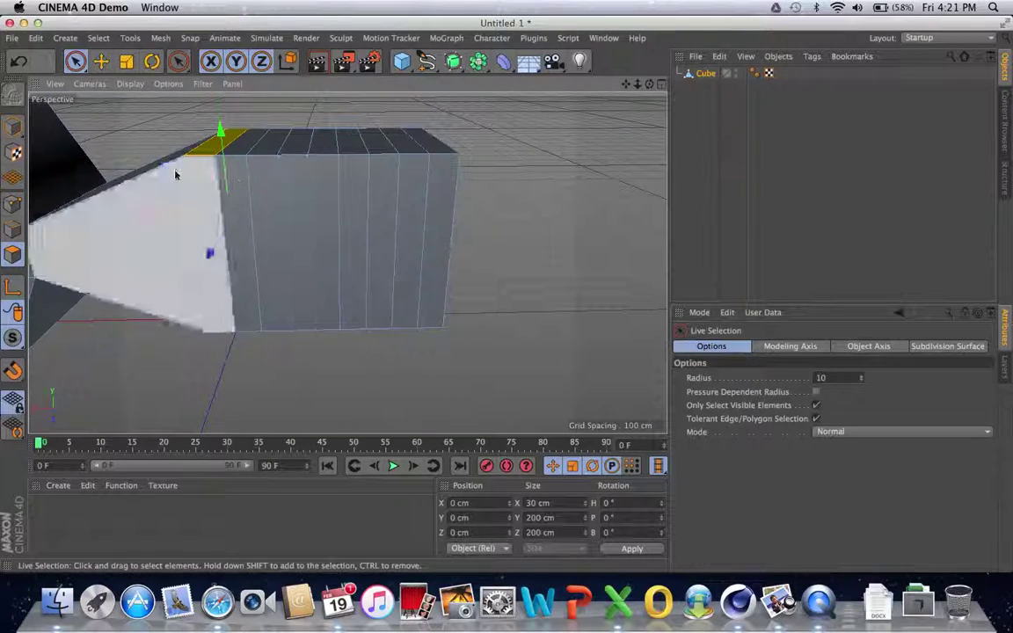
pyautogui.keyDown('shift'); pyautogui.click(439, 146); pyautogui.keyUp('shift')
pyautogui.moveTo(649, 84); pyautogui.dragTo(413, 347)
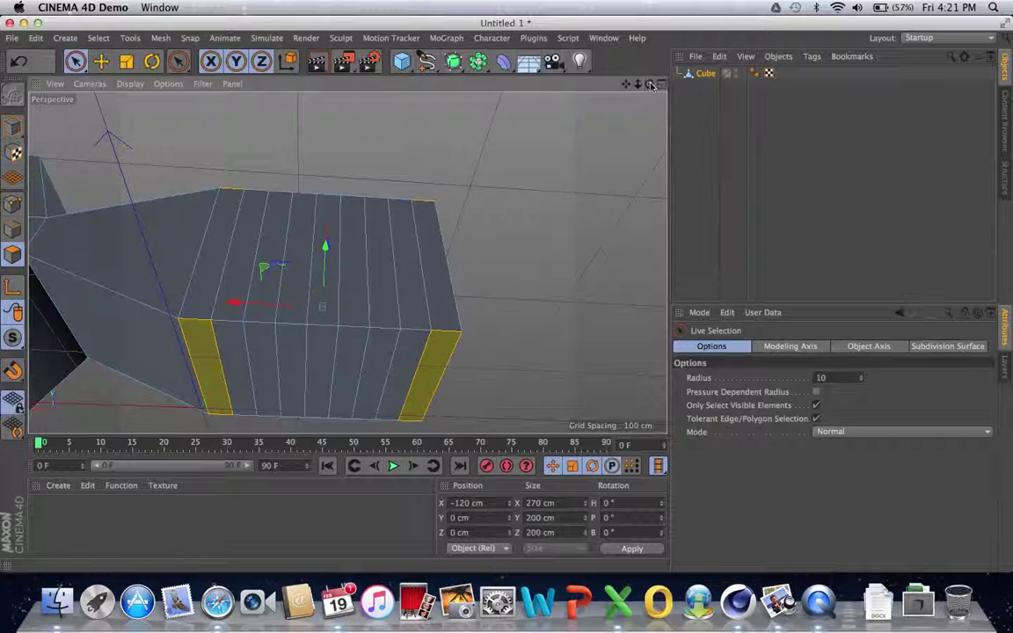
pyautogui.moveTo(649, 84); pyautogui.dragTo(346, 262)
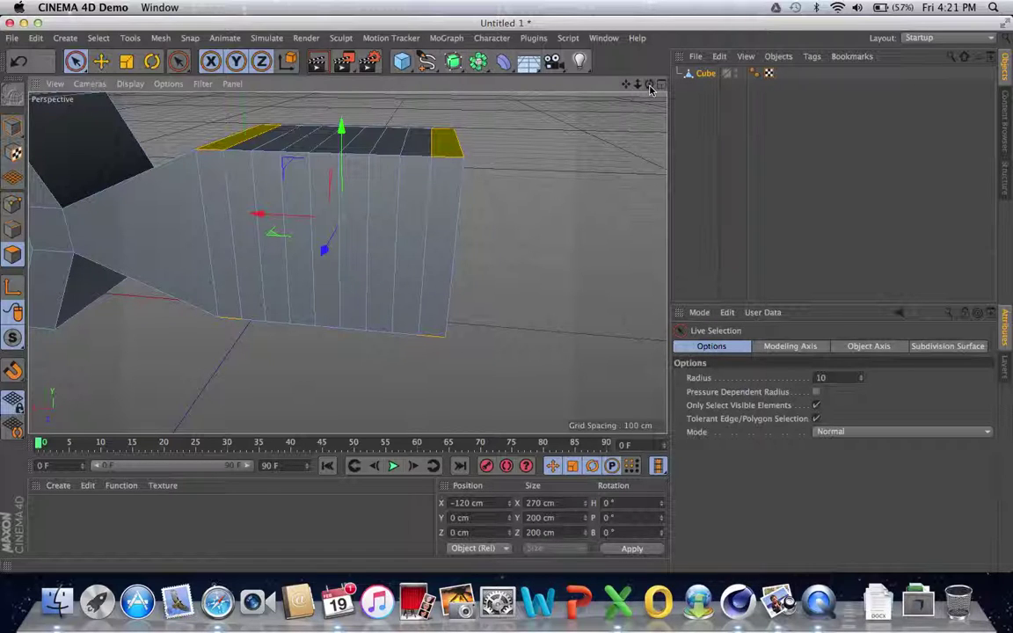
pyautogui.press('d')
pyautogui.moveTo(648, 85); pyautogui.dragTo(207, 141)
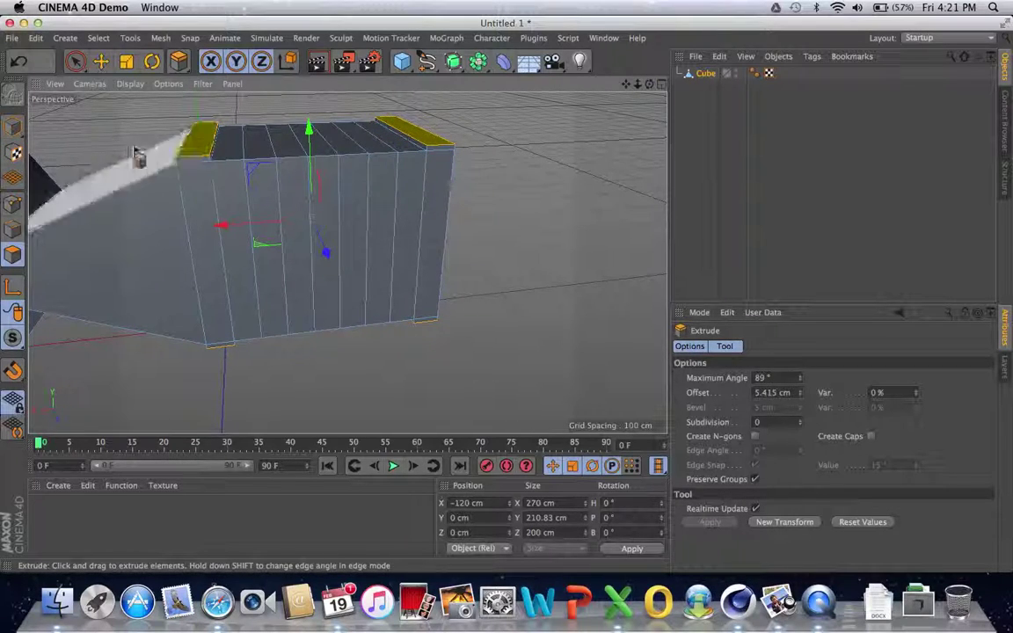
pyautogui.click(13, 64)
pyautogui.click(14, 63)
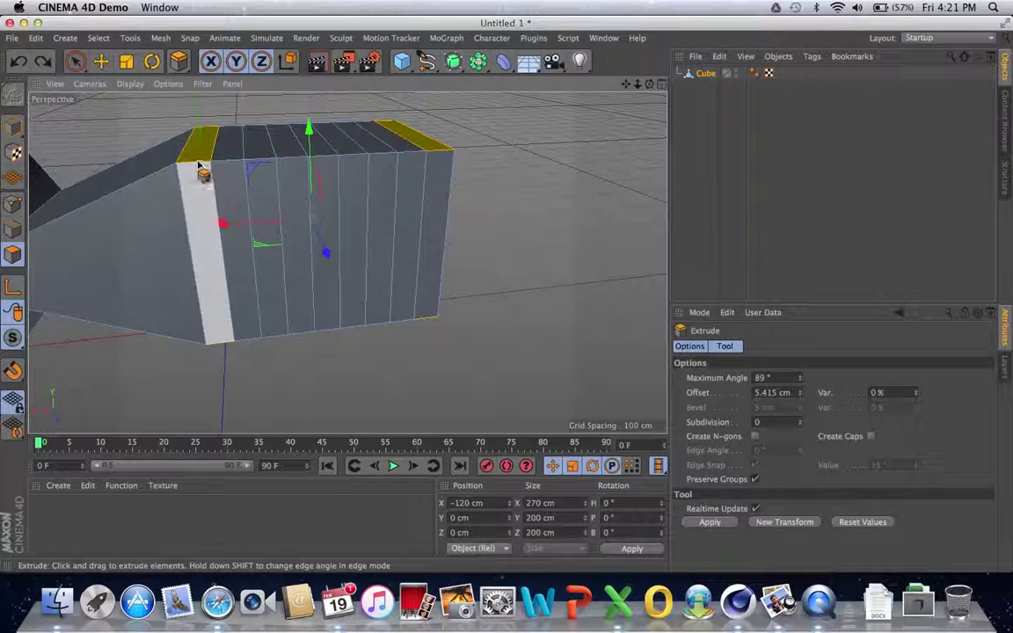
pyautogui.moveTo(192, 154); pyautogui.dragTo(212, 154)
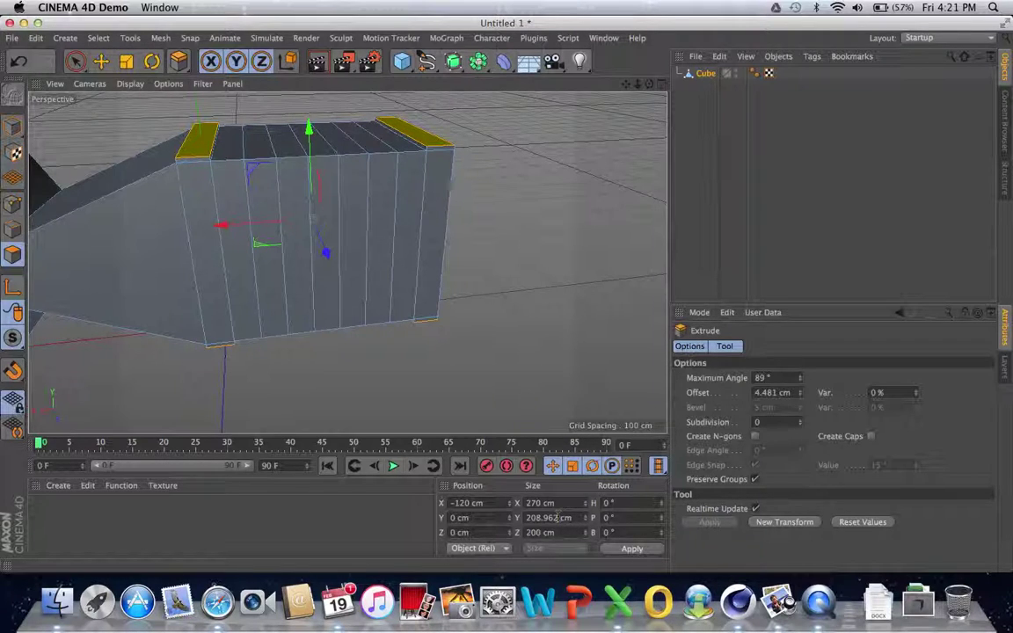
pyautogui.write('2')
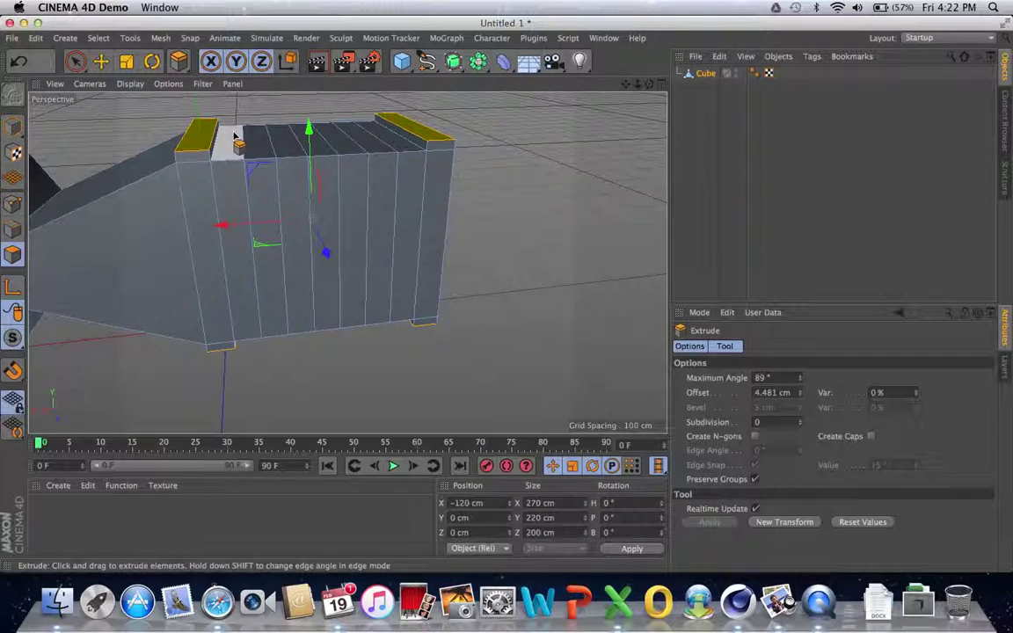
# - Extrude the top and bottom faces of the second segment from each end by about 3 cm and set their Y size to 240 cm
pyautogui.click(75, 60)
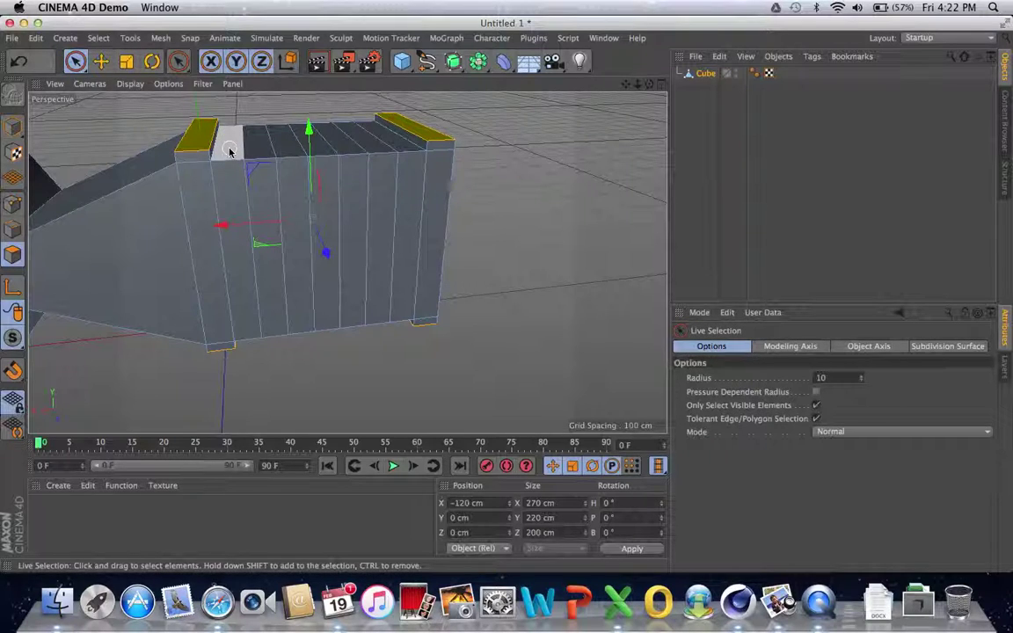
pyautogui.click(228, 151)
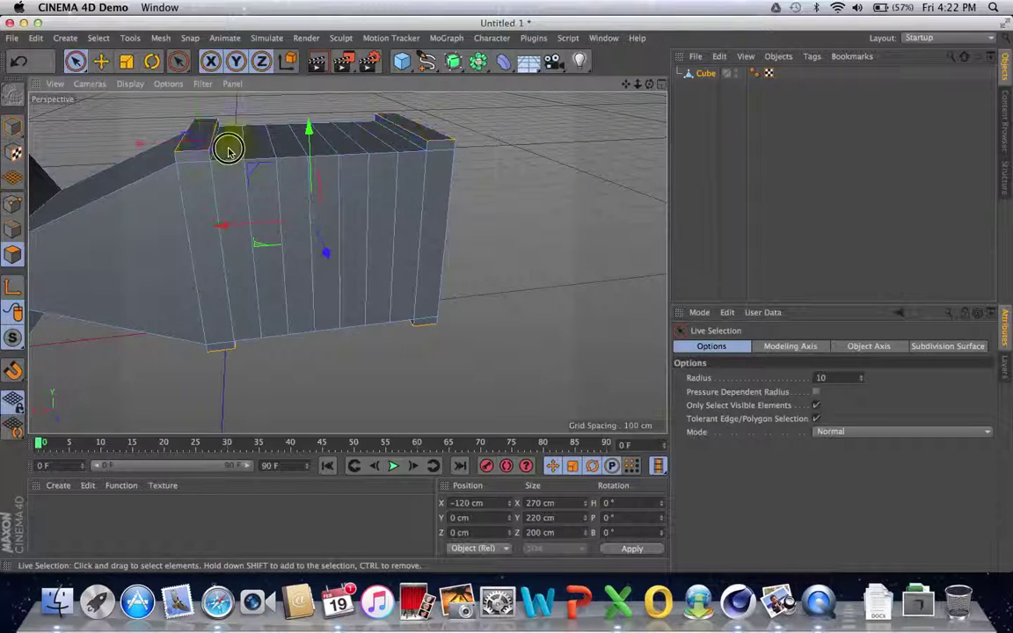
pyautogui.moveTo(651, 86); pyautogui.dragTo(455, 208)
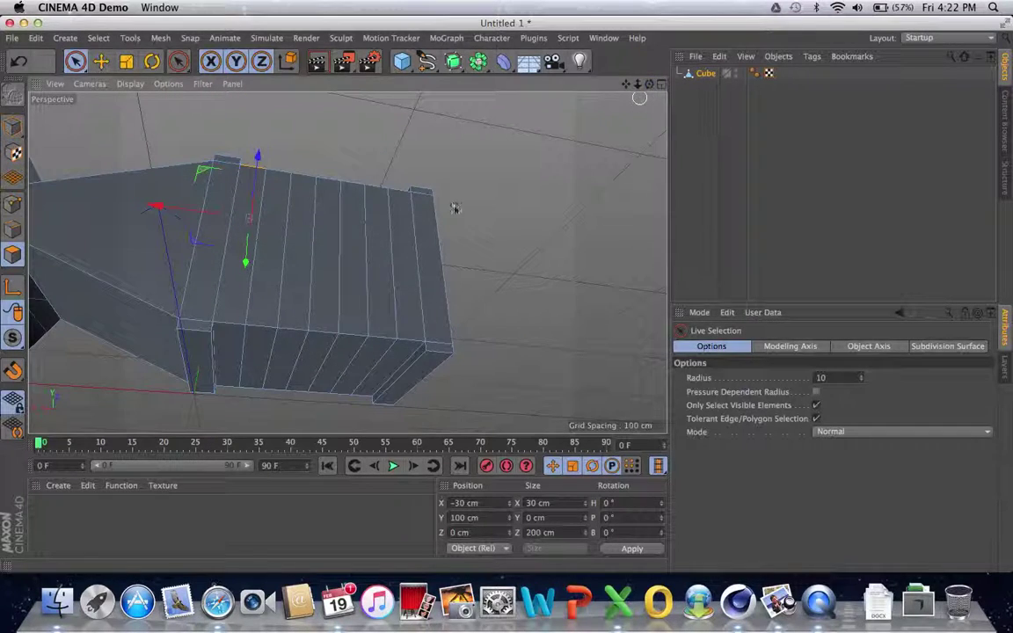
pyautogui.click(228, 345)
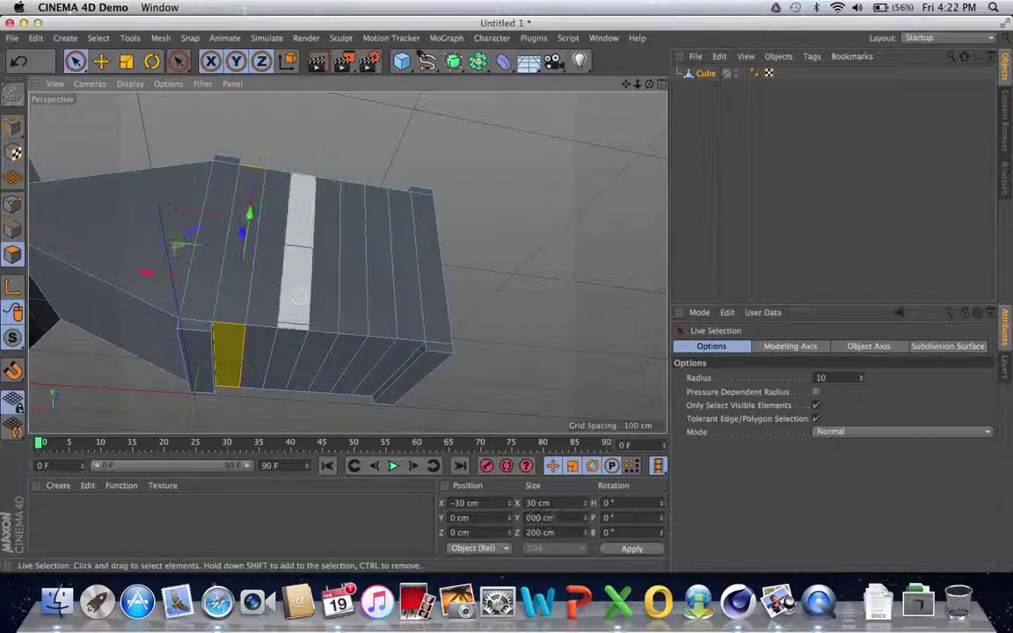
pyautogui.moveTo(648, 83); pyautogui.dragTo(547, 143)
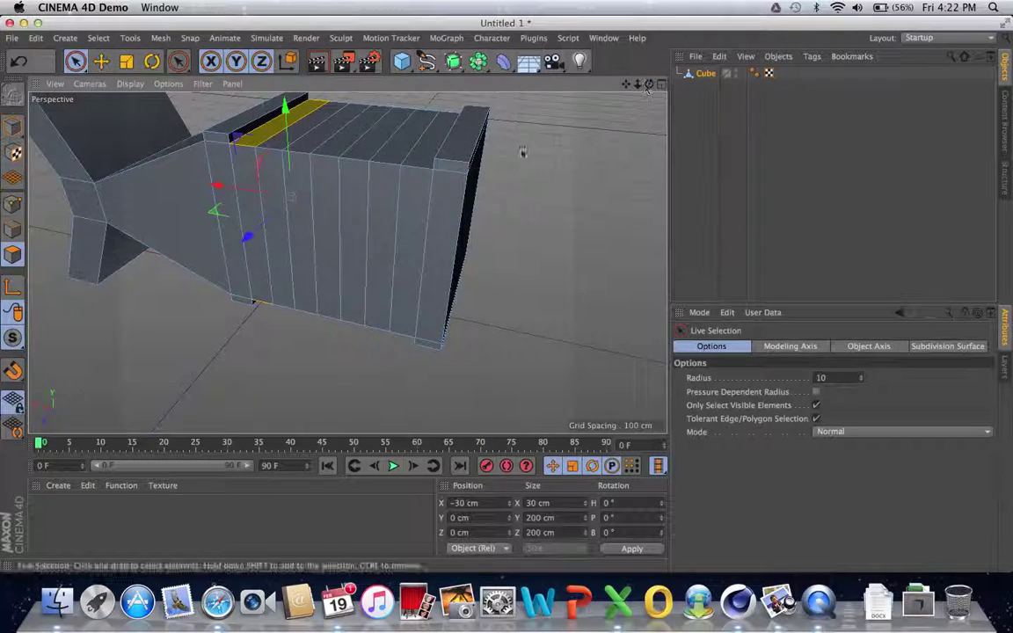
pyautogui.keyDown('shift'); pyautogui.click(421, 161); pyautogui.keyUp('shift')
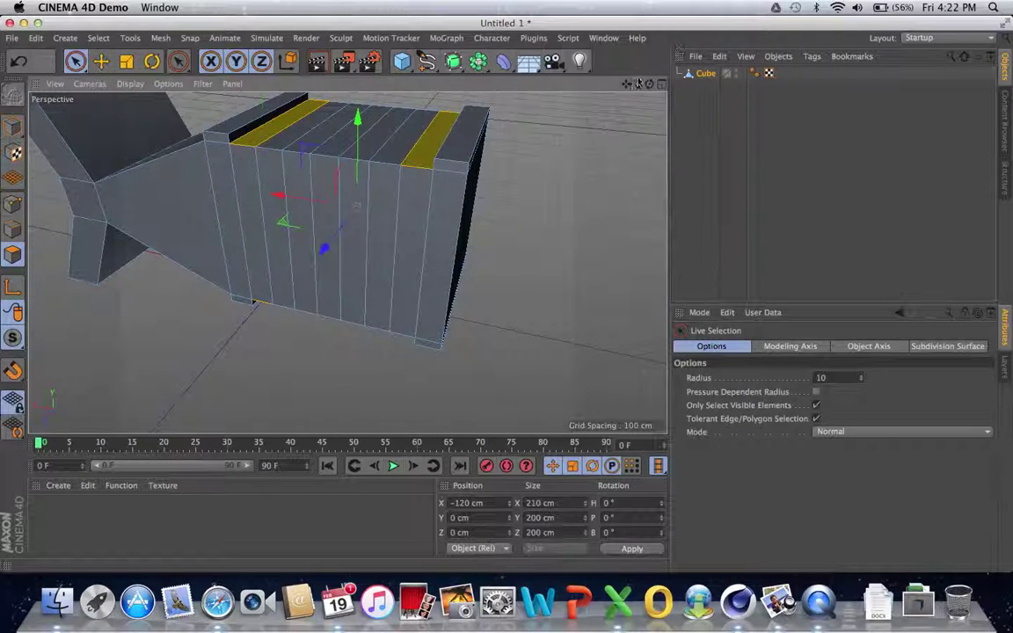
pyautogui.moveTo(649, 84); pyautogui.dragTo(346, 262)
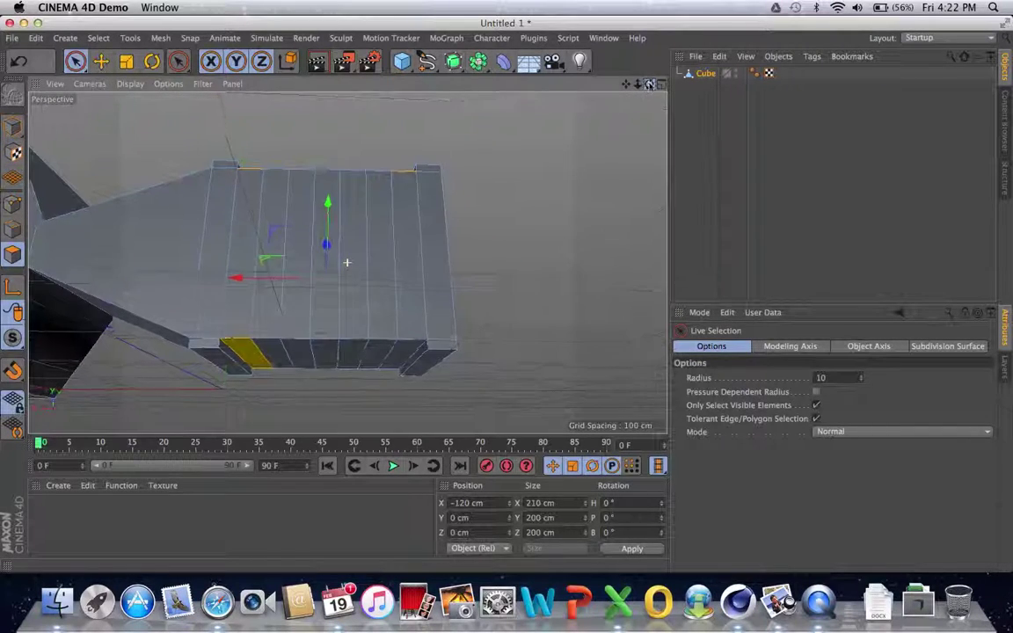
pyautogui.keyDown('shift'); pyautogui.click(402, 357); pyautogui.keyUp('shift')
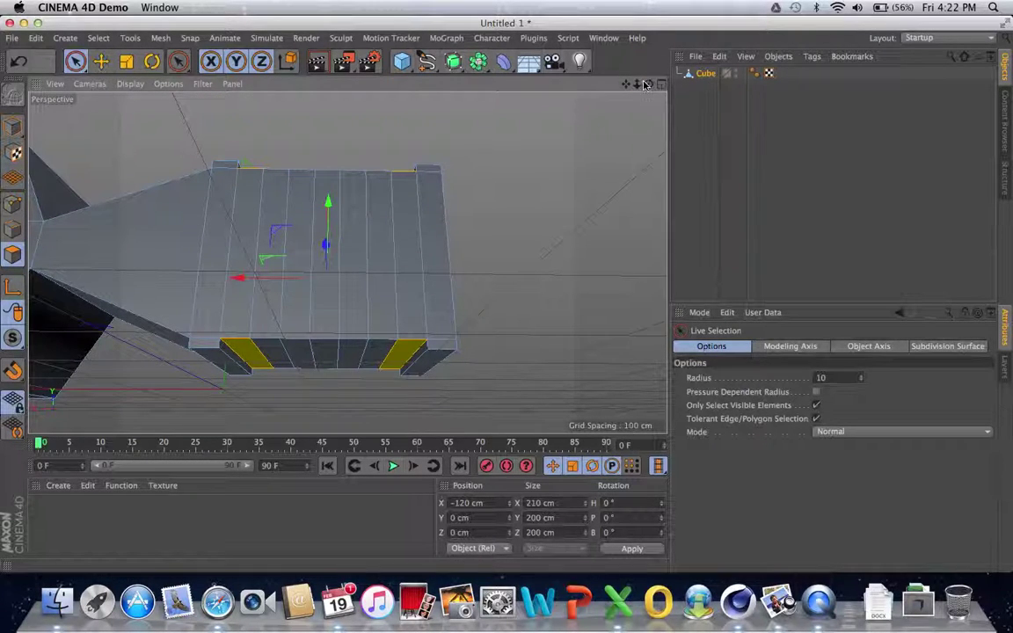
pyautogui.moveTo(649, 83); pyautogui.dragTo(346, 264)
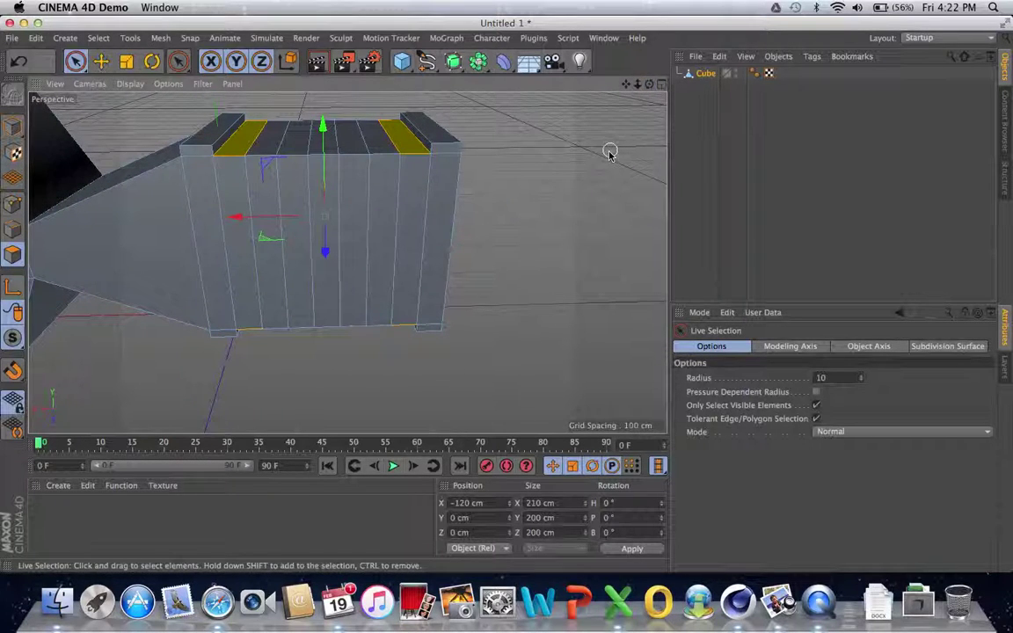
pyautogui.press('d')
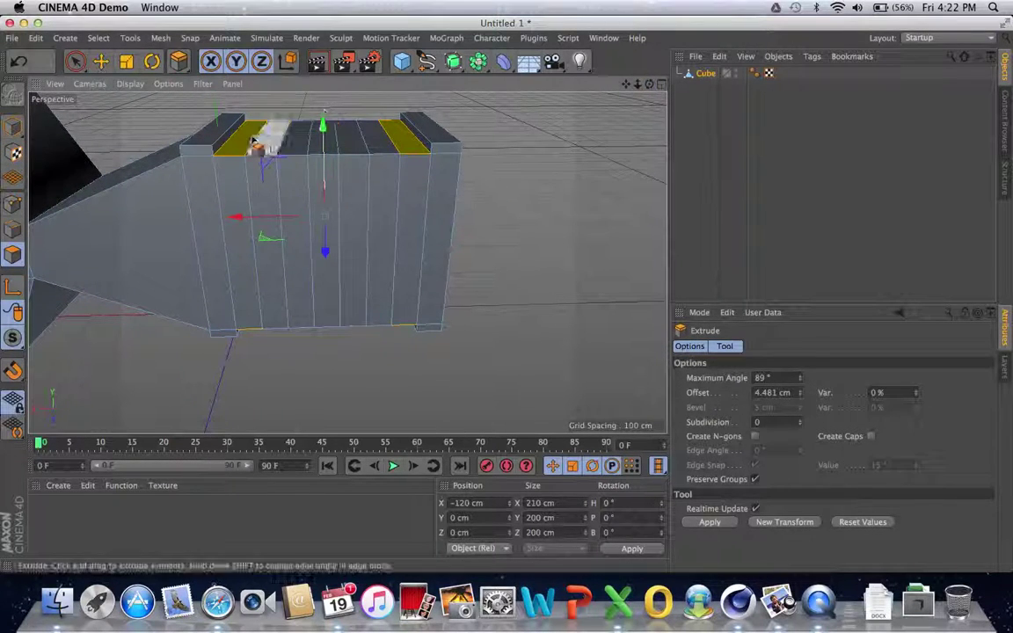
pyautogui.moveTo(628, 84); pyautogui.dragTo(676, 110)
pyautogui.moveTo(447, 172); pyautogui.dragTo(610, 169)
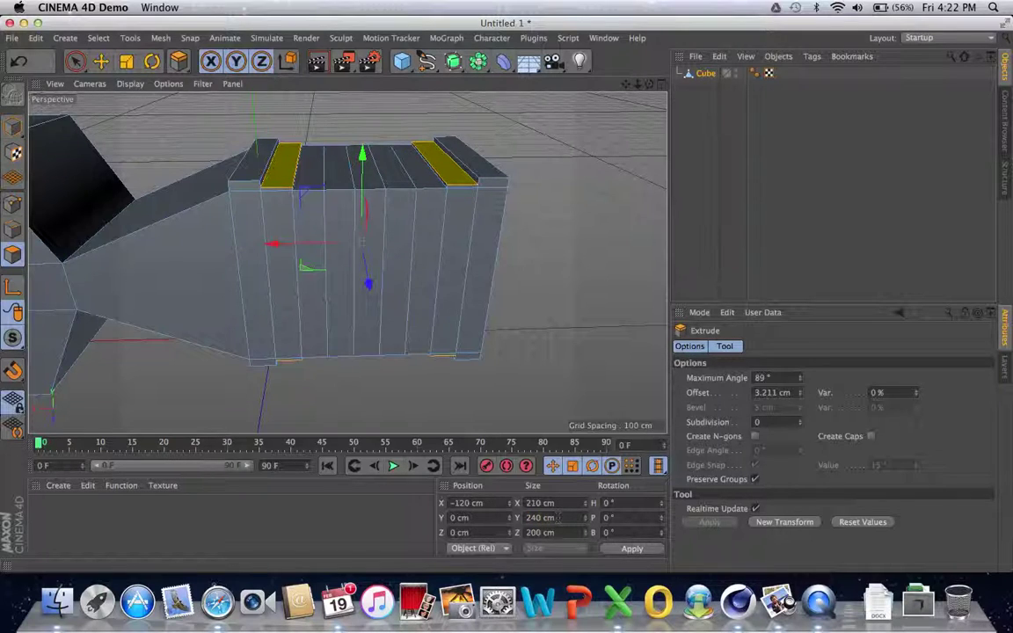
pyautogui.click(541, 245)
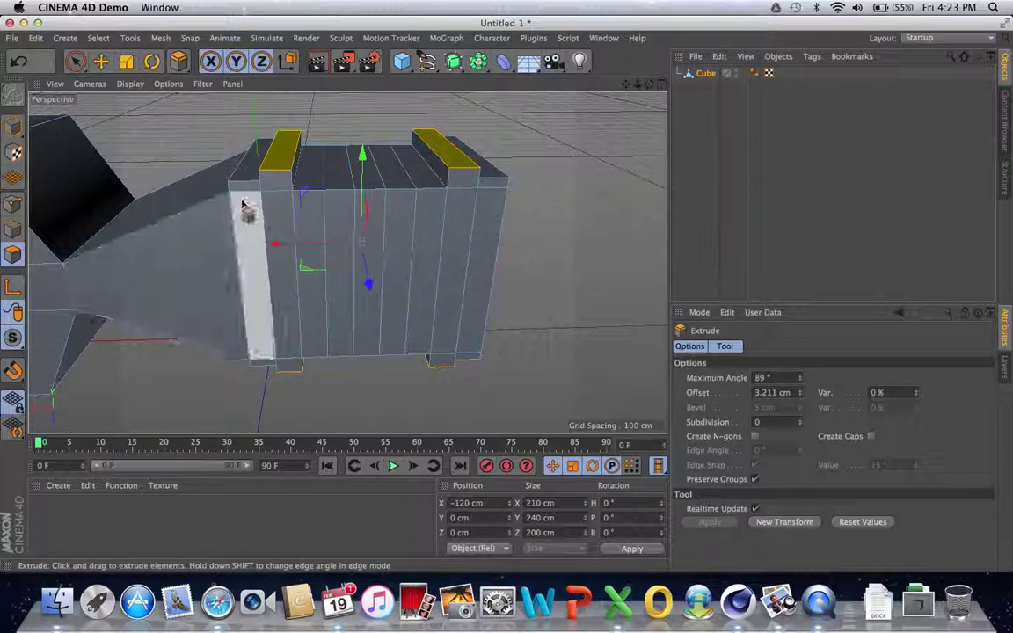
# - Extrude the top and bottom faces of the third segment from each end by about 4 cm and set their Y size to 260 cm
pyautogui.click(74, 60)
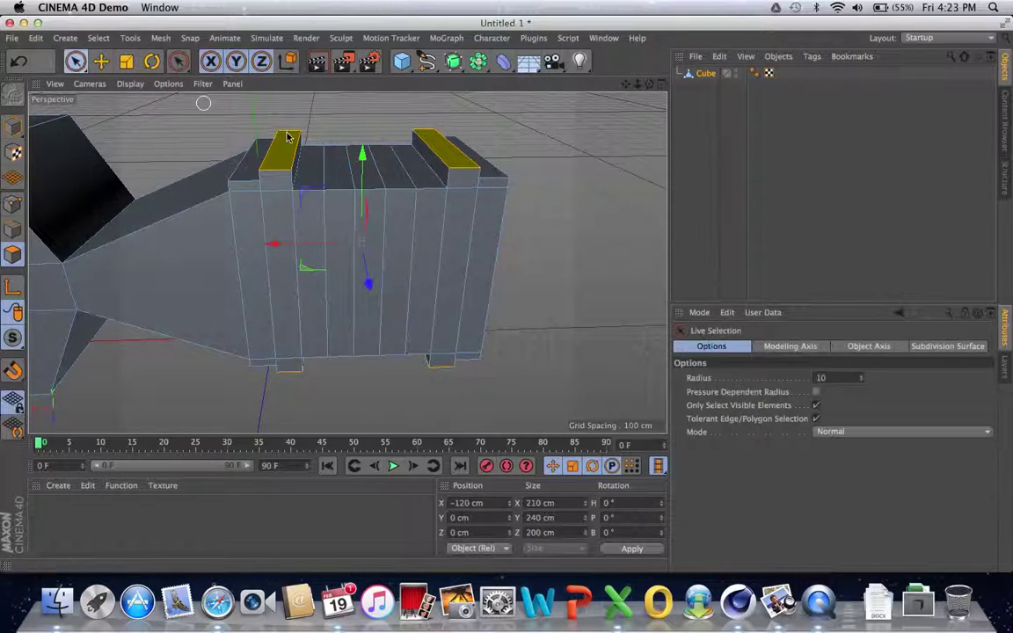
pyautogui.click(312, 173)
pyautogui.moveTo(653, 85); pyautogui.dragTo(346, 262)
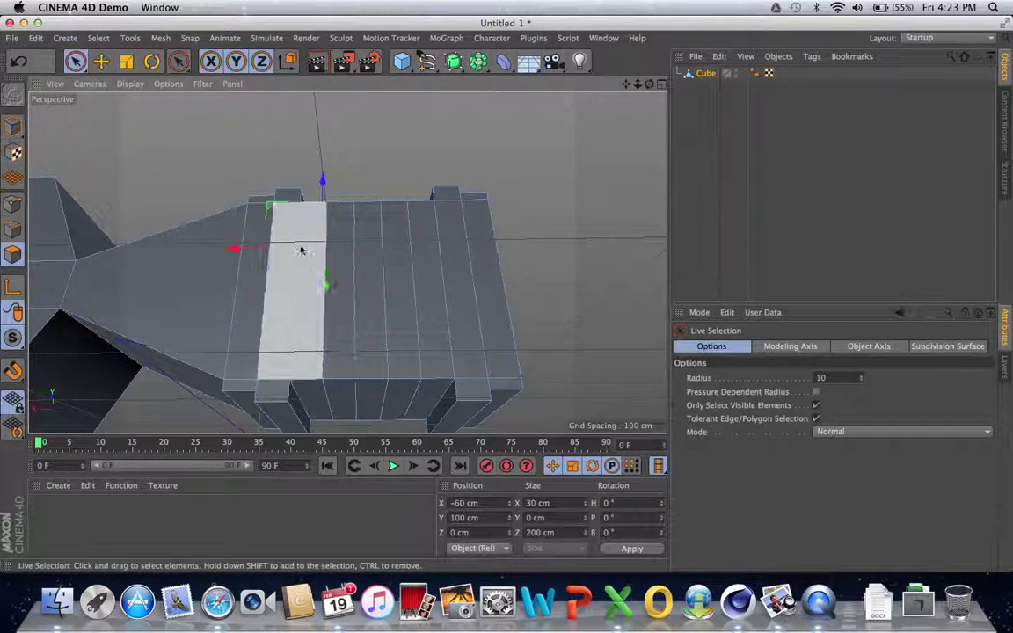
pyautogui.moveTo(649, 88); pyautogui.dragTo(346, 261)
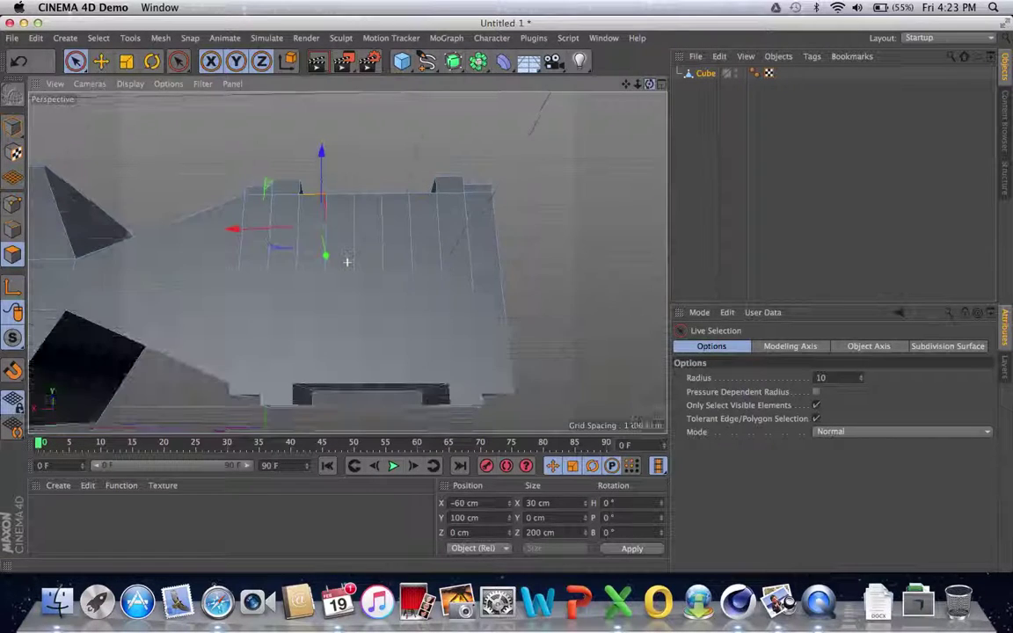
pyautogui.moveTo(653, 86); pyautogui.dragTo(345, 262)
pyautogui.click(302, 393)
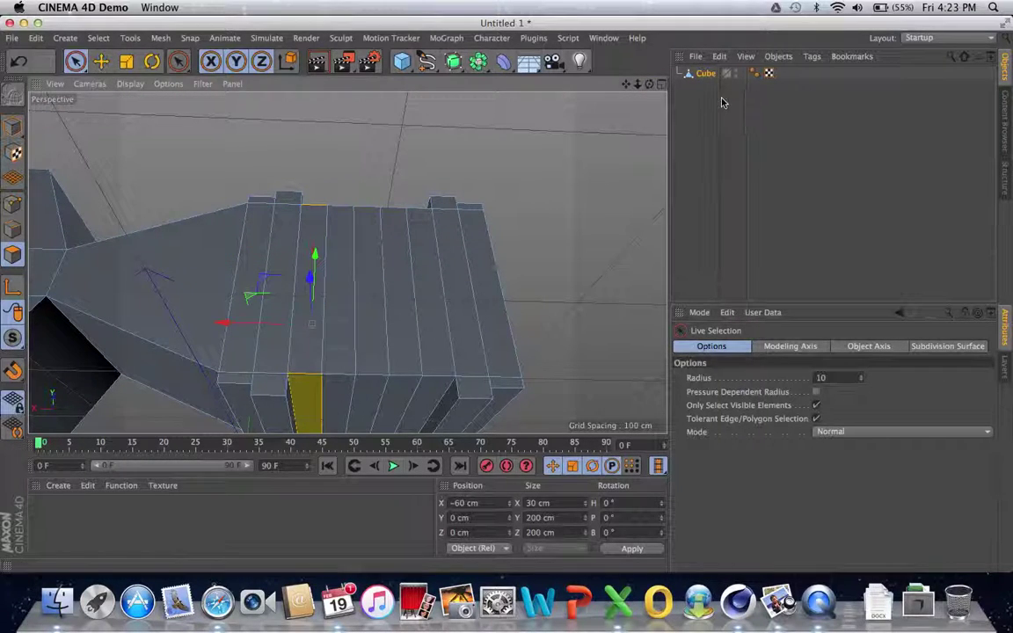
pyautogui.moveTo(655, 82); pyautogui.dragTo(346, 262)
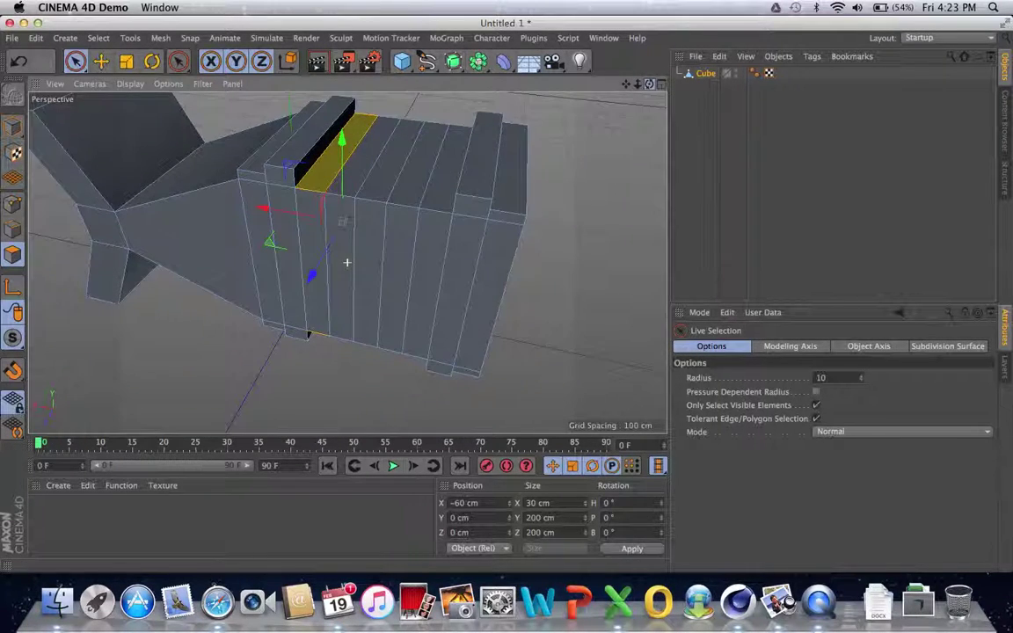
pyautogui.keyDown('shift'); pyautogui.click(444, 191); pyautogui.keyUp('shift')
pyautogui.moveTo(651, 84); pyautogui.dragTo(346, 262)
pyautogui.keyDown('shift'); pyautogui.click(432, 400); pyautogui.keyUp('shift')
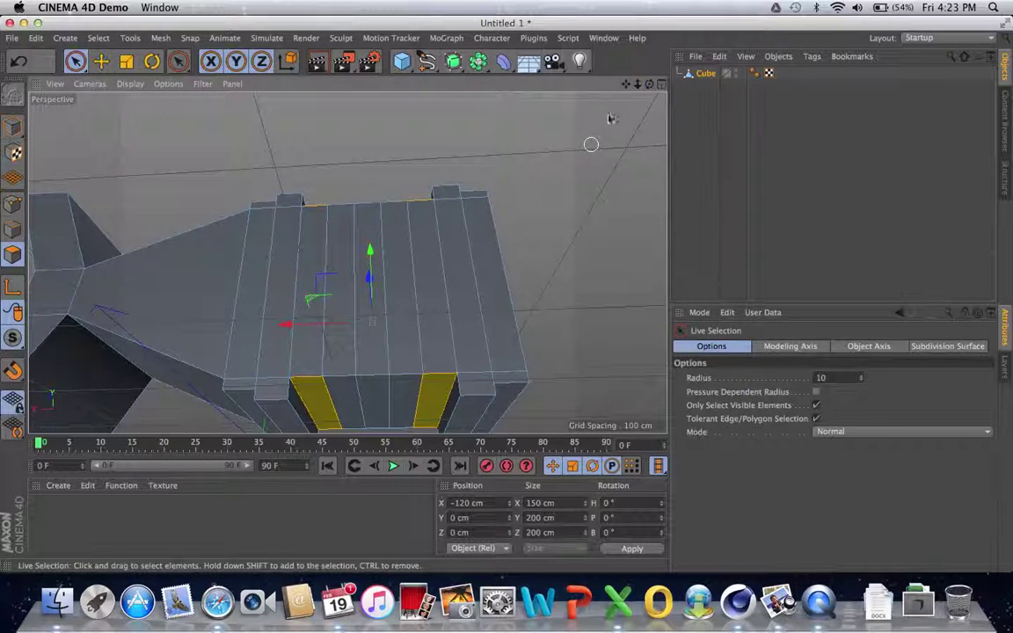
pyautogui.moveTo(649, 84); pyautogui.dragTo(346, 262)
pyautogui.press('d')
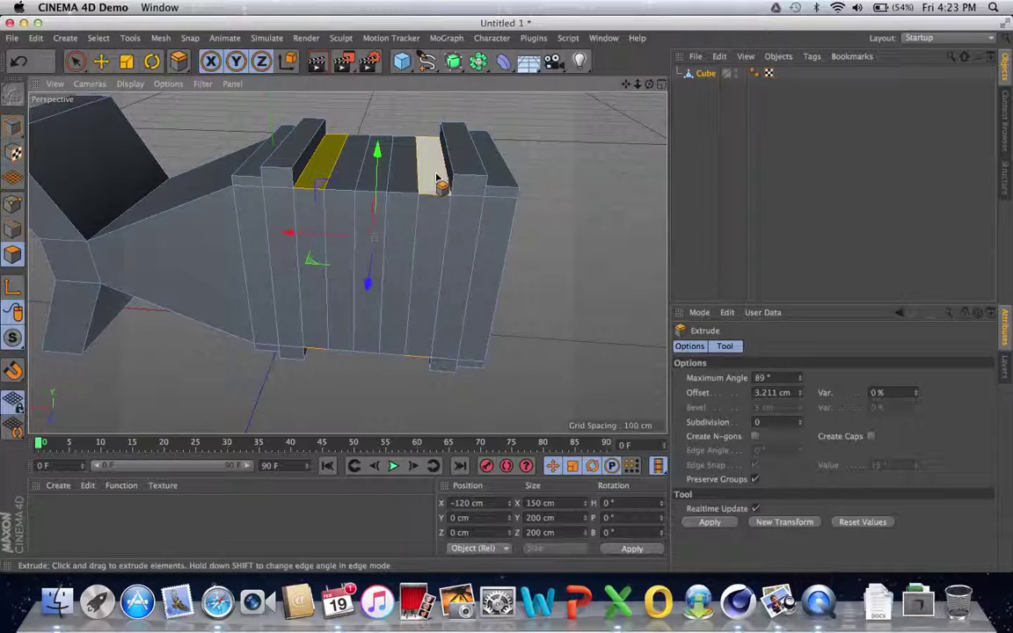
pyautogui.moveTo(319, 183); pyautogui.dragTo(321, 182)
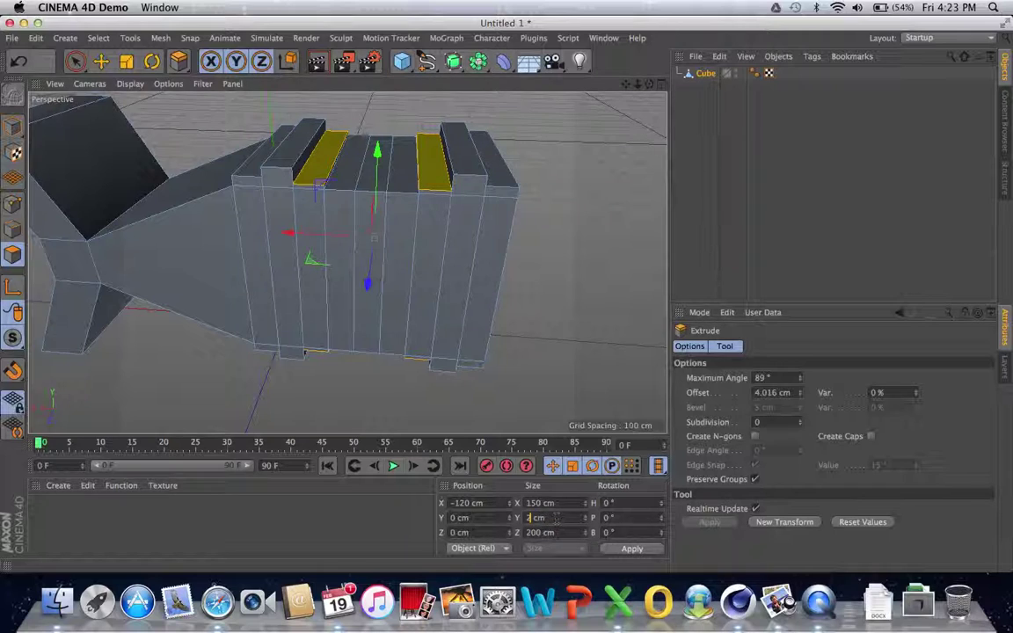
pyautogui.press('Return')
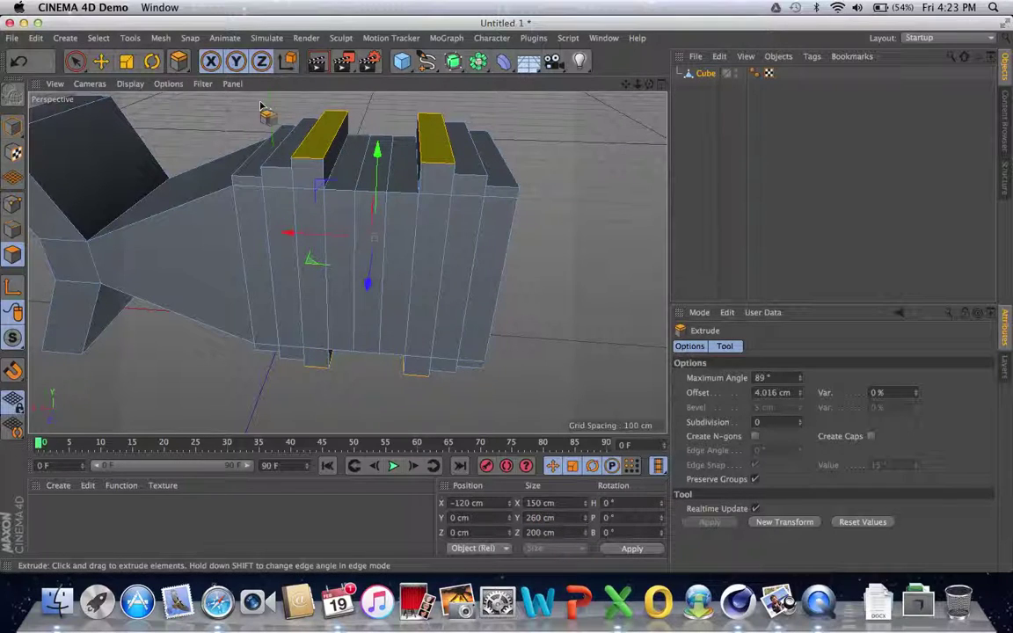
# - Extrude the top and bottom faces of the three middle segments by about 11 cm and set their Y size to 280 cm
pyautogui.click(75, 62)
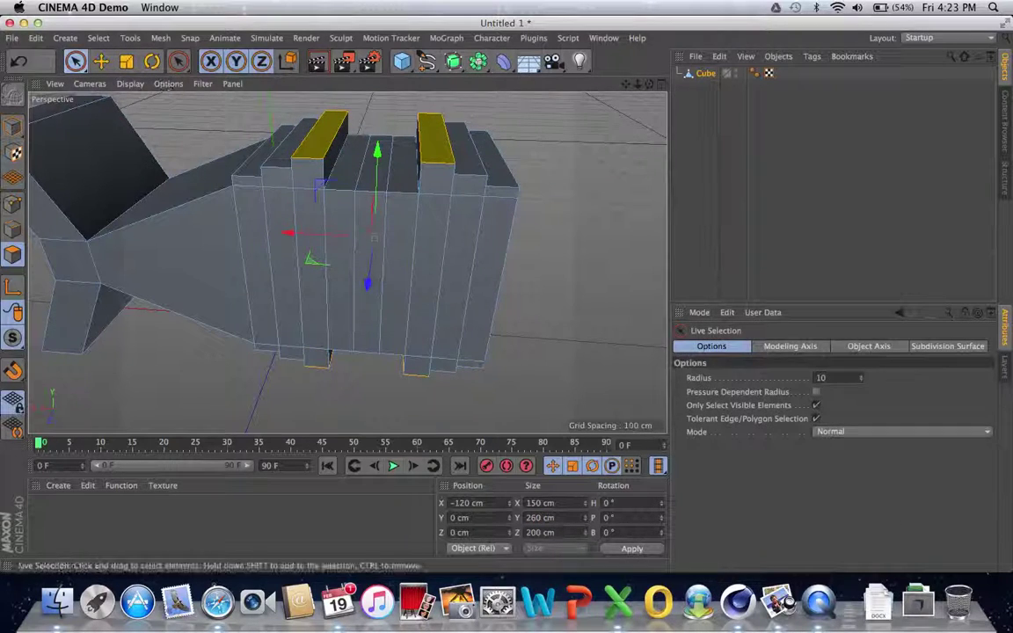
pyautogui.click(348, 169)
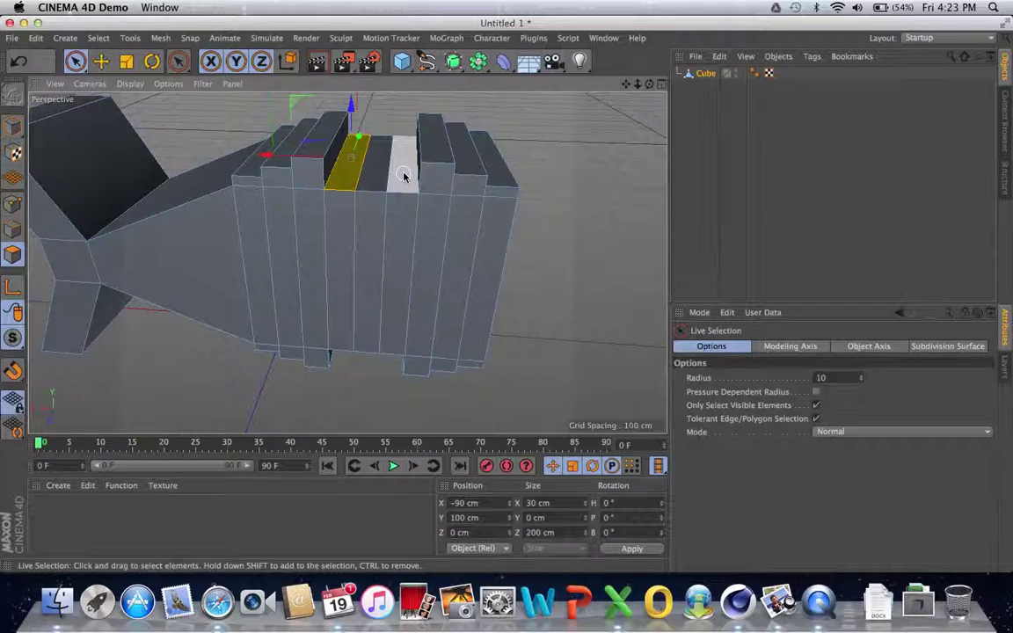
pyautogui.keyDown('shift'); pyautogui.click(403, 176); pyautogui.keyUp('shift')
pyautogui.moveTo(651, 90); pyautogui.dragTo(345, 258)
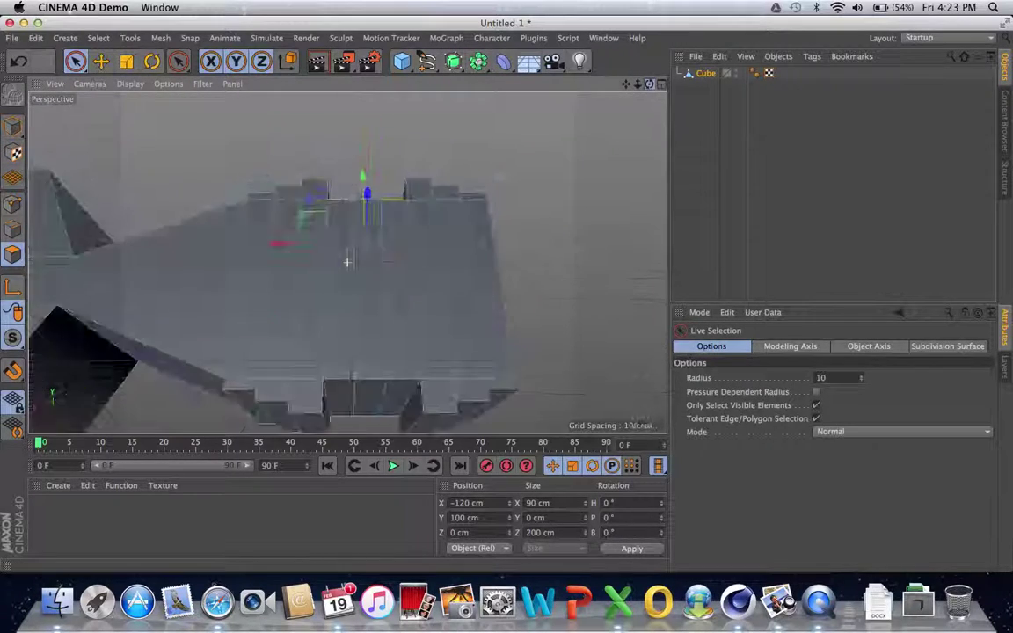
pyautogui.keyDown('shift'); pyautogui.click(340, 389); pyautogui.keyUp('shift')
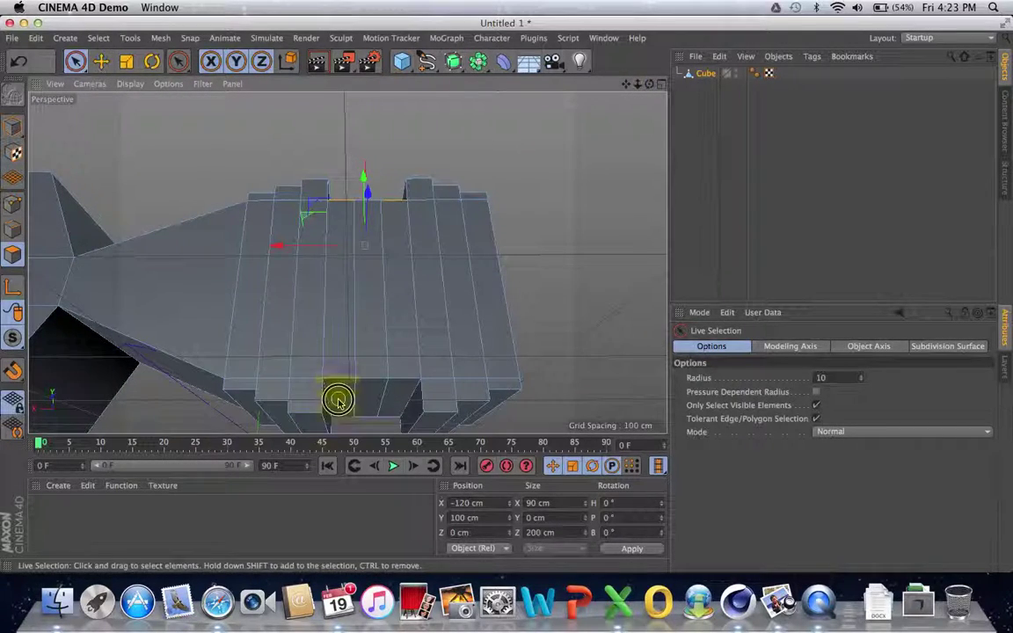
pyautogui.keyDown('shift'); pyautogui.click(406, 404); pyautogui.keyUp('shift')
pyautogui.moveTo(651, 86); pyautogui.dragTo(400, 176)
pyautogui.keyDown('shift'); pyautogui.click(400, 176); pyautogui.keyUp('shift')
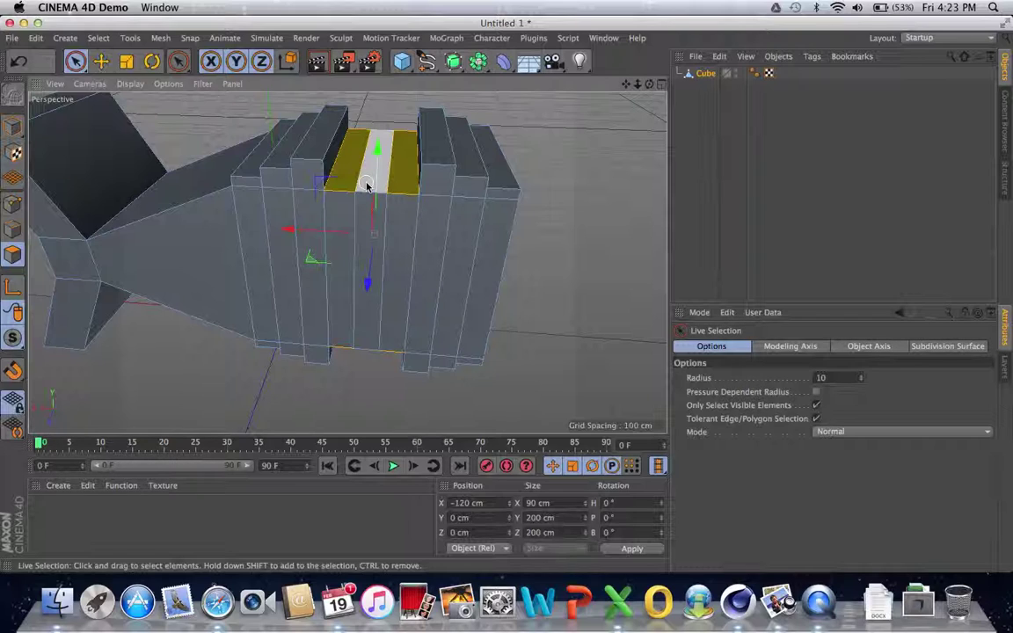
pyautogui.keyDown('shift'); pyautogui.click(366, 184); pyautogui.keyUp('shift')
pyautogui.moveTo(652, 88); pyautogui.dragTo(509, 228)
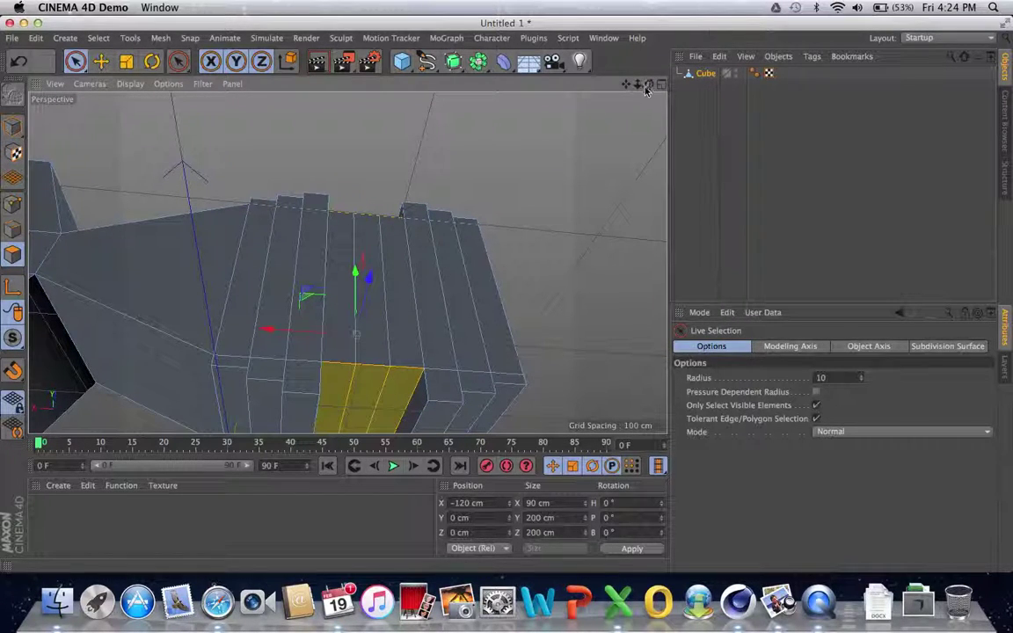
pyautogui.moveTo(649, 84); pyautogui.dragTo(649, 229)
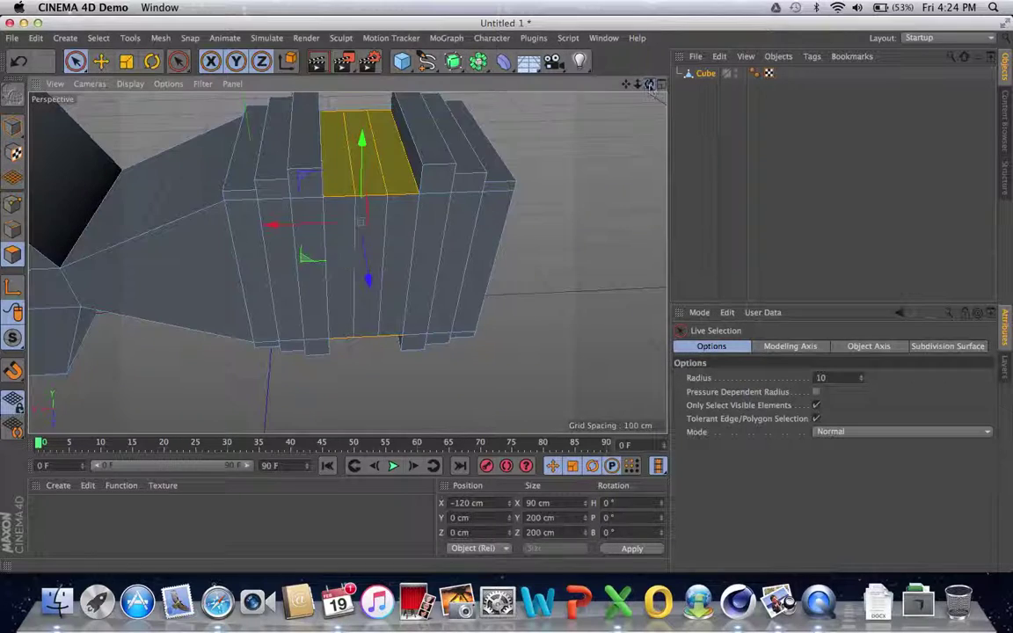
pyautogui.keyDown('shift'); pyautogui.click(341, 174); pyautogui.keyUp('shift')
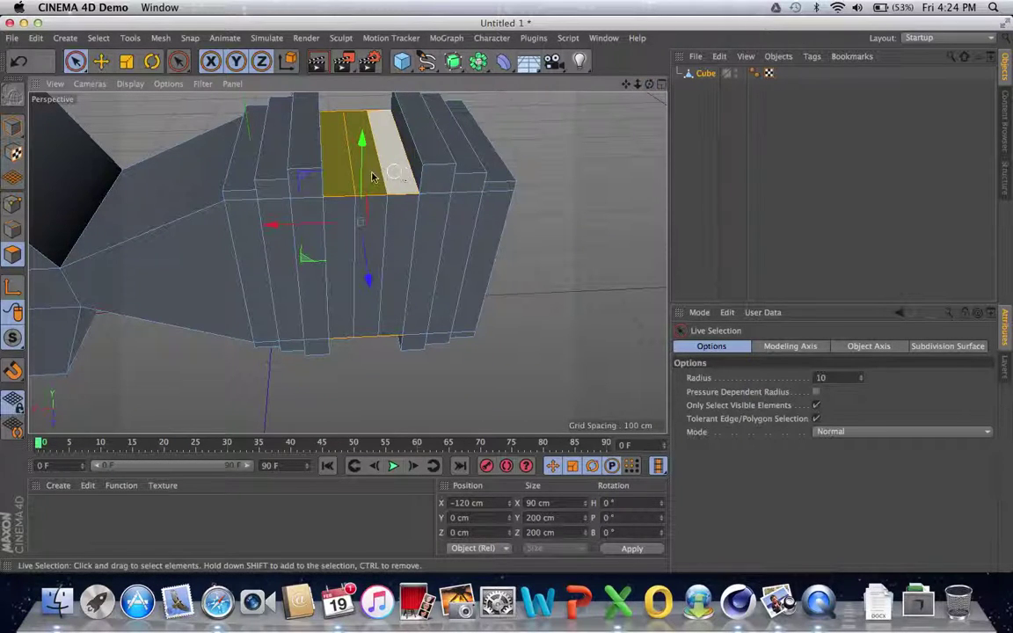
pyautogui.moveTo(649, 84); pyautogui.dragTo(648, 8)
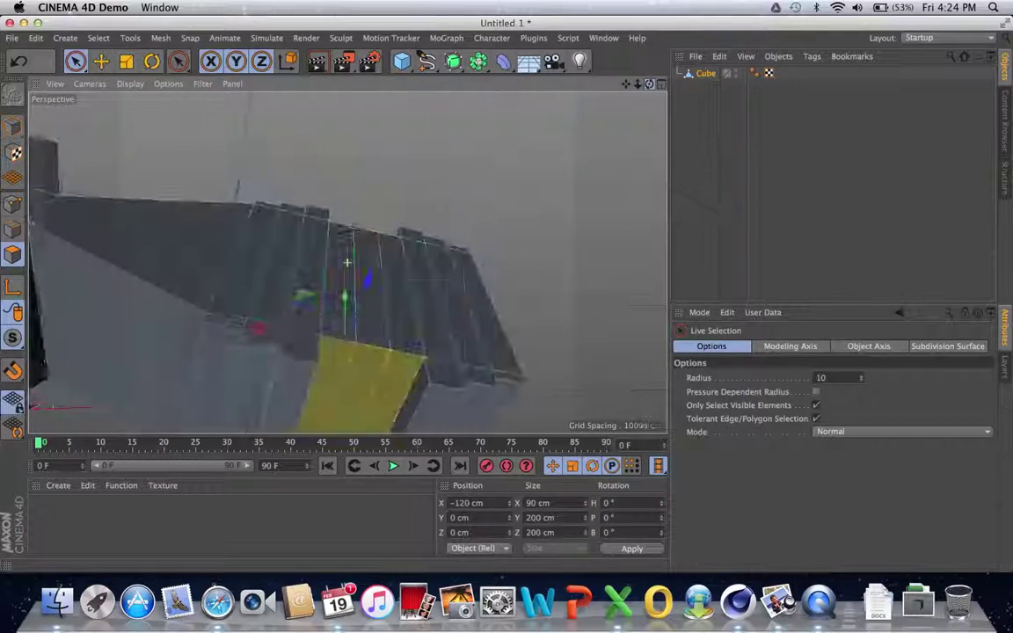
pyautogui.moveTo(651, 86)
pyautogui.mouseDown()
pyautogui.moveTo(606, 44)
pyautogui.moveTo(650, 85)
pyautogui.mouseUp()
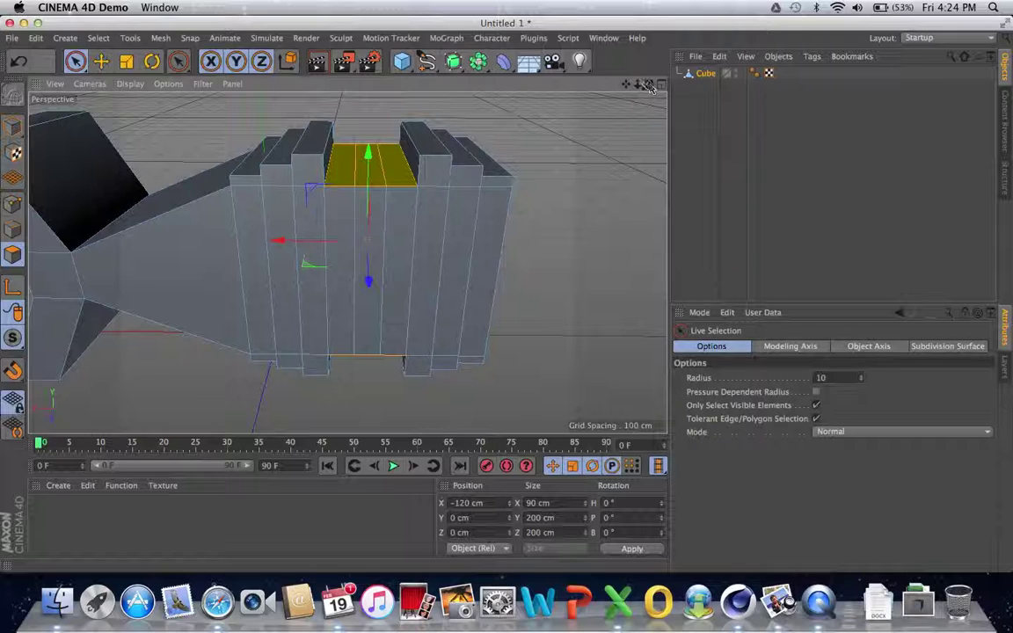
pyautogui.moveTo(624, 89); pyautogui.dragTo(605, 115)
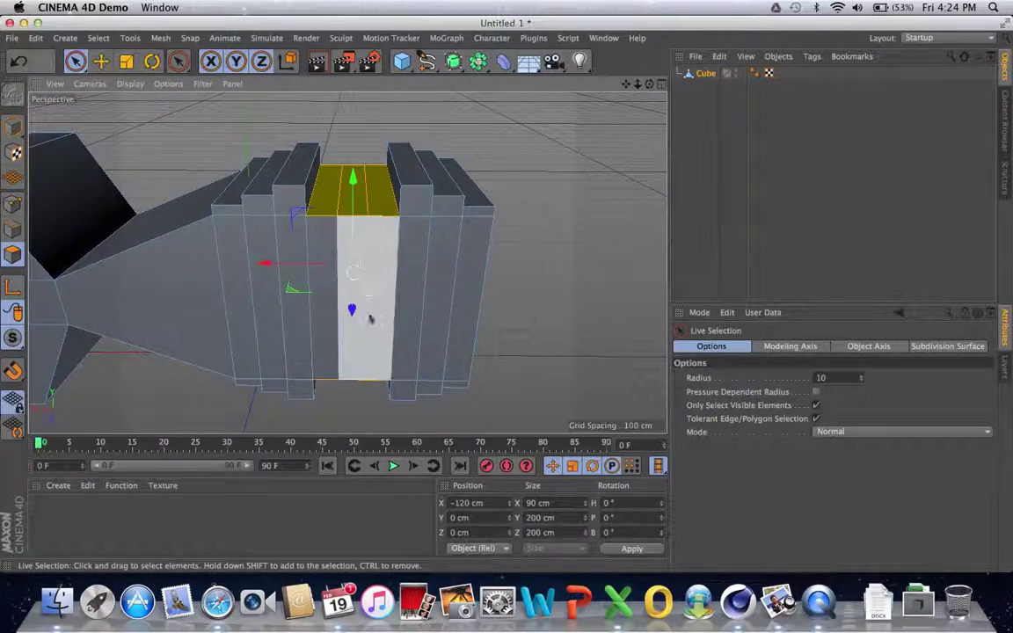
pyautogui.press('d')
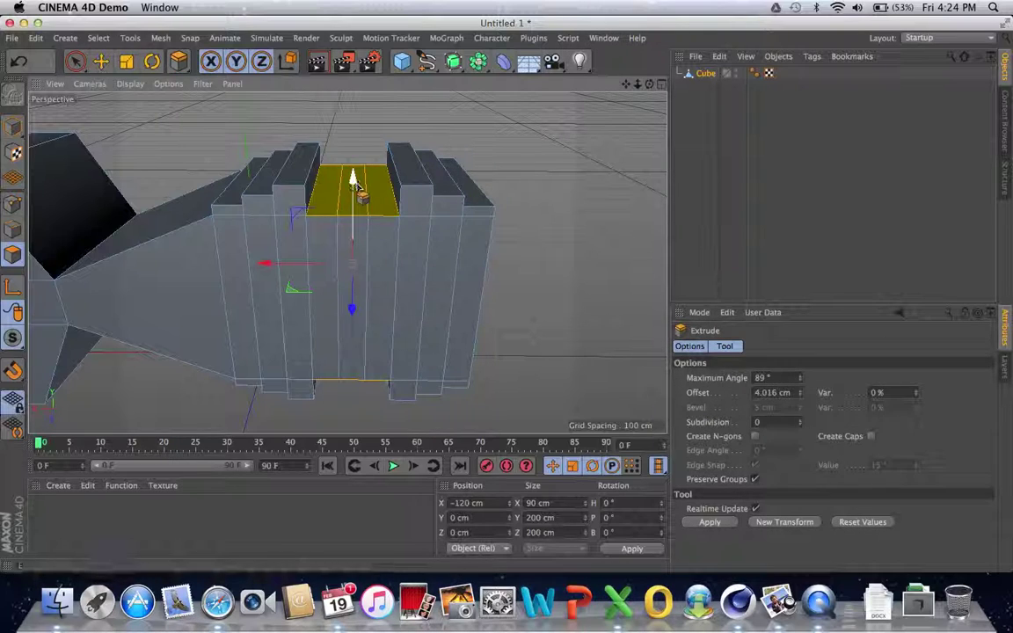
pyautogui.moveTo(395, 215); pyautogui.dragTo(441, 326)
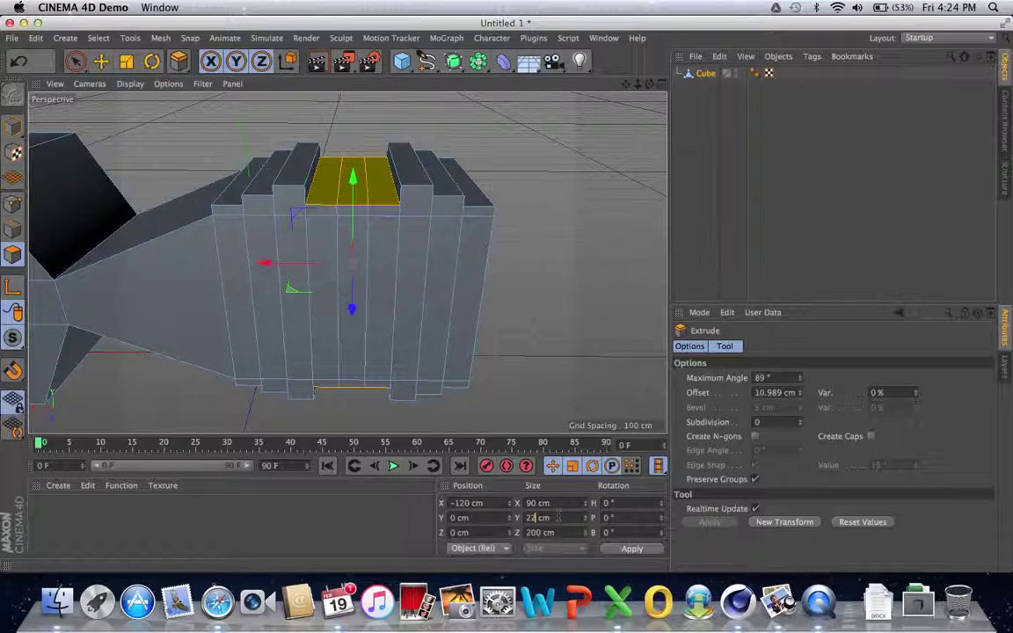
pyautogui.press('Return')
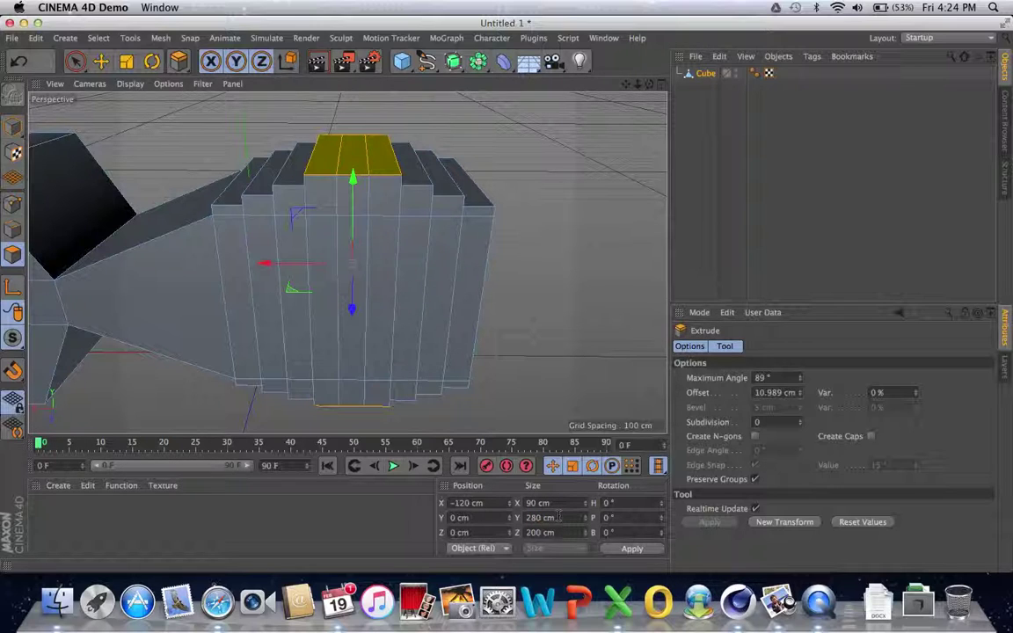
# - Extrude the middle segments' top and bottom faces into fins by about 110 cm and shift them toward the tail to X about -72 cm
pyautogui.moveTo(625, 84); pyautogui.dragTo(647, 117)
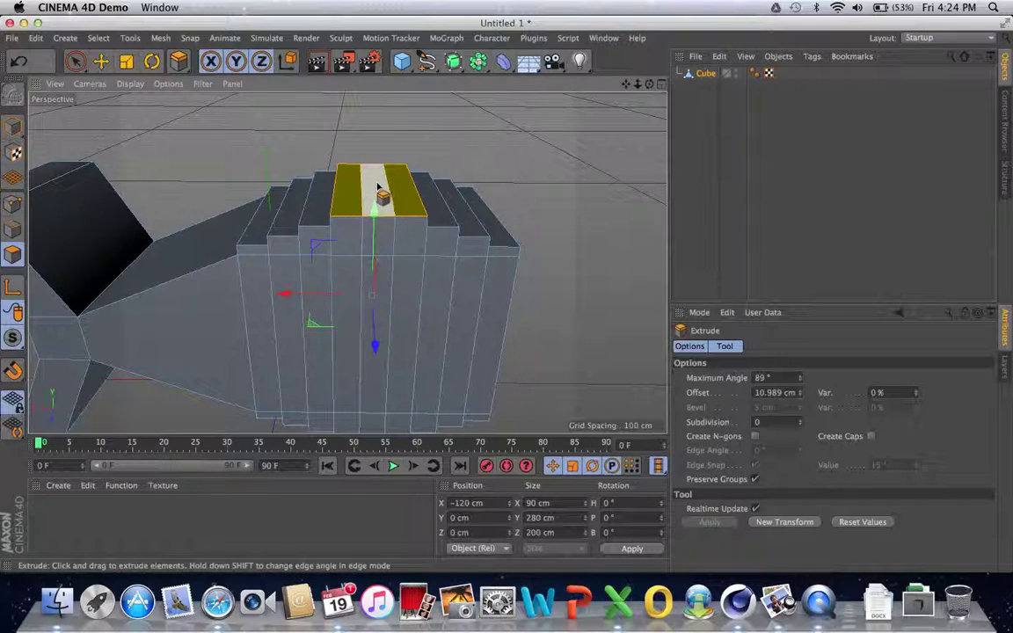
pyautogui.moveTo(378, 180); pyautogui.dragTo(416, 186)
pyautogui.moveTo(378, 145); pyautogui.dragTo(378, 87)
pyautogui.moveTo(637, 84); pyautogui.dragTo(648, 51)
pyautogui.moveTo(278, 306); pyautogui.dragTo(253, 307)
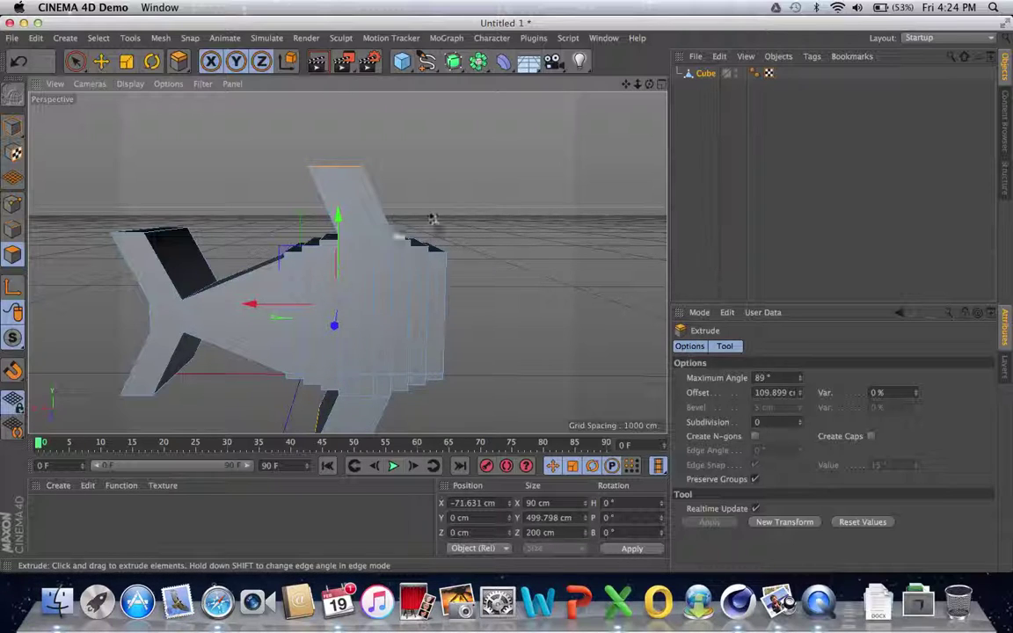
# - In edge mode, select the upper edge where the tapered tail section meets the body's first raised segment
pyautogui.moveTo(627, 84); pyautogui.dragTo(691, 108)
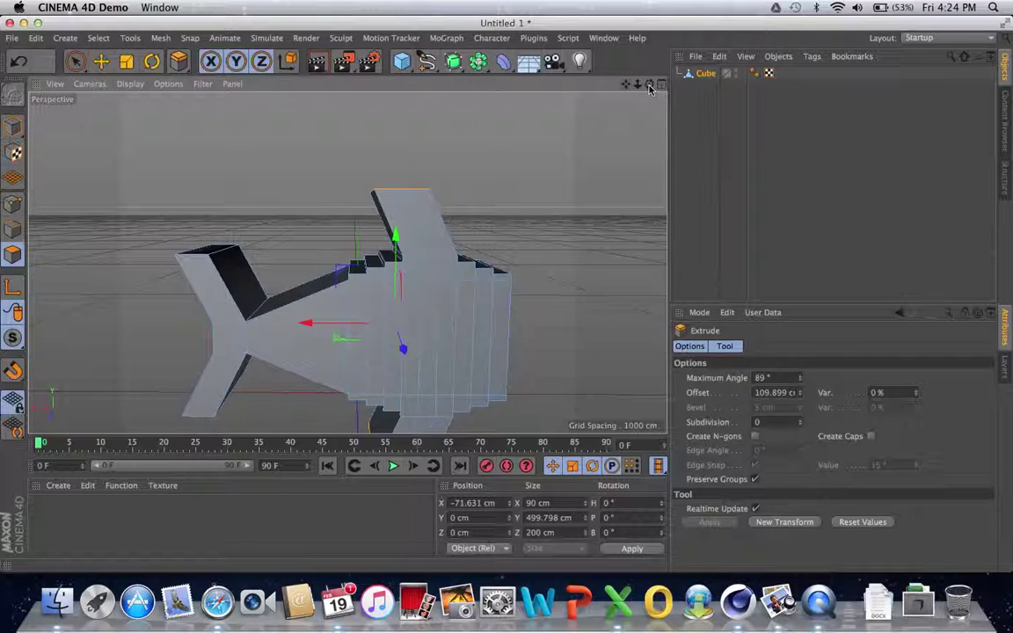
pyautogui.moveTo(638, 84); pyautogui.dragTo(695, 86)
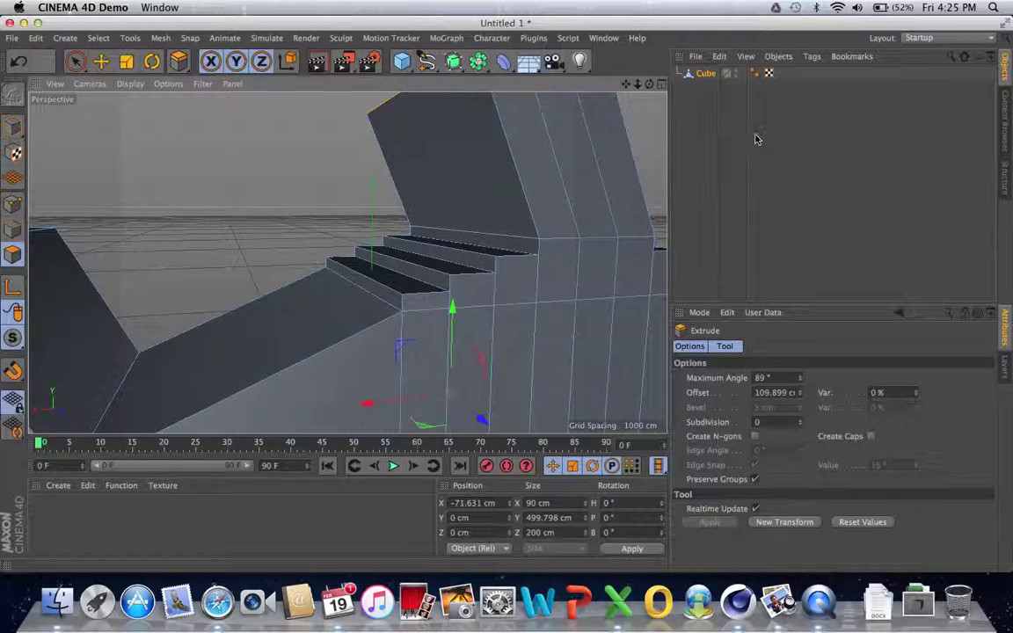
pyautogui.click(14, 231)
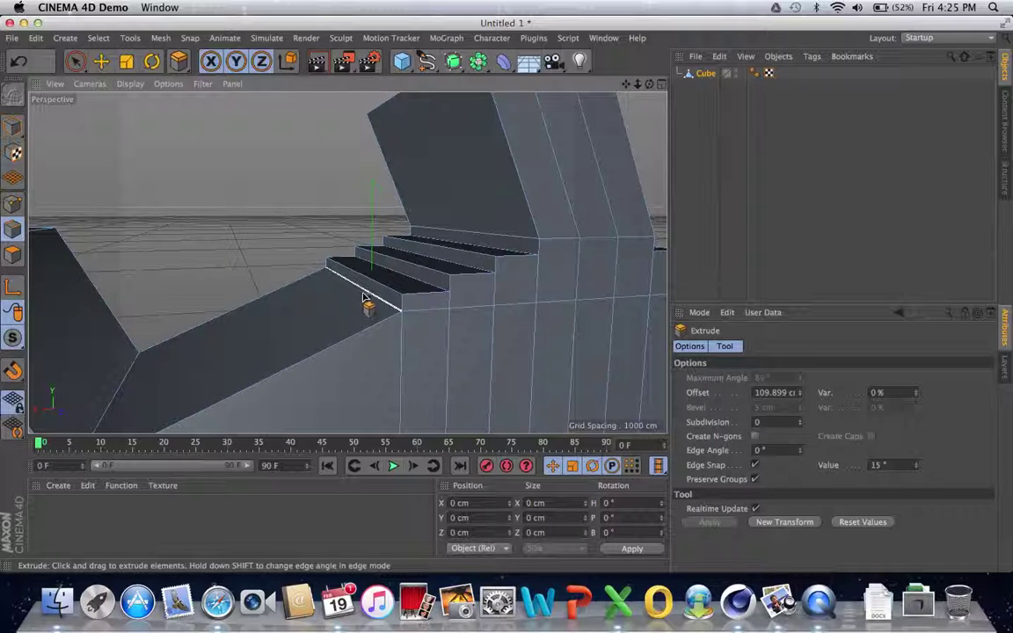
pyautogui.click(77, 61)
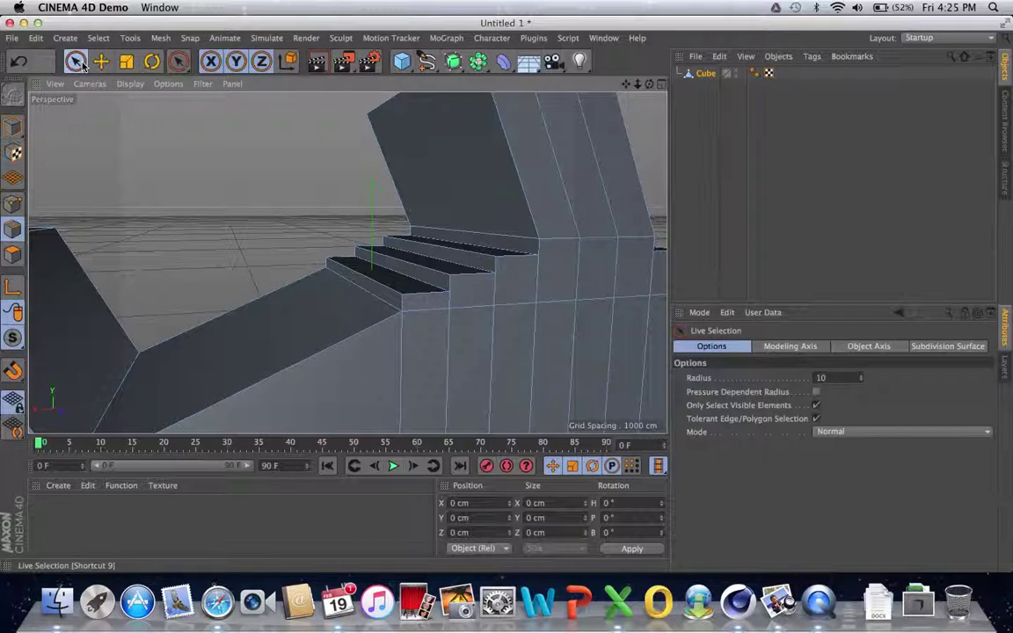
pyautogui.click(353, 287)
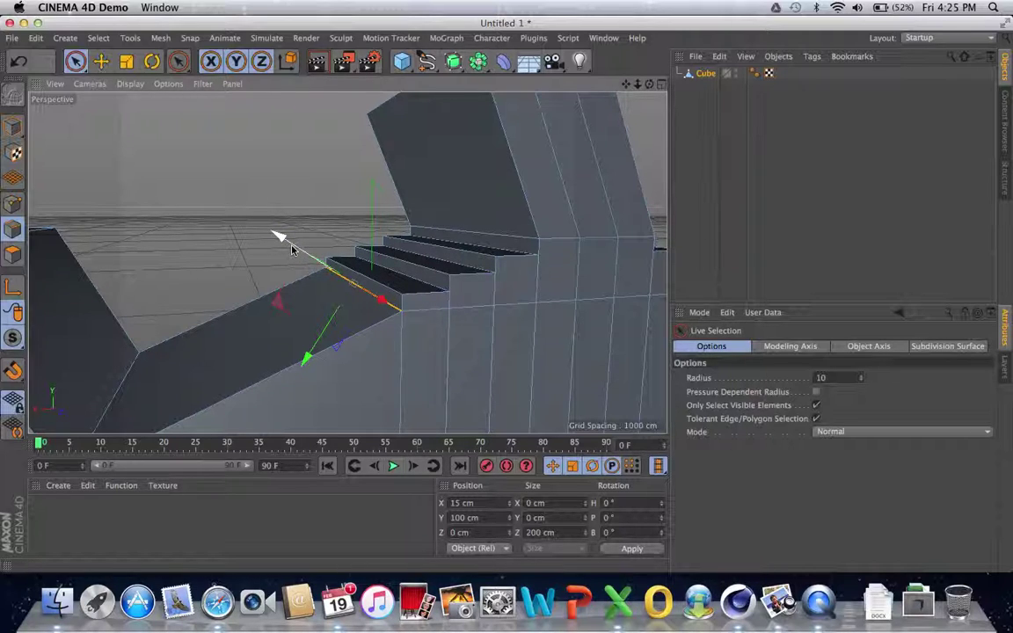
# - Try to move the selected edge along its Z axis and then its Y axis, undoing each move
pyautogui.click(101, 61)
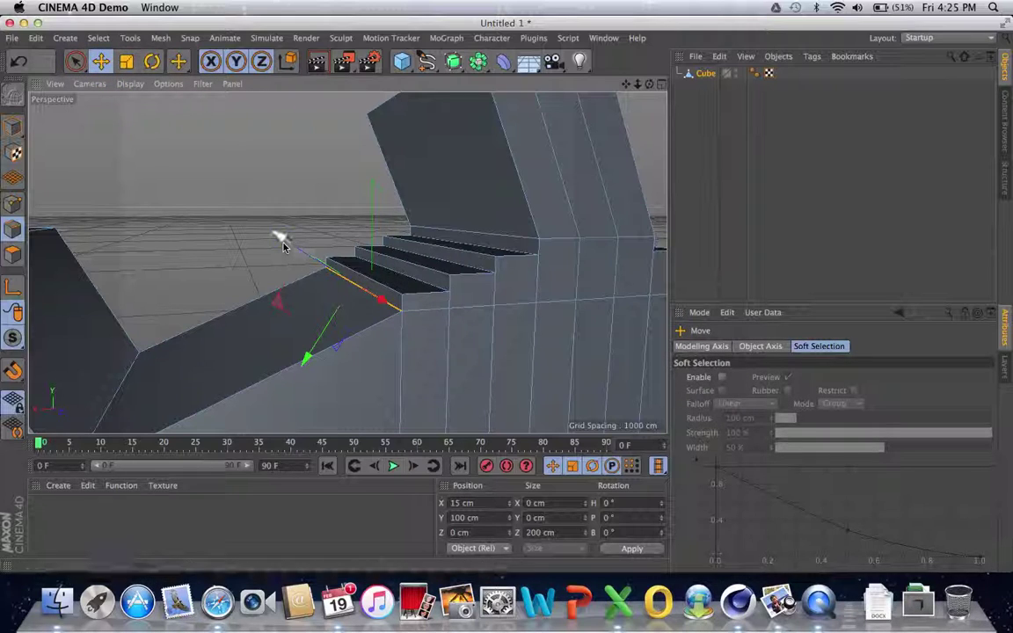
pyautogui.moveTo(282, 241); pyautogui.dragTo(236, 208)
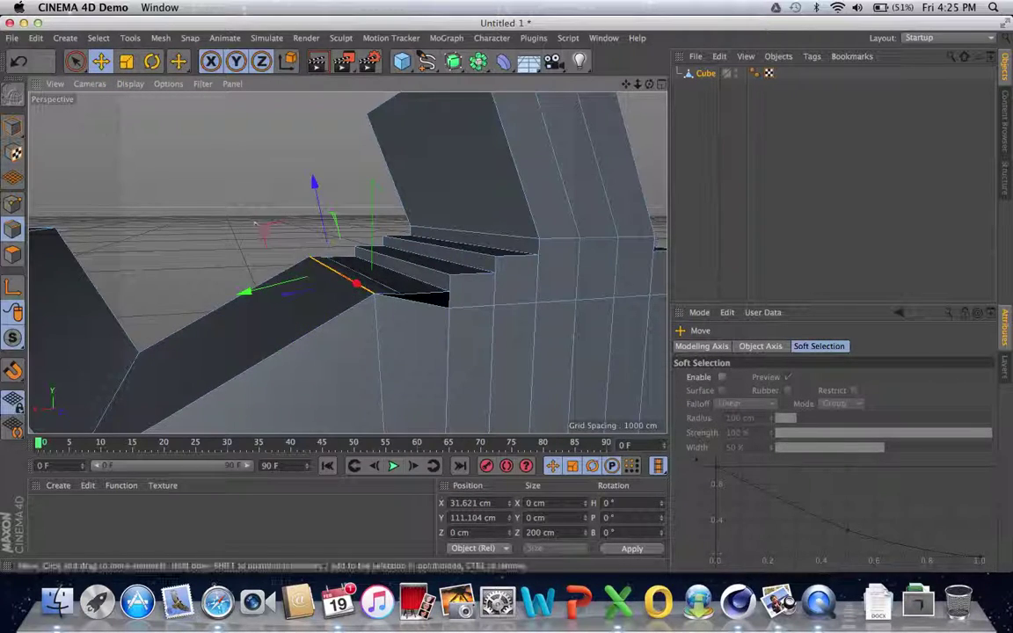
pyautogui.click(20, 61)
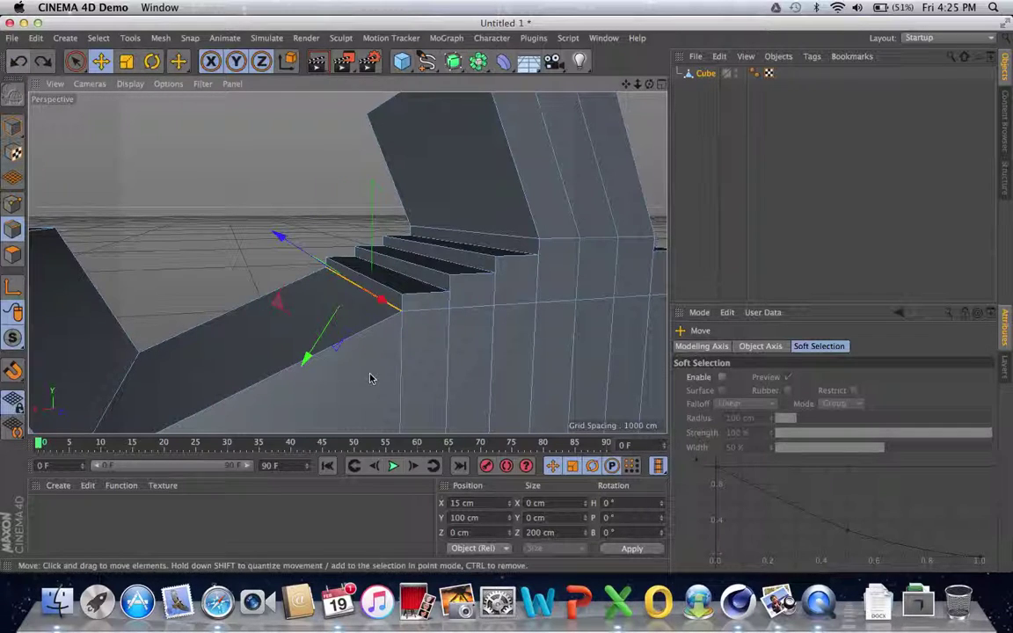
pyautogui.moveTo(308, 357); pyautogui.dragTo(294, 379)
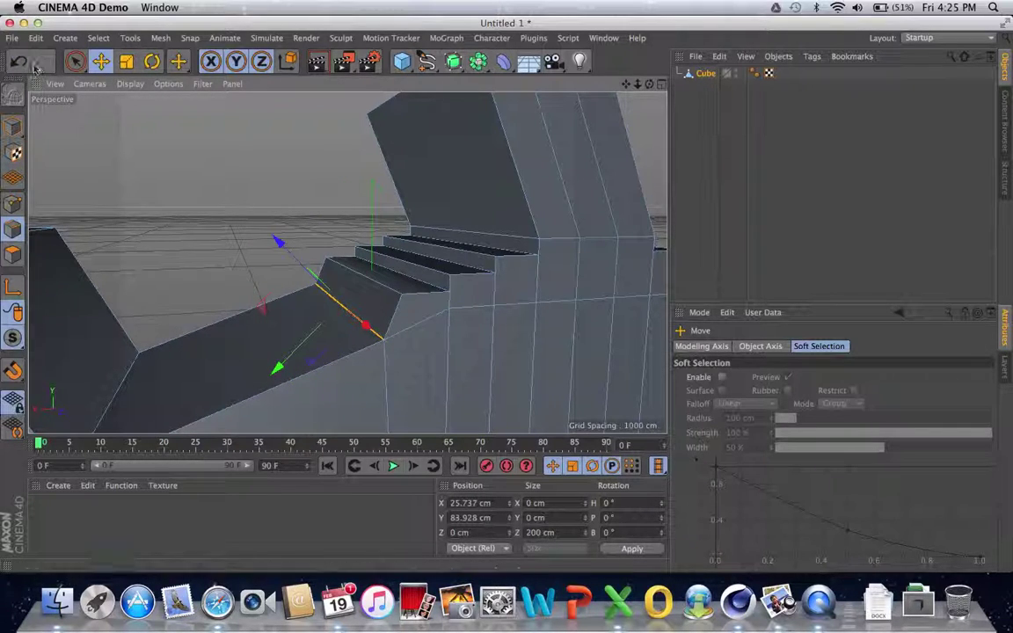
pyautogui.click(18, 62)
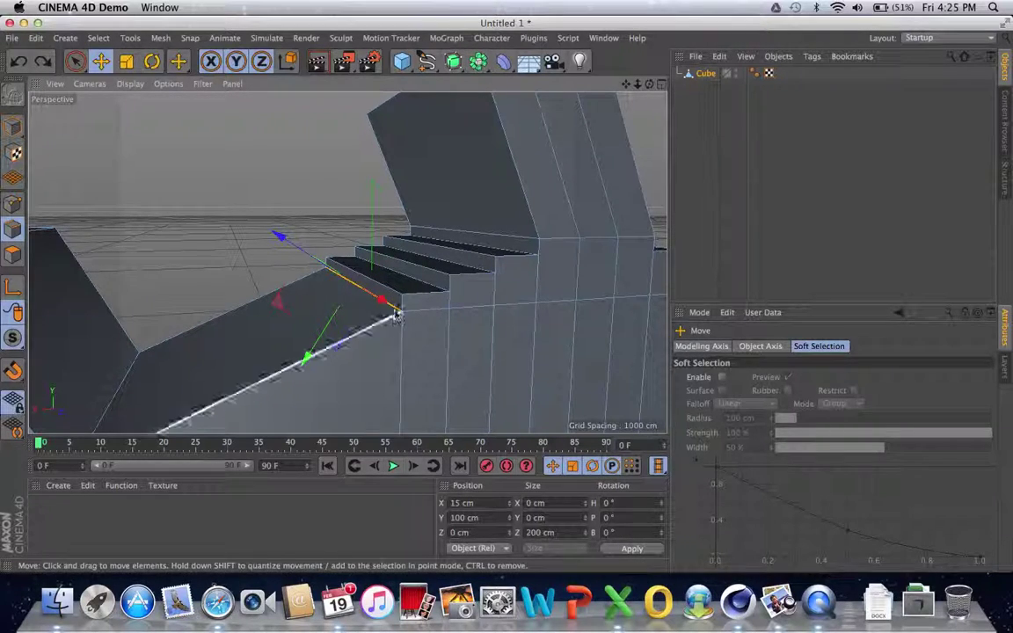
# - Raise the stepped upper edges on the tail side of the fin one by one, about 10 cm each, to form a slope
pyautogui.moveTo(384, 294); pyautogui.dragTo(402, 308)
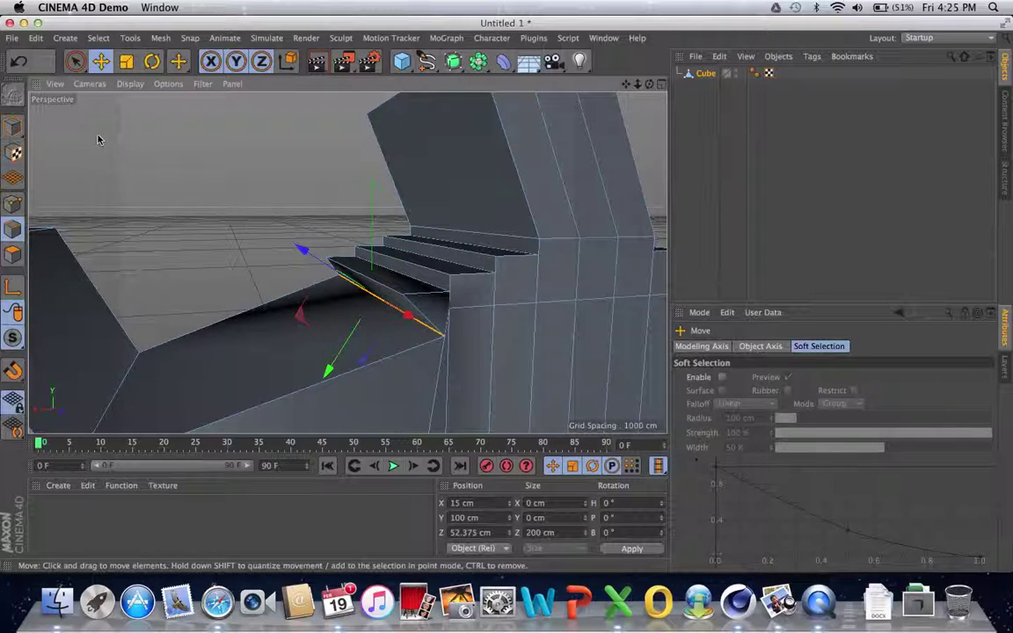
pyautogui.click(16, 62)
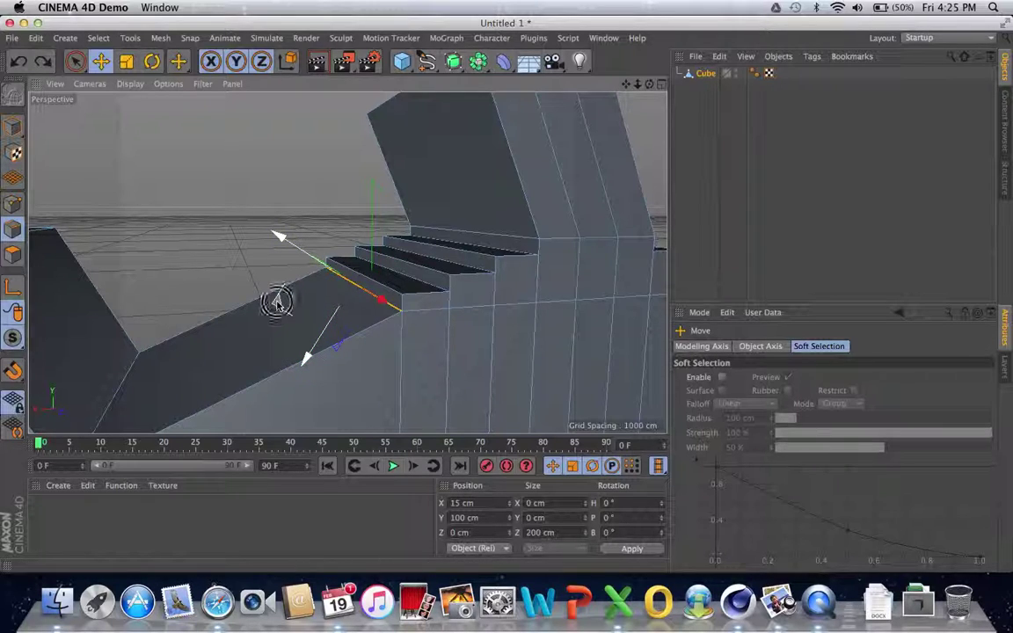
pyautogui.moveTo(277, 301); pyautogui.dragTo(276, 290)
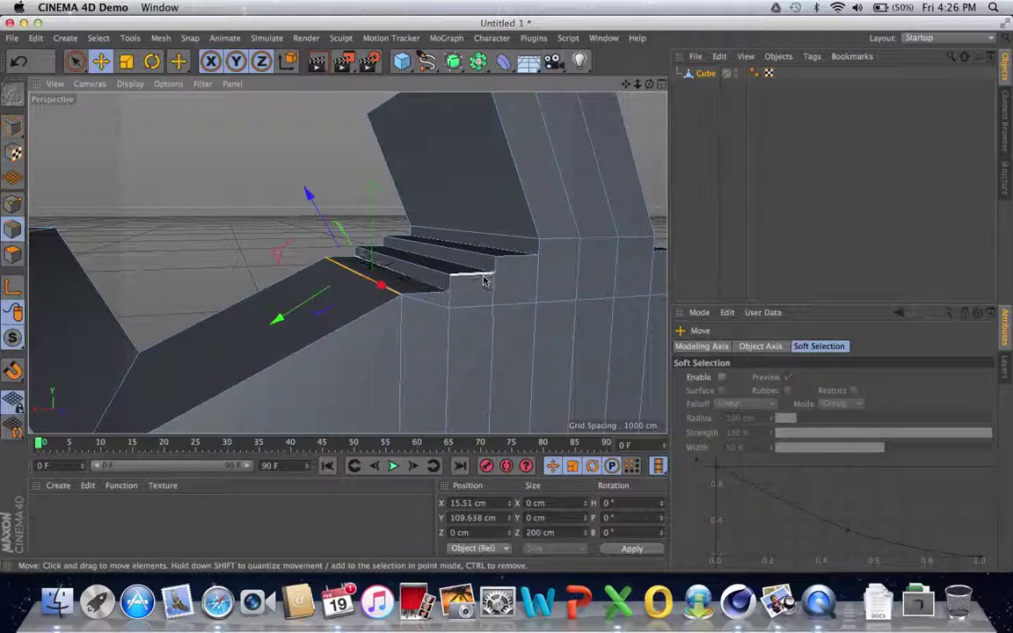
pyautogui.click(419, 284)
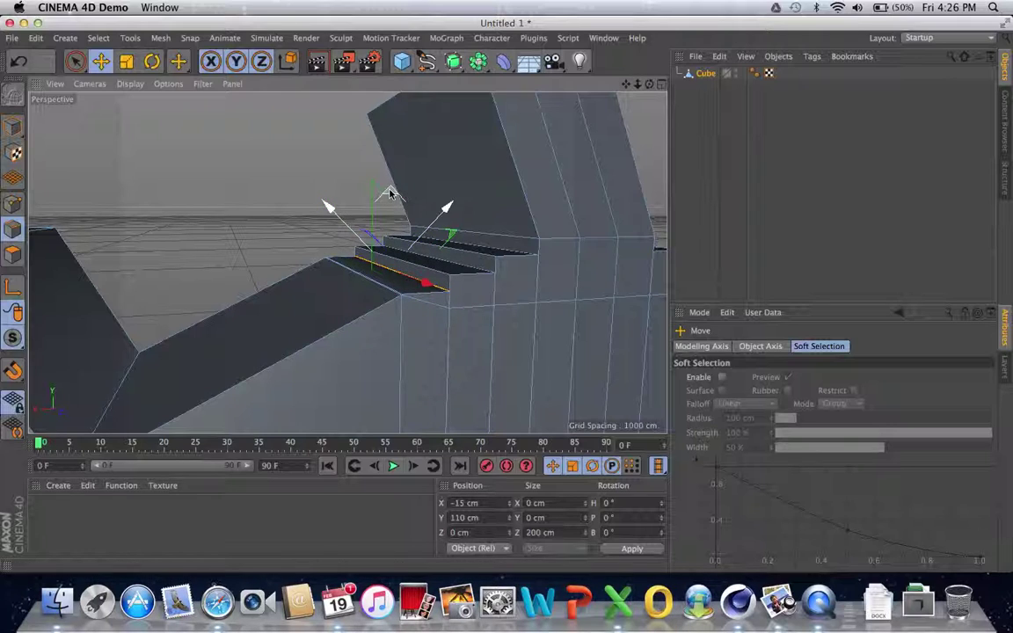
pyautogui.moveTo(391, 186); pyautogui.dragTo(430, 169)
pyautogui.click(497, 249)
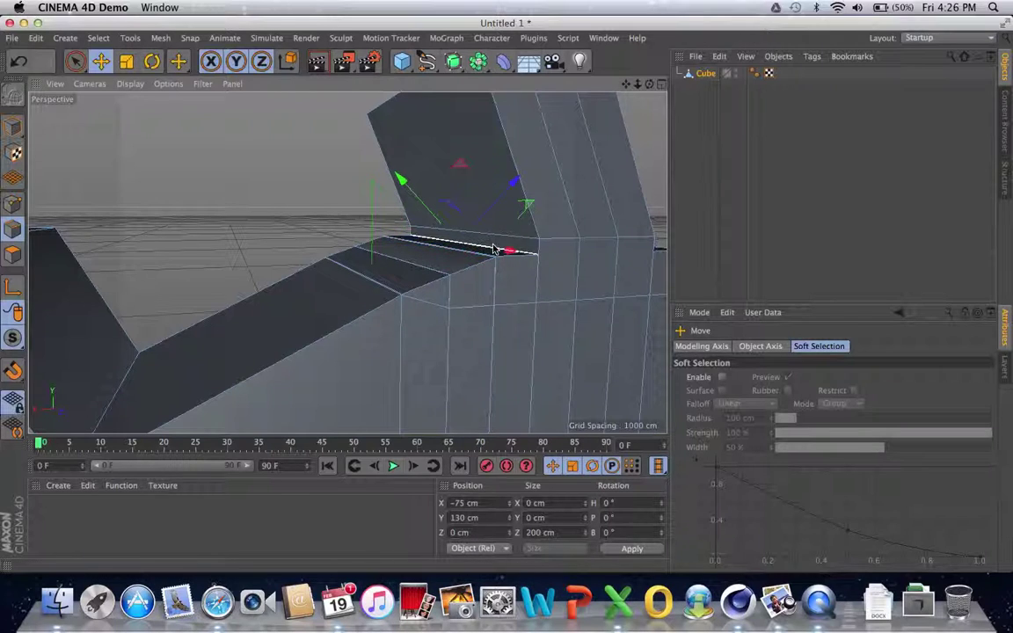
pyautogui.moveTo(459, 166); pyautogui.dragTo(459, 151)
# - Raise the two outermost stepped upper edges on the head side of the fin to Y about 120 cm and 130 cm
pyautogui.moveTo(647, 90)
pyautogui.mouseDown()
pyautogui.moveTo(628, 90)
pyautogui.moveTo(656, 88)
pyautogui.mouseUp()
pyautogui.click(439, 306)
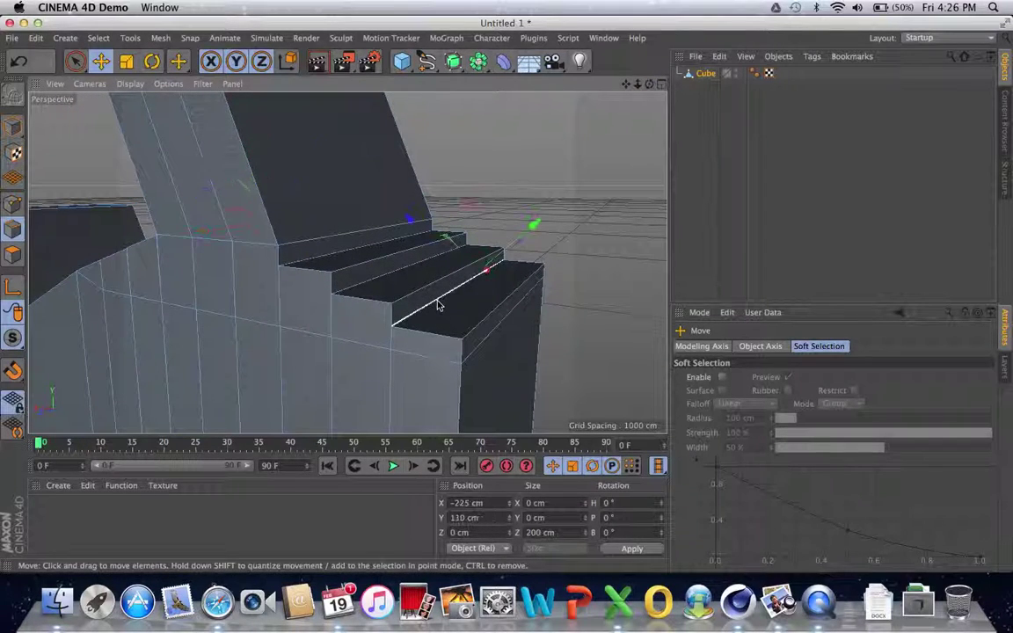
pyautogui.moveTo(467, 209); pyautogui.dragTo(469, 193)
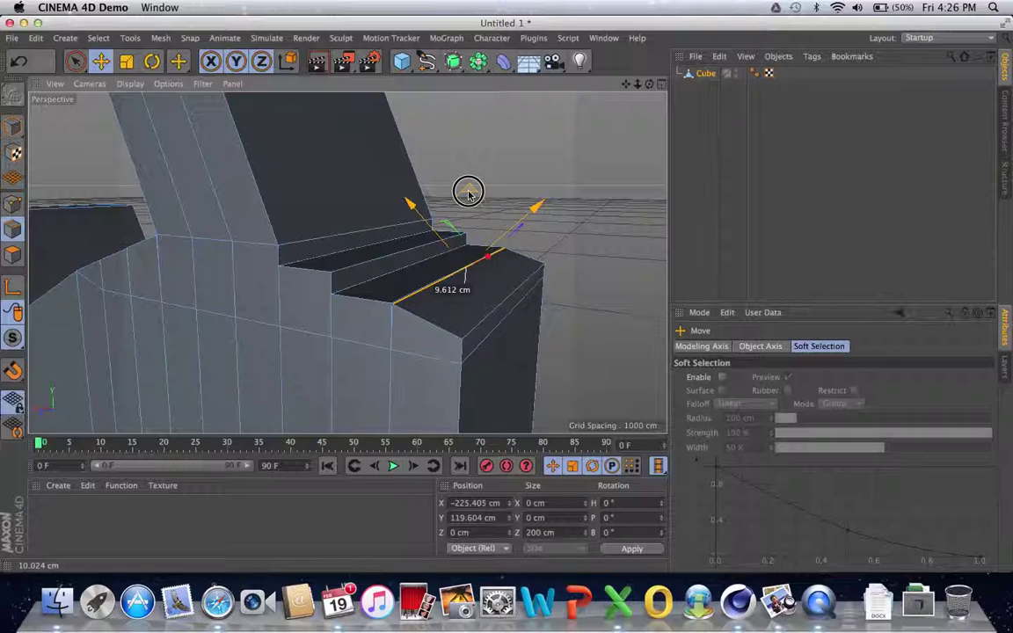
pyautogui.moveTo(469, 193); pyautogui.dragTo(421, 172)
pyautogui.click(391, 276)
# - Fine-tune the two raised head-side edges to close the remaining gaps, bringing the inner one to Y about 129.97 cm
pyautogui.moveTo(625, 84)
pyautogui.mouseDown()
pyautogui.moveTo(597, 83)
pyautogui.moveTo(646, 85)
pyautogui.moveTo(615, 79)
pyautogui.mouseUp()
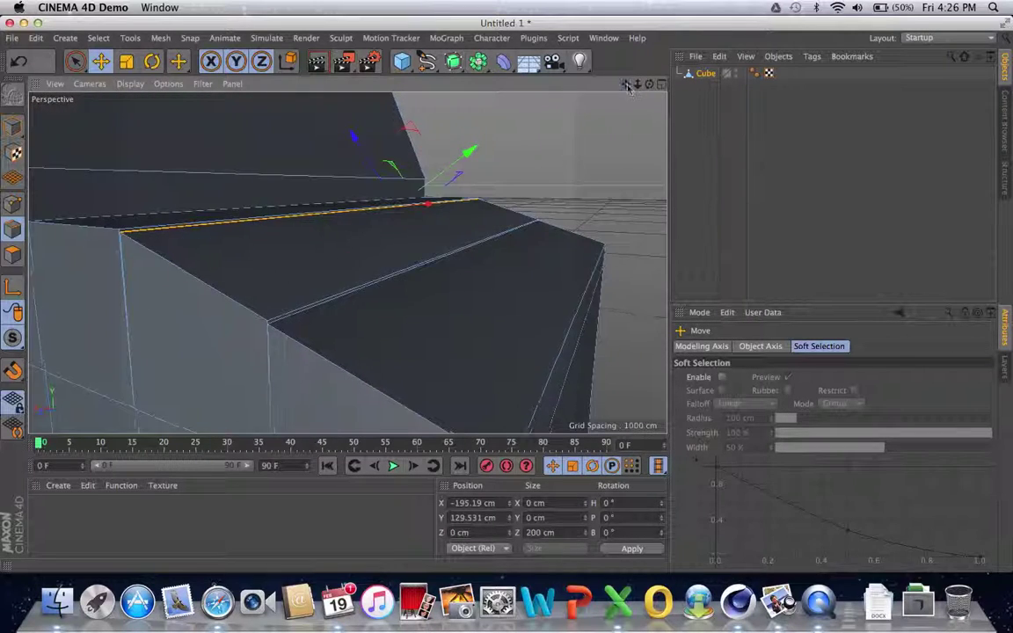
pyautogui.click(392, 282)
pyautogui.moveTo(498, 166); pyautogui.dragTo(502, 165)
pyautogui.click(213, 229)
pyautogui.moveTo(409, 130); pyautogui.dragTo(407, 124)
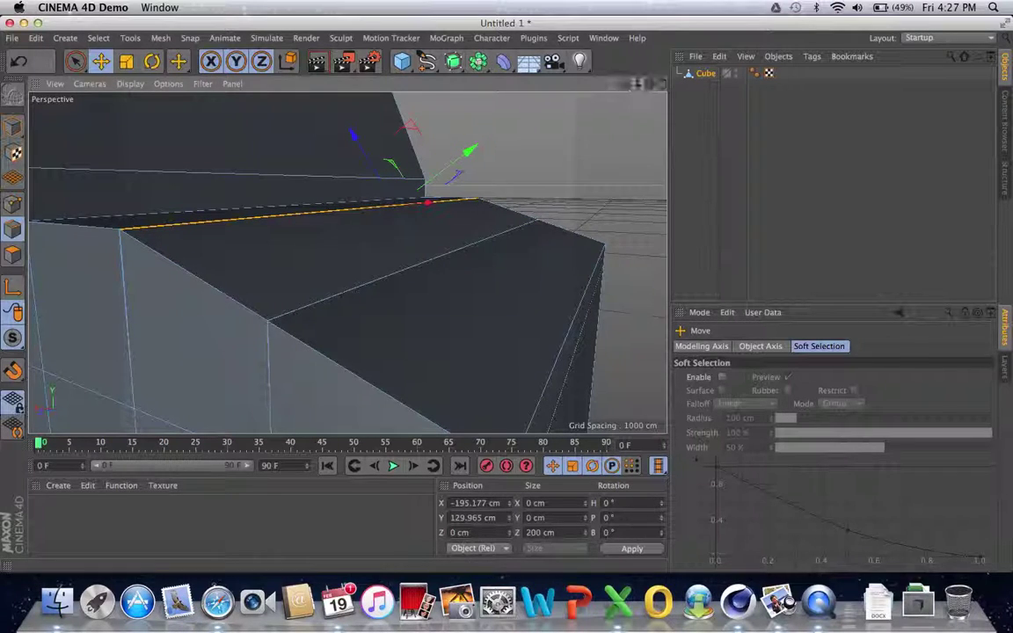
# - Raise the last stepped edge on the head side to the fin's base, at Y about 139.9 cm
pyautogui.scroll(-3, 507, 300)
pyautogui.click(210, 235)
pyautogui.moveTo(330, 143); pyautogui.dragTo(329, 122)
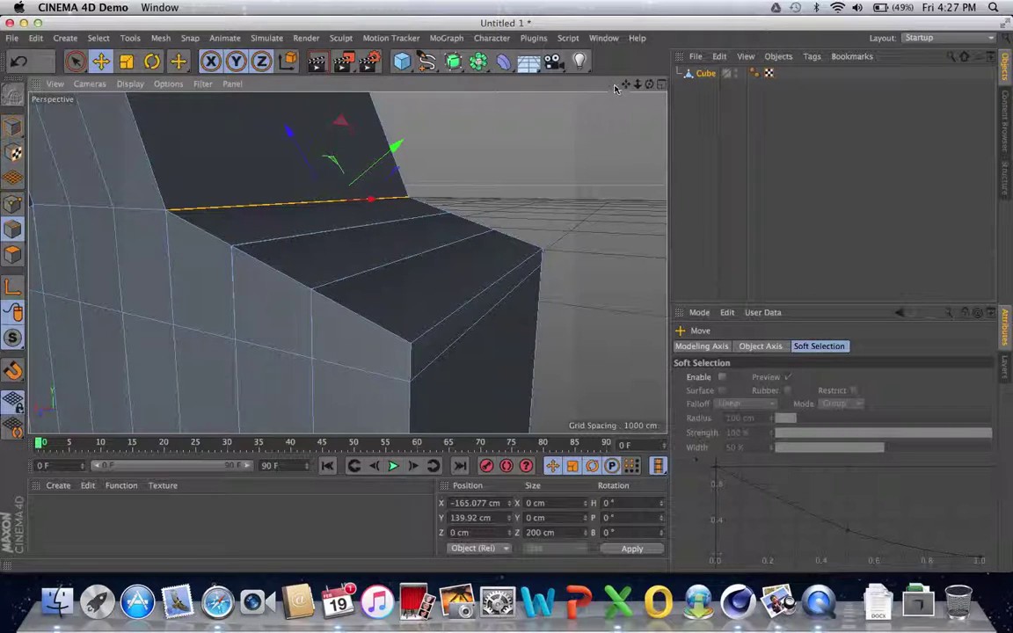
# - On the tail side, nudge the fin-base edge to Y about 139.9 cm and the neighbouring edge to Y about 129.8 cm
pyautogui.moveTo(625, 83)
pyautogui.mouseDown()
pyautogui.moveTo(346, 262)
pyautogui.moveTo(625, 88)
pyautogui.mouseUp()
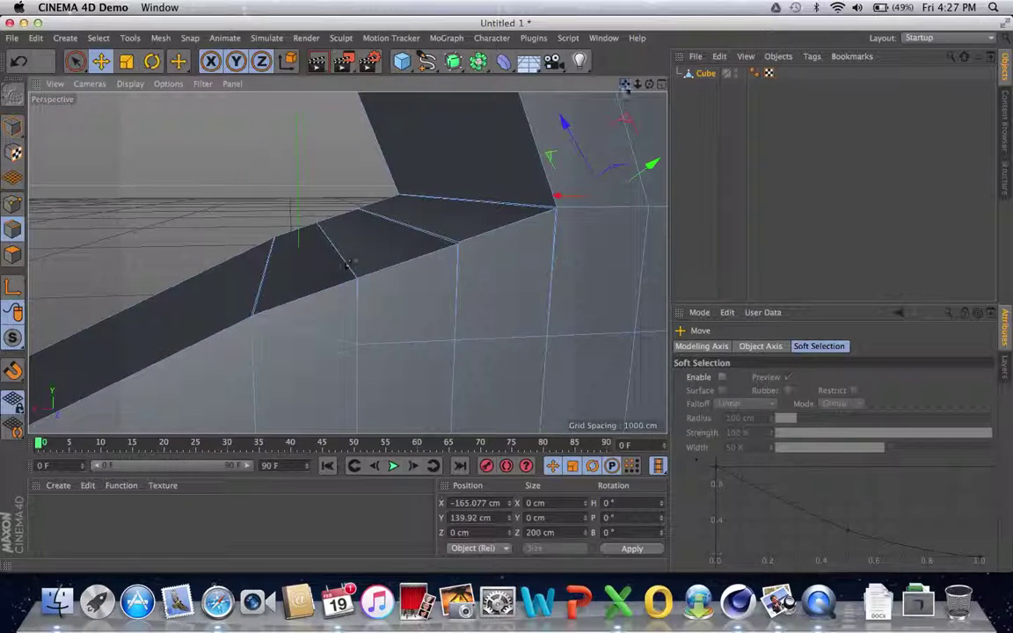
pyautogui.click(486, 203)
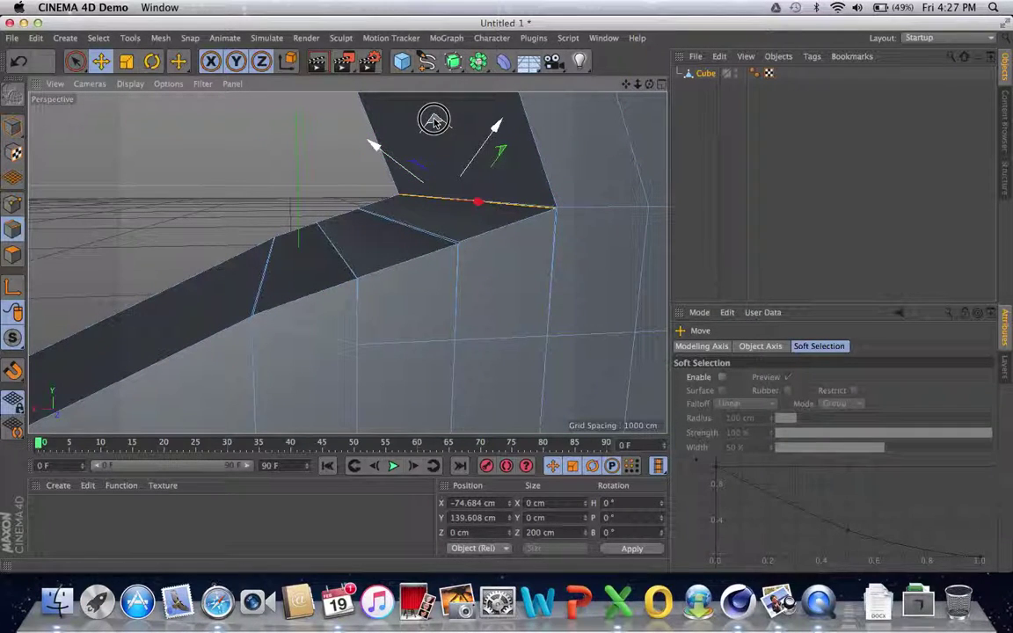
pyautogui.moveTo(433, 121); pyautogui.dragTo(428, 118)
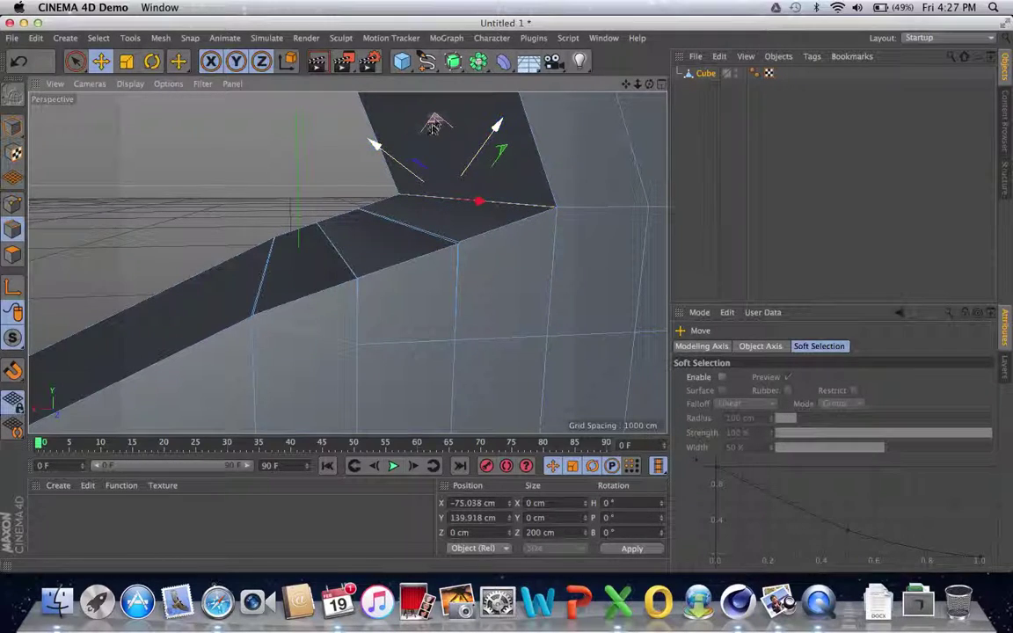
pyautogui.click(407, 226)
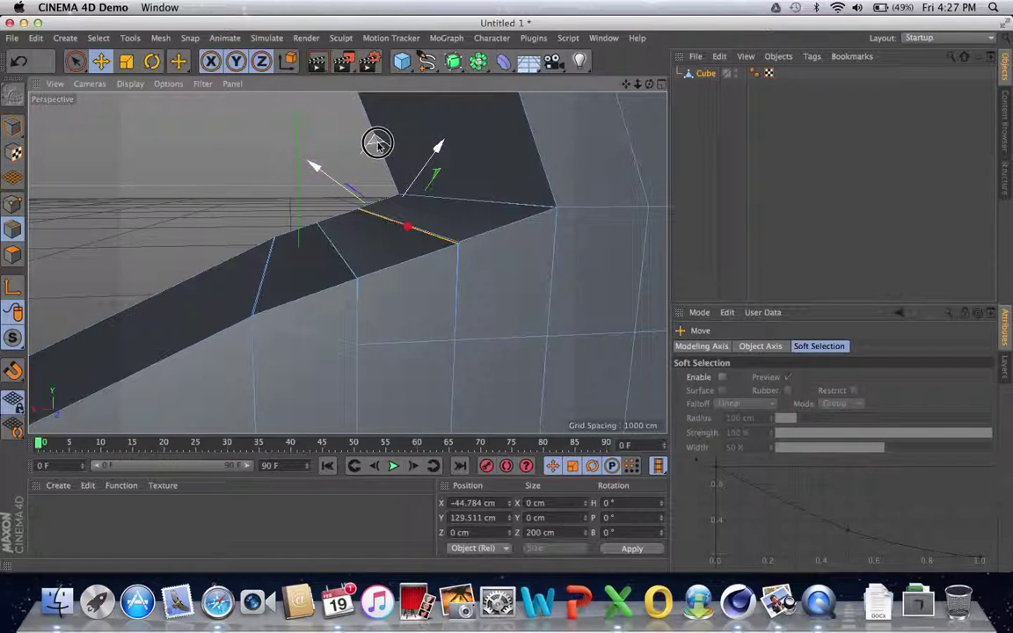
pyautogui.moveTo(377, 143); pyautogui.dragTo(376, 142)
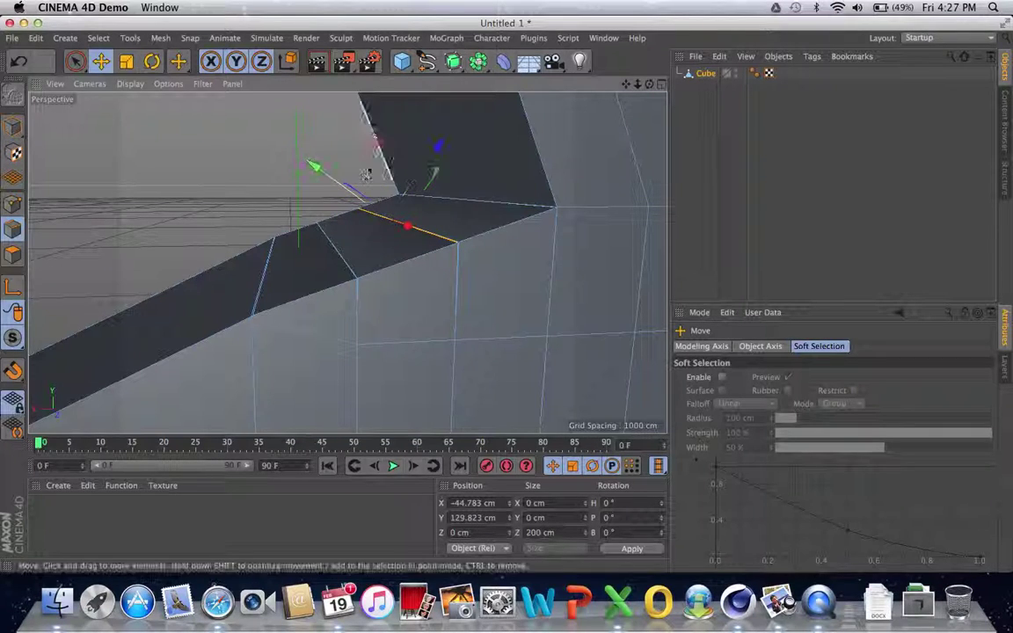
# - Fine-tune the outermost upper edge where the tail section starts to X about 15.4 cm and Y about 110 cm
pyautogui.moveTo(648, 85); pyautogui.dragTo(348, 262)
pyautogui.click(268, 306)
pyautogui.moveTo(109, 261); pyautogui.dragTo(109, 262)
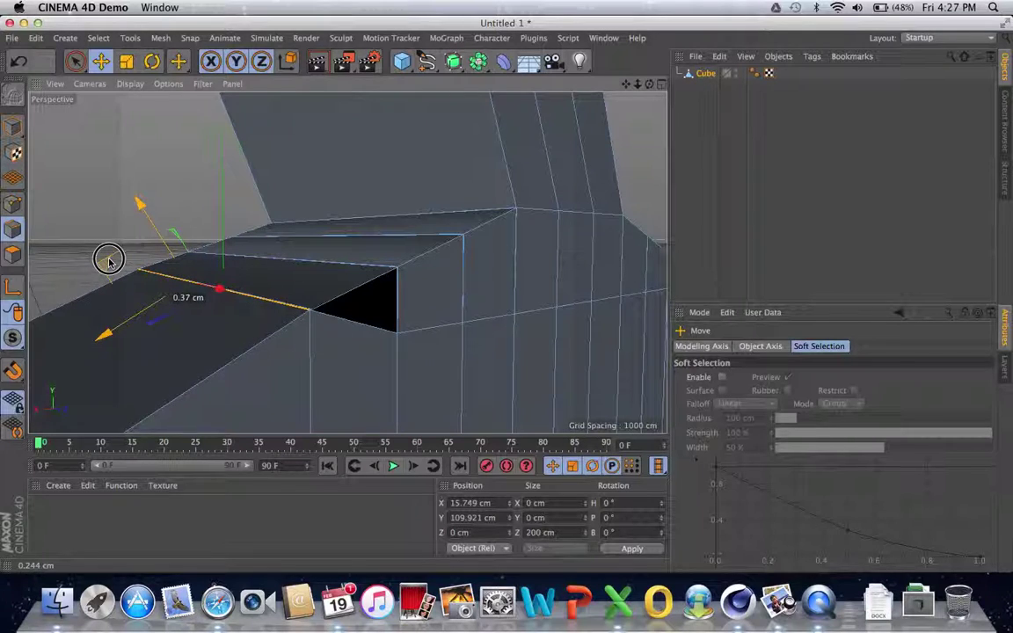
pyautogui.moveTo(109, 262); pyautogui.dragTo(108, 262)
pyautogui.moveTo(638, 84); pyautogui.dragTo(347, 262)
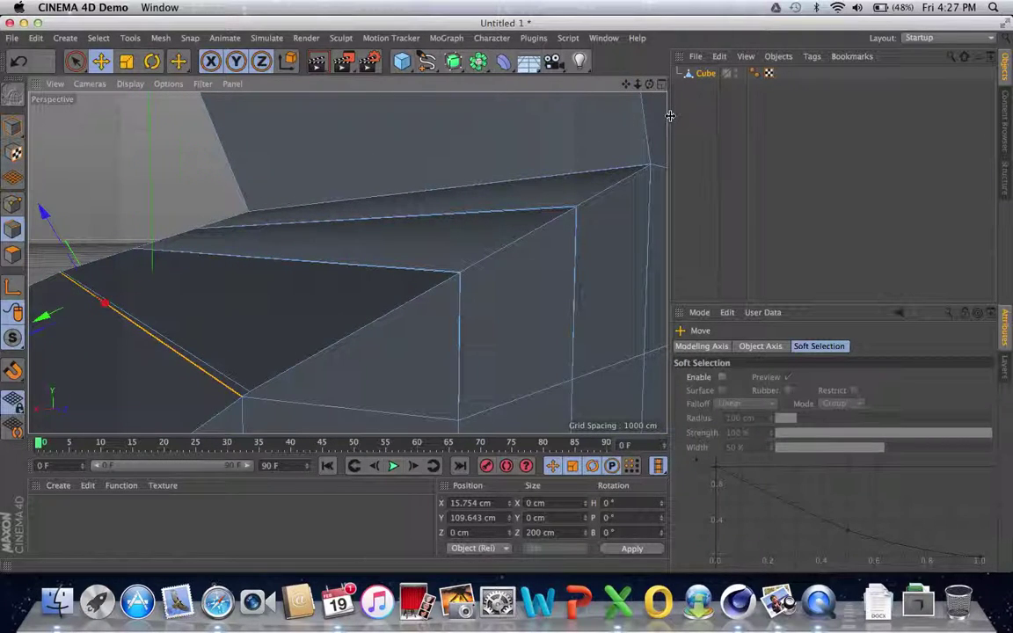
pyautogui.moveTo(649, 83); pyautogui.dragTo(348, 262)
pyautogui.moveTo(102, 254); pyautogui.dragTo(103, 254)
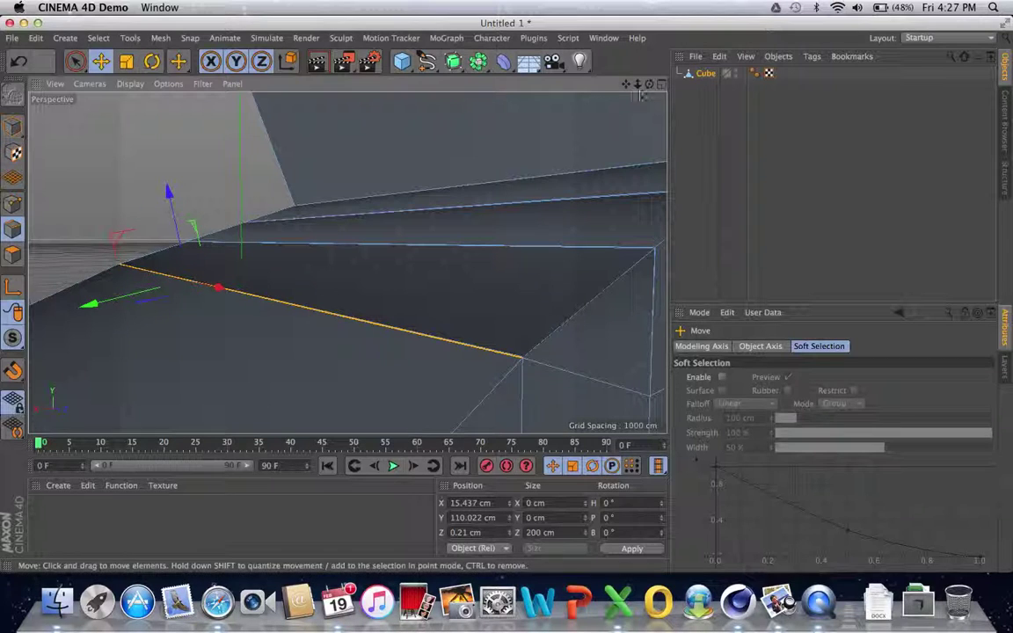
# - Use Live Selection to select the four upper-corner edges of the steps on the body's underside, between the tail section and the lower fin
pyautogui.moveTo(638, 90); pyautogui.dragTo(642, 84)
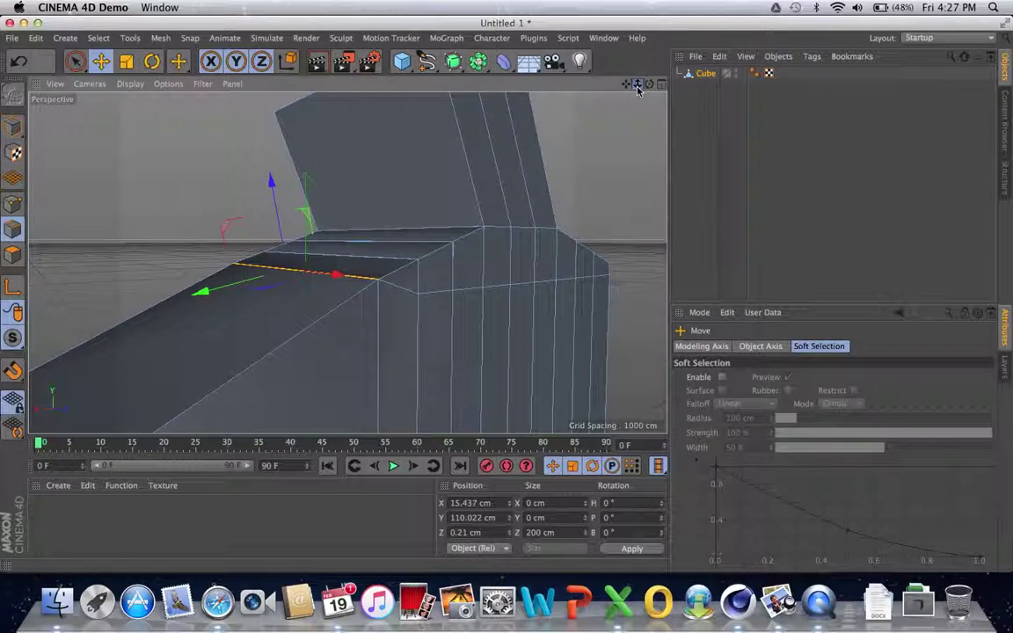
pyautogui.scroll(10, 348, 264)
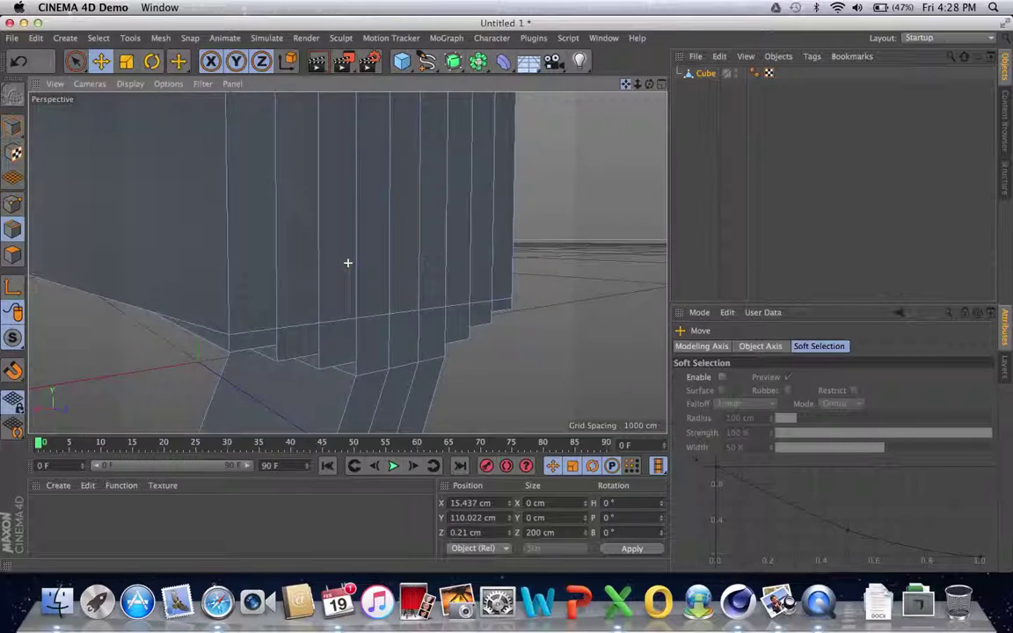
pyautogui.moveTo(639, 88); pyautogui.dragTo(630, 145)
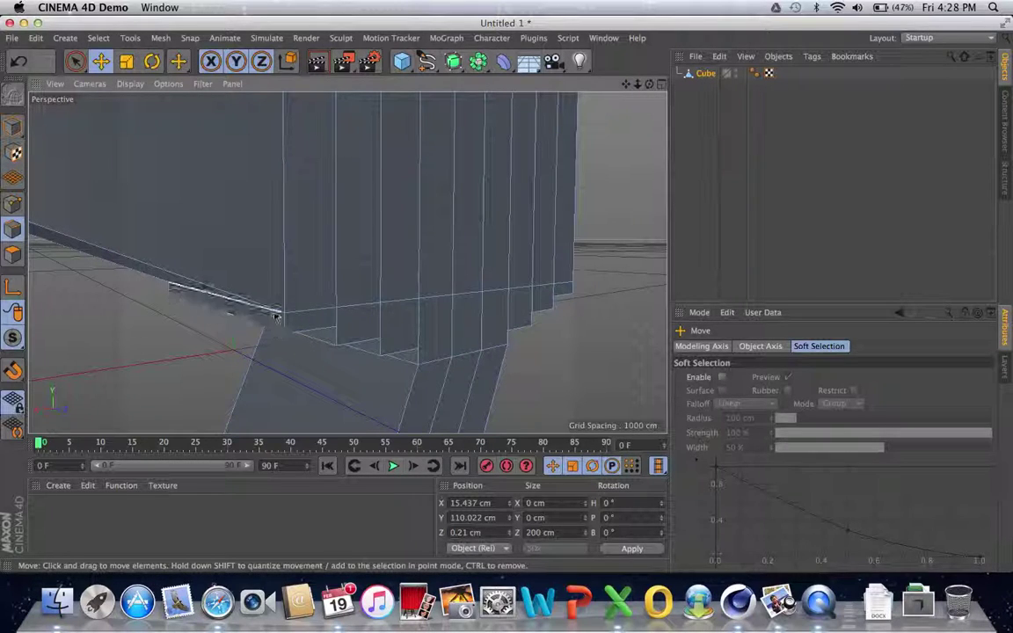
pyautogui.moveTo(626, 88); pyautogui.dragTo(348, 264)
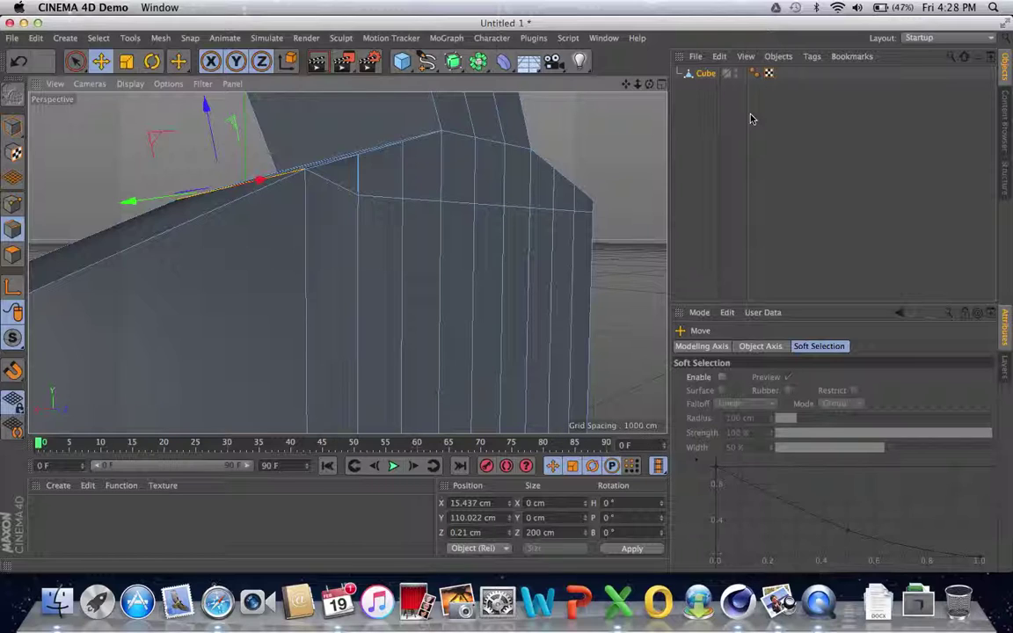
pyautogui.moveTo(627, 83); pyautogui.dragTo(348, 263)
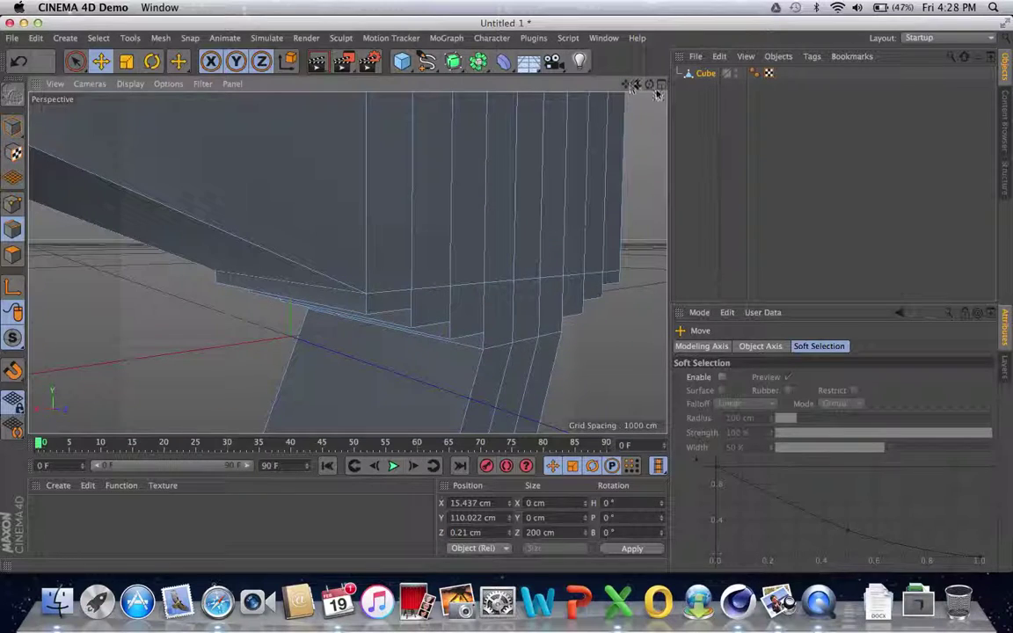
pyautogui.moveTo(649, 86); pyautogui.dragTo(626, 129)
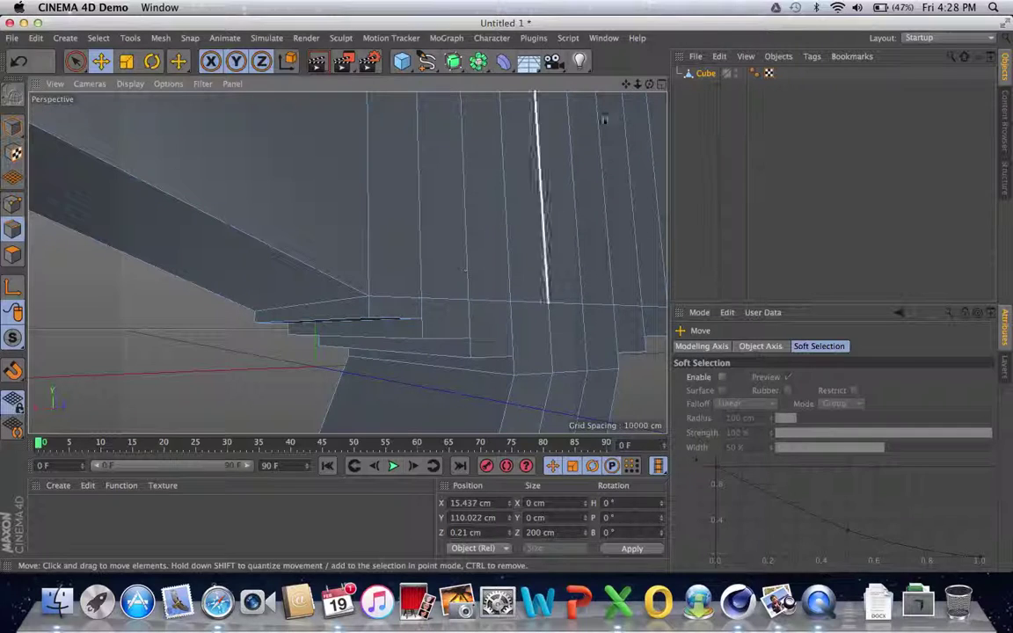
pyautogui.moveTo(626, 84); pyautogui.dragTo(350, 265)
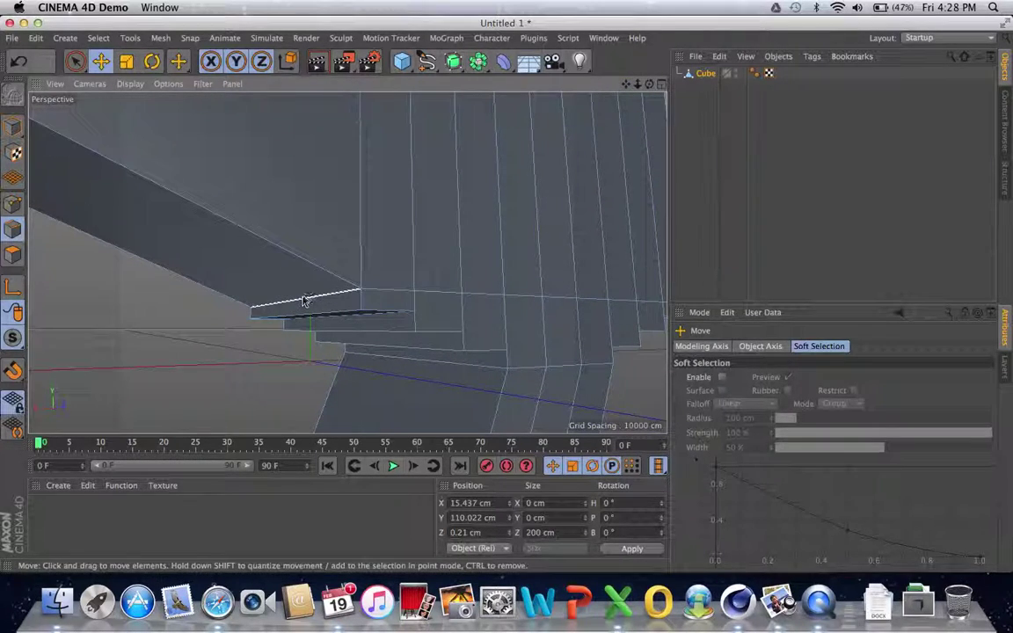
pyautogui.click(75, 61)
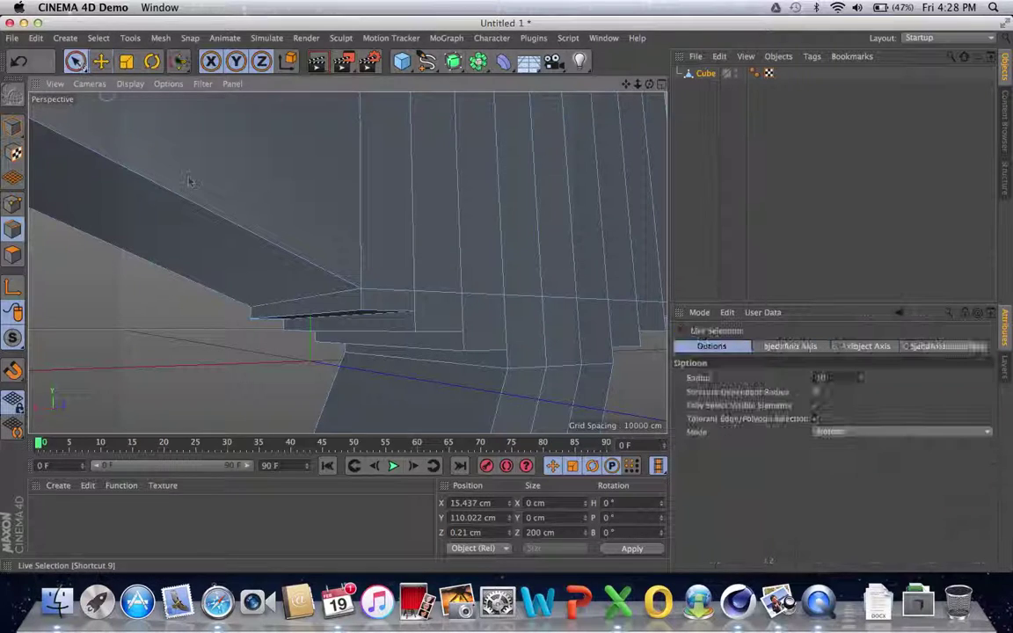
pyautogui.click(299, 300)
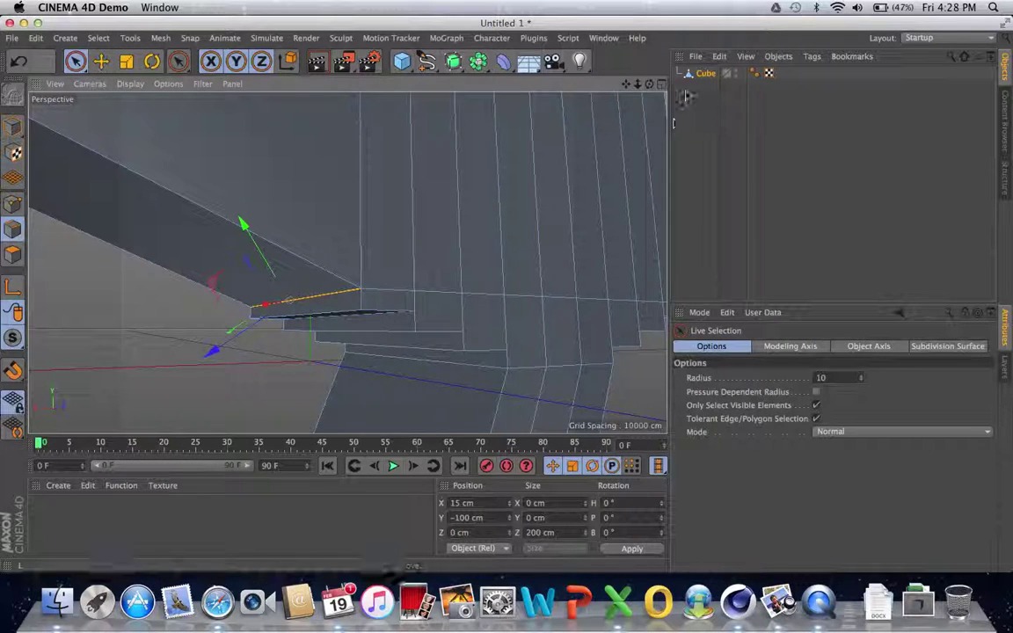
pyautogui.moveTo(649, 84); pyautogui.dragTo(654, 87)
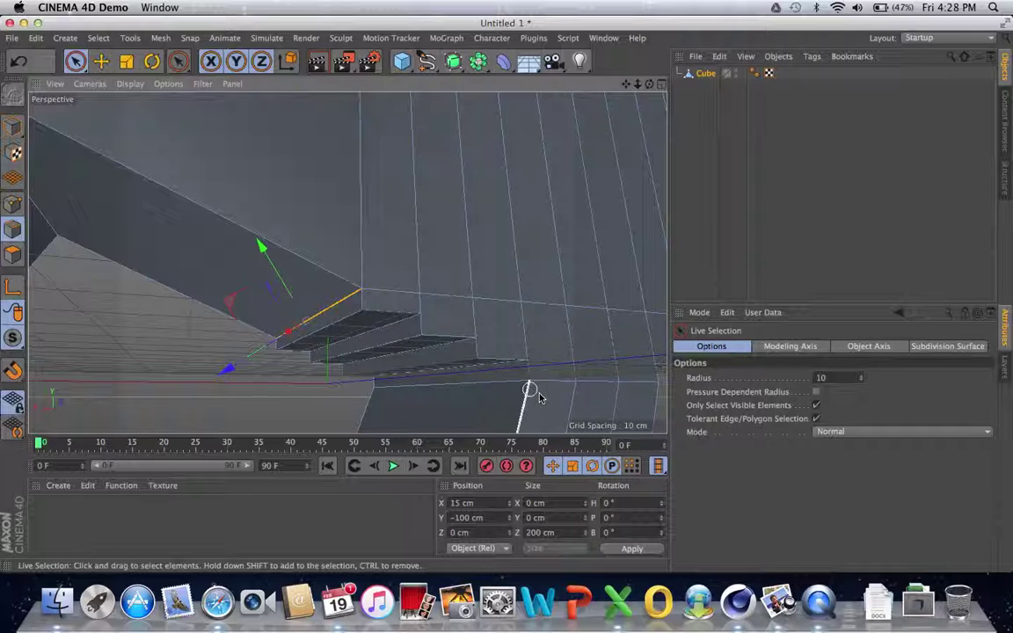
pyautogui.keyDown('shift'); pyautogui.click(367, 334); pyautogui.keyUp('shift')
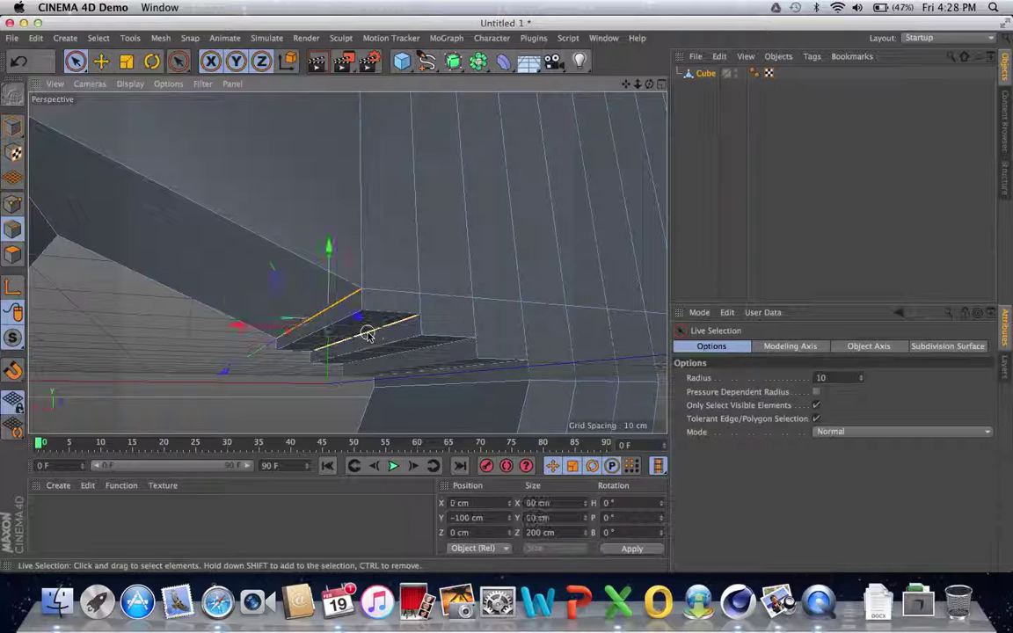
pyautogui.keyDown('shift'); pyautogui.click(420, 353); pyautogui.keyUp('shift')
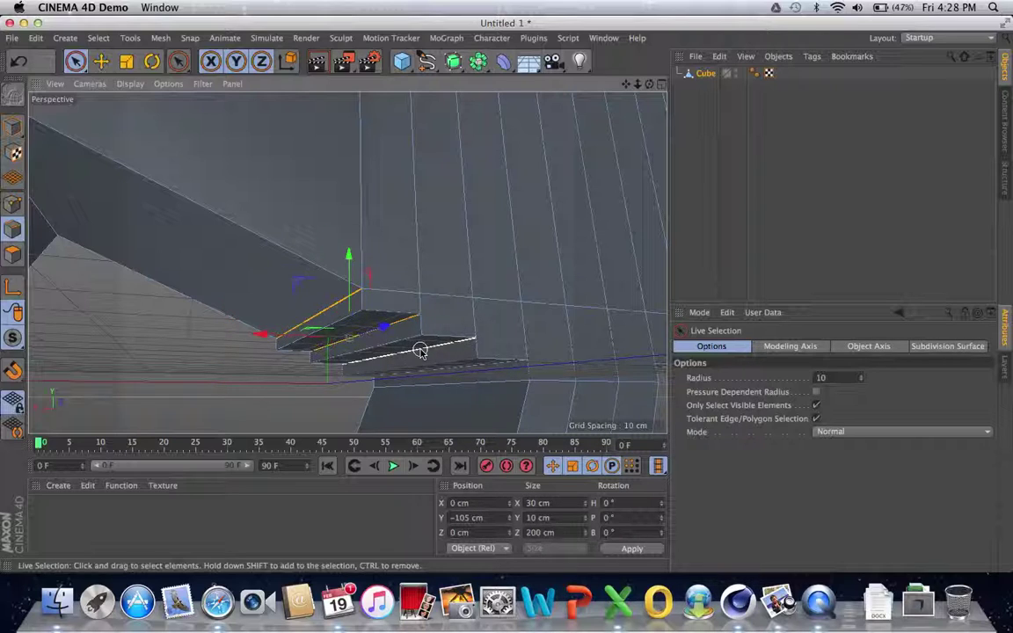
pyautogui.keyDown('shift'); pyautogui.click(486, 370); pyautogui.keyUp('shift')
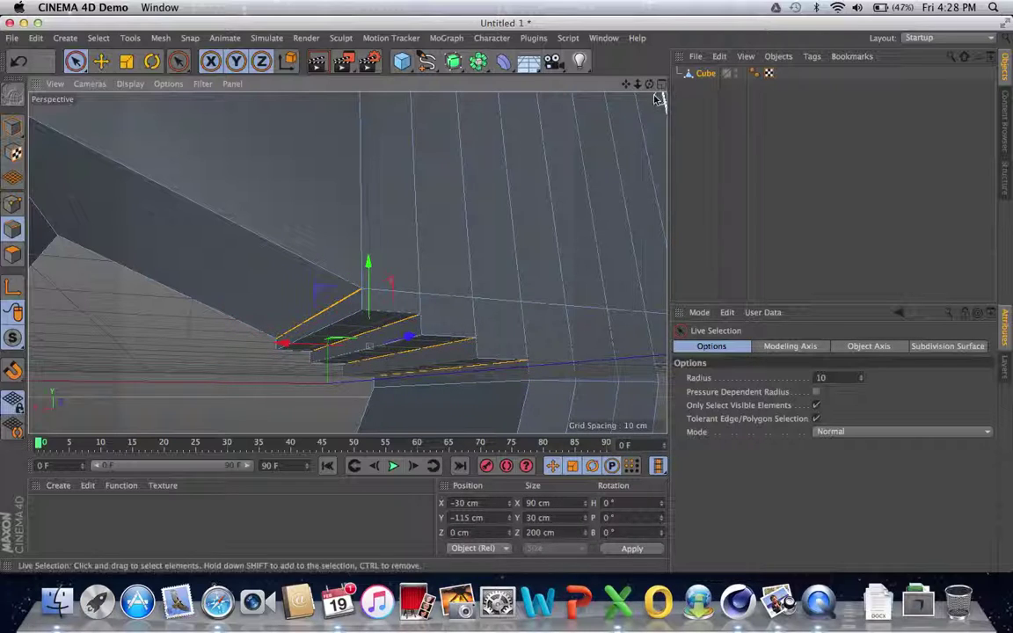
# - Lower the four selected underside edges near the tail section to Y about -124.85 cm, turning the steps into a slope
pyautogui.moveTo(649, 84); pyautogui.dragTo(678, 121)
pyautogui.moveTo(346, 262); pyautogui.dragTo(346, 262)
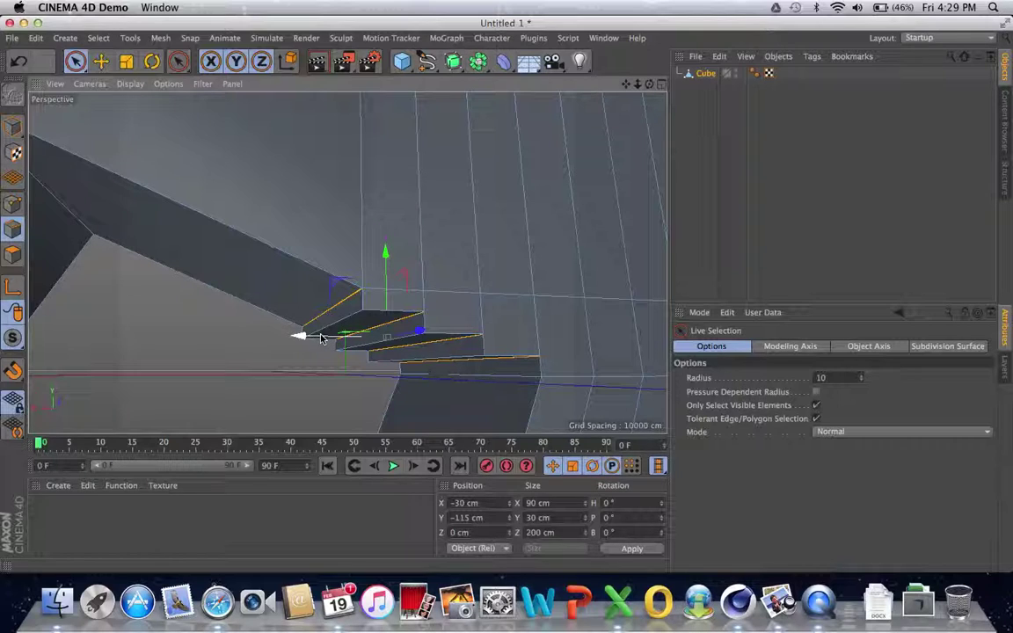
pyautogui.moveTo(385, 255); pyautogui.dragTo(386, 266)
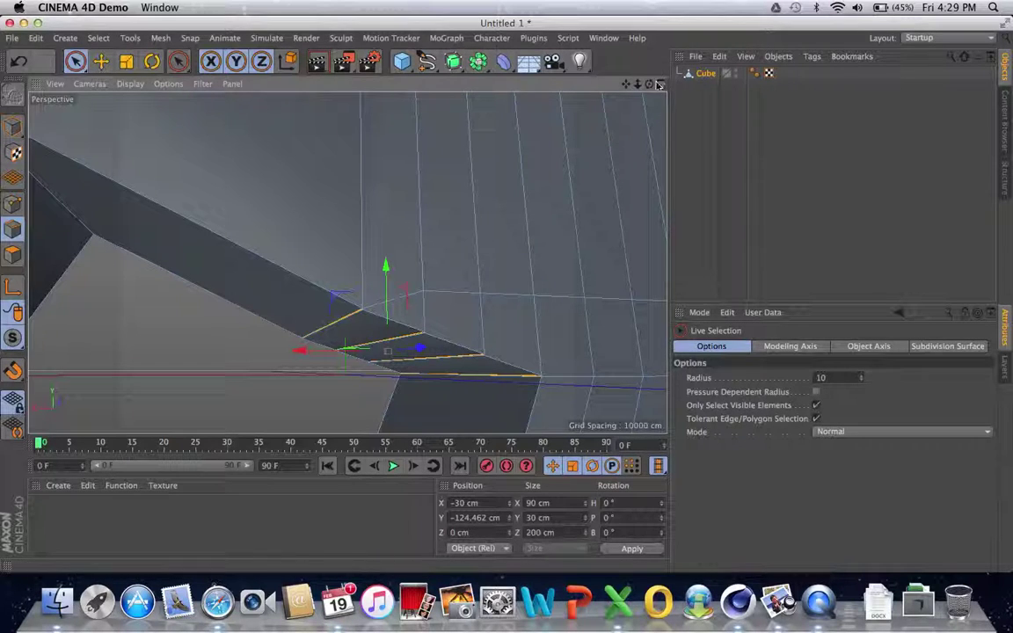
pyautogui.moveTo(638, 86); pyautogui.dragTo(349, 263)
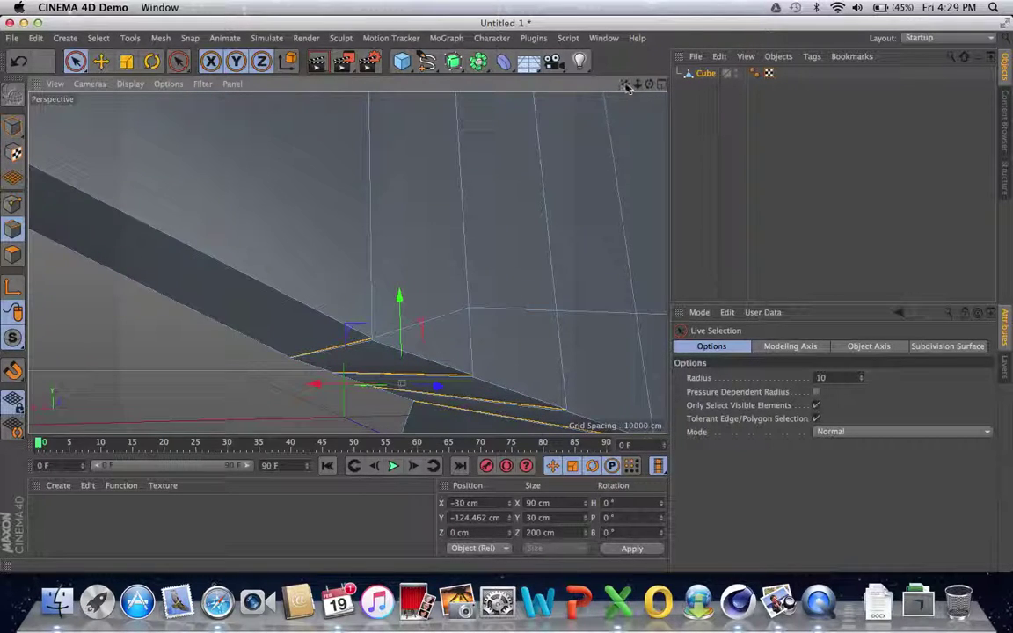
pyautogui.moveTo(626, 85); pyautogui.dragTo(348, 262)
pyautogui.moveTo(390, 294); pyautogui.dragTo(390, 291)
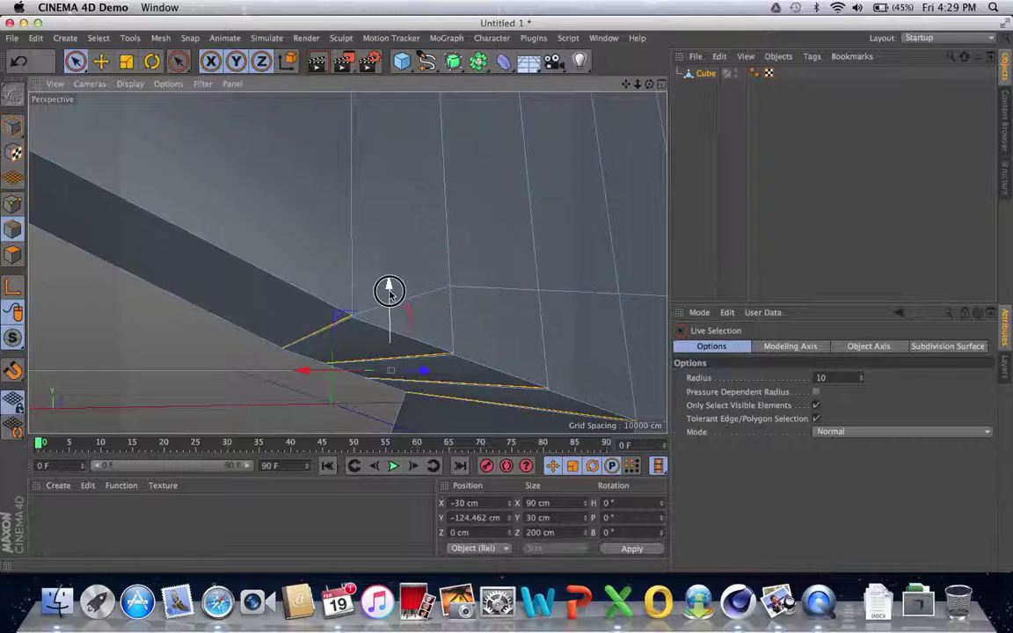
pyautogui.moveTo(389, 291); pyautogui.dragTo(390, 292)
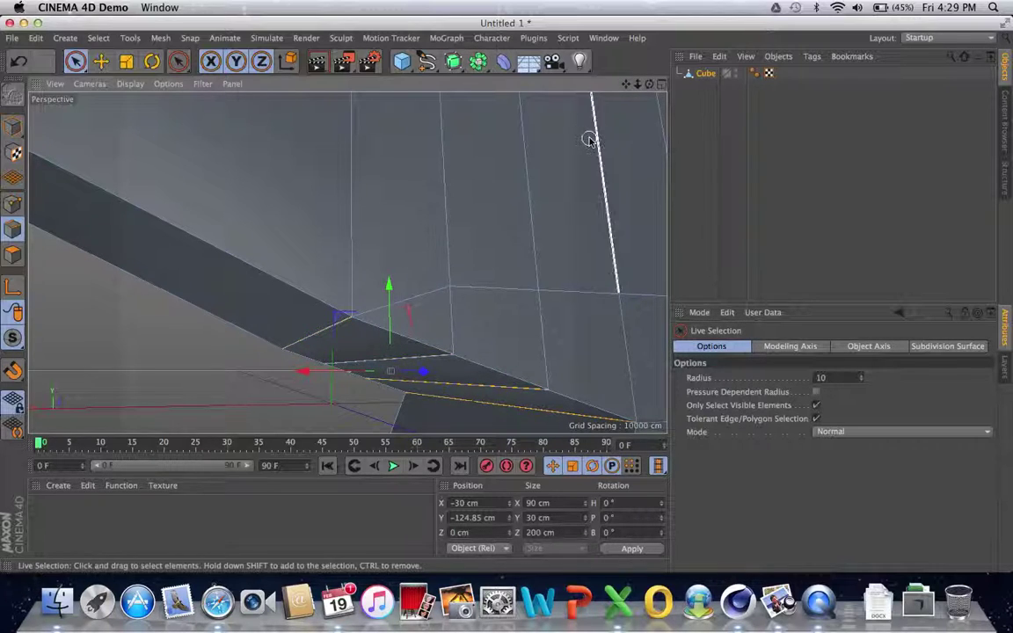
pyautogui.moveTo(650, 85); pyautogui.dragTo(348, 262)
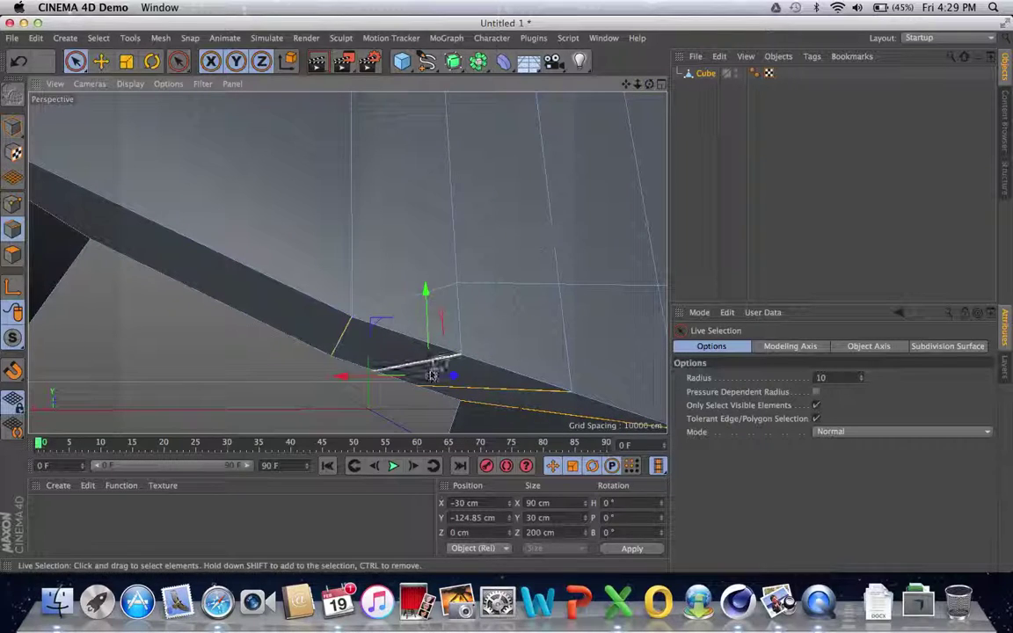
pyautogui.moveTo(638, 85); pyautogui.dragTo(348, 262)
pyautogui.moveTo(650, 85); pyautogui.dragTo(347, 262)
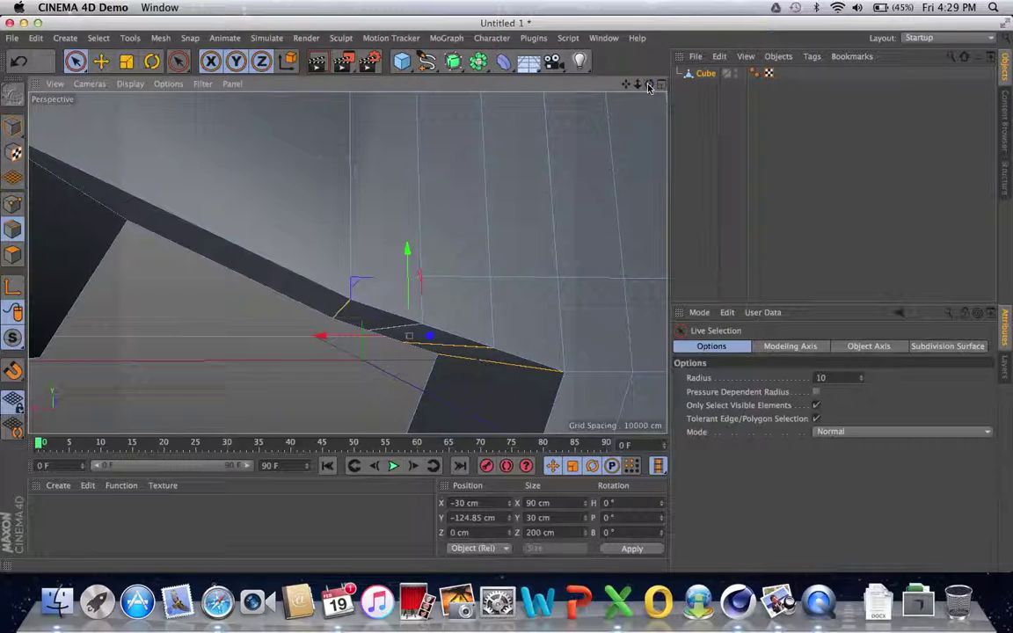
pyautogui.click(340, 307)
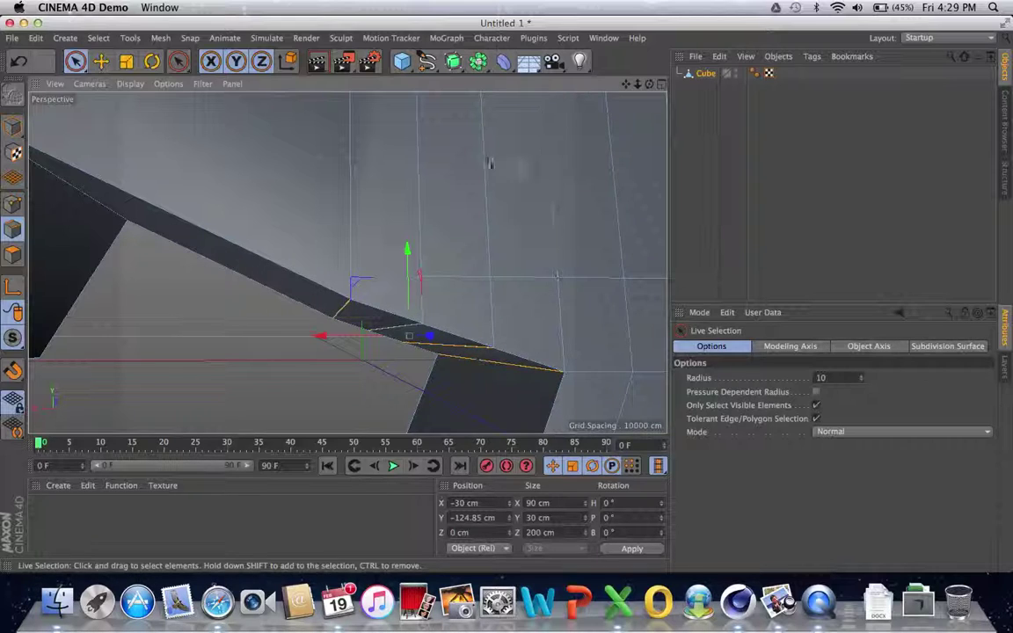
pyautogui.keyDown('shift'); pyautogui.click(342, 310); pyautogui.keyUp('shift')
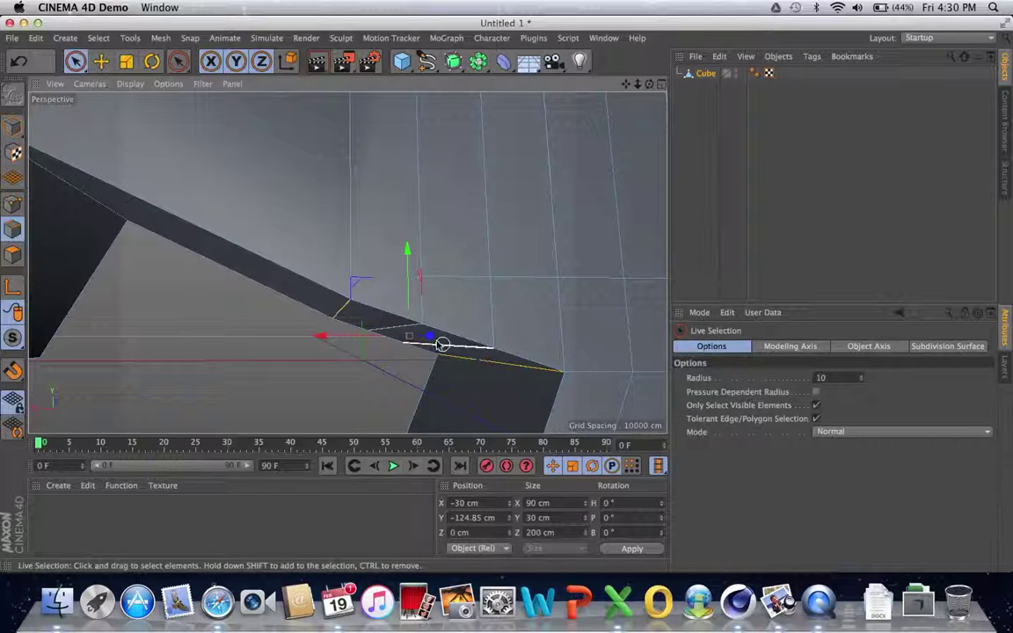
pyautogui.keyDown('shift'); pyautogui.click(348, 308); pyautogui.keyUp('shift')
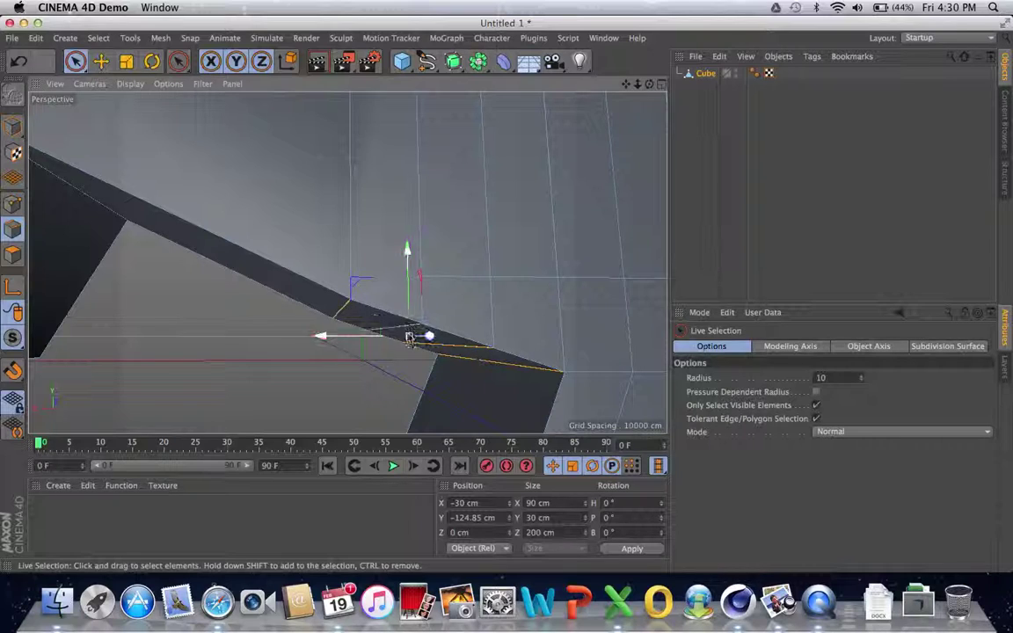
pyautogui.keyDown('shift'); pyautogui.click(489, 367); pyautogui.keyUp('shift')
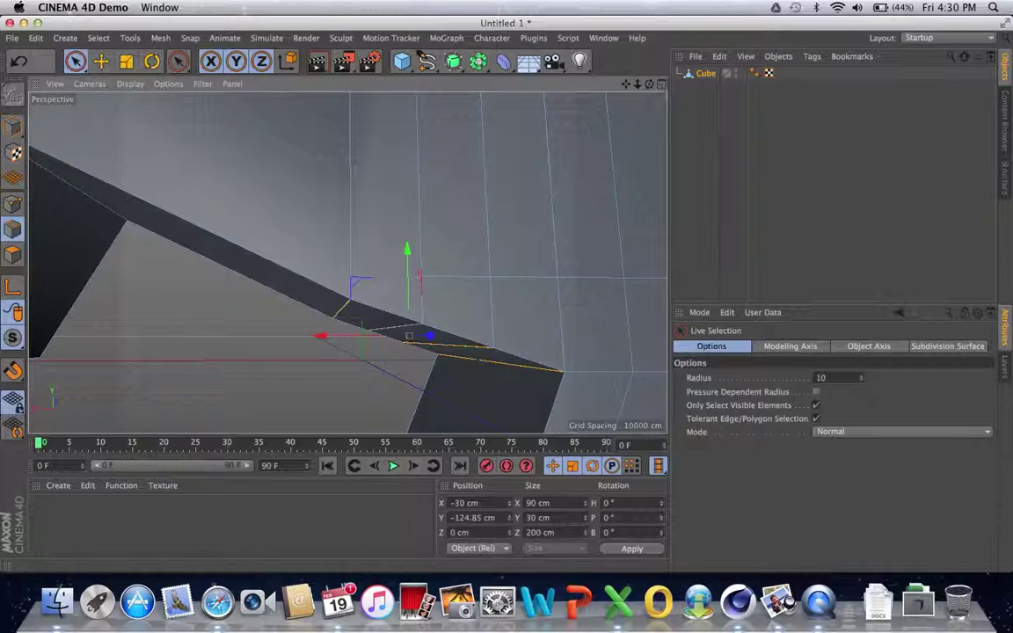
# - Select the three upper-corner edges of the underside steps between the lower fin and the head end
pyautogui.moveTo(348, 263)
pyautogui.keyDown('alt'); pyautogui.mouseDown()
pyautogui.moveTo(155, 263)
pyautogui.moveTo(346, 262)
pyautogui.mouseUp(); pyautogui.keyUp('alt')
pyautogui.moveTo(631, 85); pyautogui.dragTo(557, 85)
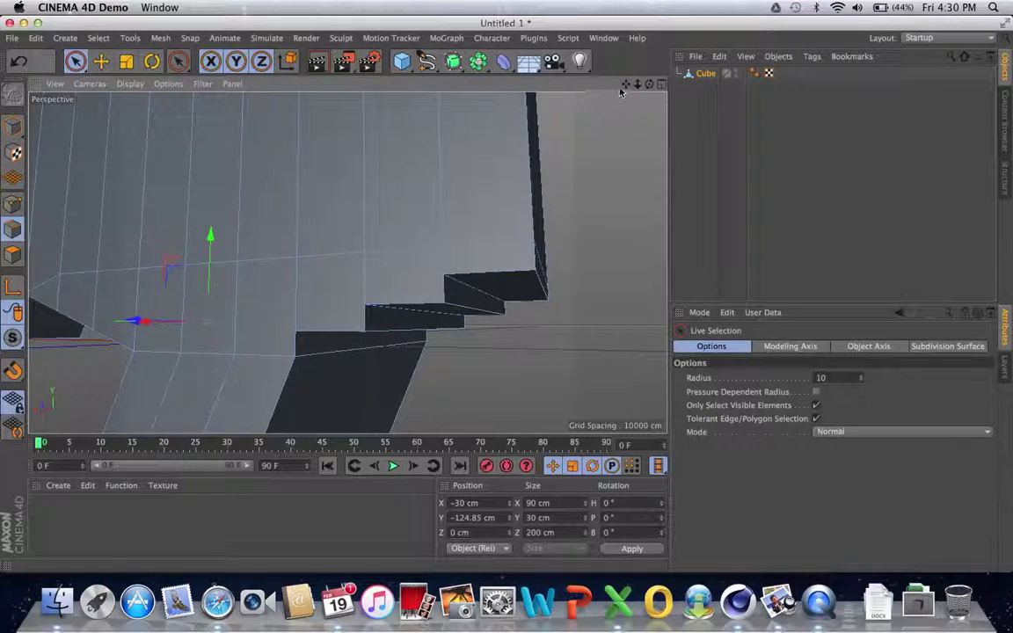
pyautogui.moveTo(627, 84); pyautogui.dragTo(627, 44)
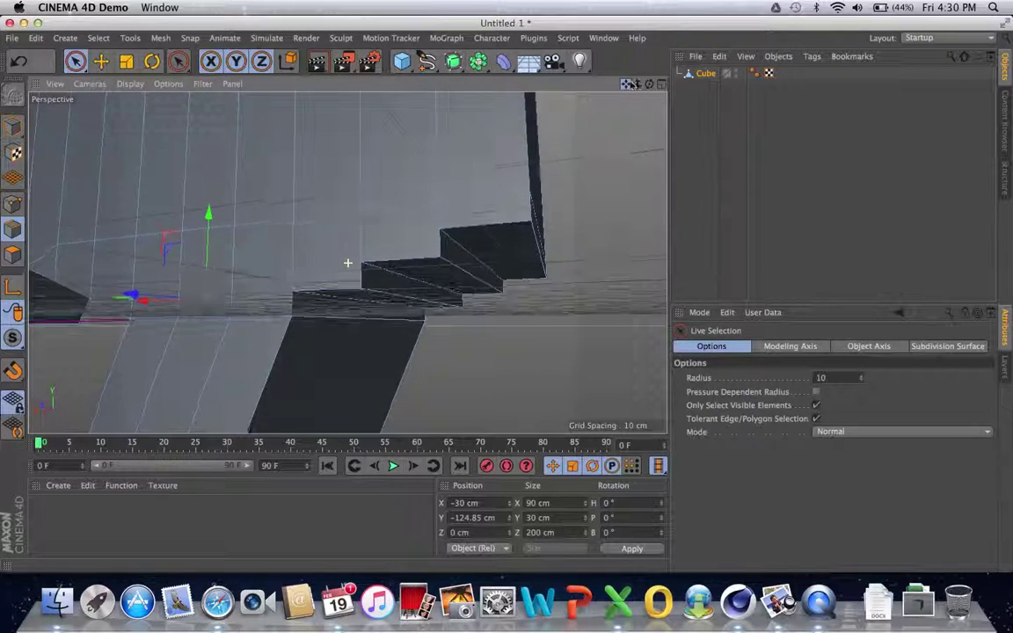
pyautogui.click(464, 251)
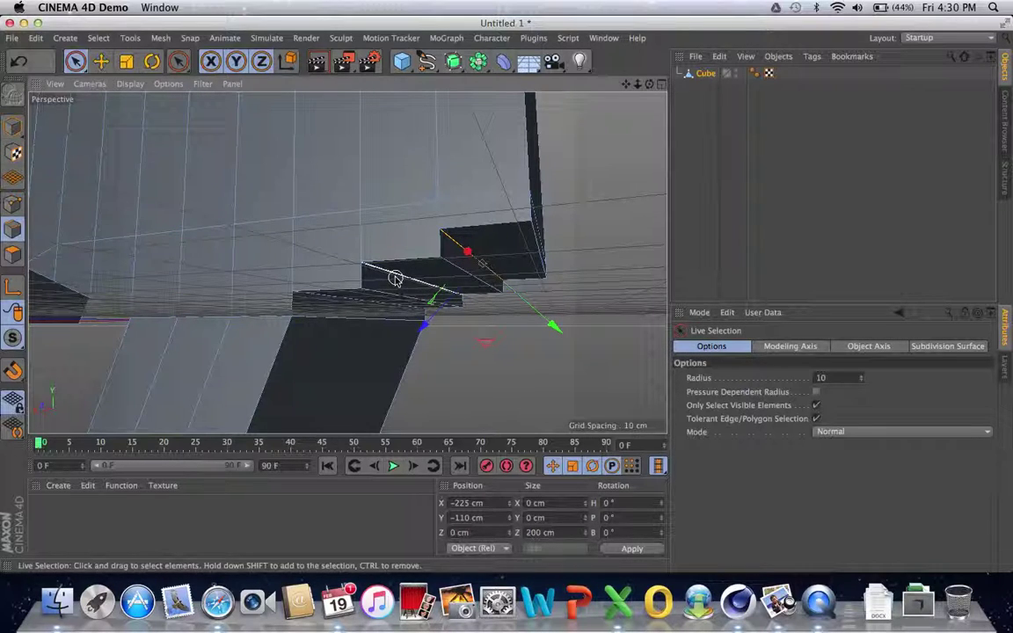
pyautogui.click(396, 278)
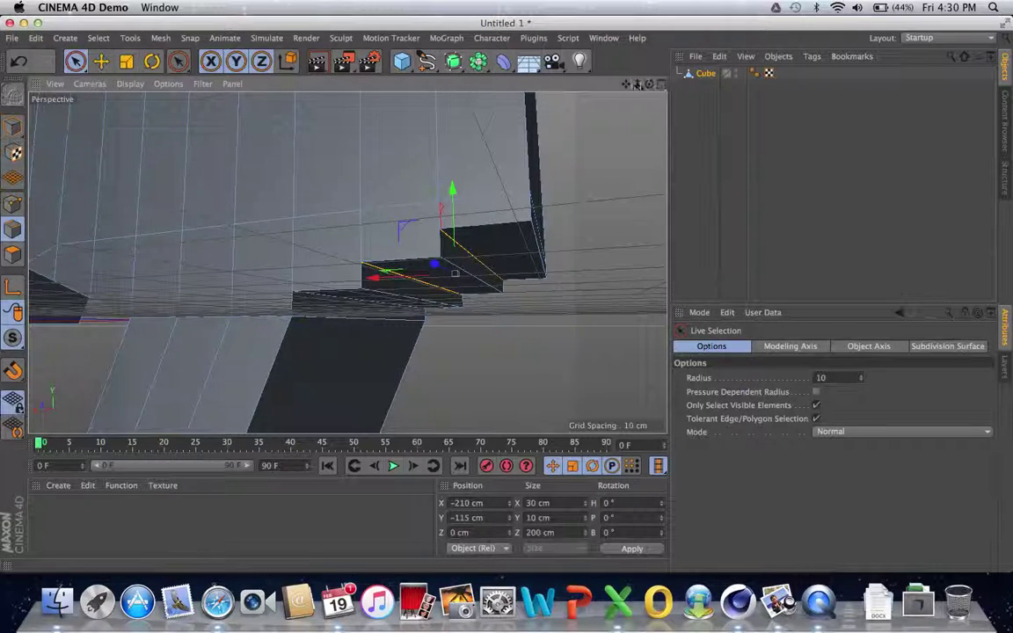
pyautogui.moveTo(638, 84); pyautogui.dragTo(641, 85)
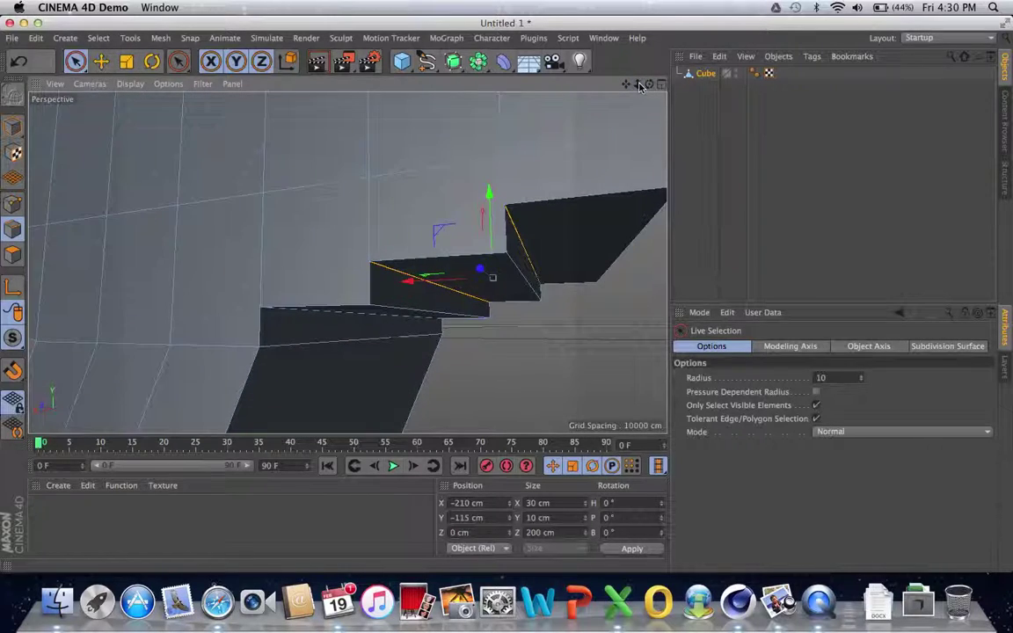
pyautogui.keyDown('shift'); pyautogui.click(343, 316); pyautogui.keyUp('shift')
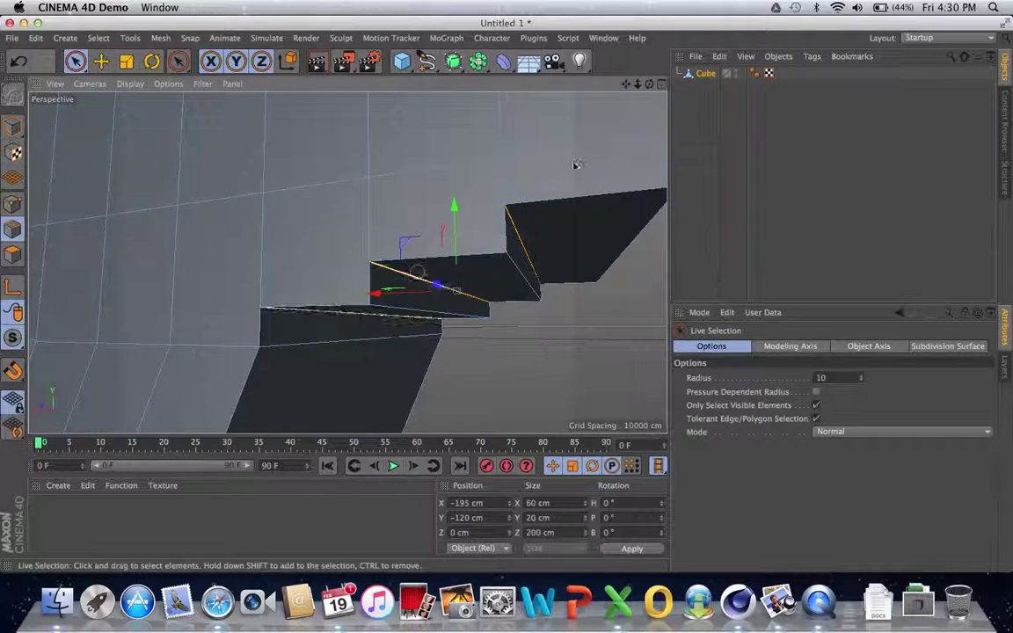
# - Lower the three selected head-side edges to Y about -130.04 cm so the underside steps form a slope
pyautogui.moveTo(651, 87)
pyautogui.mouseDown()
pyautogui.moveTo(641, 88)
pyautogui.moveTo(651, 88)
pyautogui.mouseUp()
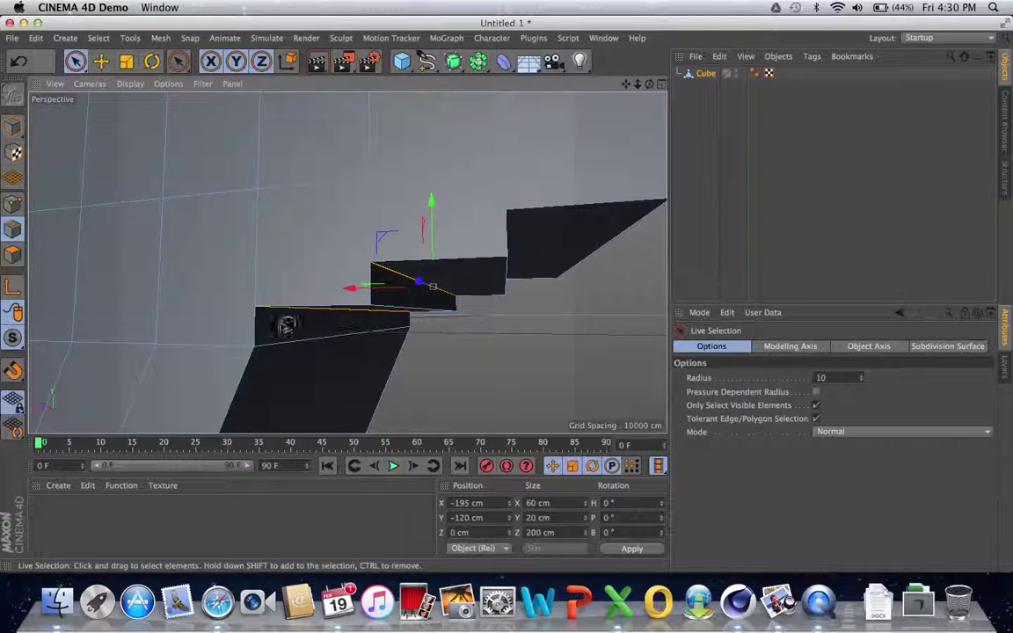
pyautogui.click(268, 316)
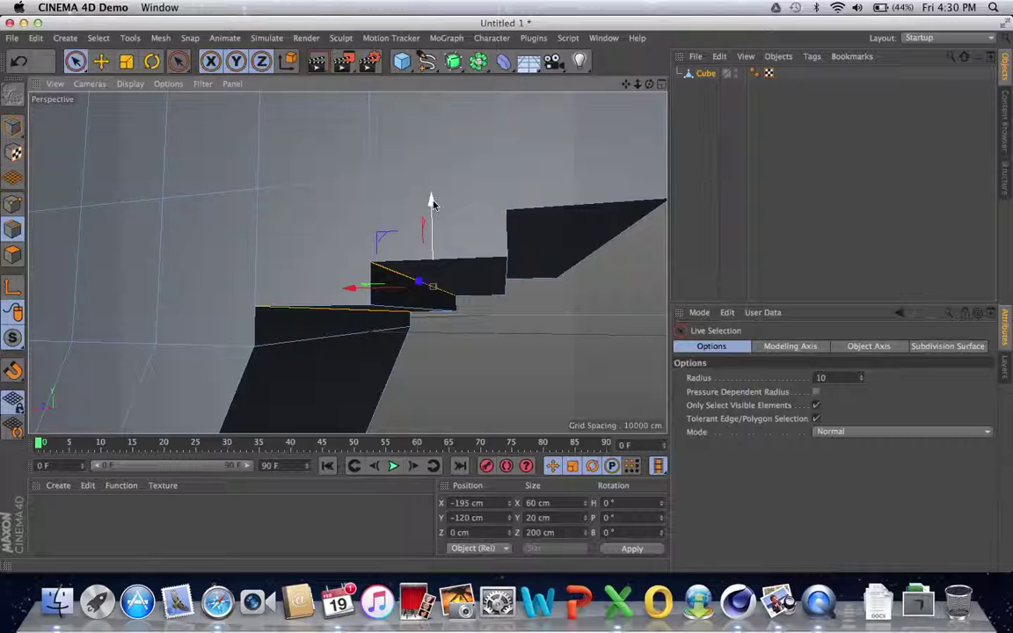
pyautogui.moveTo(431, 203); pyautogui.dragTo(433, 224)
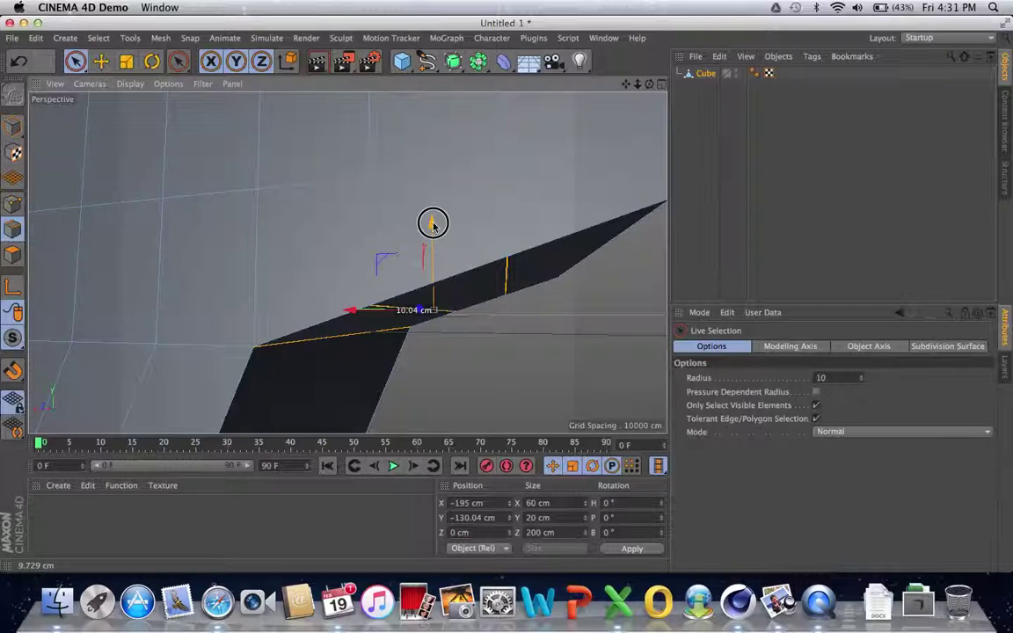
pyautogui.moveTo(432, 224); pyautogui.dragTo(433, 224)
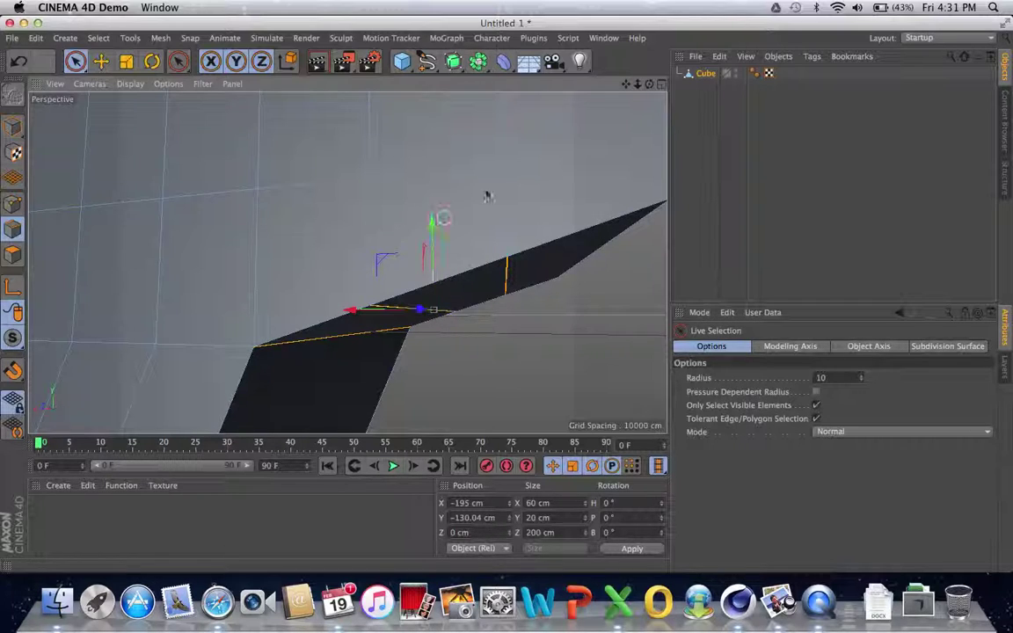
pyautogui.moveTo(649, 83)
pyautogui.mouseDown()
pyautogui.moveTo(347, 262)
pyautogui.moveTo(651, 85)
pyautogui.mouseUp()
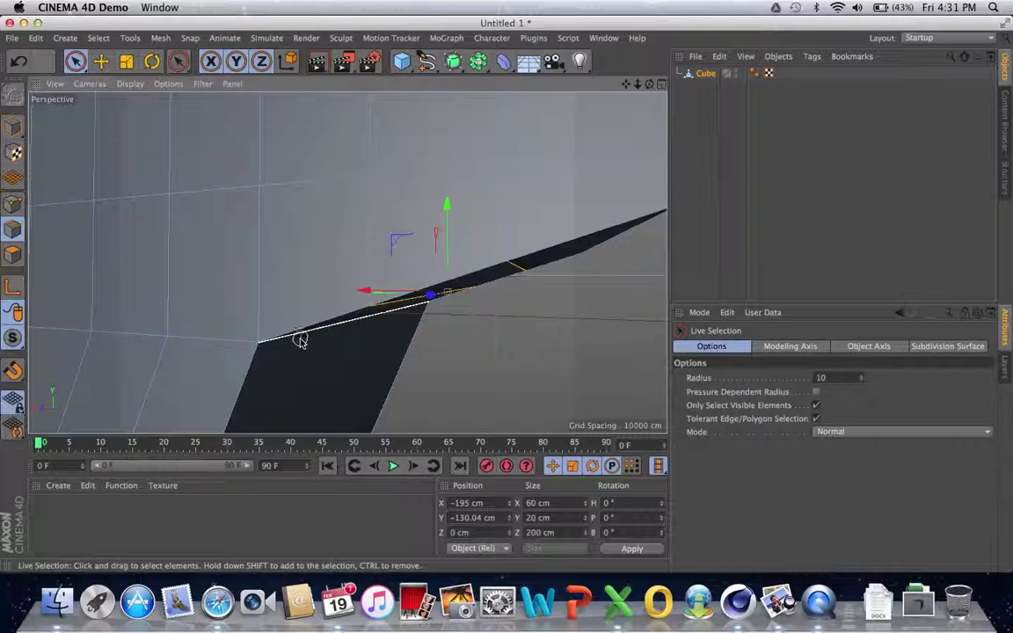
pyautogui.moveTo(650, 85)
pyautogui.mouseDown()
pyautogui.moveTo(666, 77)
pyautogui.moveTo(668, 94)
pyautogui.mouseUp()
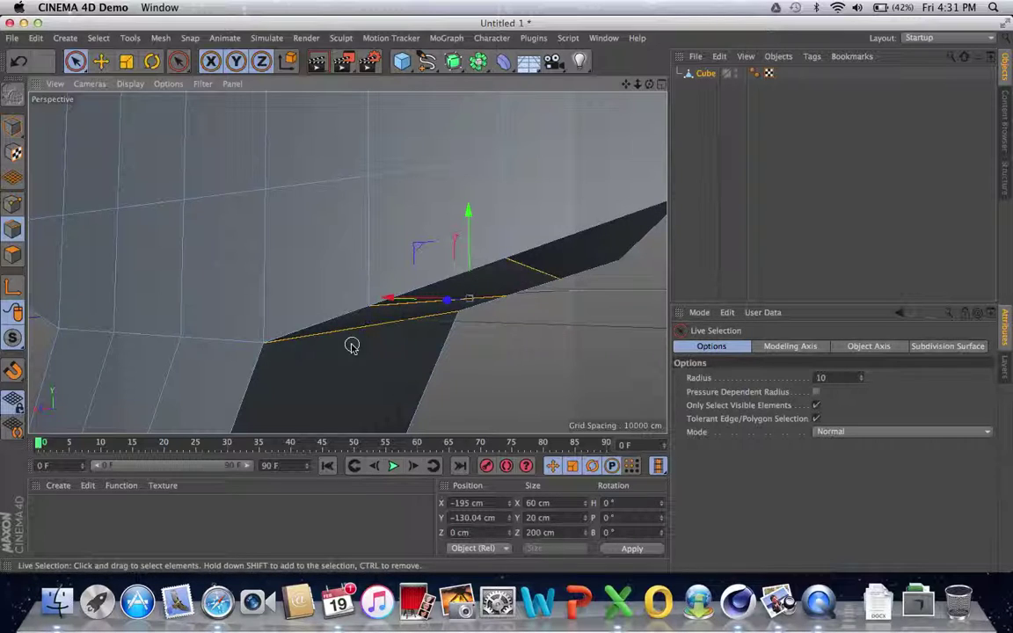
pyautogui.click(528, 264)
pyautogui.keyDown('shift'); pyautogui.click(406, 334); pyautogui.keyUp('shift')
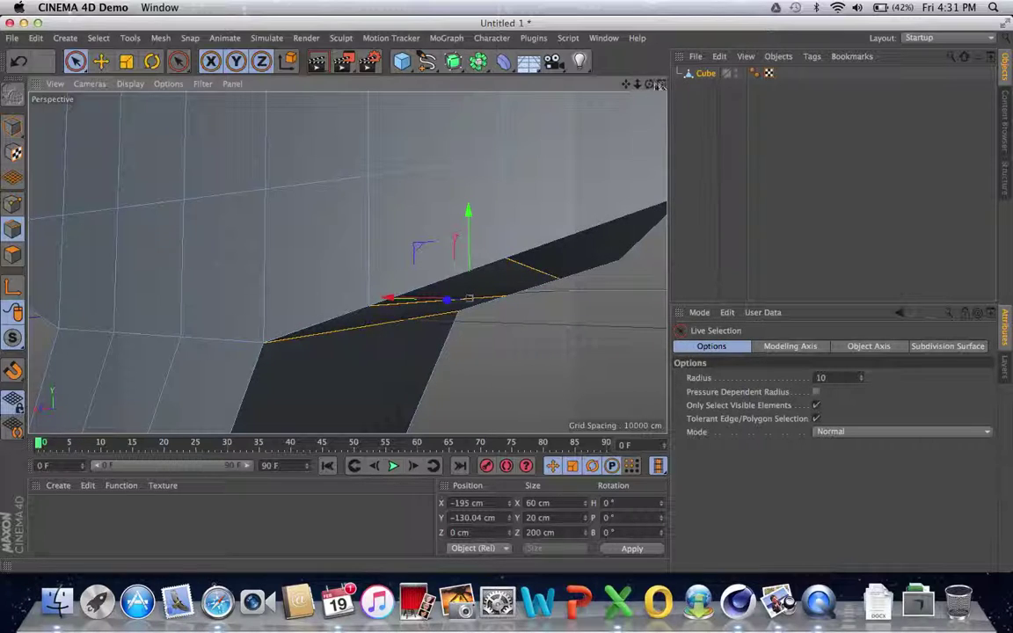
# - In polygon mode, select the large end face on the head side and extrude it outward about 111.5 cm
pyautogui.moveTo(638, 83); pyautogui.dragTo(348, 263)
pyautogui.moveTo(527, 80); pyautogui.dragTo(649, 84)
pyautogui.moveTo(488, 81); pyautogui.dragTo(440, 80)
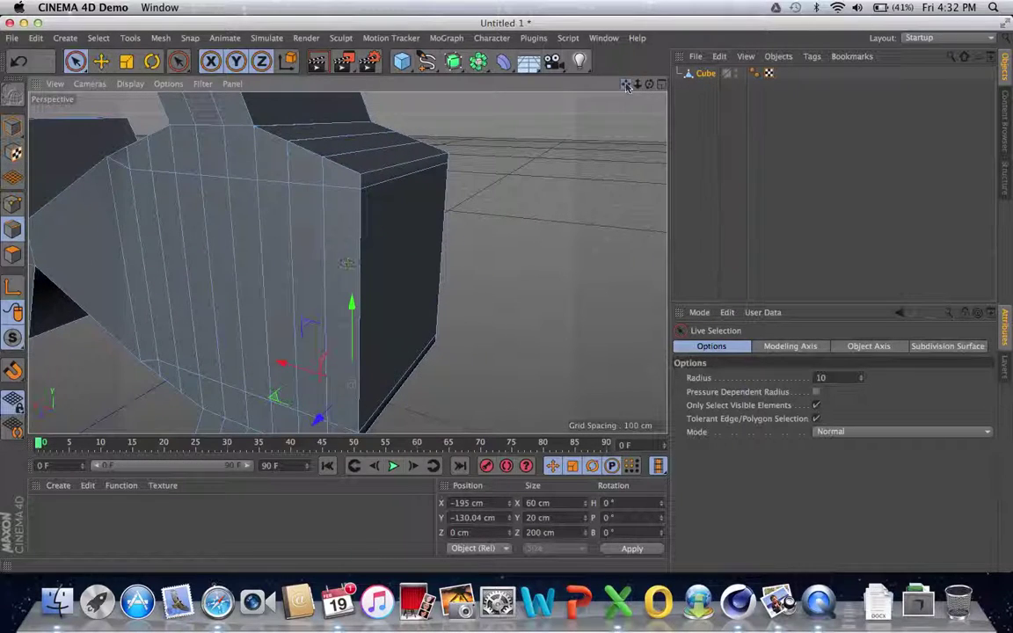
pyautogui.moveTo(649, 85); pyautogui.dragTo(583, 81)
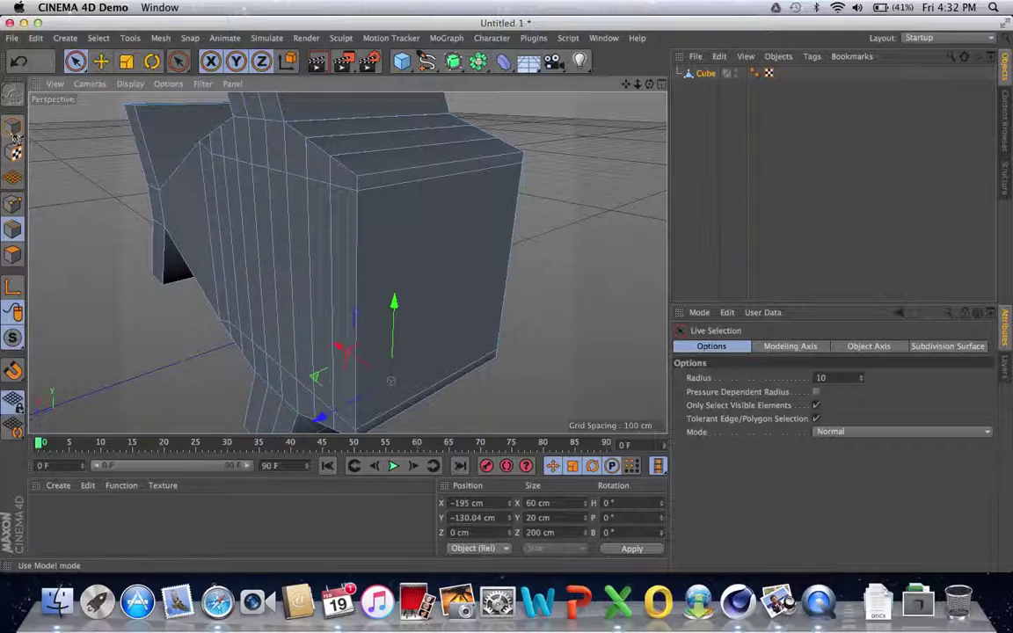
pyautogui.click(14, 254)
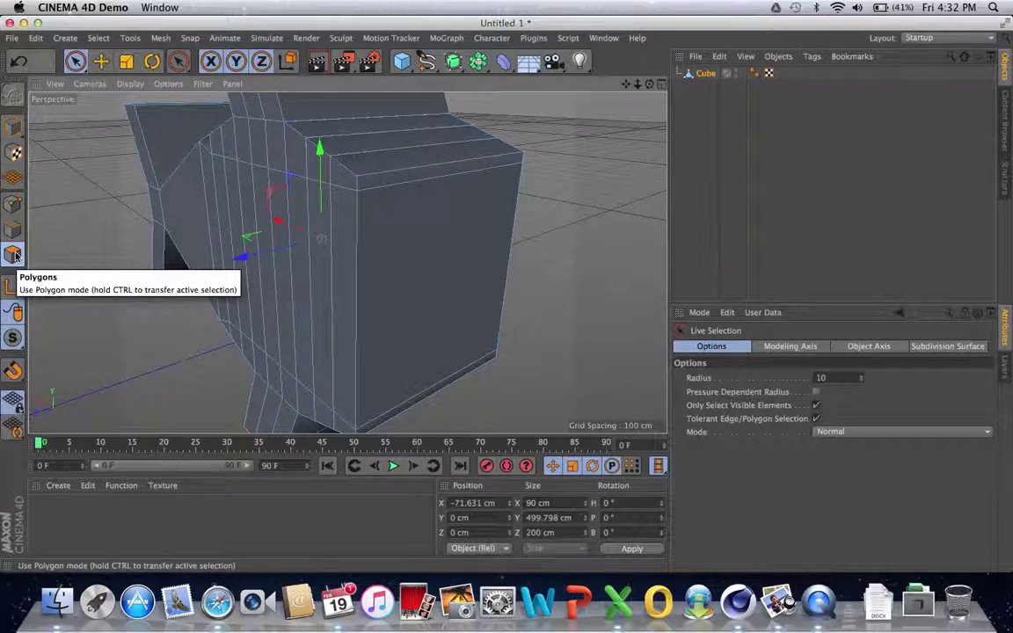
pyautogui.click(446, 229)
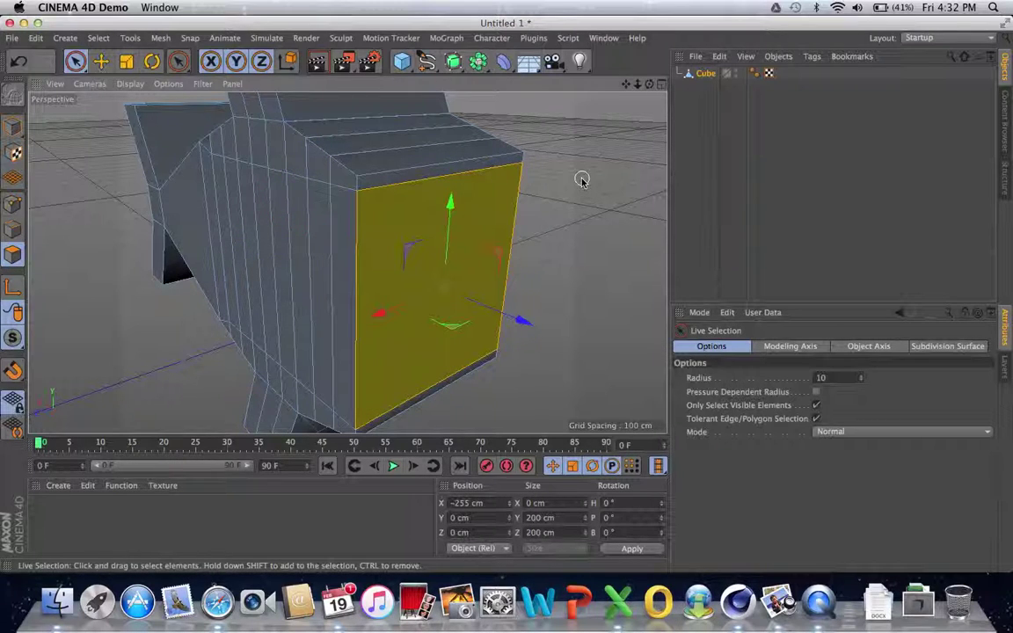
pyautogui.press('d')
pyautogui.moveTo(383, 218); pyautogui.dragTo(496, 220)
# - Scale the extruded head face down to about 116.3 cm in Y and 157.8 cm in Z
pyautogui.moveTo(638, 84); pyautogui.dragTo(351, 264)
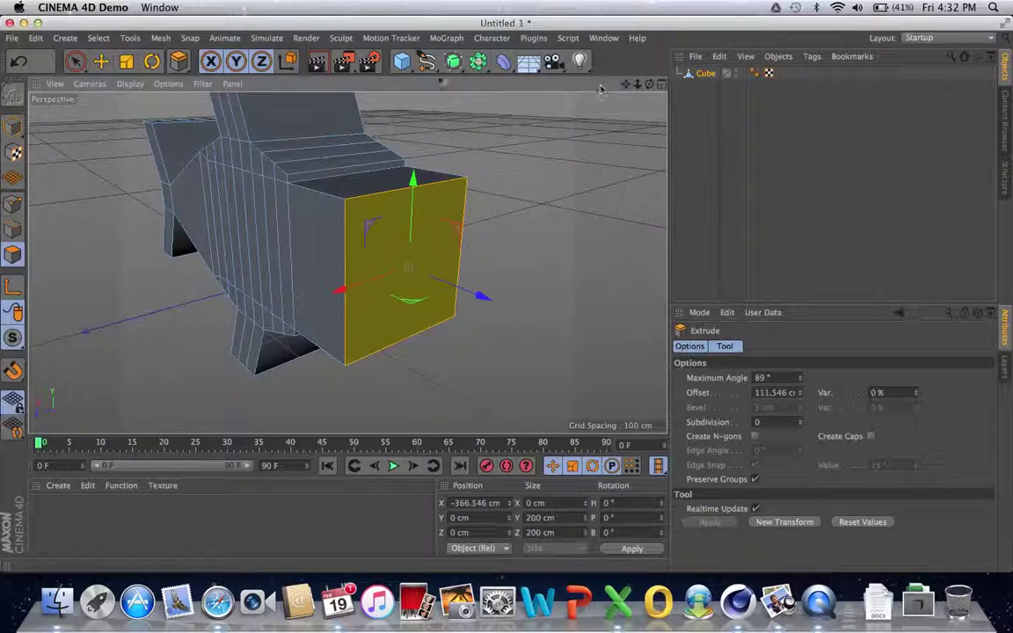
pyautogui.click(128, 63)
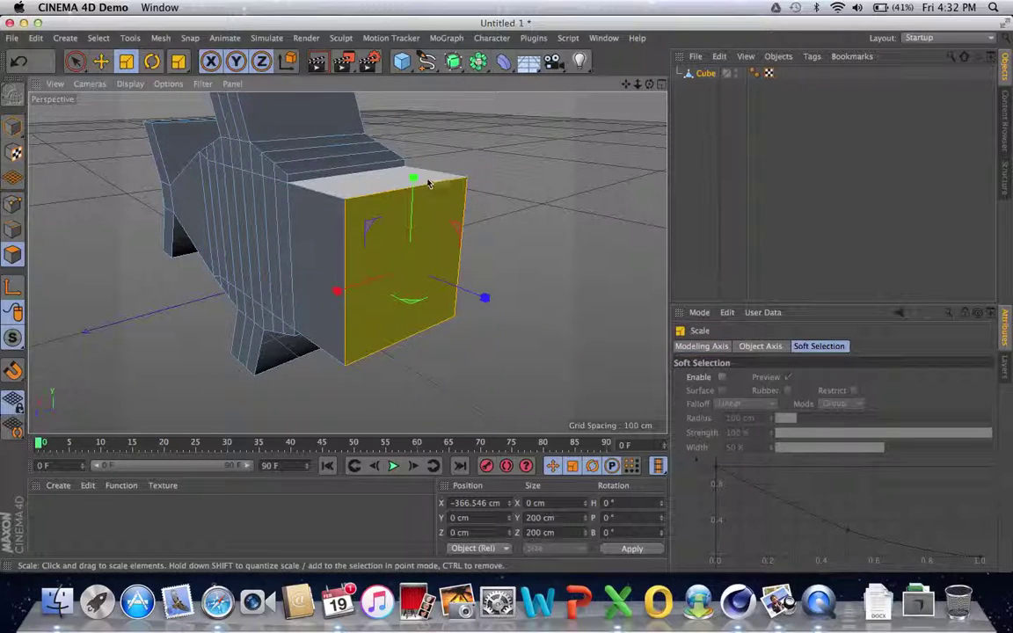
pyautogui.moveTo(413, 177); pyautogui.dragTo(413, 201)
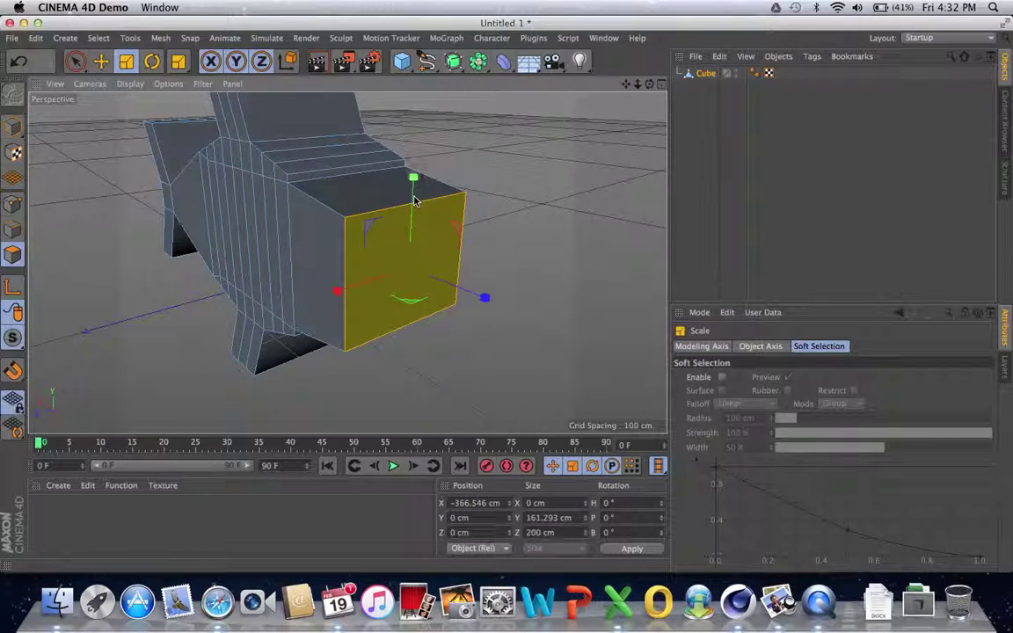
pyautogui.moveTo(337, 292); pyautogui.dragTo(359, 284)
pyautogui.moveTo(414, 180); pyautogui.dragTo(413, 205)
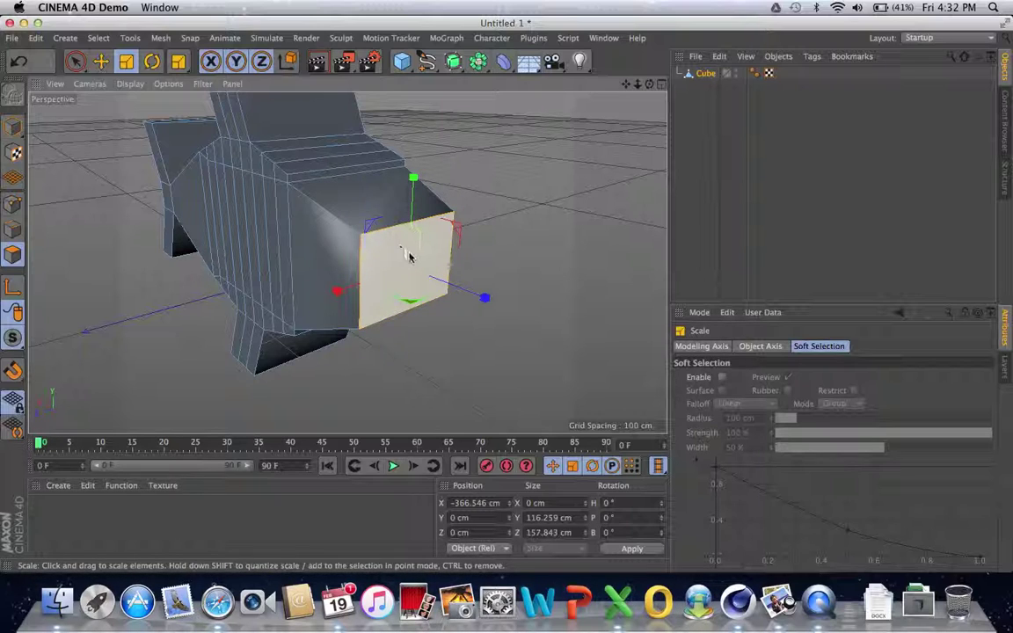
# - Try extruding the scaled head face a further 12.8 cm or so
pyautogui.press('d')
pyautogui.moveTo(435, 257); pyautogui.dragTo(447, 257)
pyautogui.moveTo(186, 173); pyautogui.dragTo(186, 173)
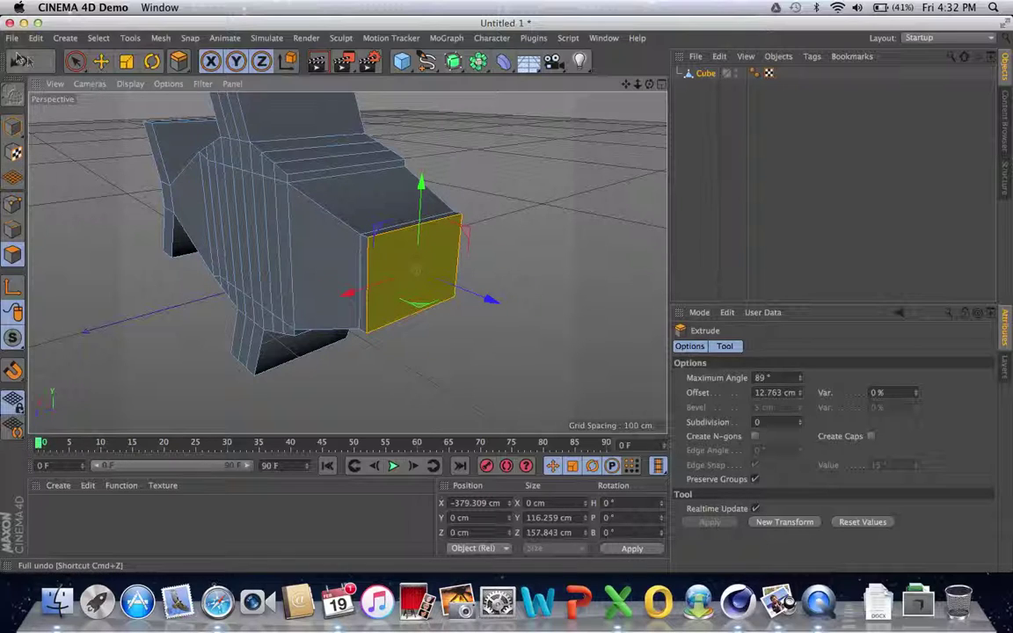
# - Pull the head's end face outward to X about -433.2 cm and switch to edge mode
pyautogui.moveTo(482, 299); pyautogui.dragTo(508, 301)
pyautogui.keyDown('alt'); pyautogui.moveTo(347, 262); pyautogui.dragTo(556, 233); pyautogui.keyUp('alt')
pyautogui.moveTo(510, 300); pyautogui.dragTo(529, 298)
pyautogui.moveTo(626, 84); pyautogui.dragTo(677, 86)
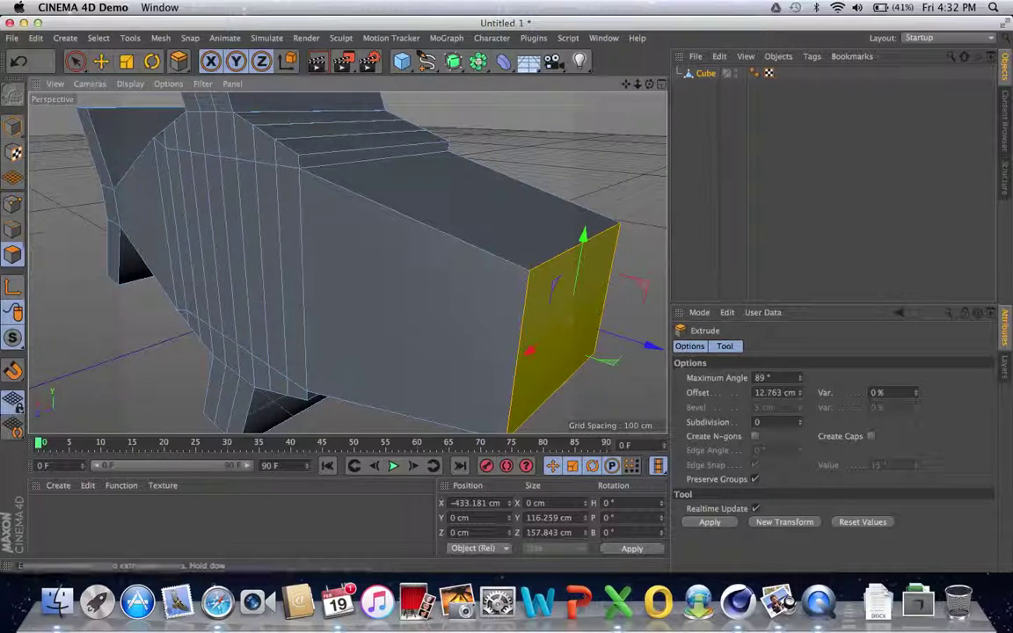
pyautogui.click(12, 228)
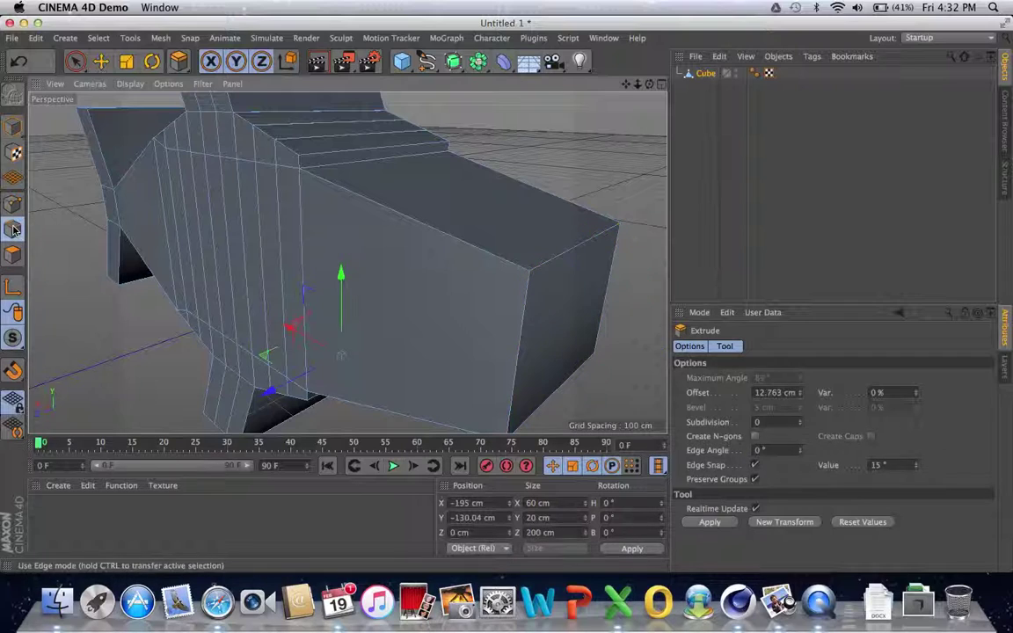
# - Select the top edge where the head meets the body and move it to about X -254.6 cm, Y 109.7 cm
pyautogui.click(387, 154)
pyautogui.moveTo(626, 84); pyautogui.dragTo(623, 123)
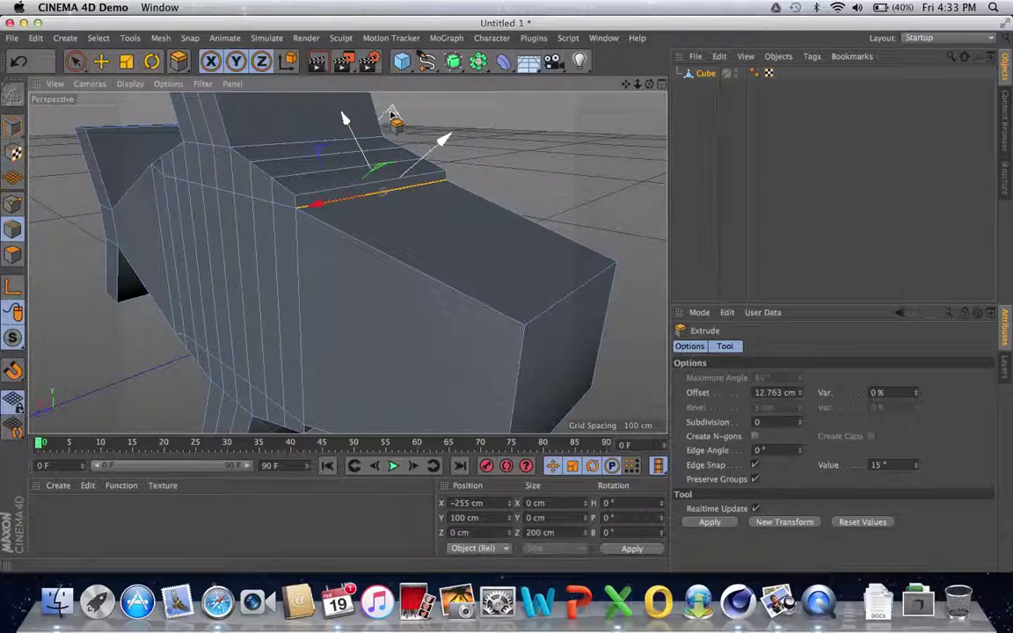
pyautogui.moveTo(392, 111); pyautogui.dragTo(393, 103)
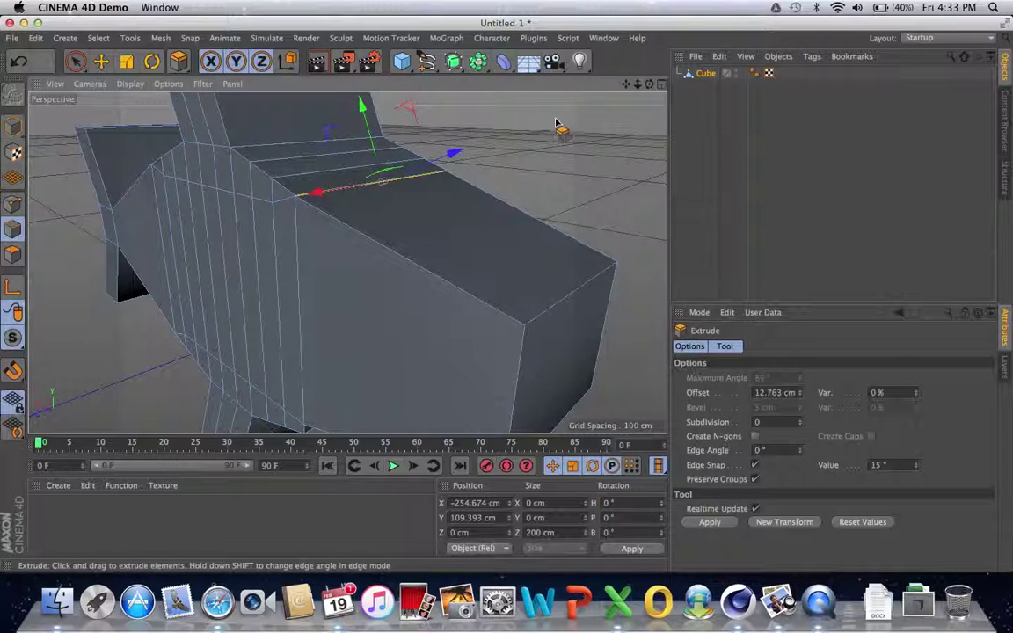
pyautogui.moveTo(637, 84); pyautogui.dragTo(347, 262)
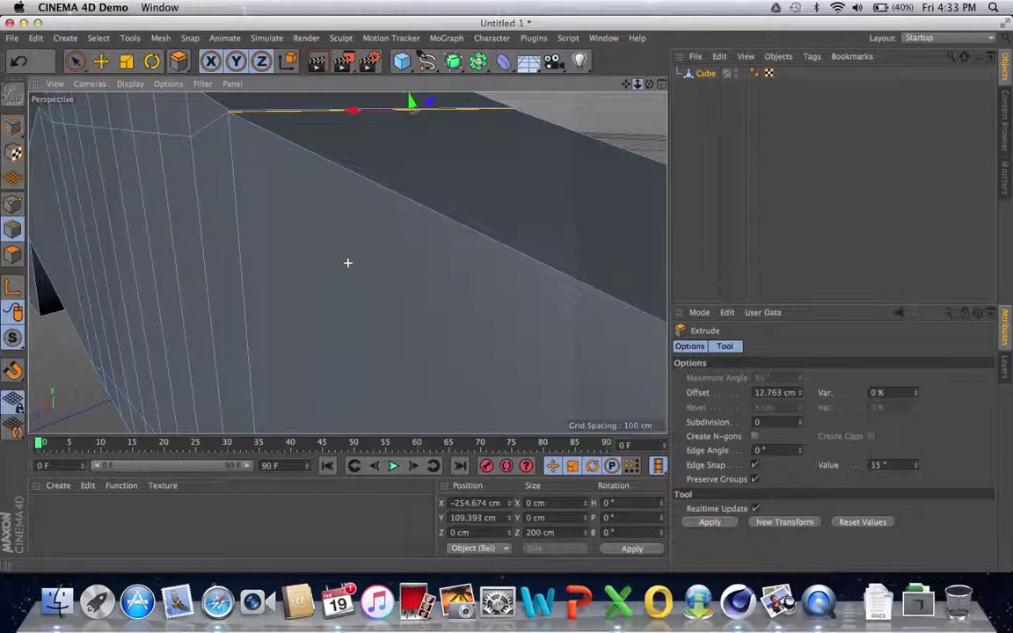
pyautogui.moveTo(626, 84); pyautogui.dragTo(348, 264)
pyautogui.moveTo(431, 139); pyautogui.dragTo(429, 139)
# - Select the matching underside edge between head and body and move it to about X -256.5 cm, Y -109.3 cm
pyautogui.moveTo(637, 84); pyautogui.dragTo(348, 262)
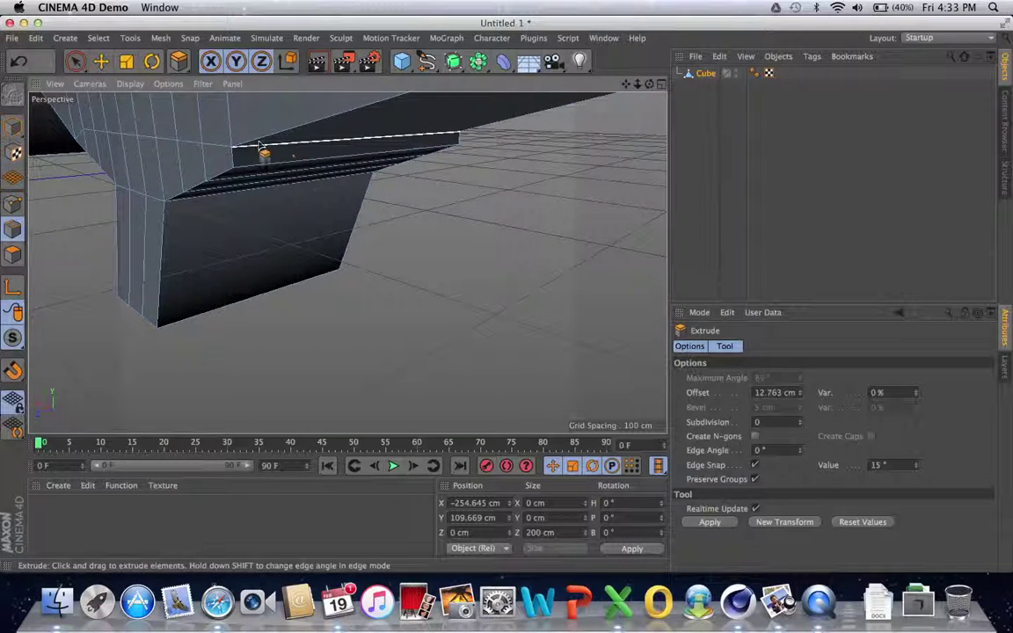
pyautogui.press('space')
pyautogui.click(338, 141)
pyautogui.press('m')
pyautogui.press('s')
pyautogui.moveTo(375, 213); pyautogui.dragTo(378, 230)
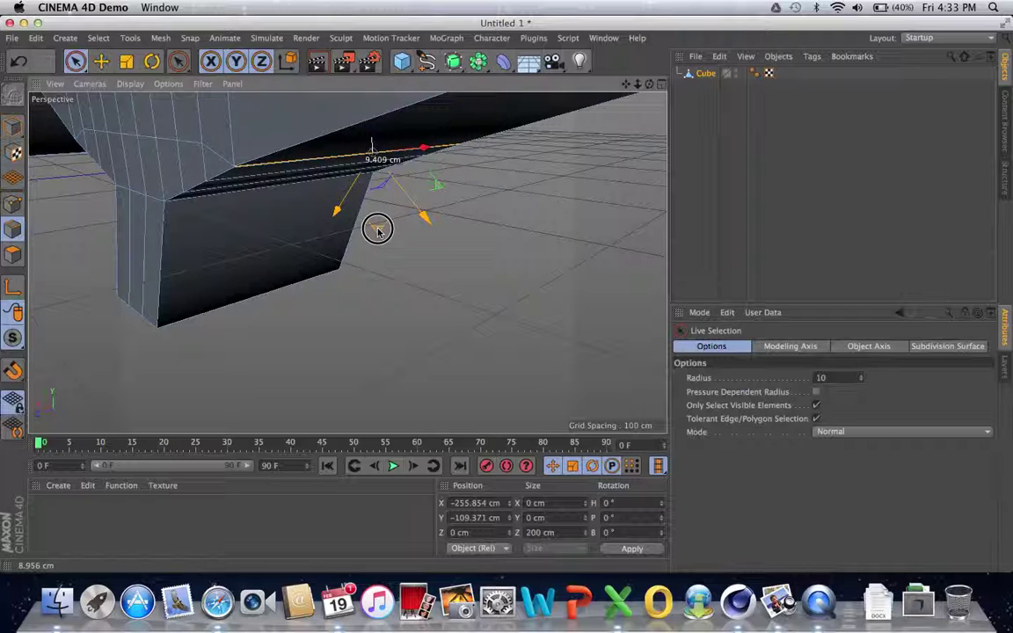
pyautogui.moveTo(377, 230); pyautogui.dragTo(382, 227)
# - Add two sphere primitives to the scene
pyautogui.moveTo(636, 84)
pyautogui.mouseDown()
pyautogui.moveTo(668, 85)
pyautogui.moveTo(640, 84)
pyautogui.mouseUp()
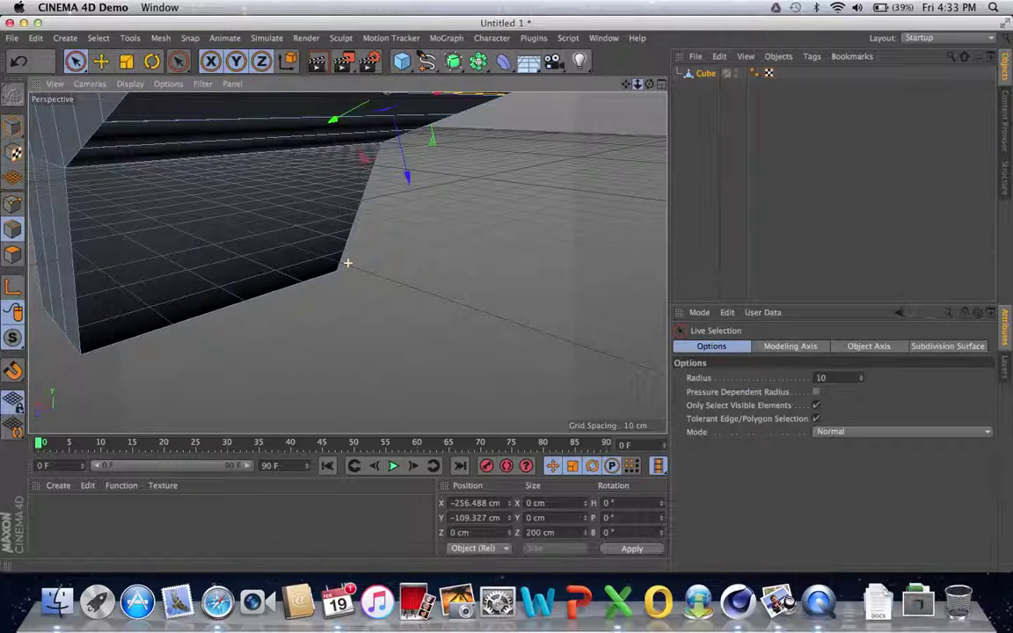
pyautogui.scroll(-6, 347, 263)
pyautogui.moveTo(625, 84)
pyautogui.mouseDown()
pyautogui.moveTo(598, 90)
pyautogui.moveTo(627, 85)
pyautogui.mouseUp()
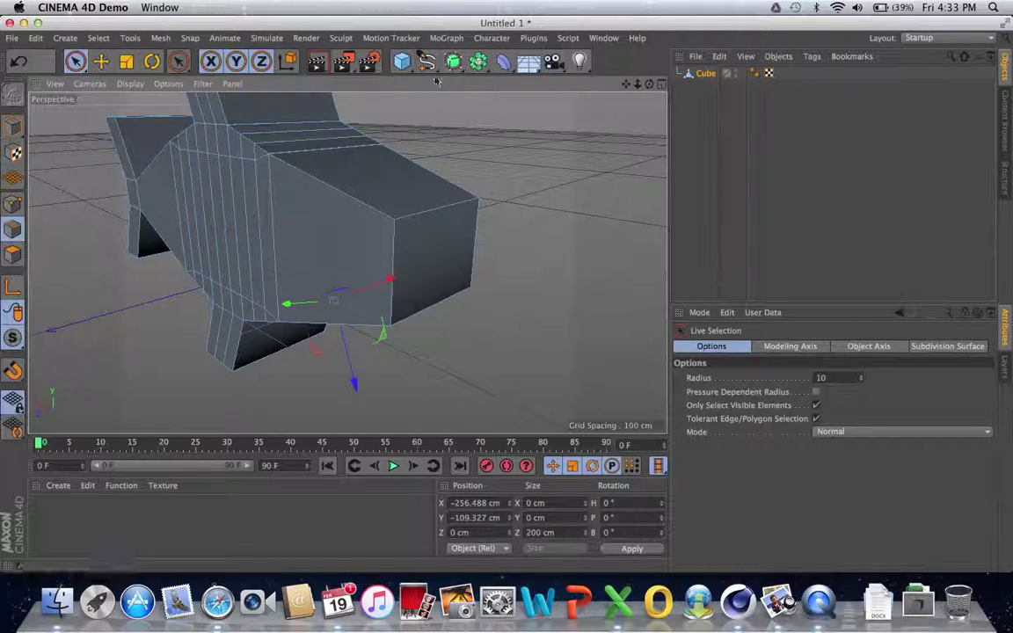
pyautogui.click(402, 62)
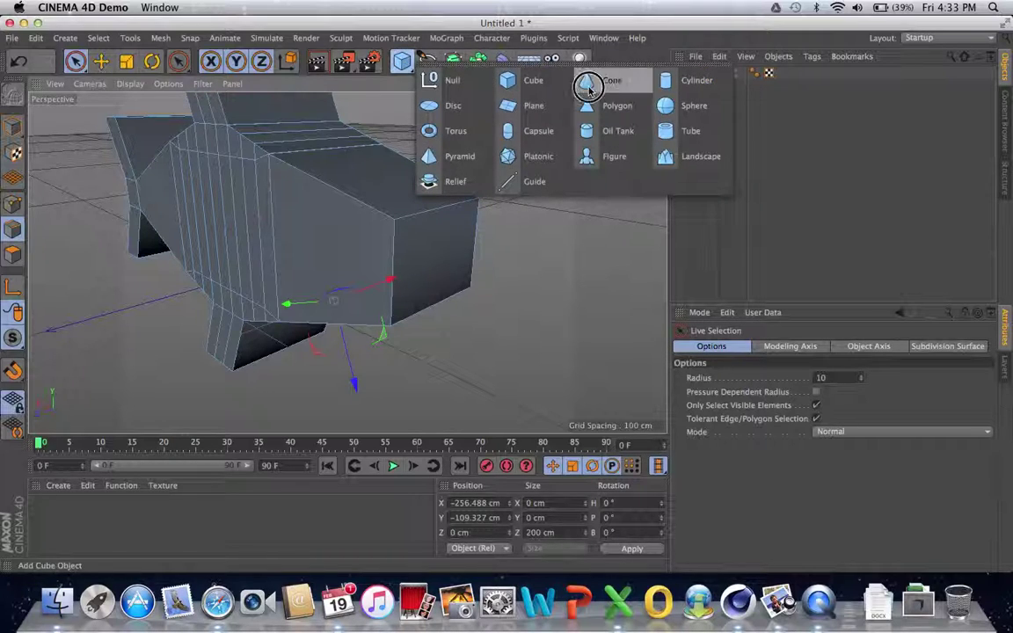
pyautogui.click(689, 106)
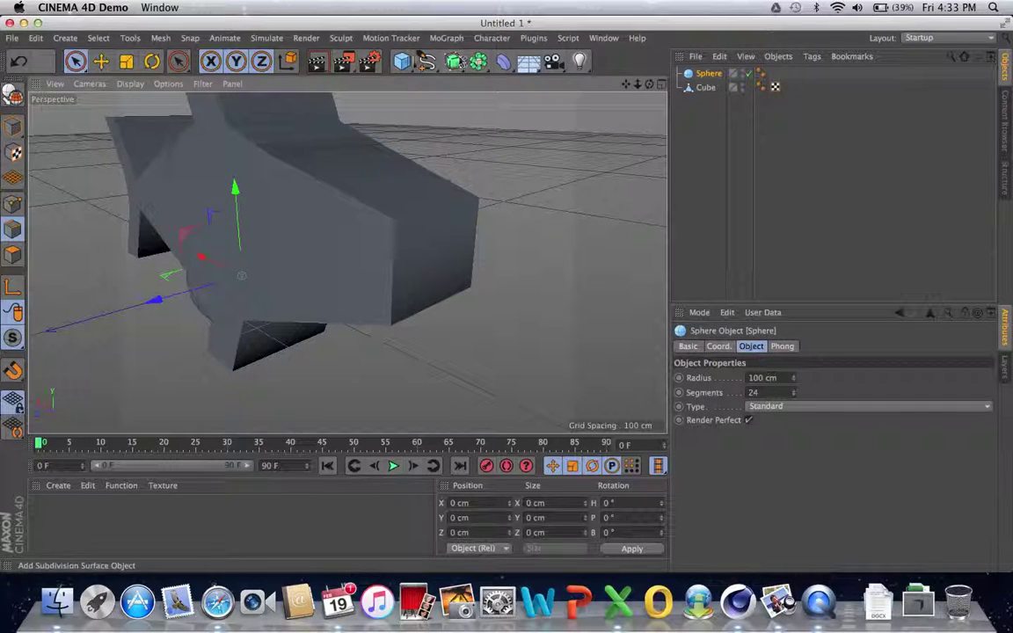
pyautogui.click(397, 63)
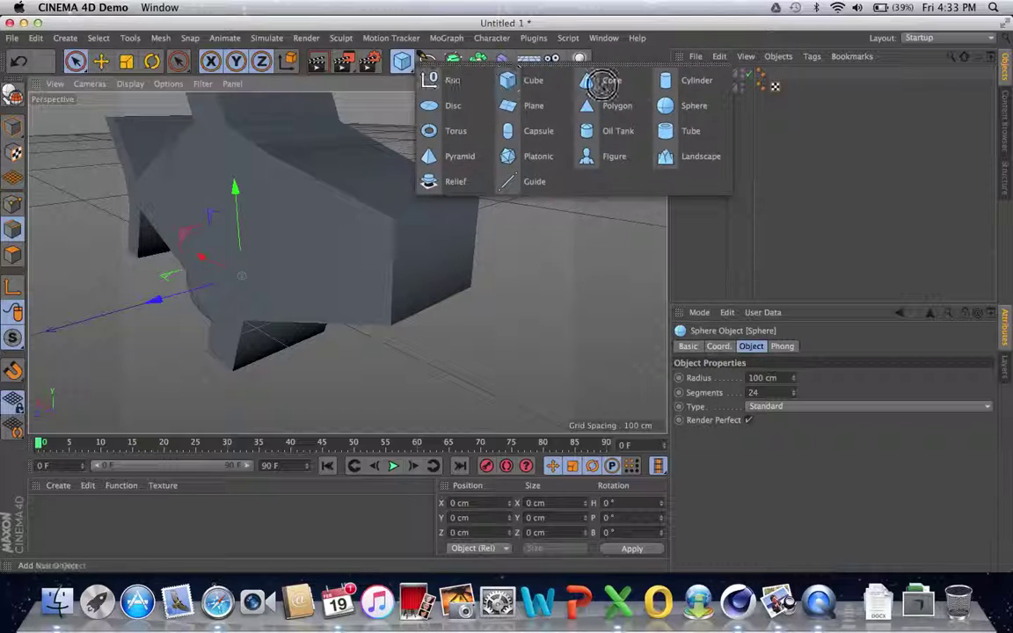
pyautogui.click(688, 107)
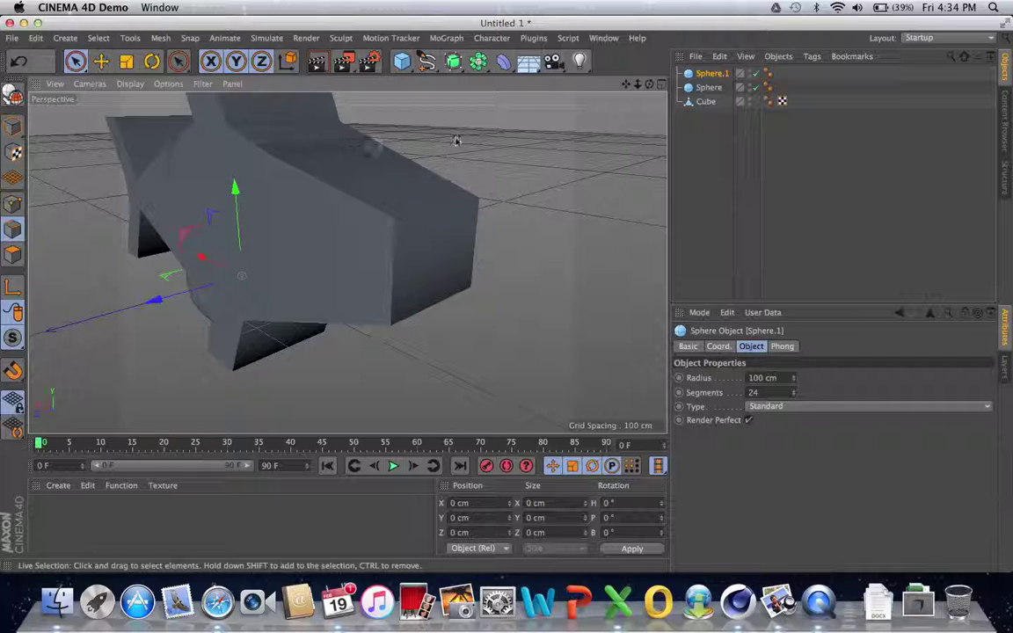
# - Reselect the cube's top edge between head and body and nudge it to about X -254.9 cm, Y 110 cm
pyautogui.click(705, 101)
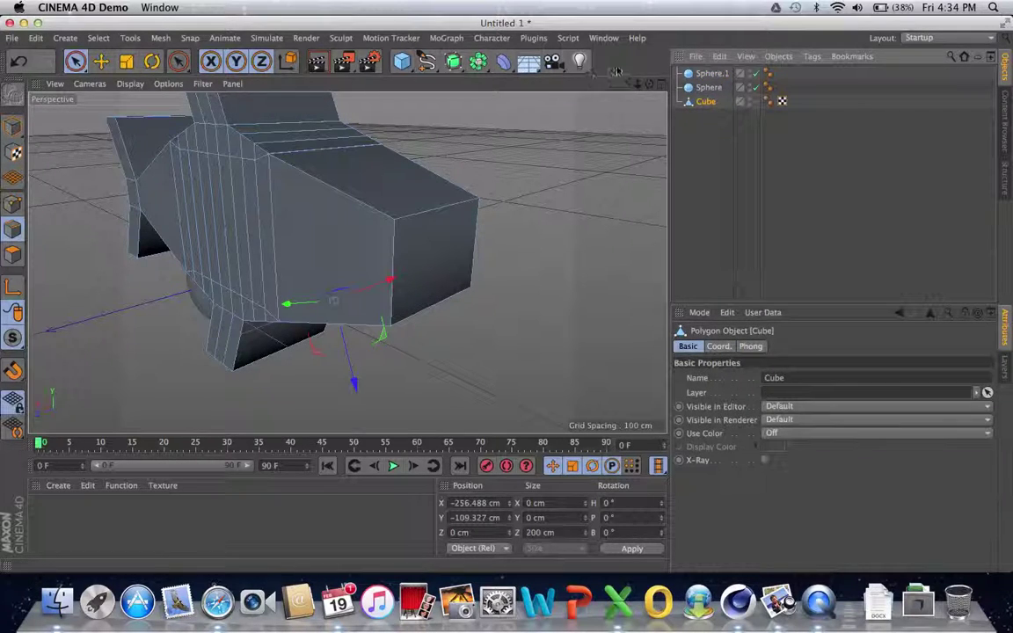
pyautogui.moveTo(649, 84); pyautogui.dragTo(628, 195)
pyautogui.scroll(5, 347, 263)
pyautogui.moveTo(636, 85); pyautogui.dragTo(703, 85)
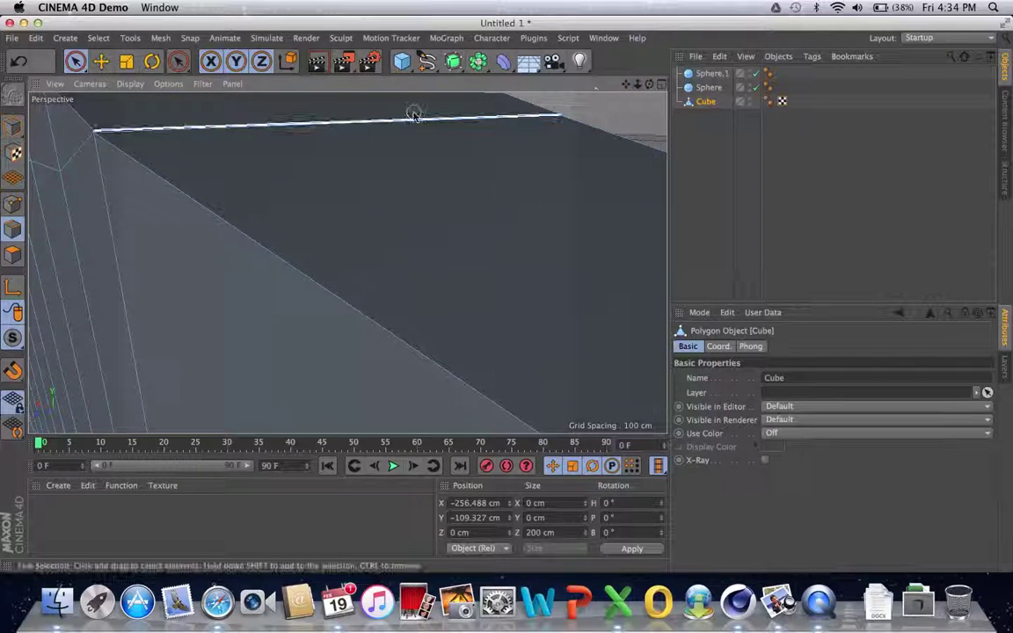
pyautogui.moveTo(627, 87); pyautogui.dragTo(346, 262)
pyautogui.moveTo(630, 86); pyautogui.dragTo(347, 262)
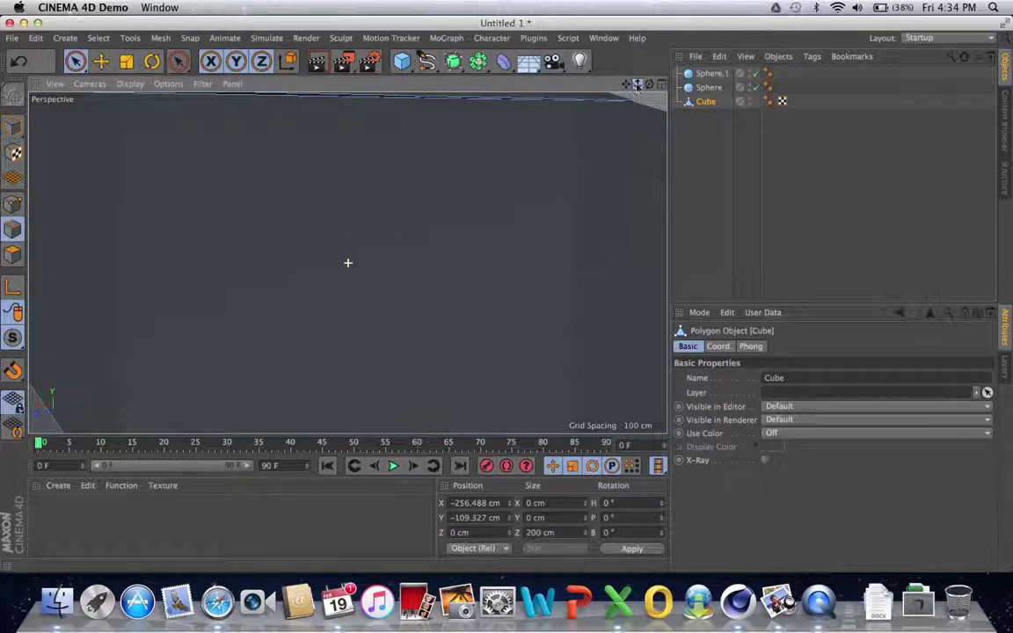
pyautogui.moveTo(622, 86); pyautogui.dragTo(347, 262)
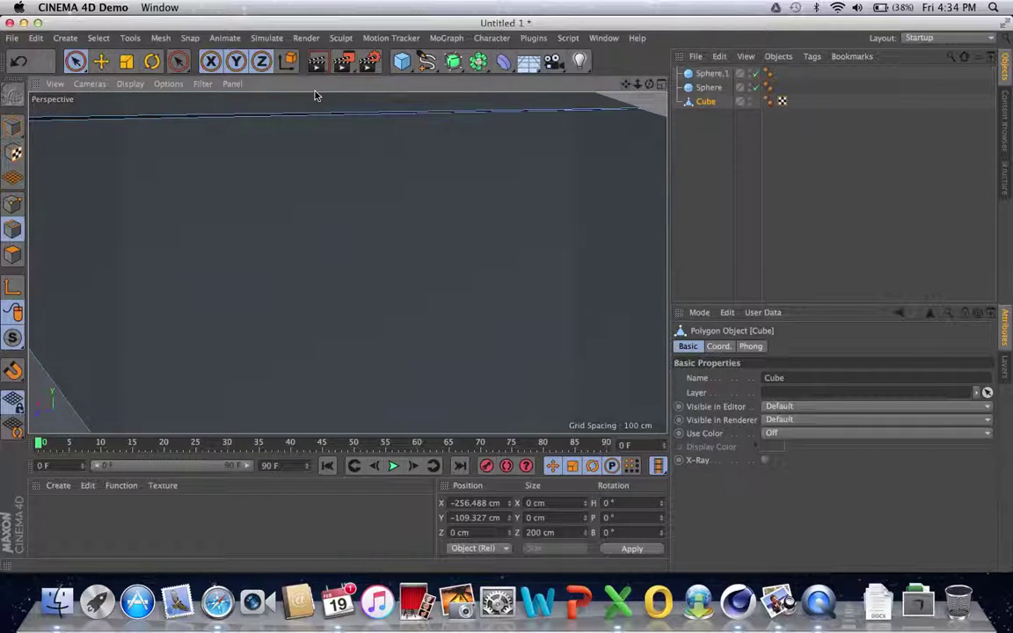
pyautogui.click(303, 123)
pyautogui.moveTo(636, 84); pyautogui.dragTo(348, 262)
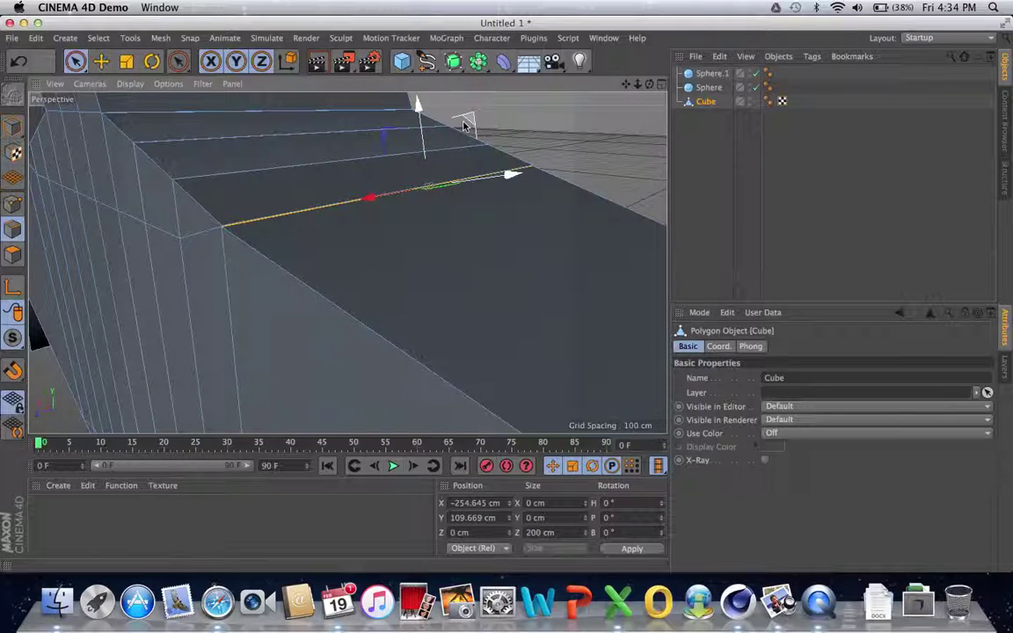
pyautogui.moveTo(464, 123); pyautogui.dragTo(466, 124)
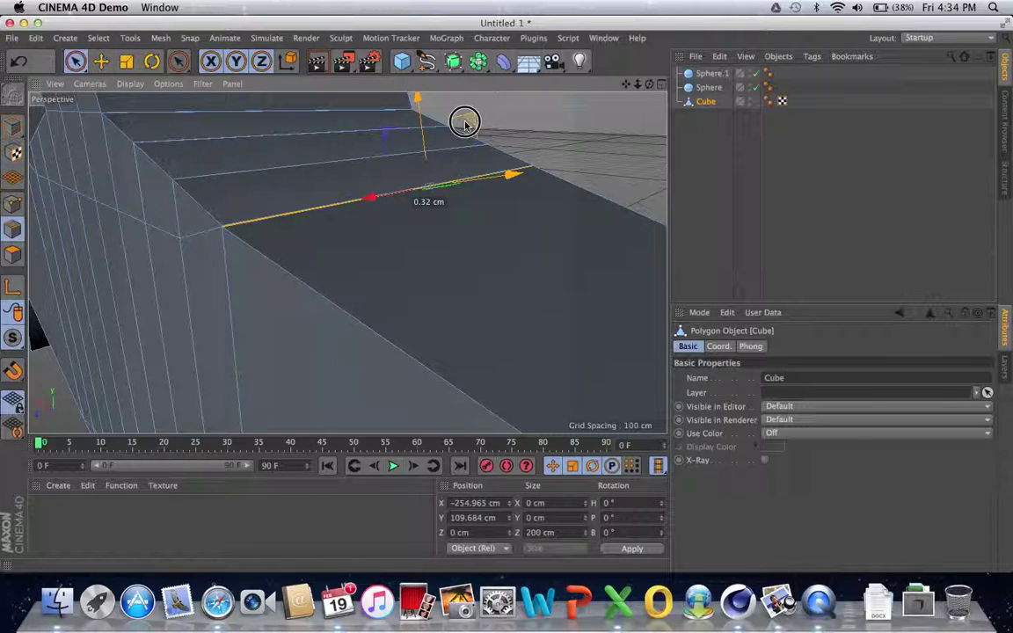
pyautogui.moveTo(464, 123); pyautogui.dragTo(465, 123)
pyautogui.moveTo(642, 90); pyautogui.dragTo(620, 85)
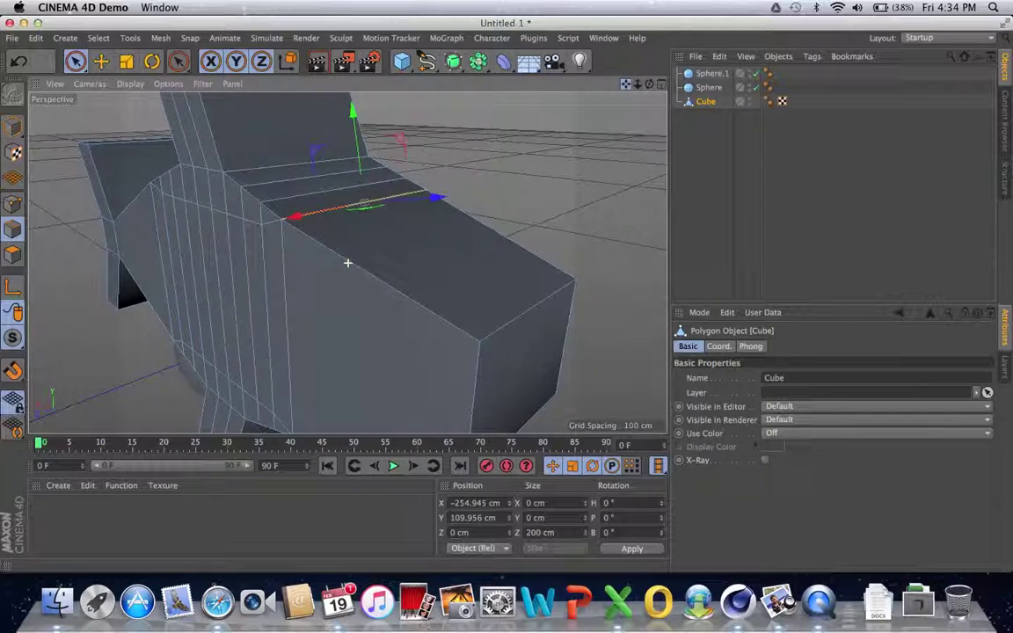
pyautogui.click(839, 151)
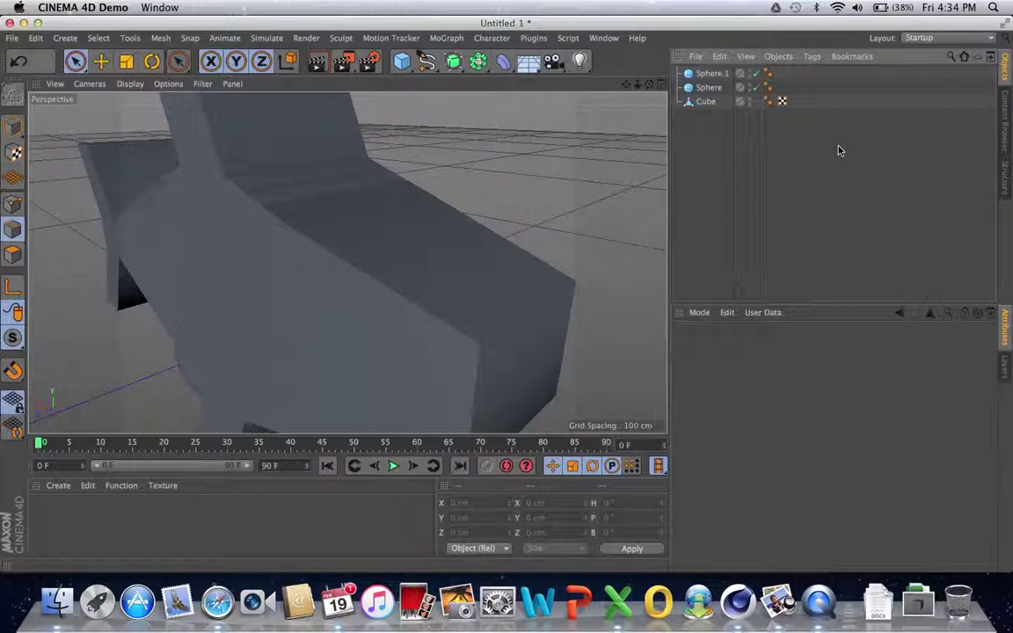
pyautogui.moveTo(649, 85); pyautogui.dragTo(627, 85)
pyautogui.moveTo(346, 262)
pyautogui.mouseDown()
pyautogui.moveTo(650, 86)
pyautogui.moveTo(347, 262)
pyautogui.mouseUp()
pyautogui.click(705, 102)
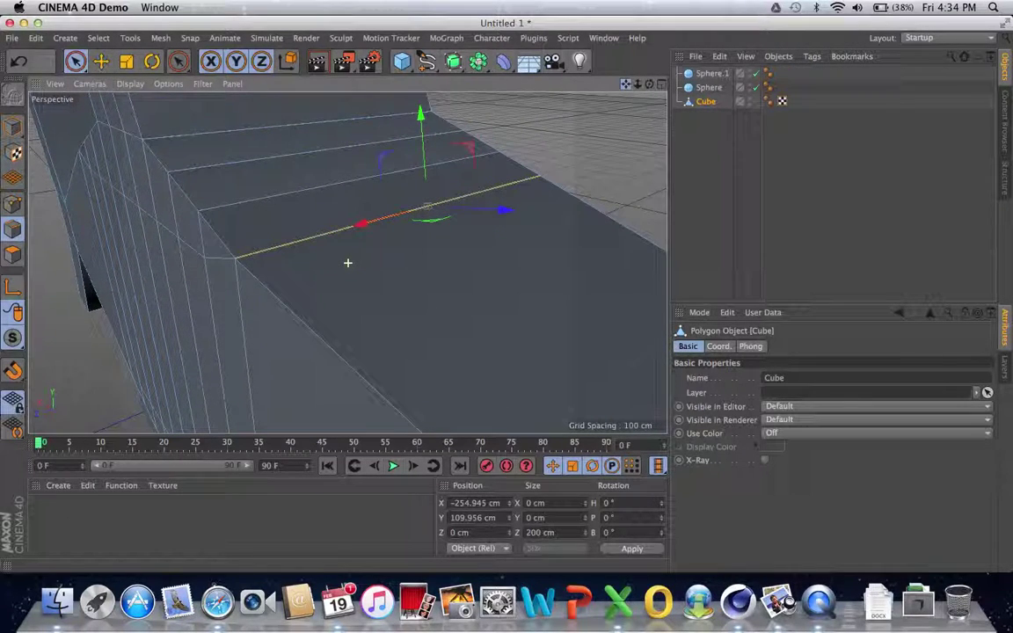
pyautogui.moveTo(641, 87); pyautogui.dragTo(347, 262)
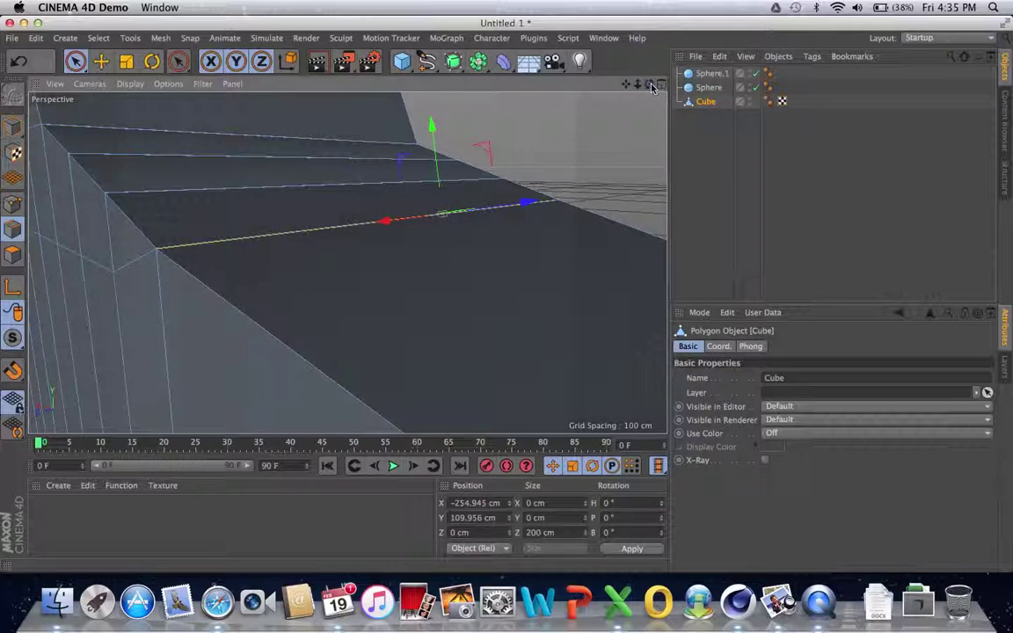
pyautogui.moveTo(640, 86); pyautogui.dragTo(347, 262)
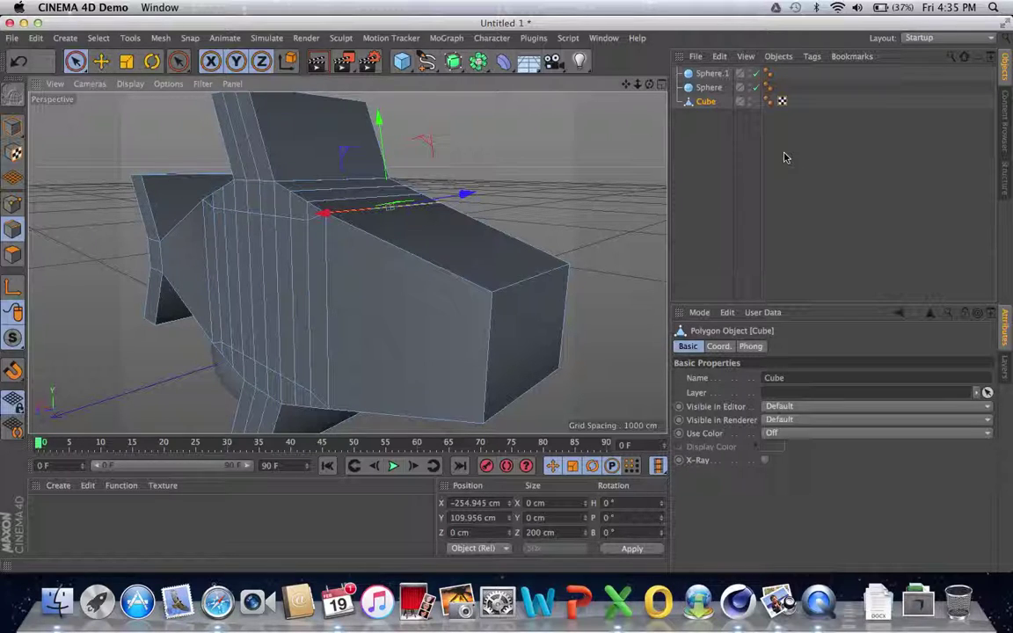
# - Nest the second sphere under the first sphere in the object hierarchy
pyautogui.click(708, 88)
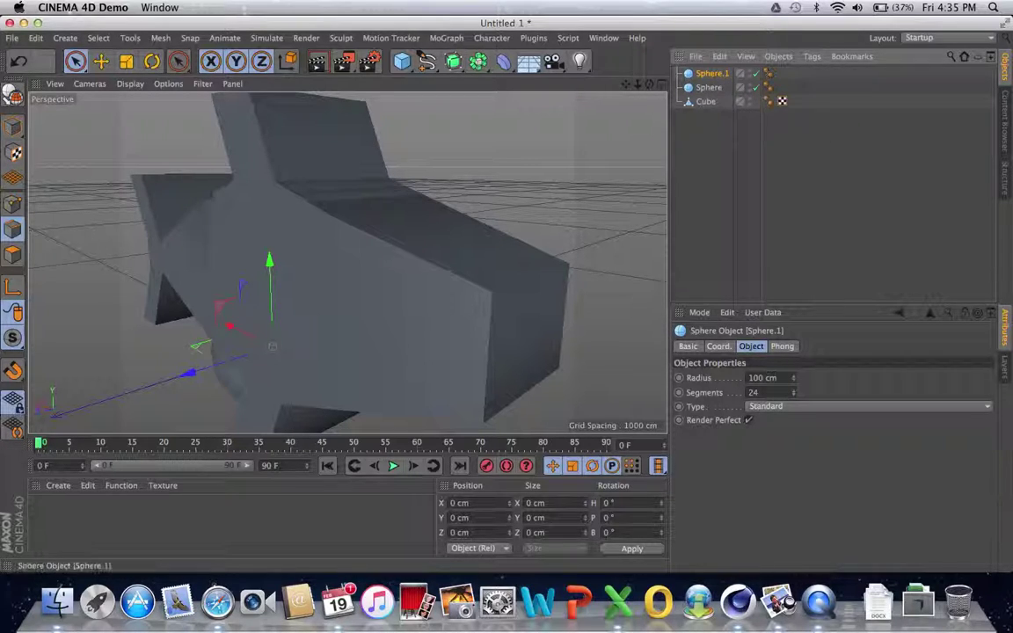
pyautogui.moveTo(719, 77); pyautogui.dragTo(714, 91)
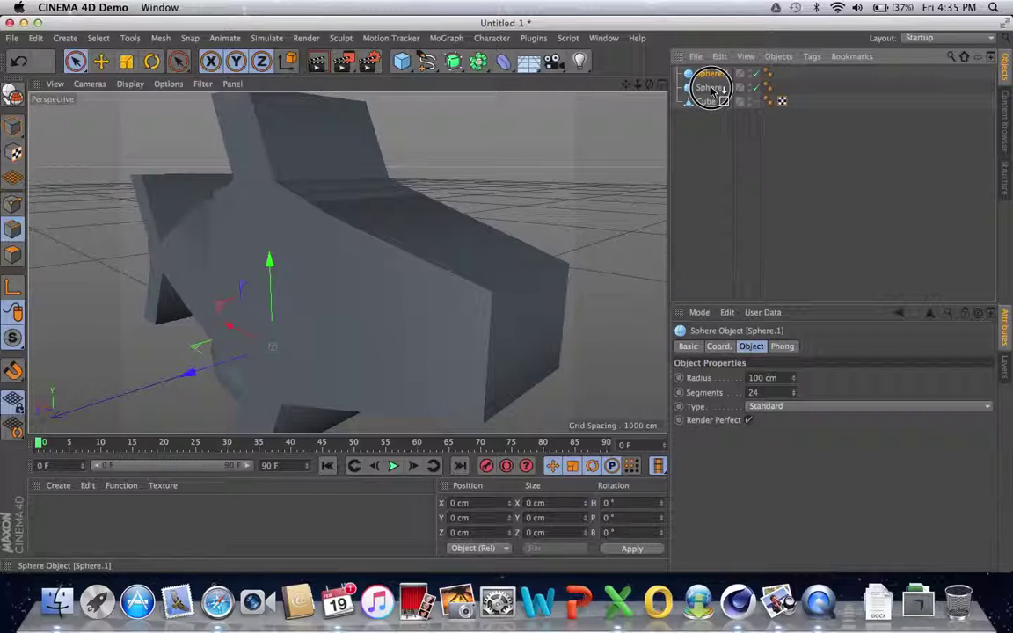
pyautogui.moveTo(712, 91); pyautogui.dragTo(712, 91)
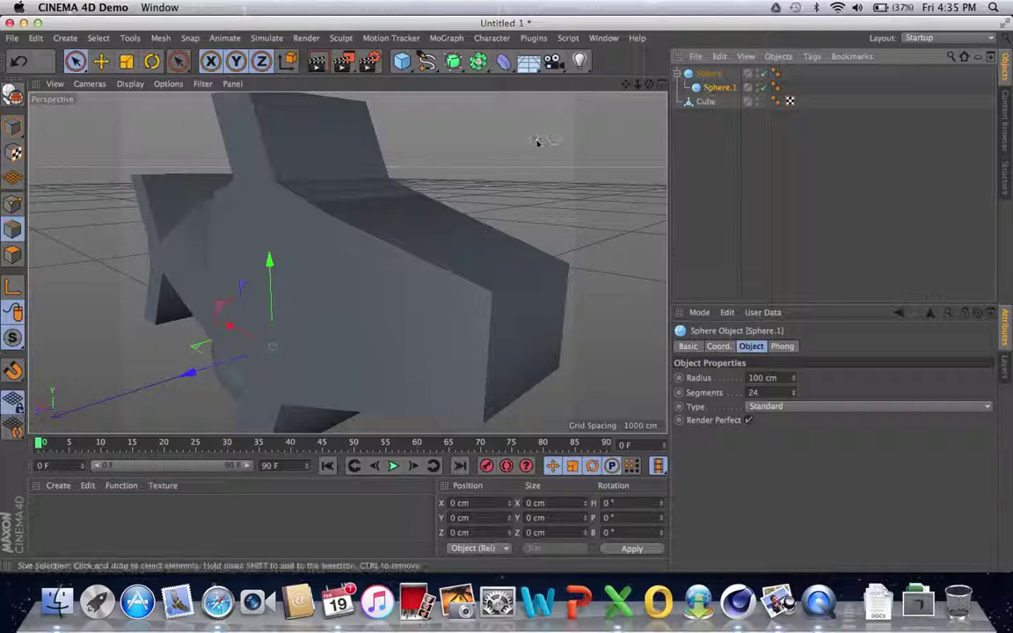
# - Move the parent sphere along X out in front of the head and scale it uniformly down to about a sixth of its size
pyautogui.moveTo(627, 85); pyautogui.dragTo(625, 53)
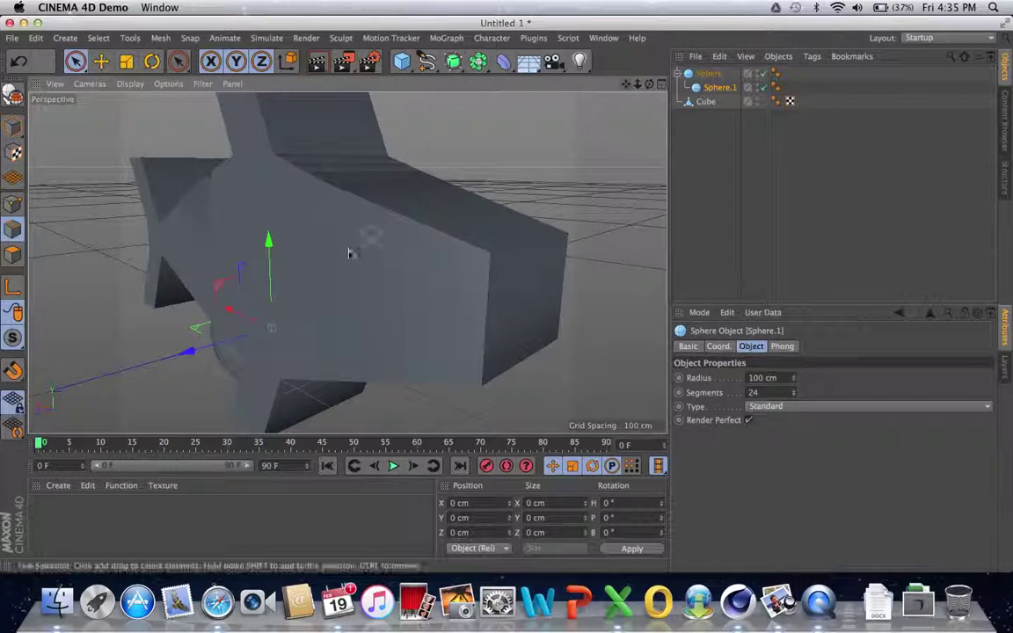
pyautogui.click(734, 73)
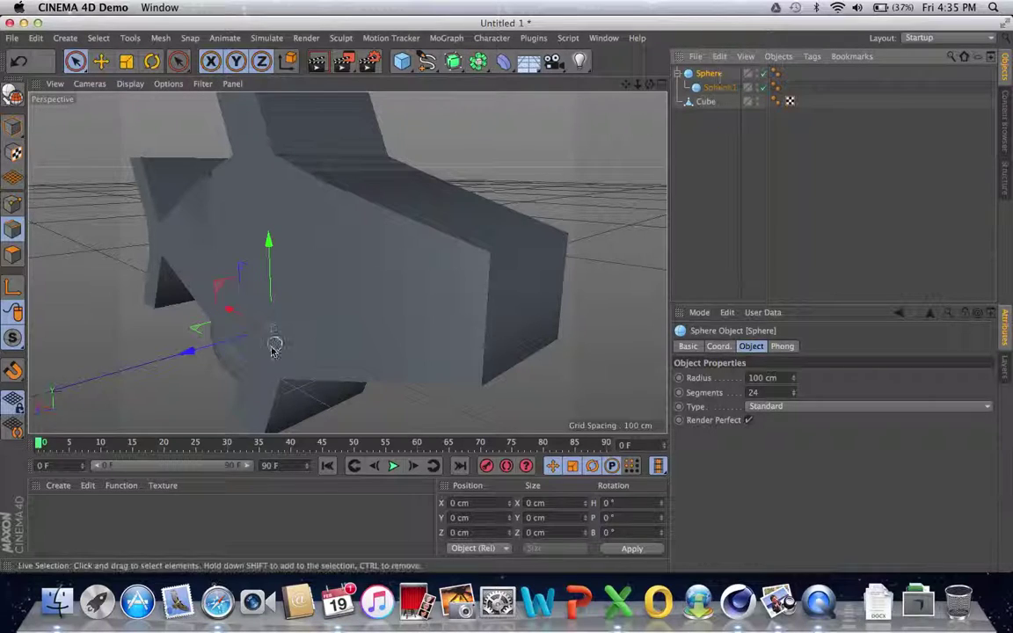
pyautogui.moveTo(226, 310); pyautogui.dragTo(563, 321)
pyautogui.moveTo(628, 86); pyautogui.dragTo(469, 7)
pyautogui.moveTo(348, 263); pyautogui.dragTo(631, 86)
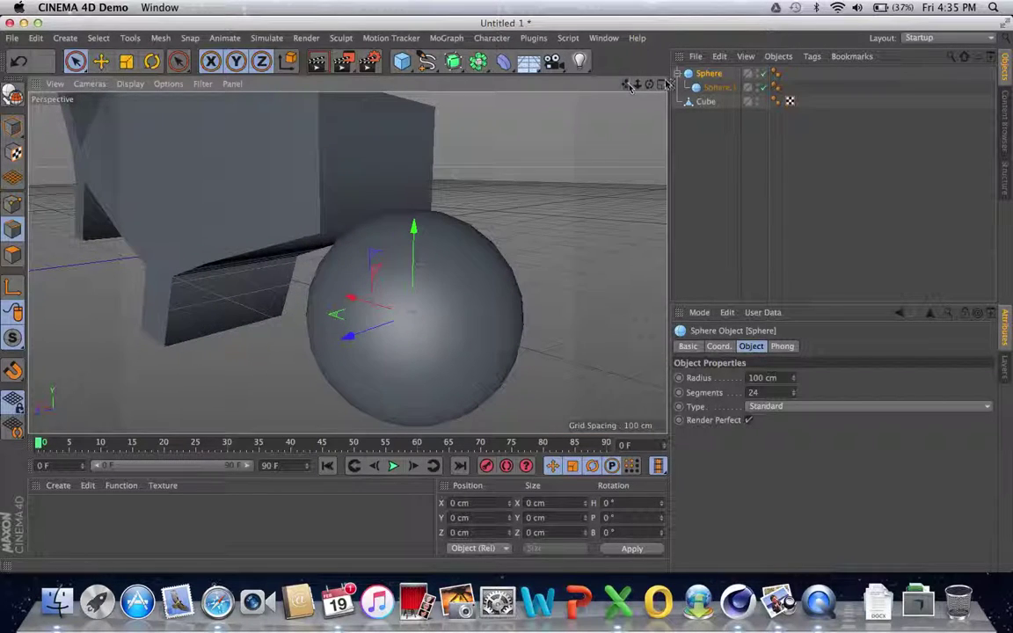
pyautogui.click(126, 62)
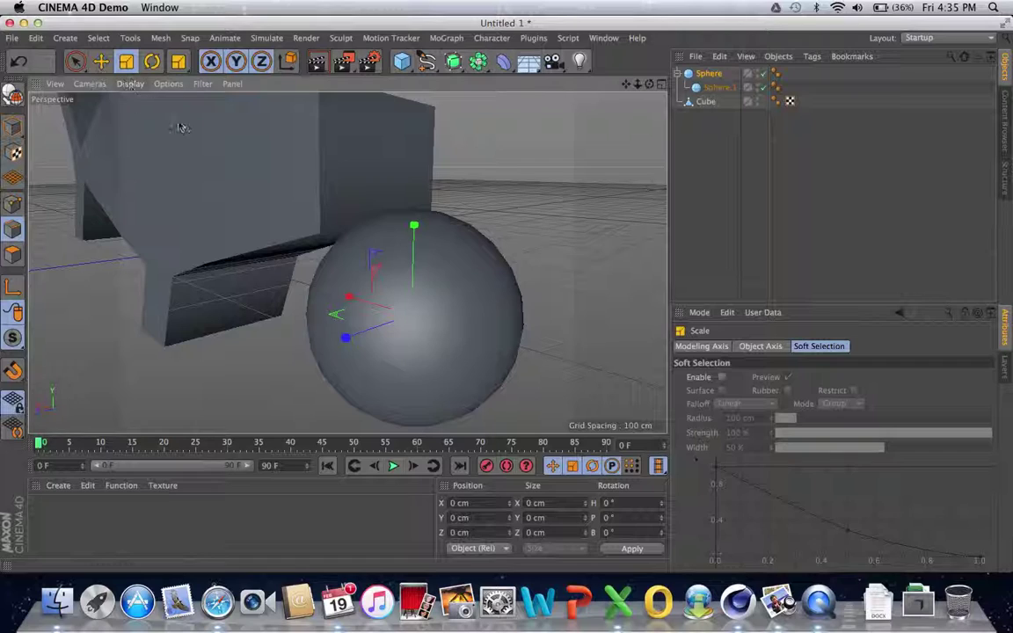
pyautogui.moveTo(413, 226); pyautogui.dragTo(409, 305)
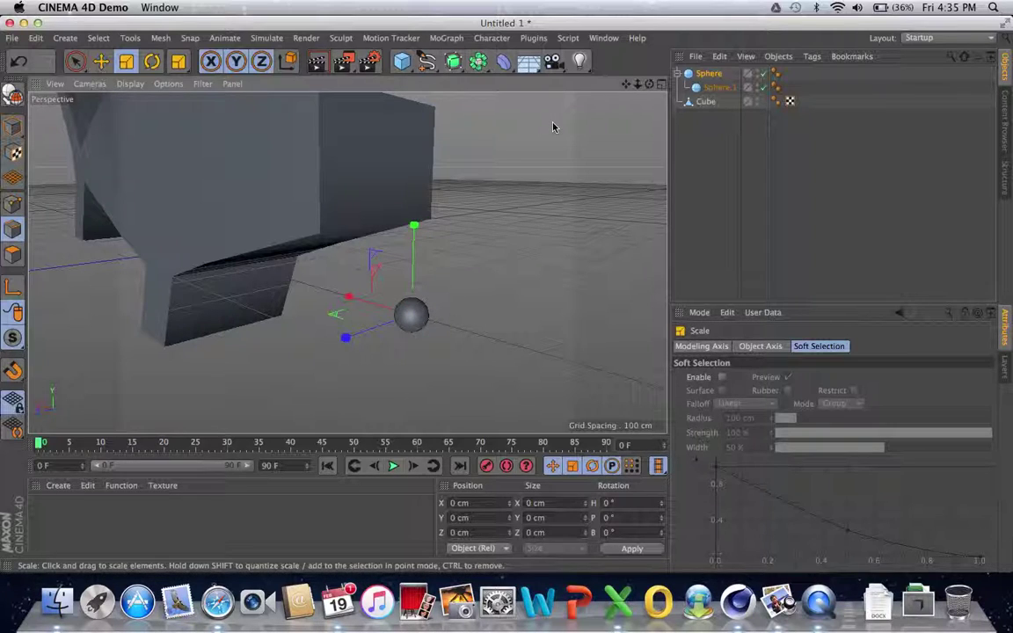
# - Raise the small parent sphere about 130 cm and move it across onto the side face of the head
pyautogui.moveTo(626, 87); pyautogui.dragTo(704, 175)
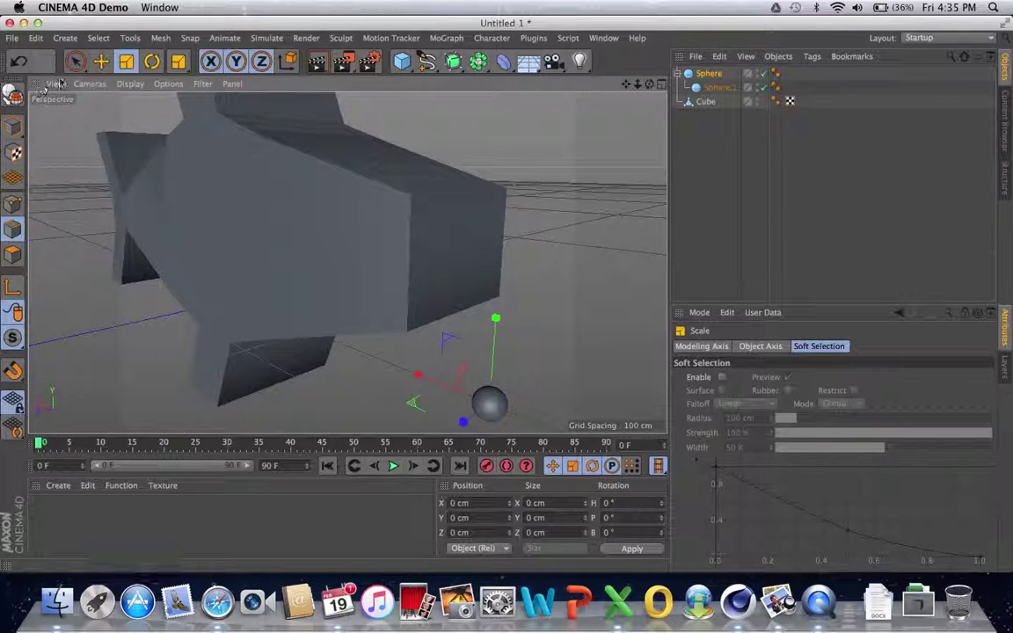
pyautogui.click(101, 61)
pyautogui.moveTo(494, 318); pyautogui.dragTo(502, 160)
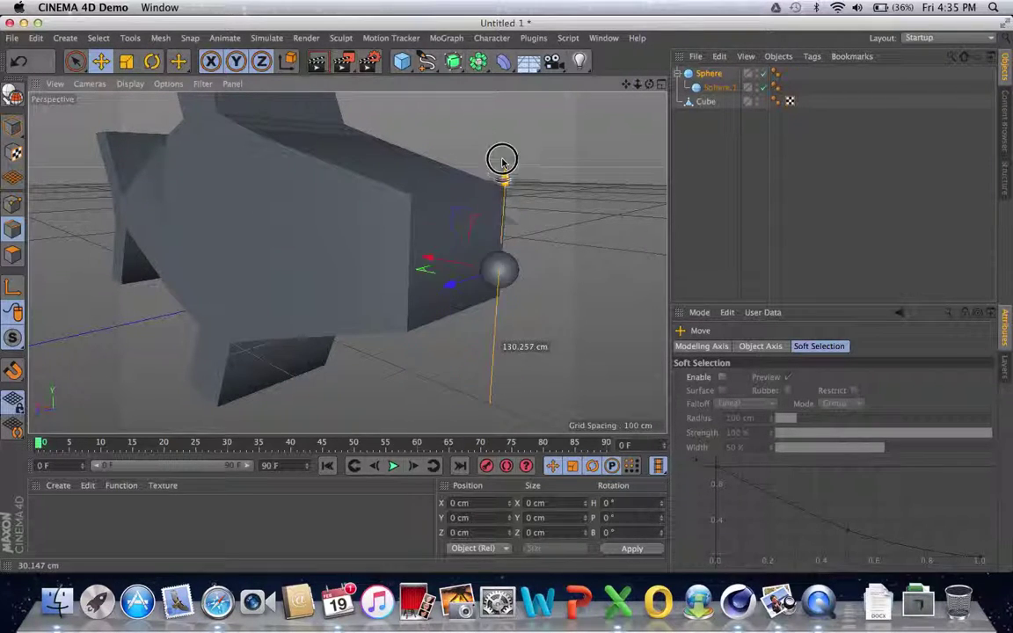
pyautogui.moveTo(441, 233); pyautogui.dragTo(237, 266)
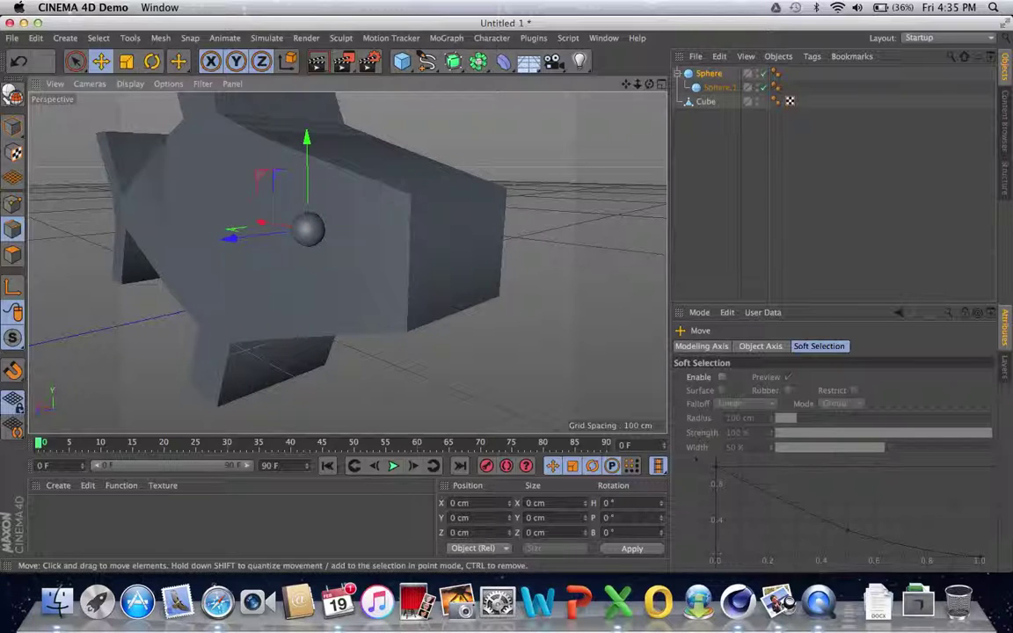
# - Fine-tune the small sphere's eye position by raising it slightly and shifting it along X toward the body
pyautogui.moveTo(649, 83); pyautogui.dragTo(349, 207)
pyautogui.moveTo(297, 154)
pyautogui.mouseDown()
pyautogui.moveTo(294, 124)
pyautogui.moveTo(295, 140)
pyautogui.mouseUp()
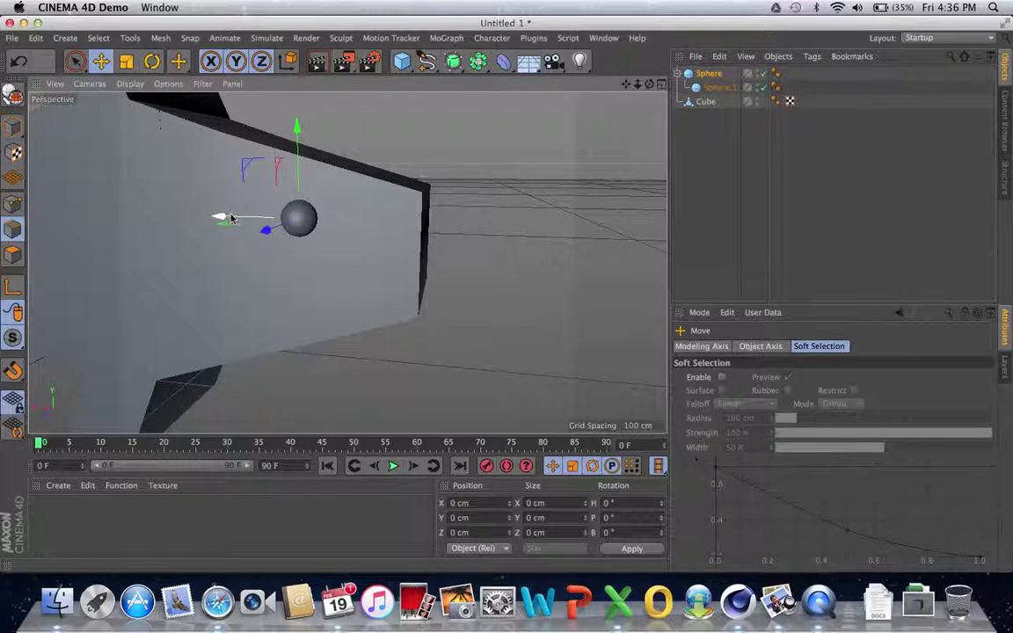
pyautogui.moveTo(230, 218); pyautogui.dragTo(191, 217)
pyautogui.moveTo(262, 130); pyautogui.dragTo(256, 122)
pyautogui.moveTo(256, 119); pyautogui.dragTo(256, 120)
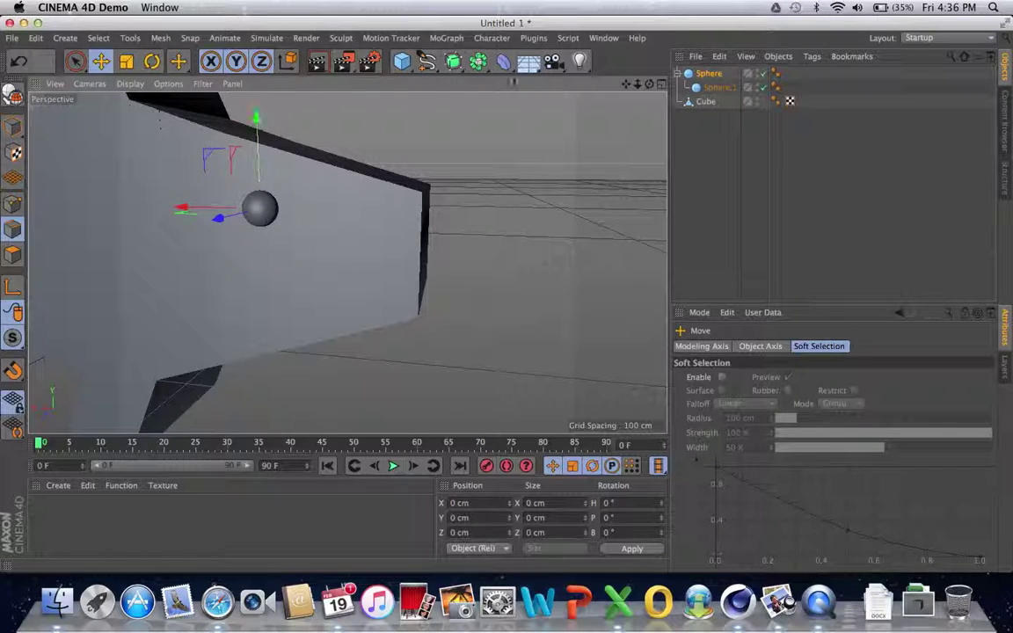
# - Move the nested sphere along Z to the opposite side of the head, so each side face has an eye
pyautogui.moveTo(648, 82); pyautogui.dragTo(567, 128)
pyautogui.moveTo(243, 201); pyautogui.dragTo(233, 198)
pyautogui.moveTo(649, 85); pyautogui.dragTo(584, 75)
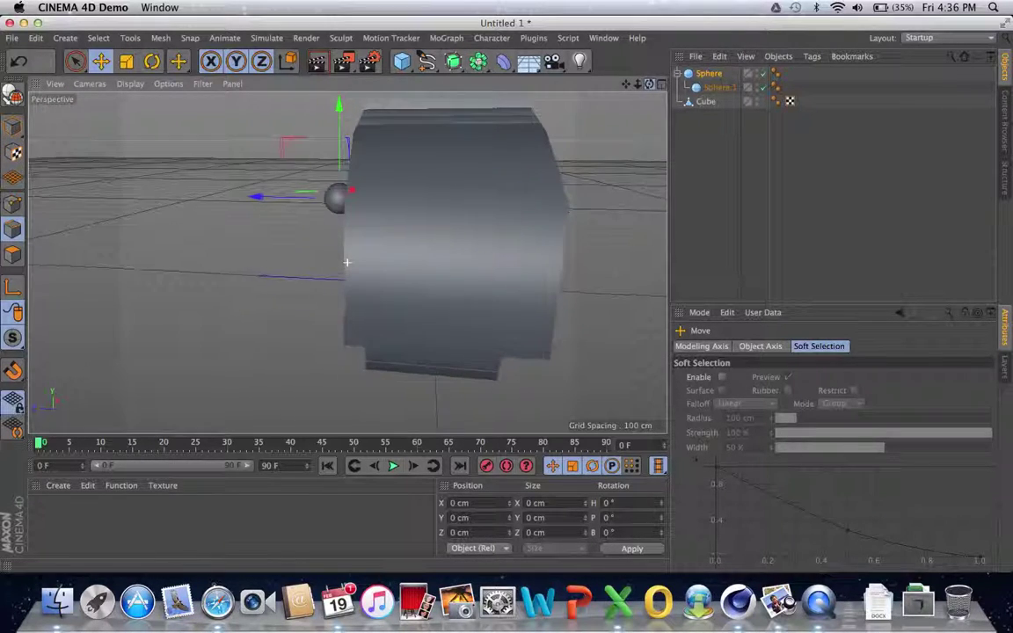
pyautogui.click(721, 88)
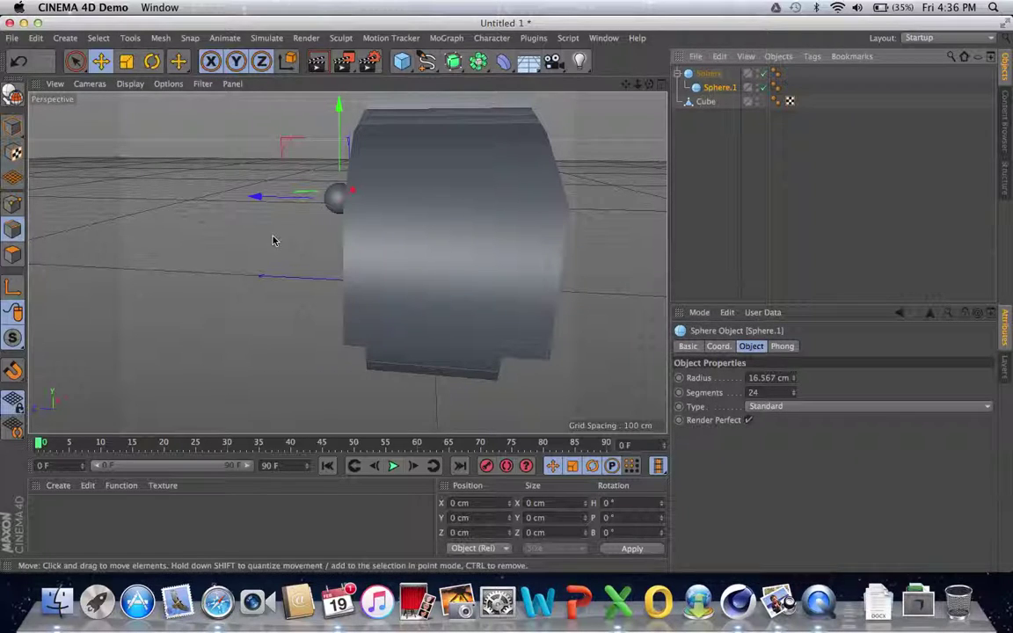
pyautogui.moveTo(255, 197); pyautogui.dragTo(490, 208)
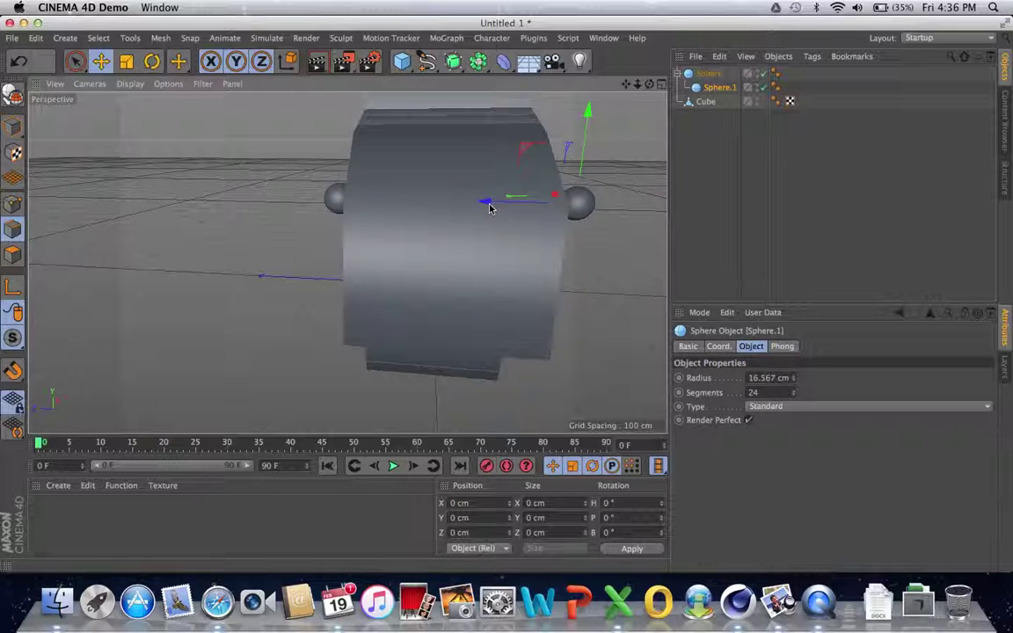
pyautogui.moveTo(626, 84); pyautogui.dragTo(550, 94)
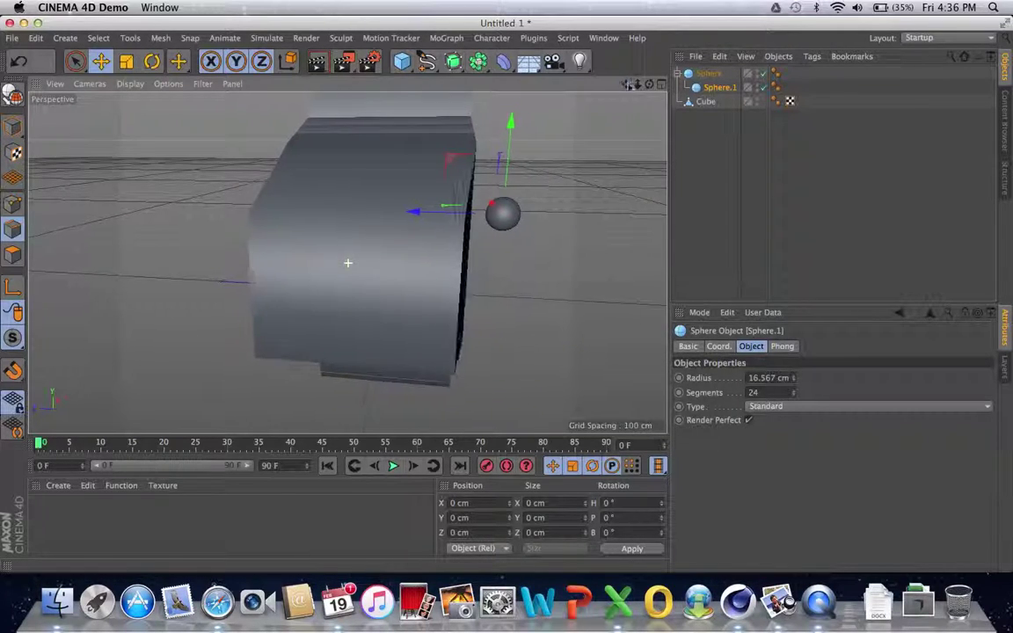
pyautogui.moveTo(414, 214); pyautogui.dragTo(400, 215)
pyautogui.moveTo(648, 83); pyautogui.dragTo(614, 86)
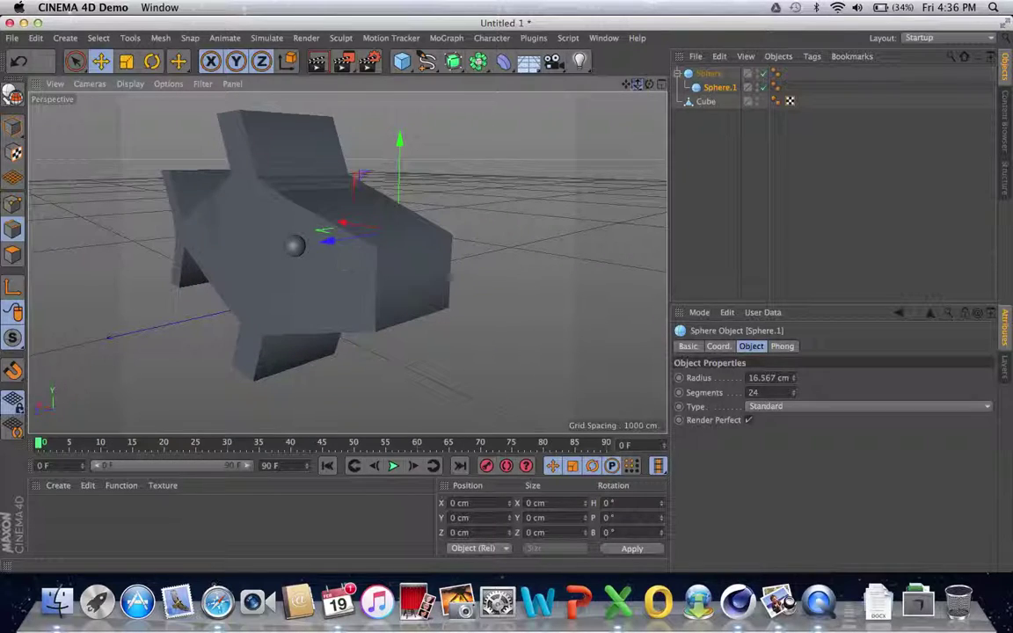
# - Rename the cube object as Shark and the parent sphere as Right Eye
pyautogui.doubleClick(706, 102)
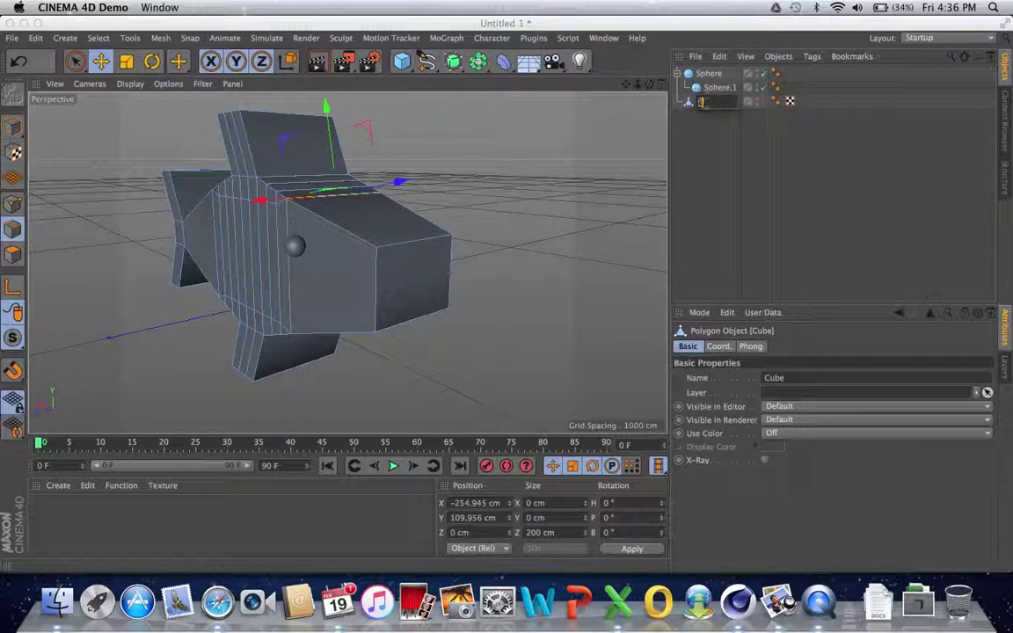
pyautogui.press('Return')
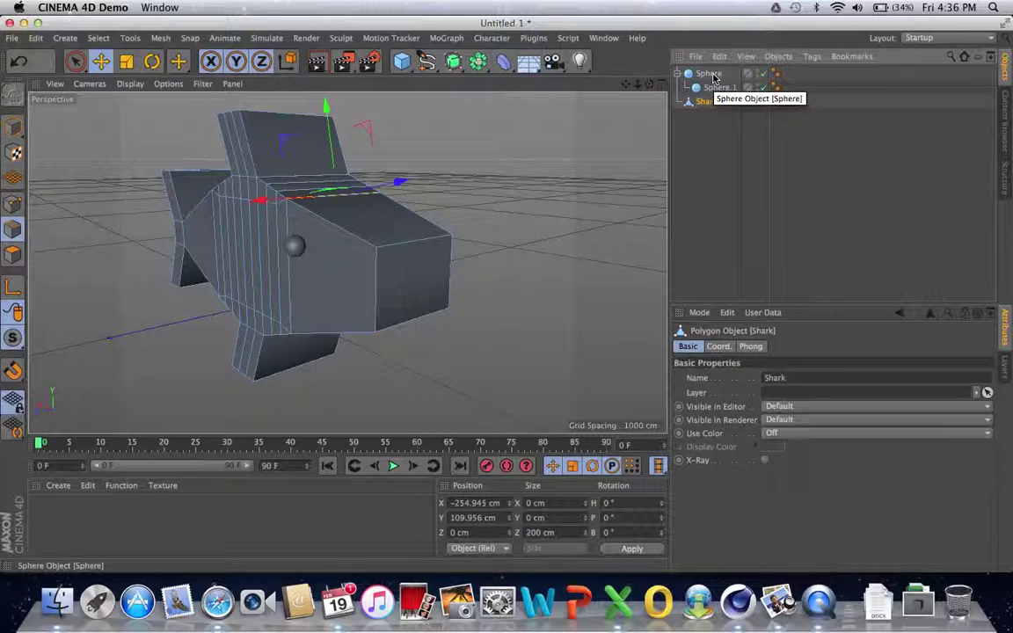
pyautogui.click(710, 75)
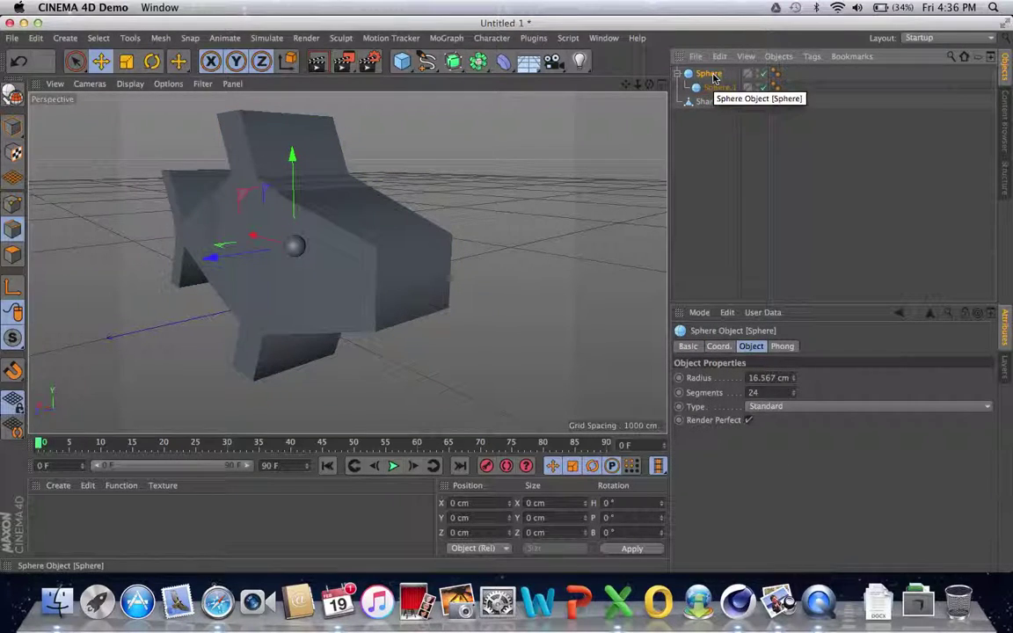
pyautogui.doubleClick(711, 75)
pyautogui.write('Right ')
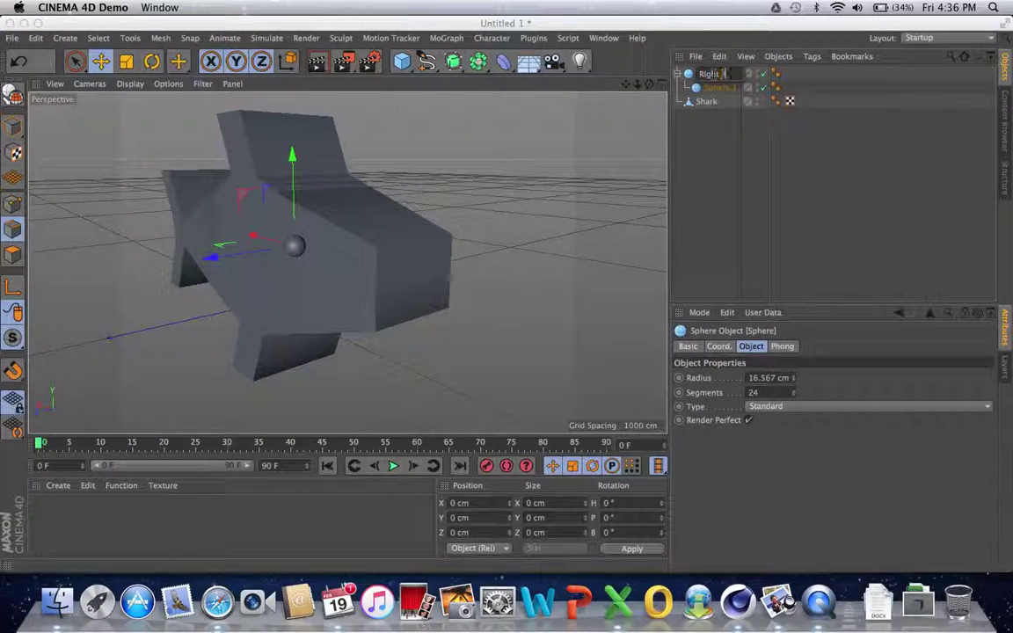
pyautogui.write('Eye')
pyautogui.press('Return')
# - Rename the nested sphere as Left Eye
pyautogui.doubleClick(723, 87)
pyautogui.write('Le')
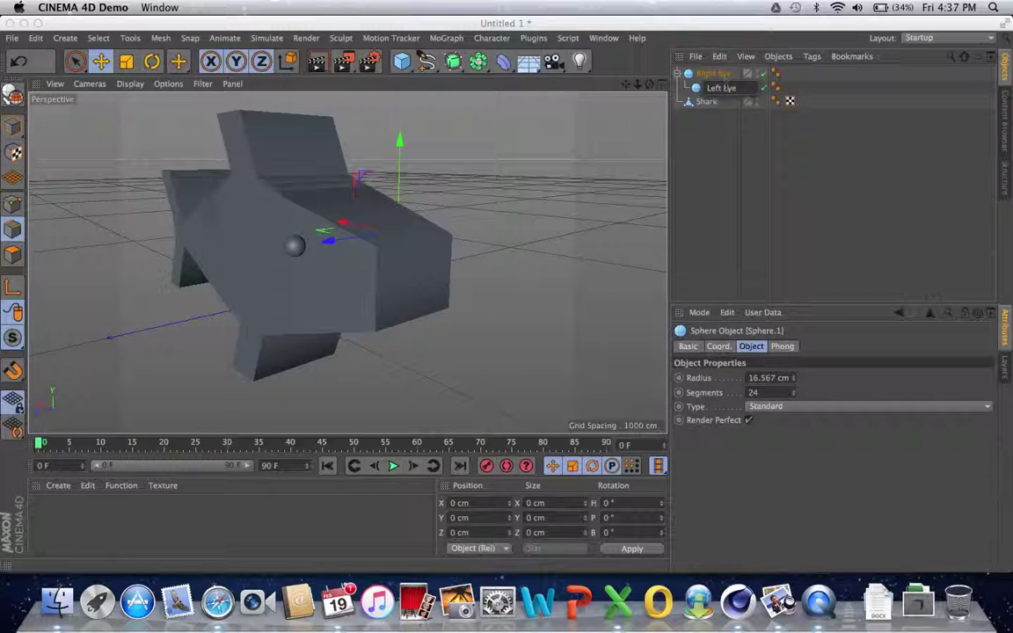
pyautogui.write('ft Eye')
pyautogui.press('Return')
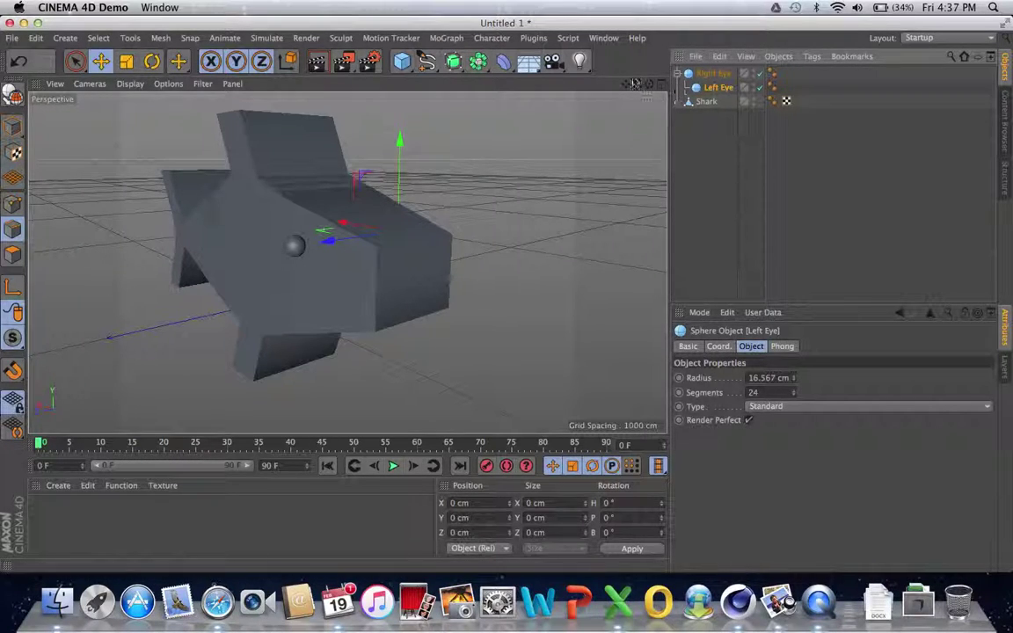
# - Create a new material and set its color to turquoise with RGB 22, 214, 217
pyautogui.moveTo(629, 84); pyautogui.dragTo(730, 91)
pyautogui.moveTo(647, 84)
pyautogui.mouseDown()
pyautogui.moveTo(690, 86)
pyautogui.moveTo(675, 89)
pyautogui.moveTo(698, 106)
pyautogui.moveTo(680, 93)
pyautogui.moveTo(783, 123)
pyautogui.moveTo(703, 100)
pyautogui.moveTo(492, 84)
pyautogui.moveTo(475, 94)
pyautogui.moveTo(461, 81)
pyautogui.moveTo(659, 88)
pyautogui.moveTo(648, 86)
pyautogui.mouseUp()
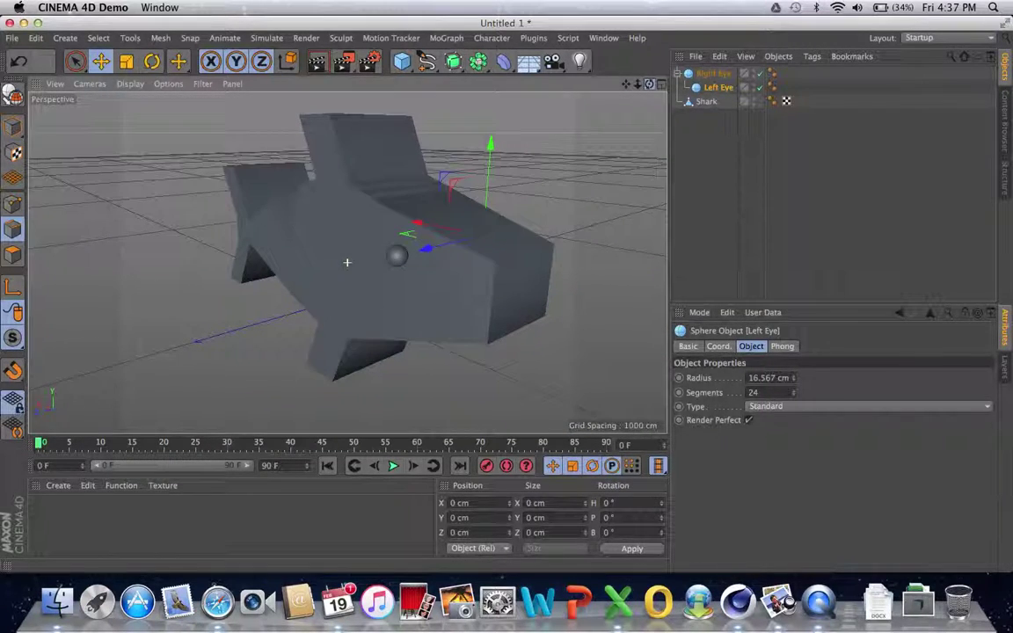
pyautogui.doubleClick(31, 511)
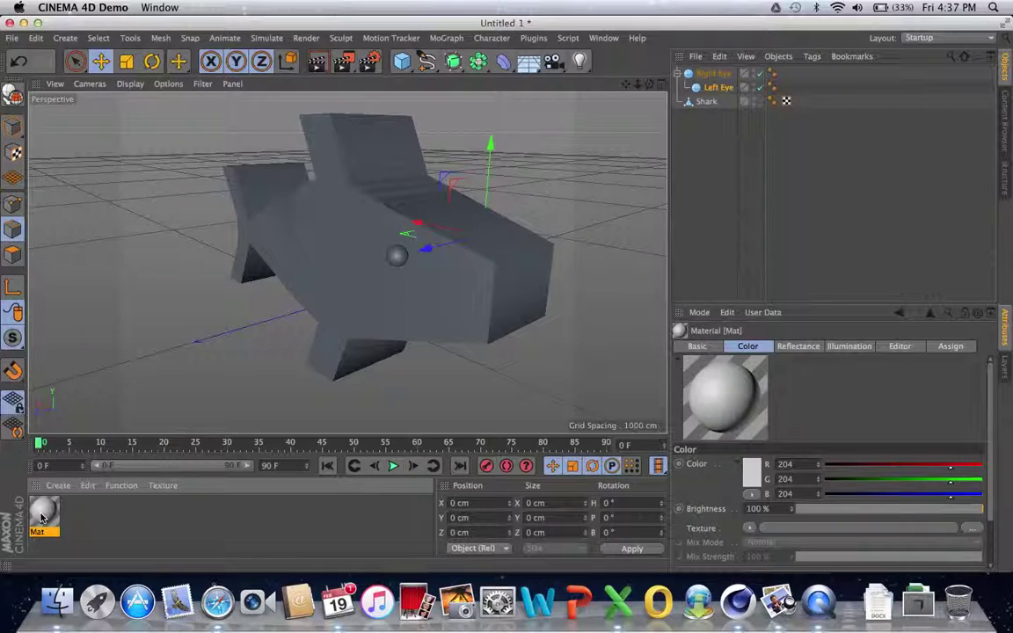
pyautogui.doubleClick(42, 515)
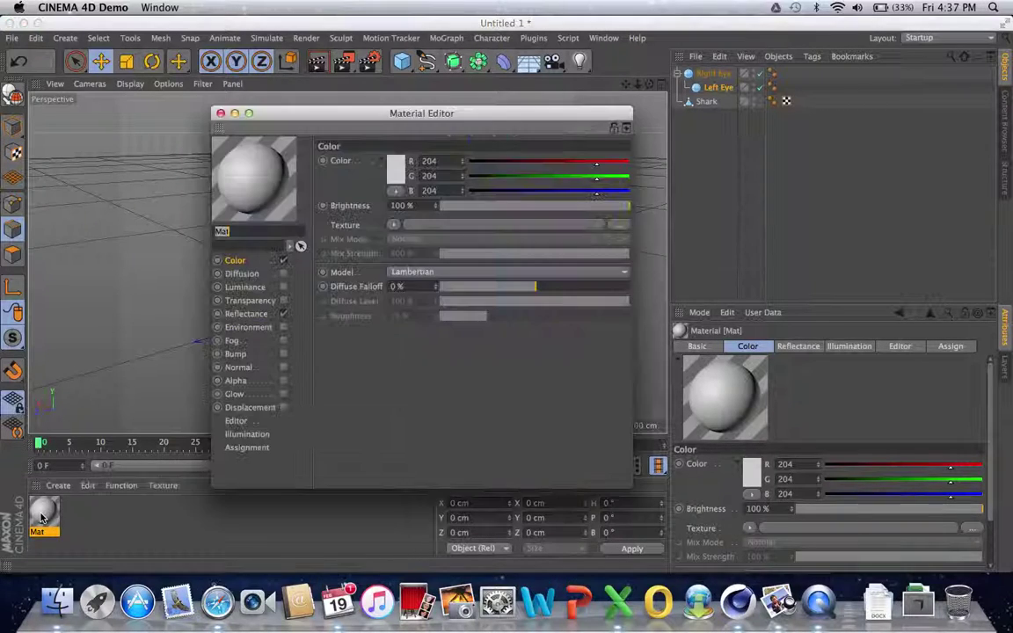
pyautogui.click(395, 169)
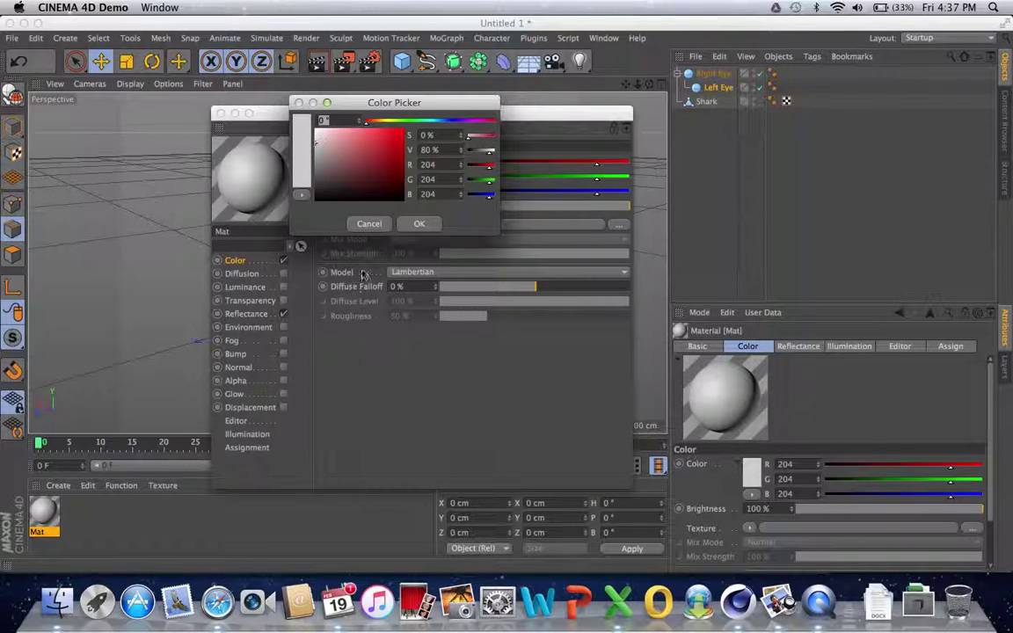
pyautogui.moveTo(432, 105); pyautogui.dragTo(481, 129)
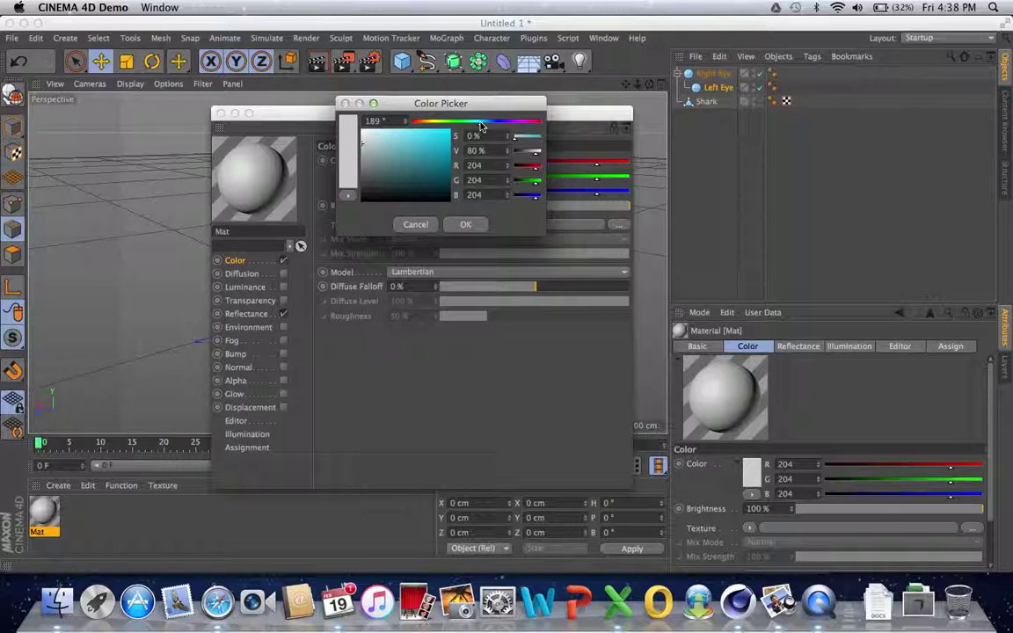
pyautogui.moveTo(417, 154)
pyautogui.mouseDown()
pyautogui.moveTo(401, 139)
pyautogui.moveTo(430, 135)
pyautogui.moveTo(414, 136)
pyautogui.moveTo(437, 149)
pyautogui.mouseUp()
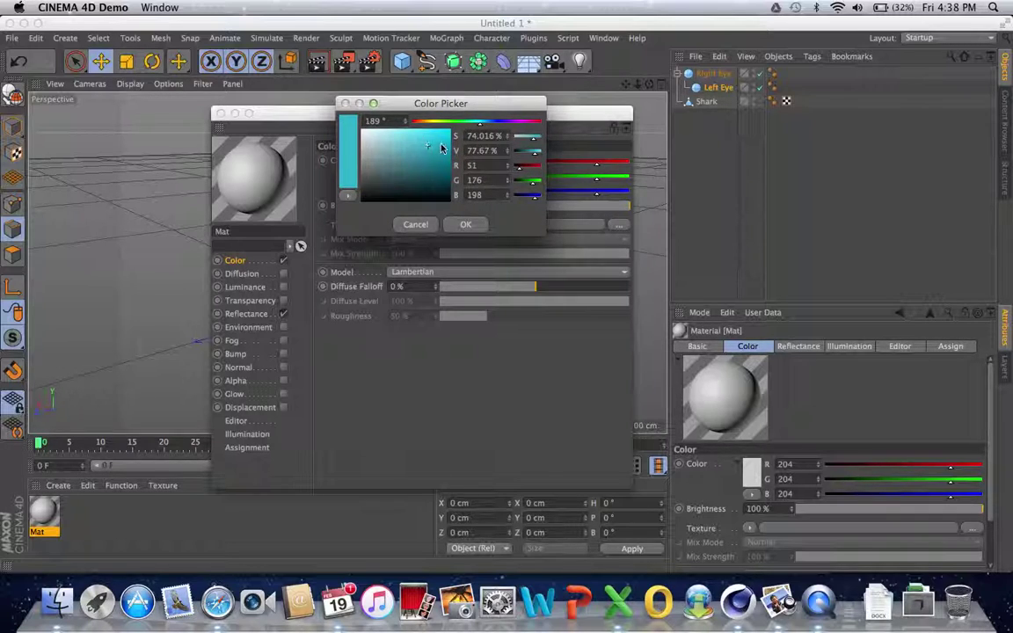
pyautogui.click(477, 121)
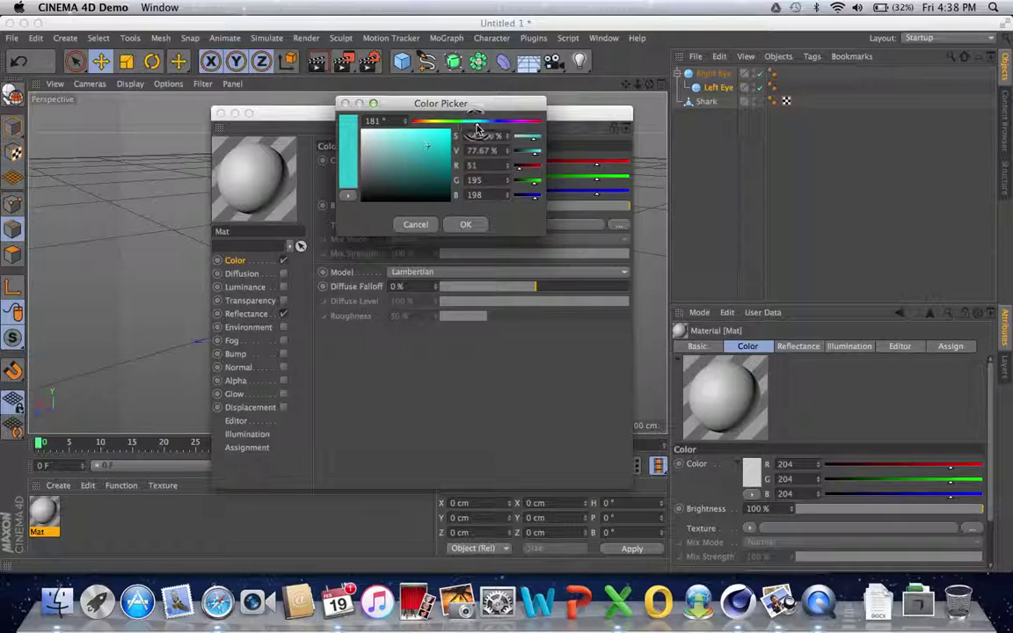
pyautogui.moveTo(427, 146)
pyautogui.mouseDown()
pyautogui.moveTo(413, 141)
pyautogui.moveTo(444, 142)
pyautogui.mouseUp()
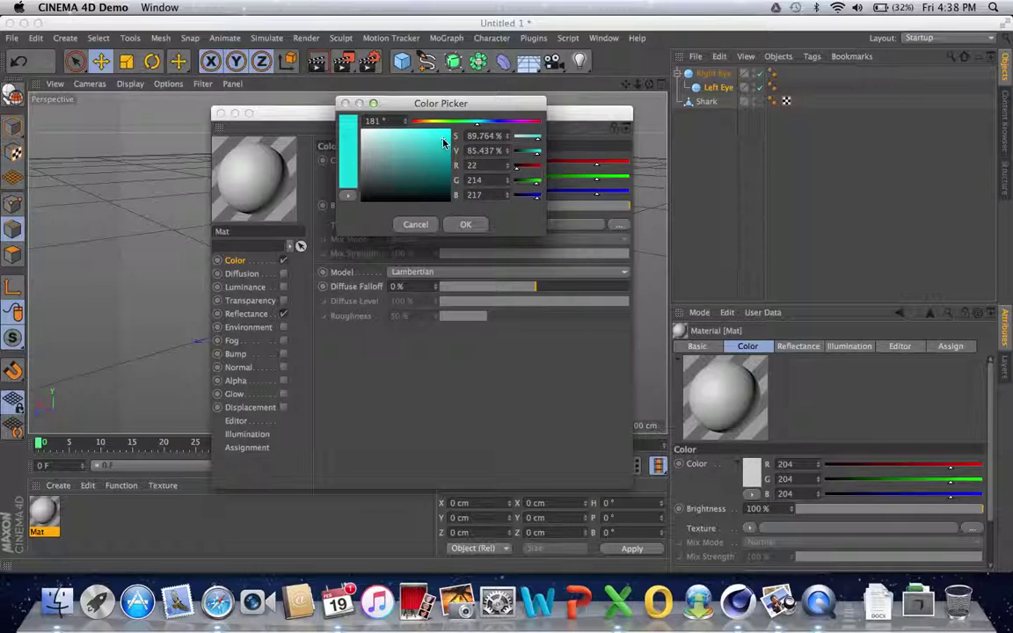
pyautogui.click(467, 225)
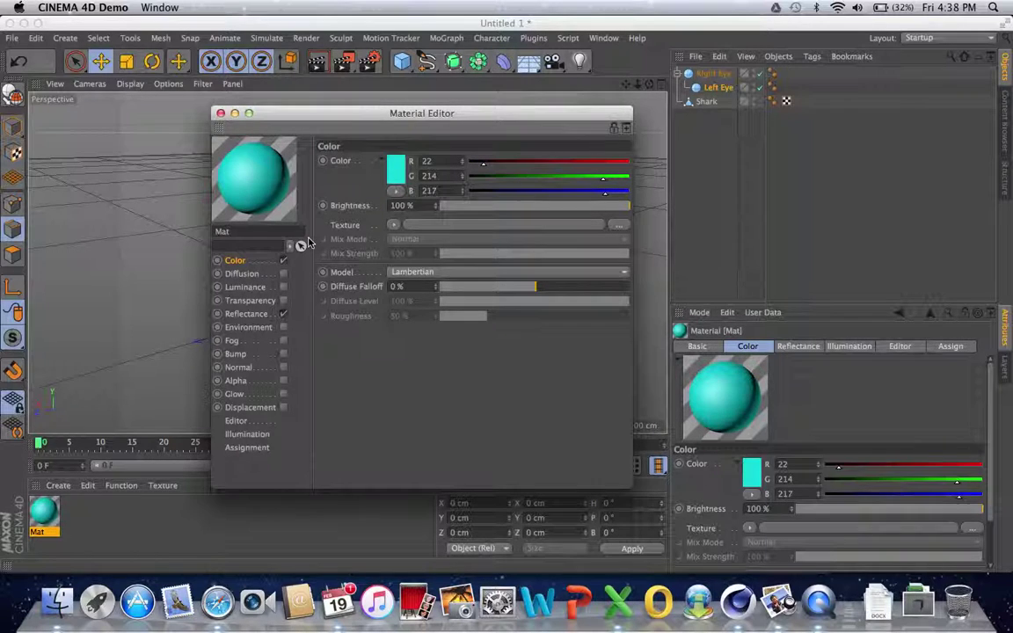
# - Replace the turquoise material's reflectance with a glow of 142 % outer strength, and apply the material to the shark body
pyautogui.click(283, 314)
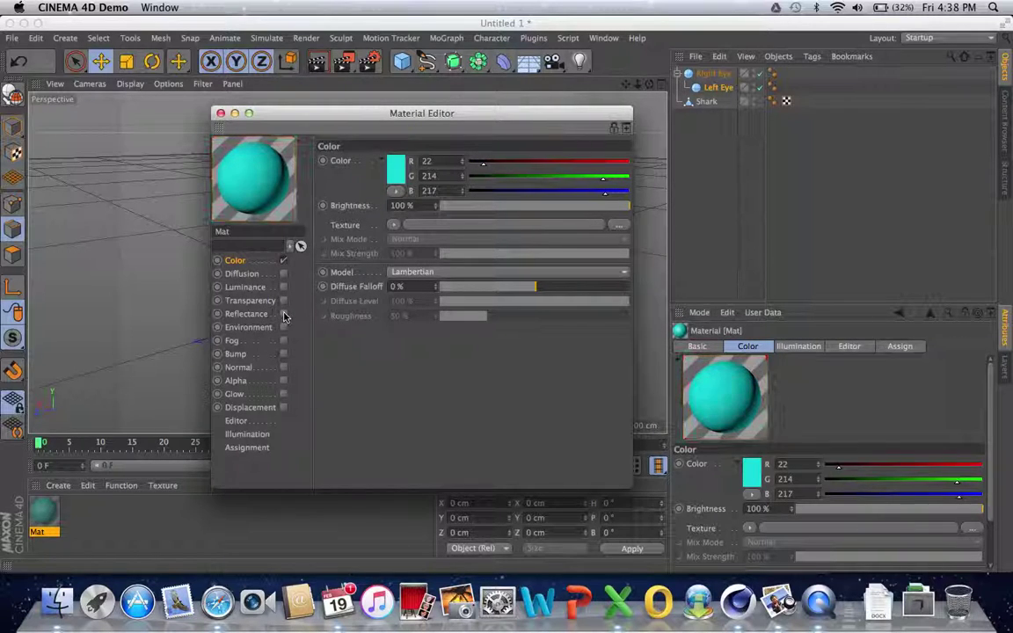
pyautogui.click(236, 395)
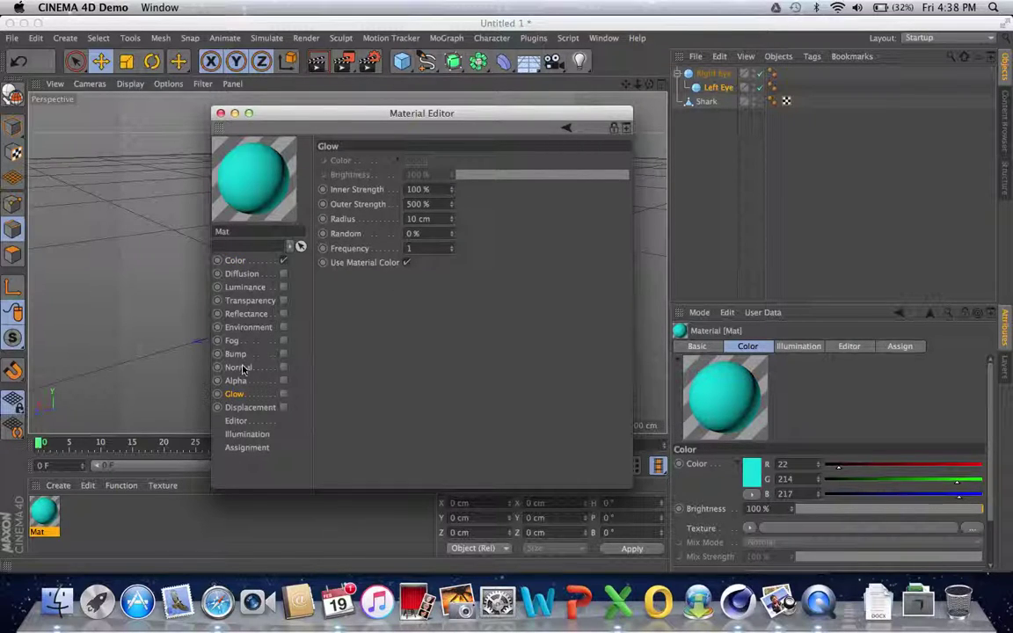
pyautogui.click(284, 394)
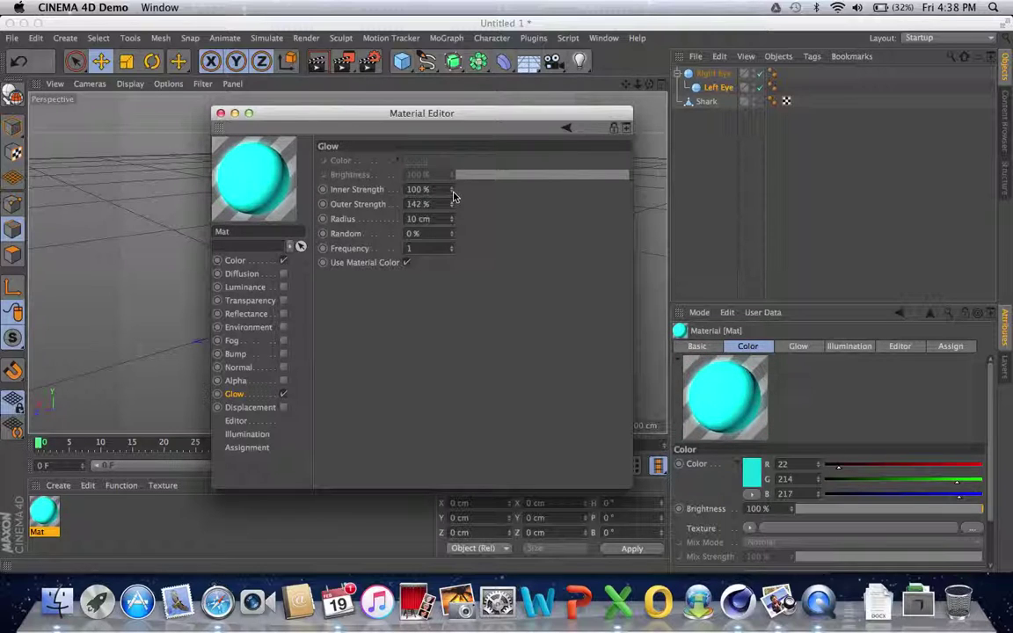
pyautogui.click(221, 113)
pyautogui.moveTo(47, 520); pyautogui.dragTo(471, 287)
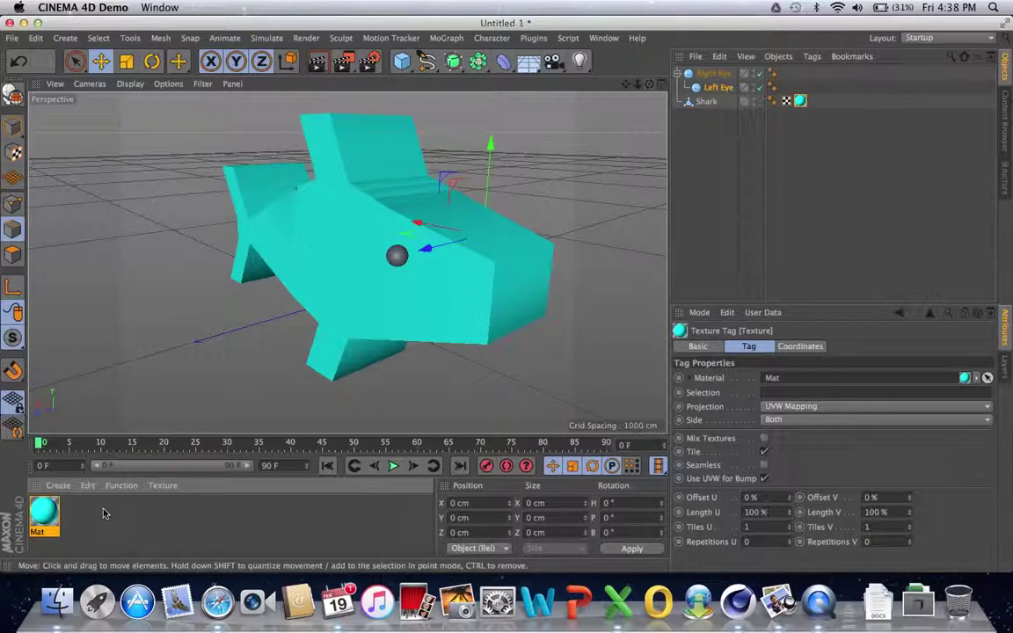
# - Create a second material and set its color to near-black with RGB 17, 4, 4
pyautogui.doubleClick(77, 516)
pyautogui.doubleClick(44, 512)
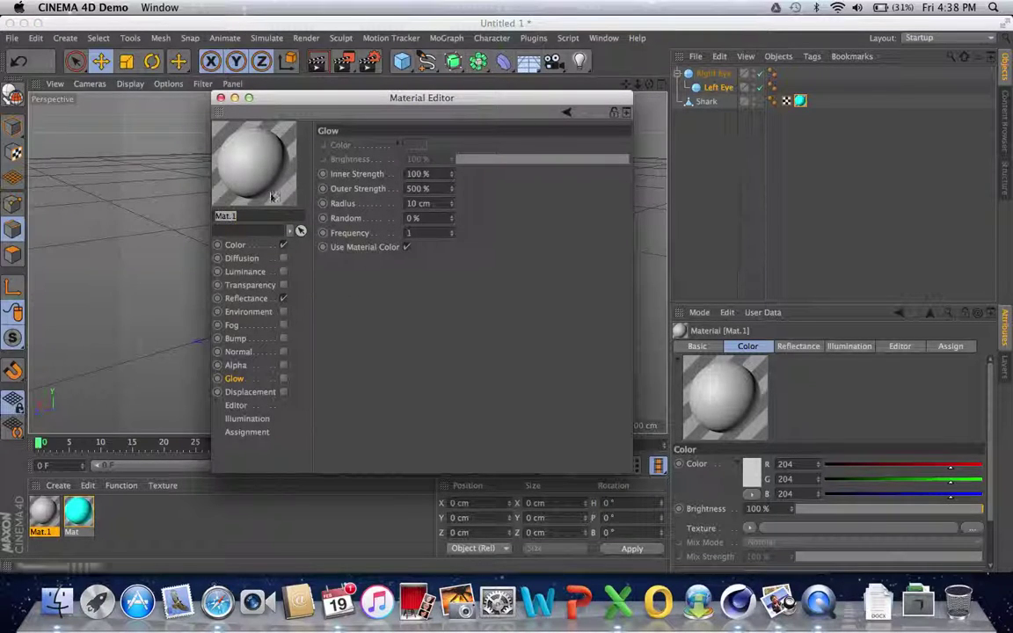
pyautogui.click(234, 244)
pyautogui.click(398, 155)
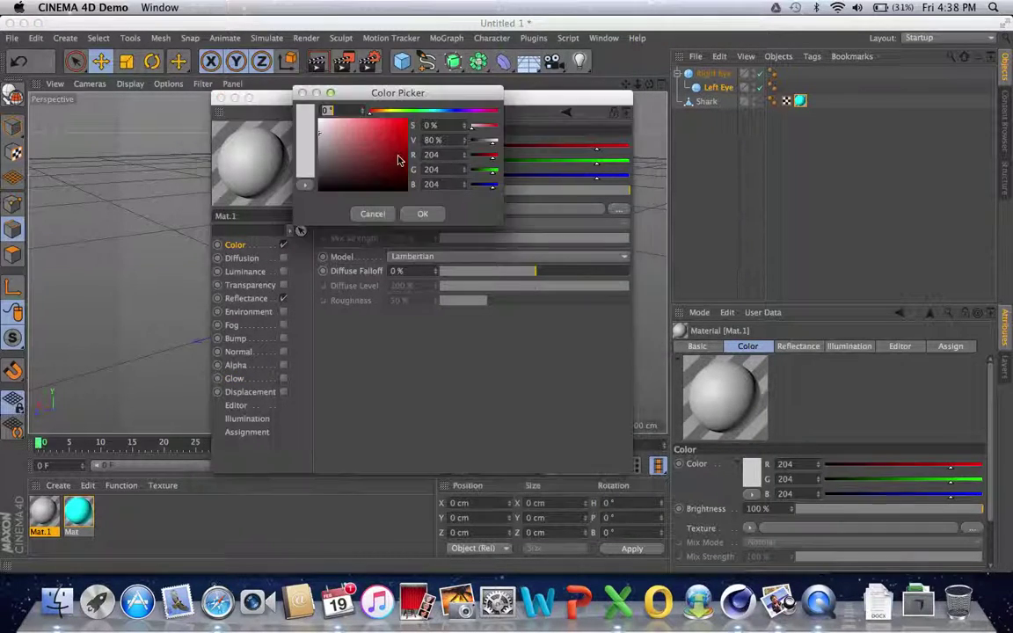
pyautogui.click(385, 184)
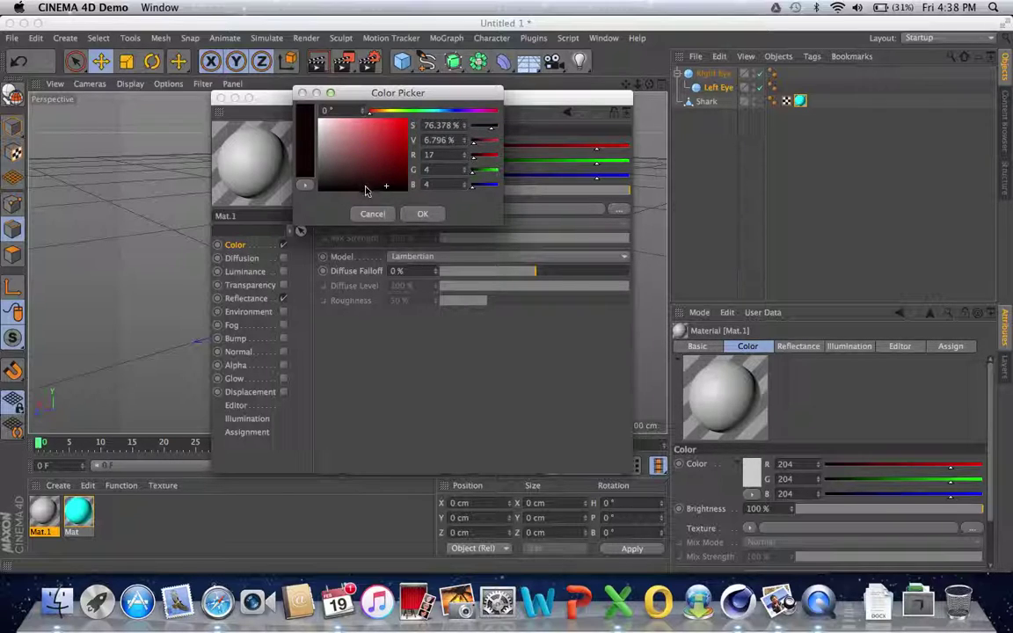
pyautogui.click(424, 215)
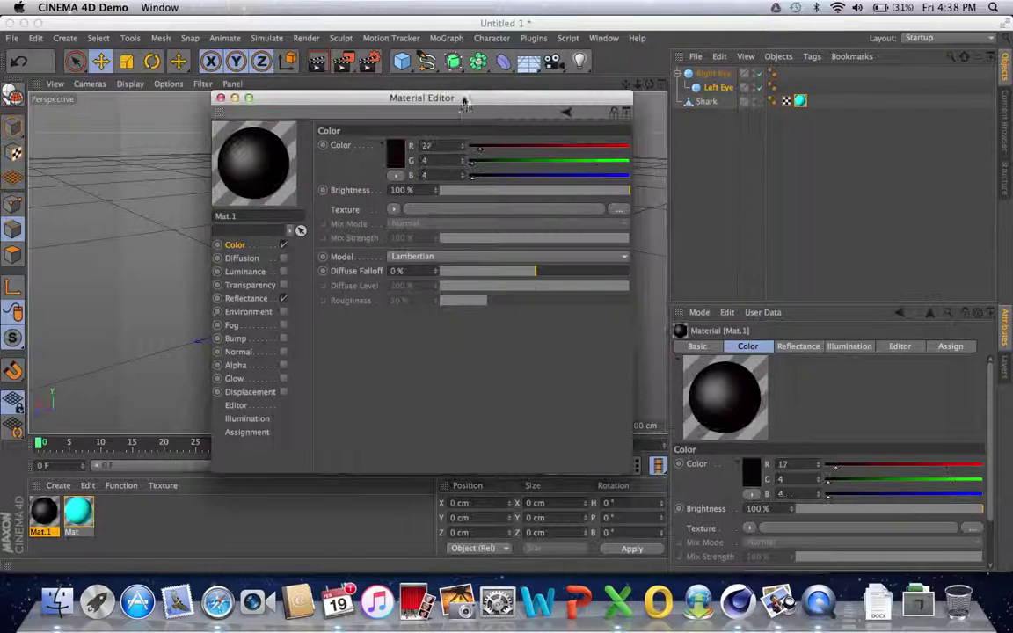
# - Apply the near-black material to the Right Eye object, keeping its reflectance enabled
pyautogui.click(283, 299)
pyautogui.click(283, 299)
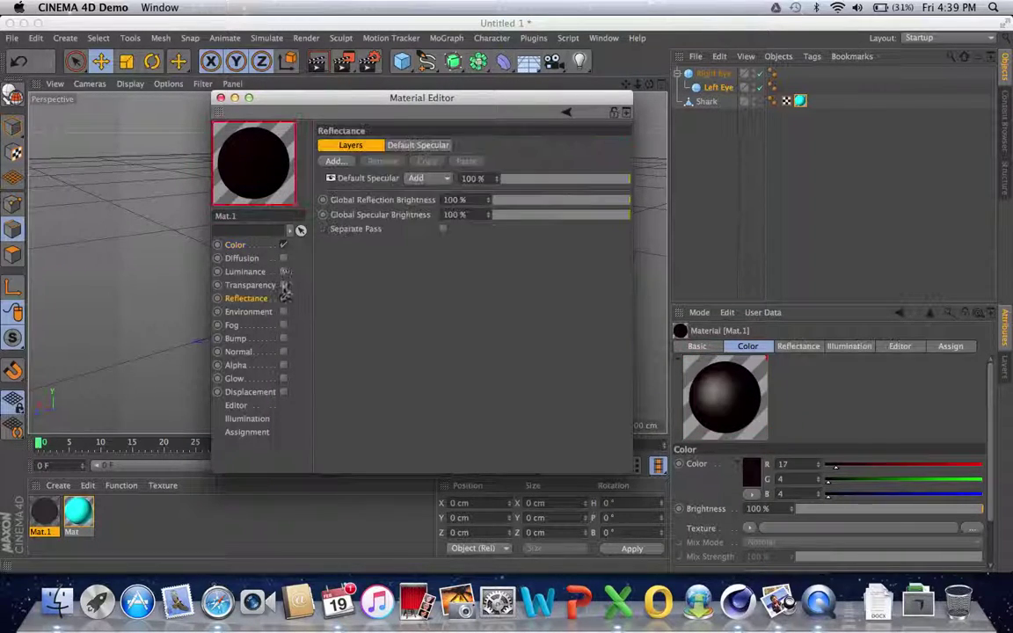
pyautogui.click(221, 98)
pyautogui.moveTo(51, 514); pyautogui.dragTo(712, 77)
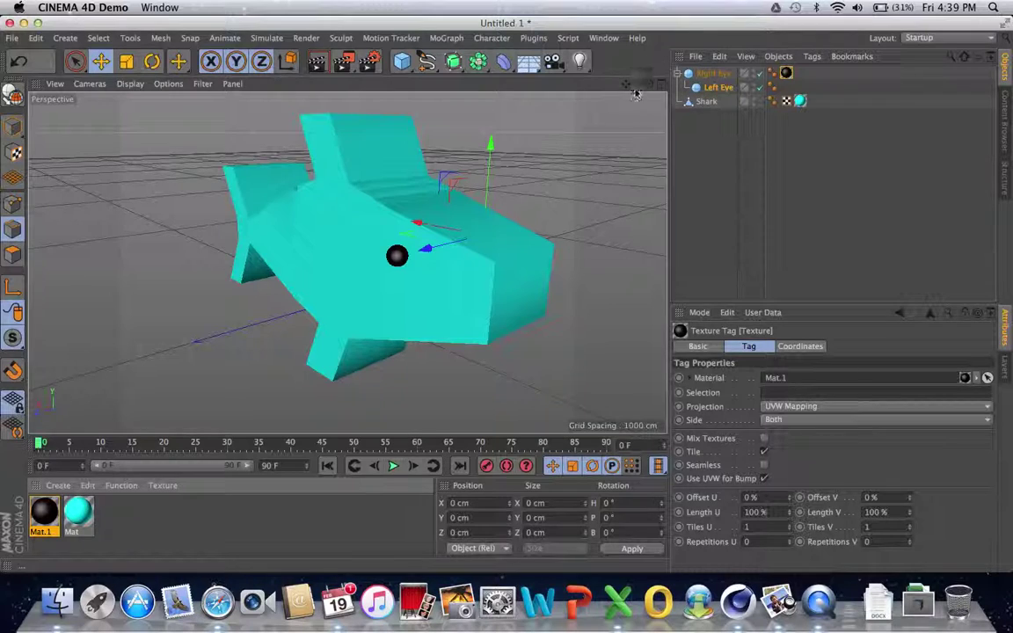
# - Render a preview of the shark in the viewport from a three-quarter front angle
pyautogui.moveTo(649, 84); pyautogui.dragTo(615, 84)
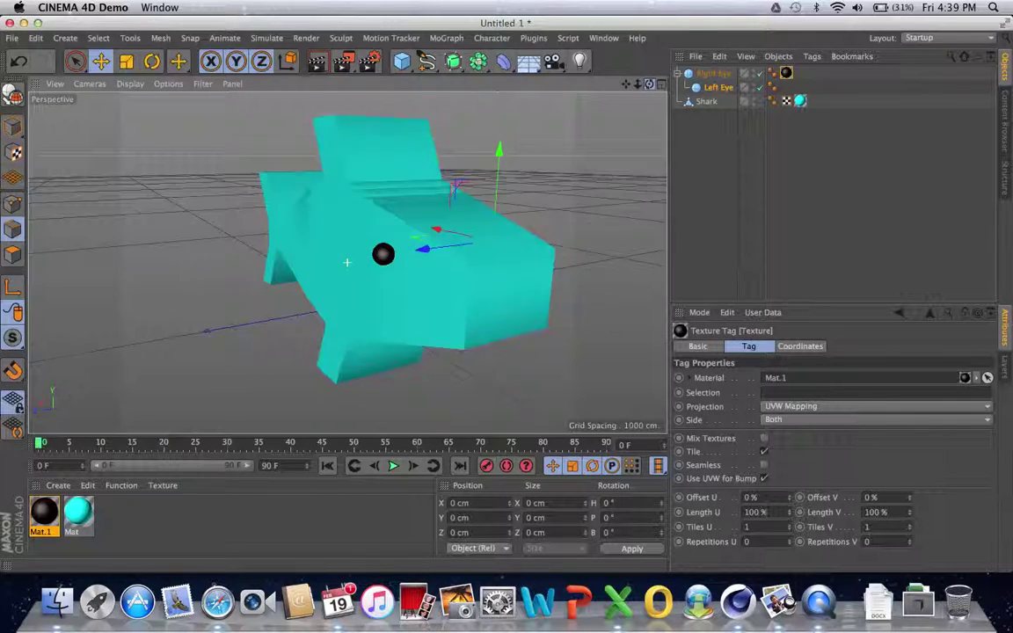
pyautogui.moveTo(346, 262); pyautogui.dragTo(345, 262)
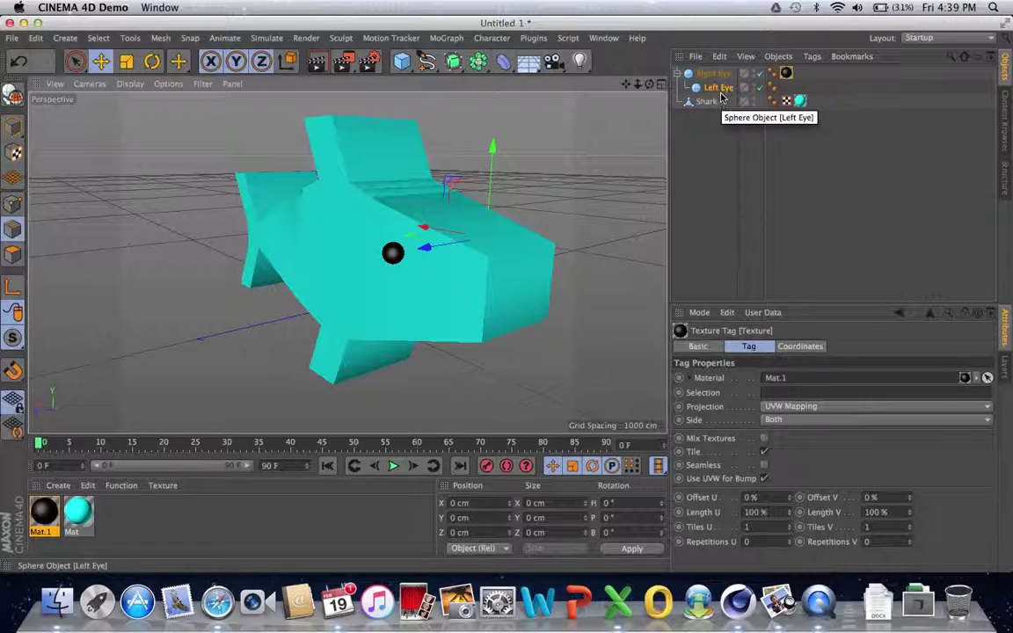
pyautogui.moveTo(650, 85); pyautogui.dragTo(562, 114)
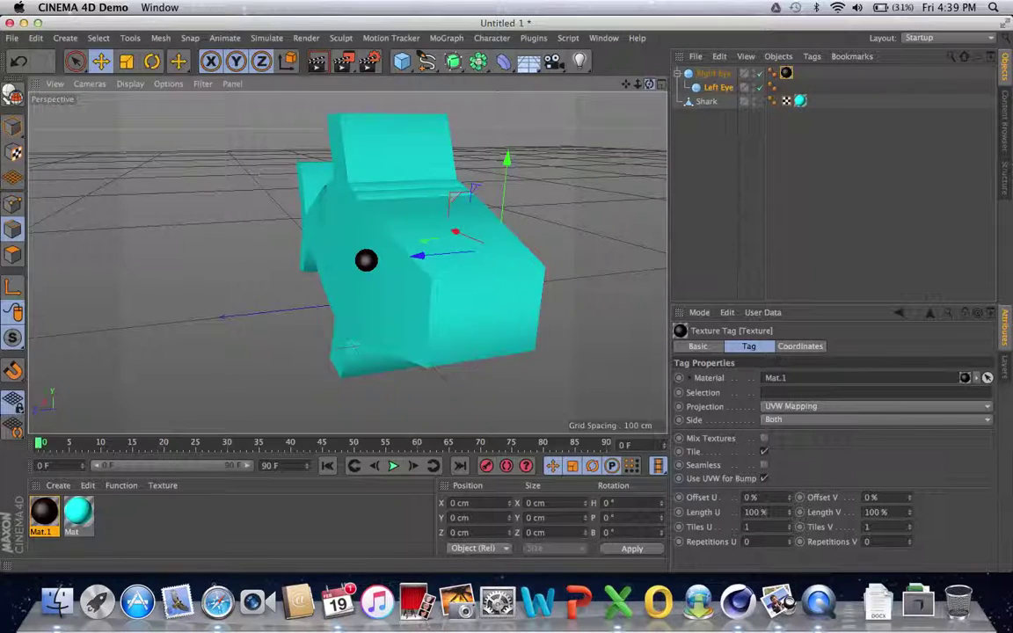
pyautogui.moveTo(650, 85); pyautogui.dragTo(676, 84)
pyautogui.moveTo(558, 91); pyautogui.dragTo(527, 95)
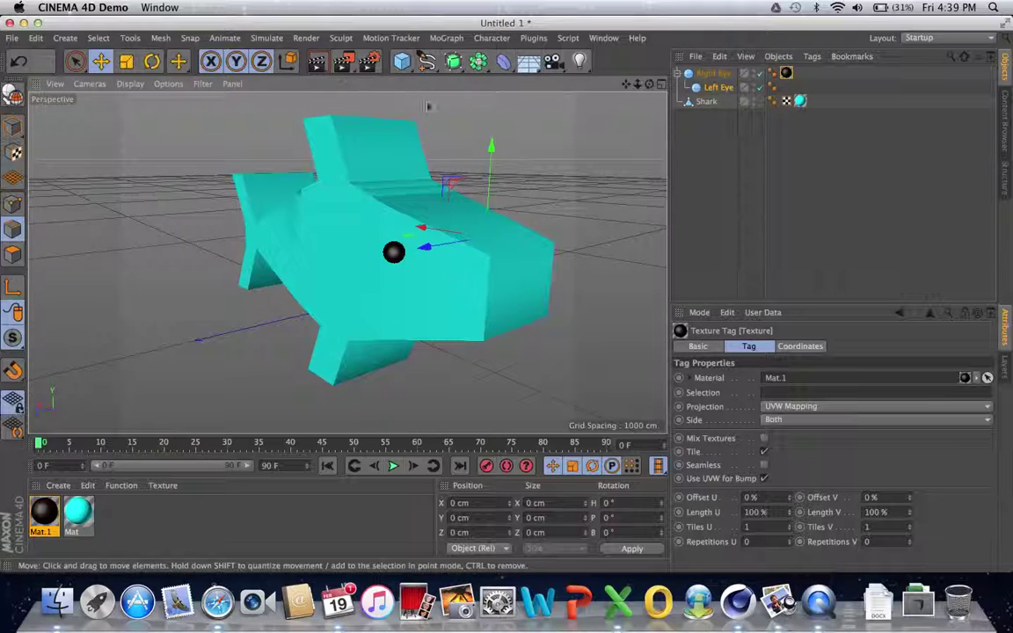
pyautogui.click(318, 63)
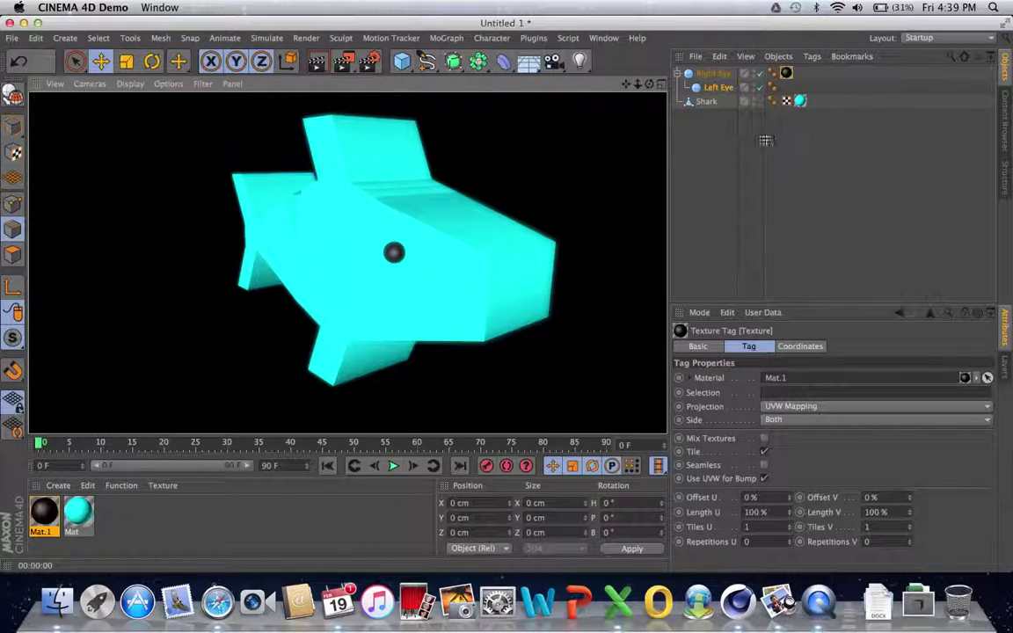
# - Inspect the Shark object from several sides and render a viewport preview from a front three-quarter angle
pyautogui.click(690, 163)
pyautogui.moveTo(649, 85); pyautogui.dragTo(774, 107)
pyautogui.moveTo(346, 262); pyautogui.dragTo(346, 263)
pyautogui.click(706, 102)
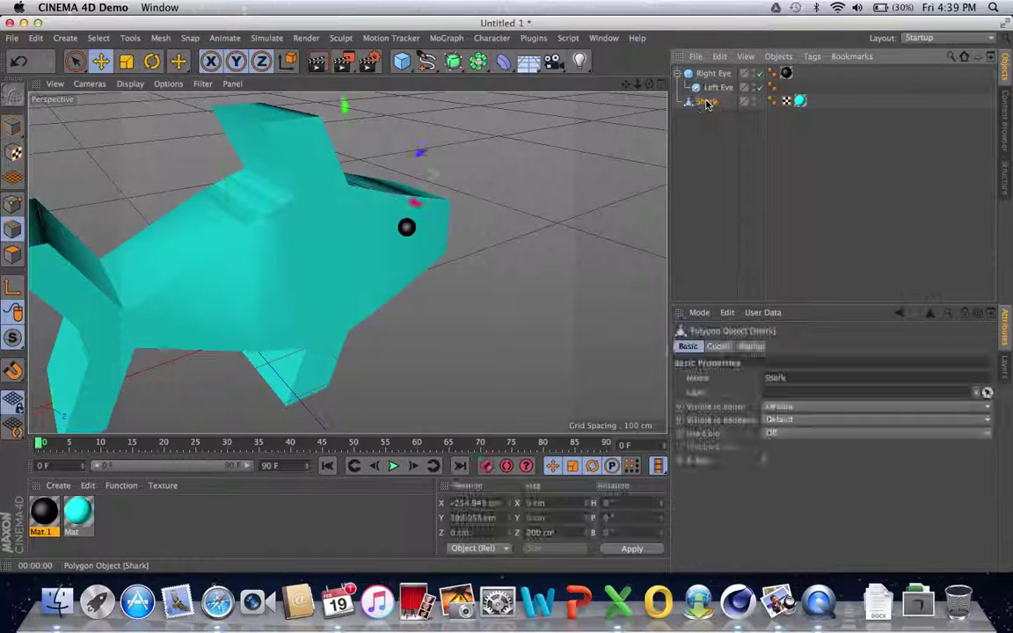
pyautogui.moveTo(626, 85); pyautogui.dragTo(347, 262)
pyautogui.moveTo(625, 88); pyautogui.dragTo(348, 262)
pyautogui.moveTo(637, 85); pyautogui.dragTo(347, 262)
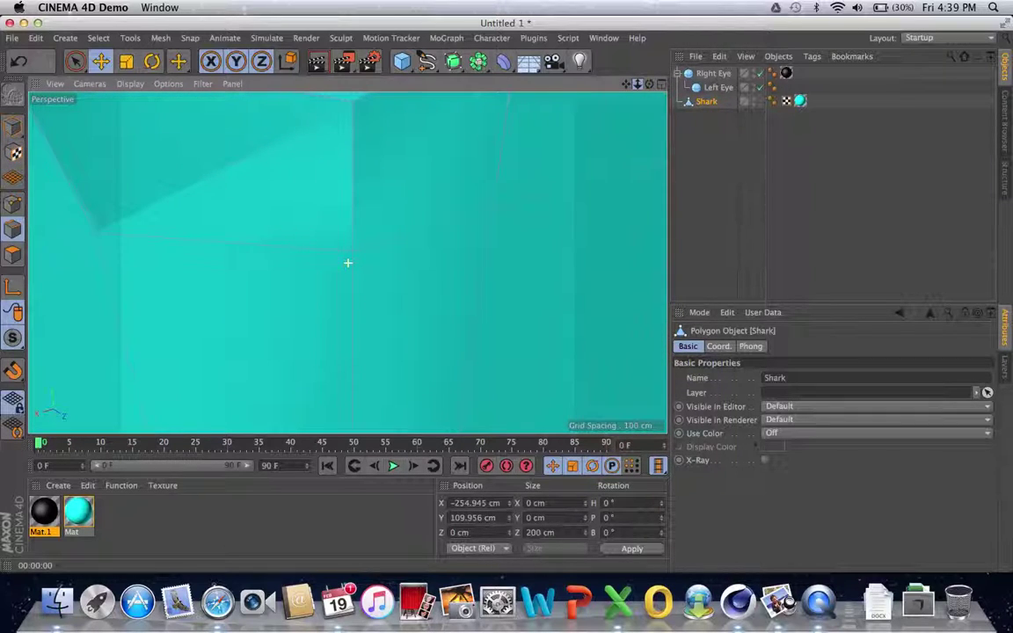
pyautogui.moveTo(636, 85); pyautogui.dragTo(346, 262)
pyautogui.moveTo(651, 85); pyautogui.dragTo(559, 95)
pyautogui.moveTo(649, 84); pyautogui.dragTo(603, 37)
pyautogui.moveTo(638, 83); pyautogui.dragTo(655, 75)
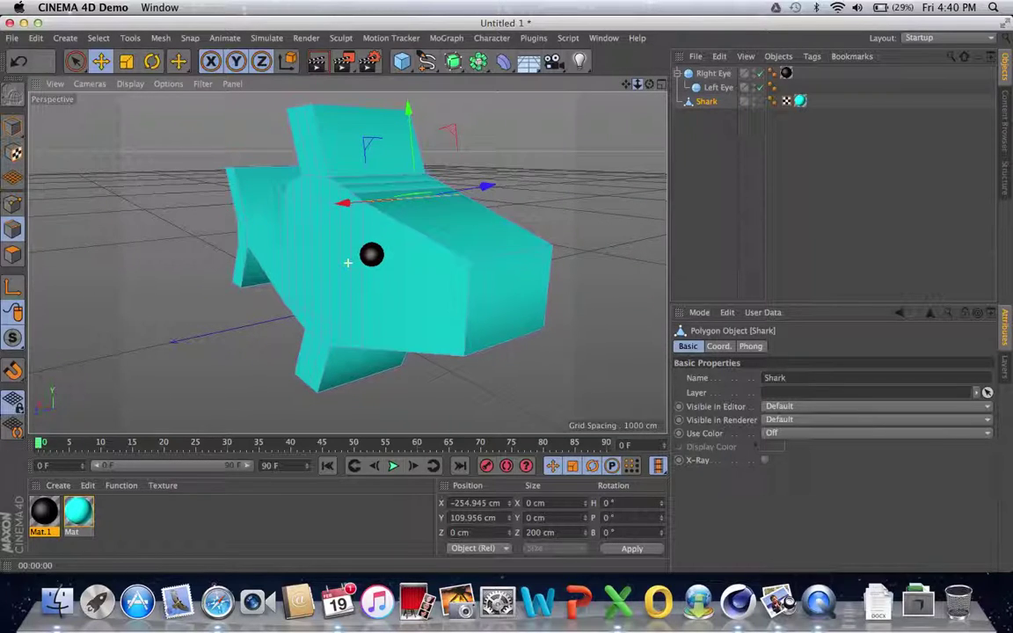
pyautogui.click(315, 64)
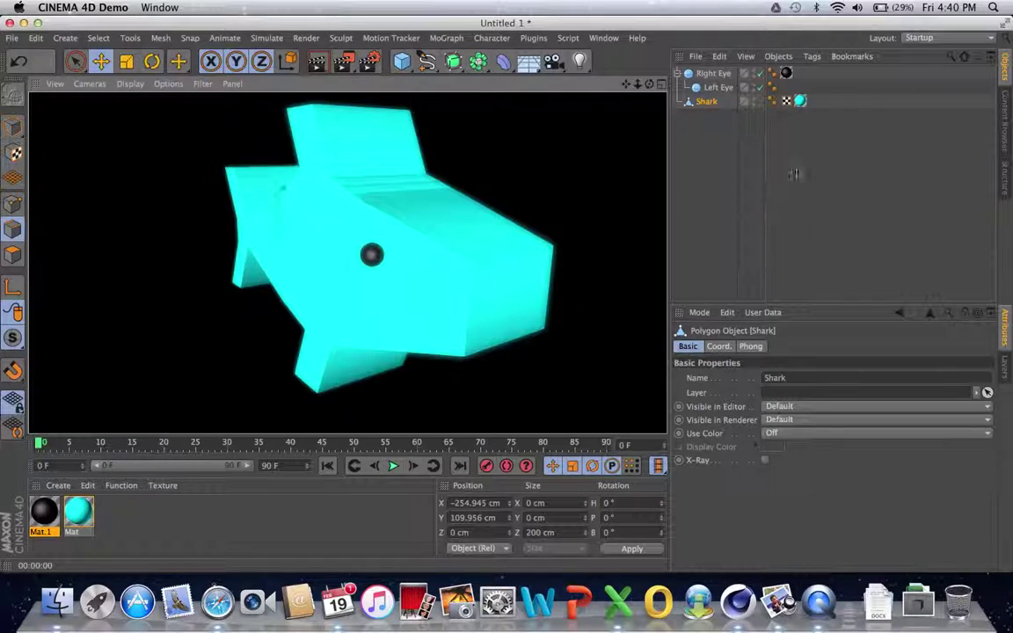
# - Render the shark from a slightly more side-on angle and compare it with the reference screenshot in Preview
pyautogui.click(648, 84)
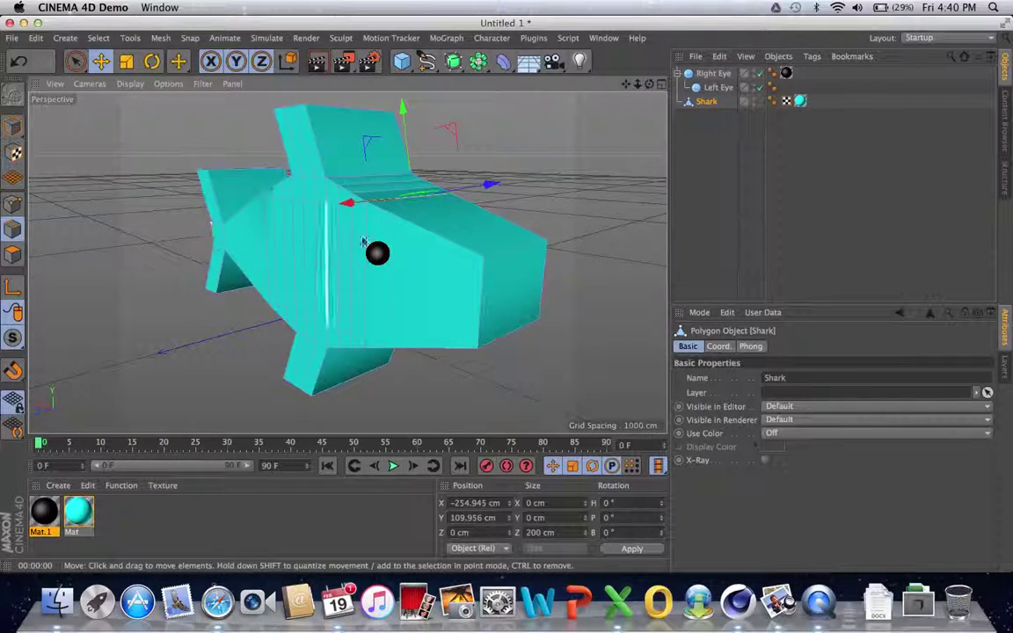
pyautogui.click(318, 63)
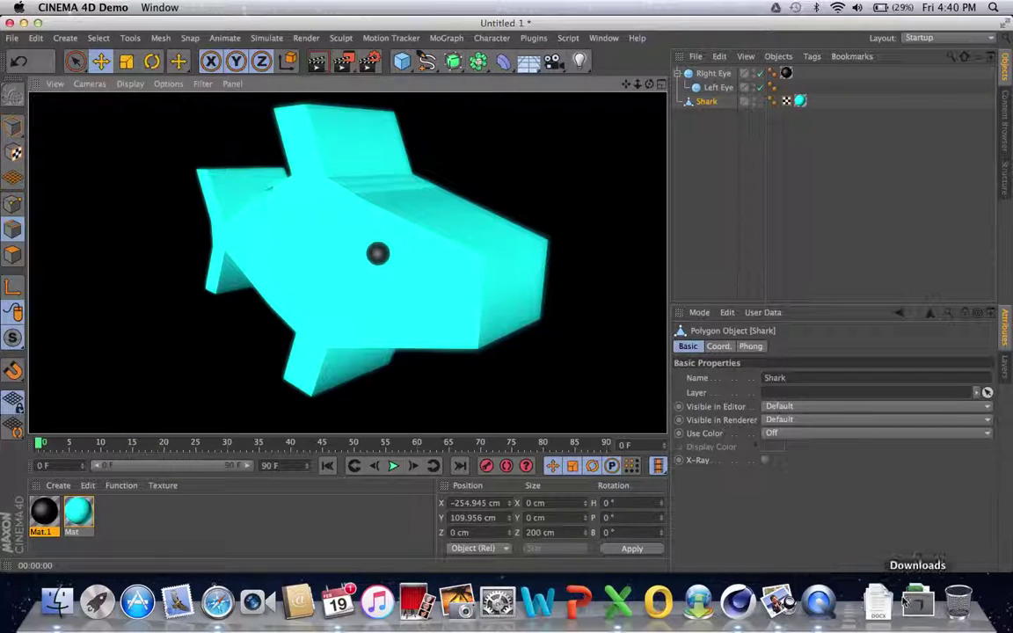
pyautogui.click(778, 602)
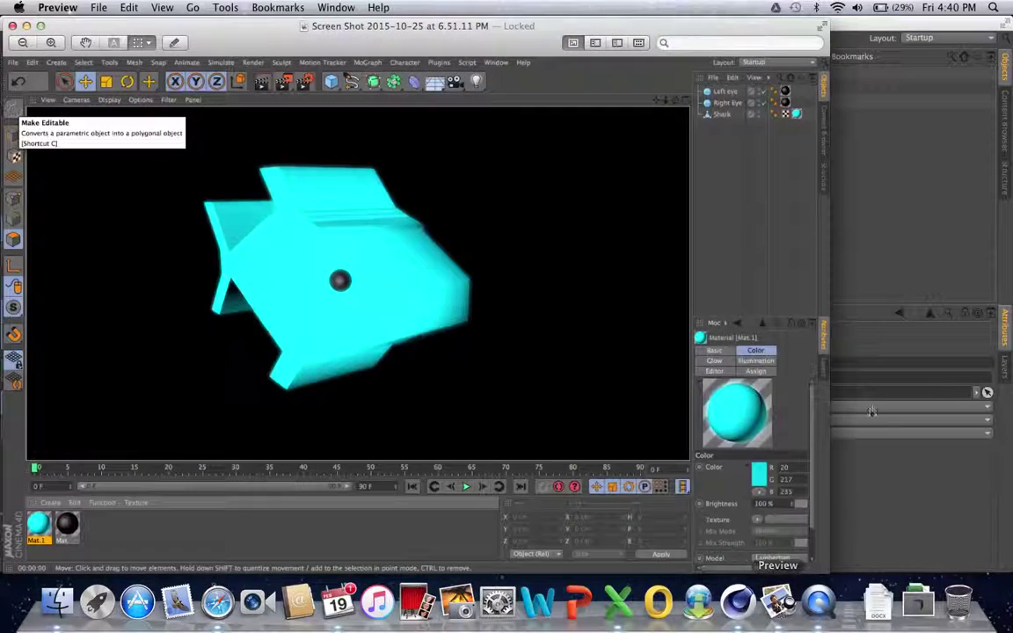
pyautogui.click(888, 178)
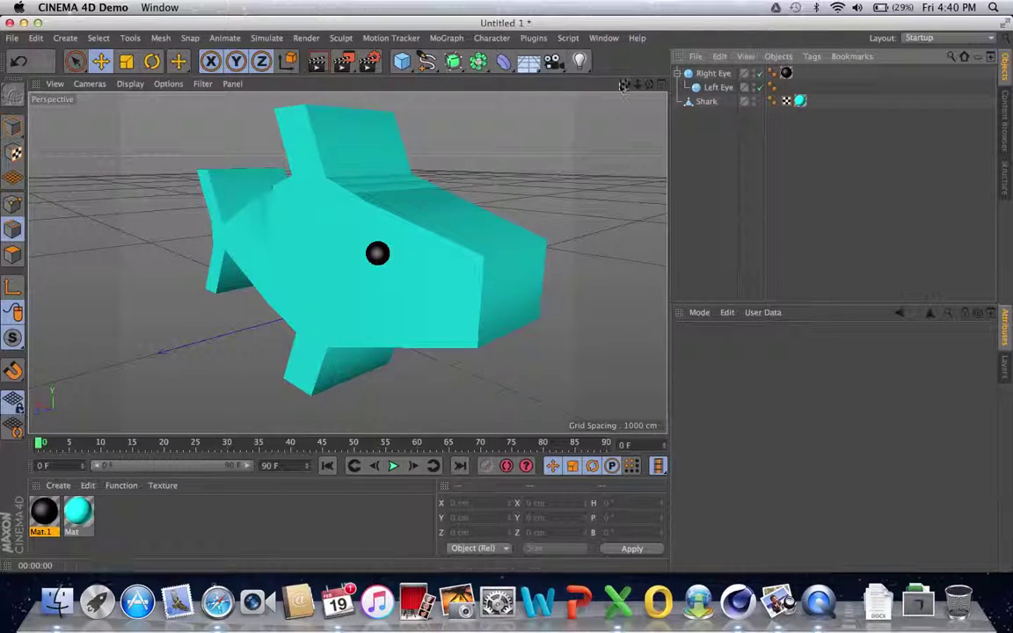
# - Render the shark from a more frontal angle and check it against the reference screenshot in Preview
pyautogui.moveTo(650, 83); pyautogui.dragTo(595, 73)
pyautogui.keyDown('alt'); pyautogui.moveTo(346, 261); pyautogui.dragTo(342, 263); pyautogui.keyUp('alt')
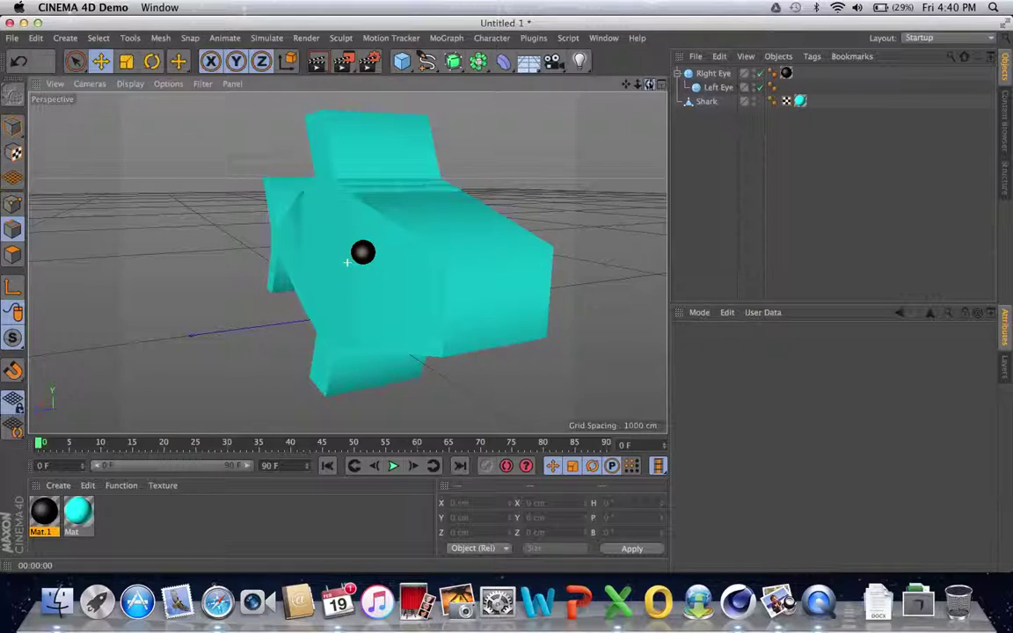
pyautogui.click(324, 67)
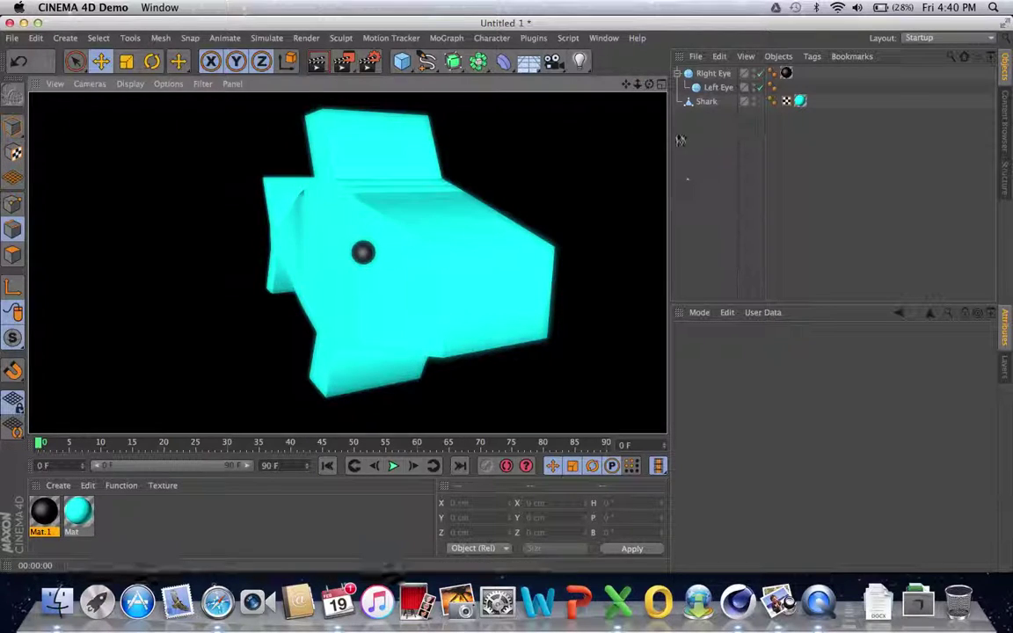
pyautogui.moveTo(650, 85); pyautogui.dragTo(656, 86)
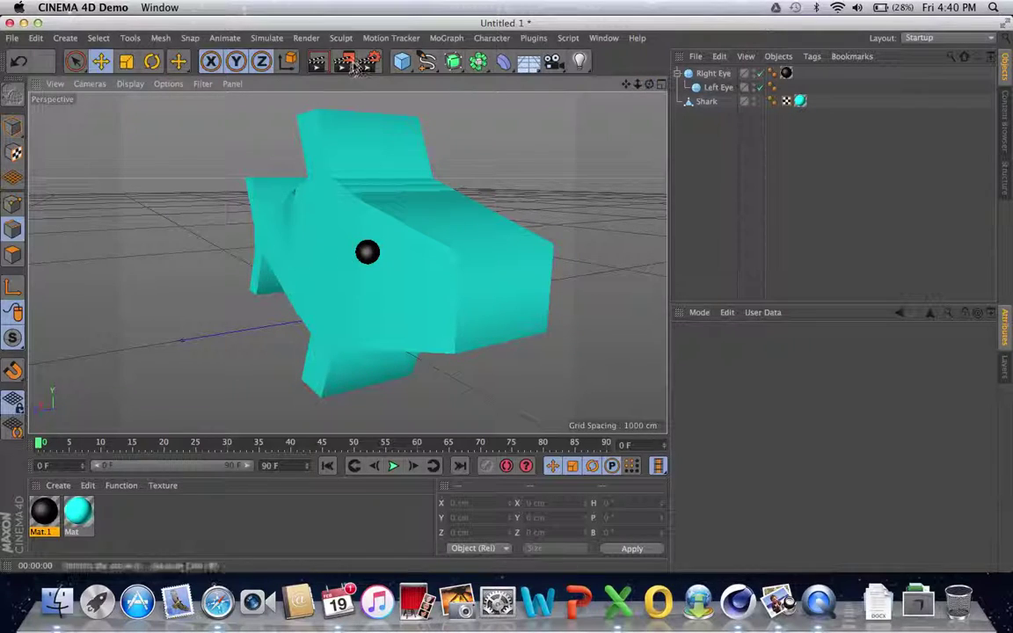
pyautogui.click(317, 62)
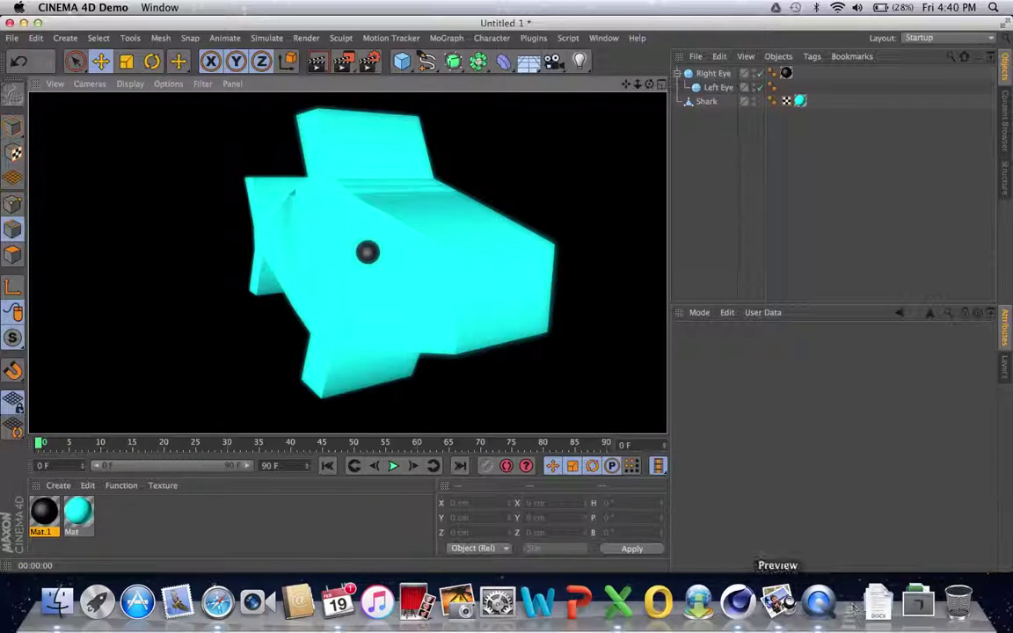
pyautogui.click(778, 602)
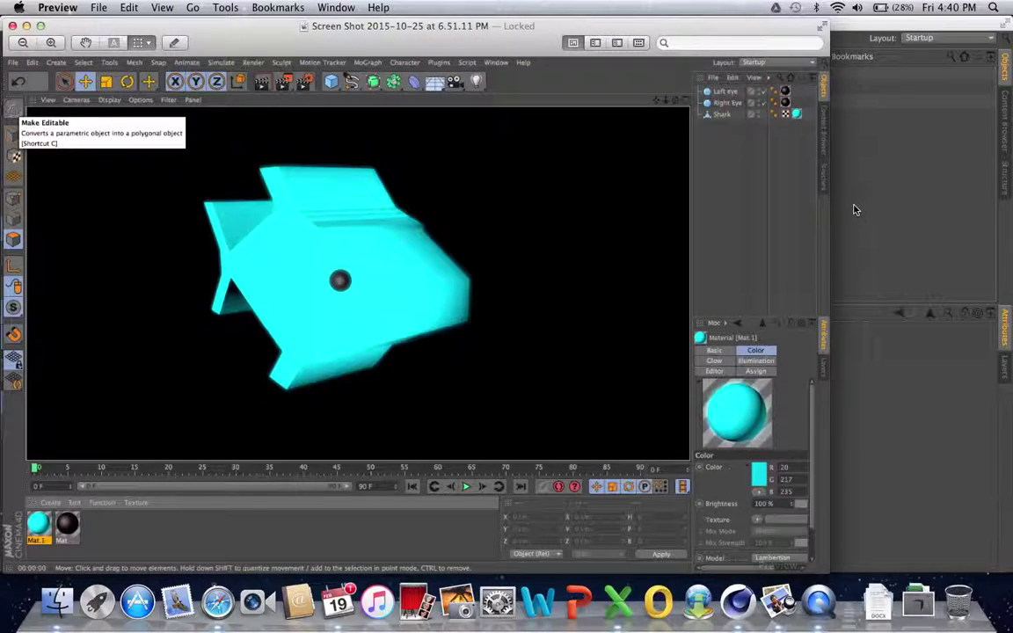
pyautogui.click(888, 171)
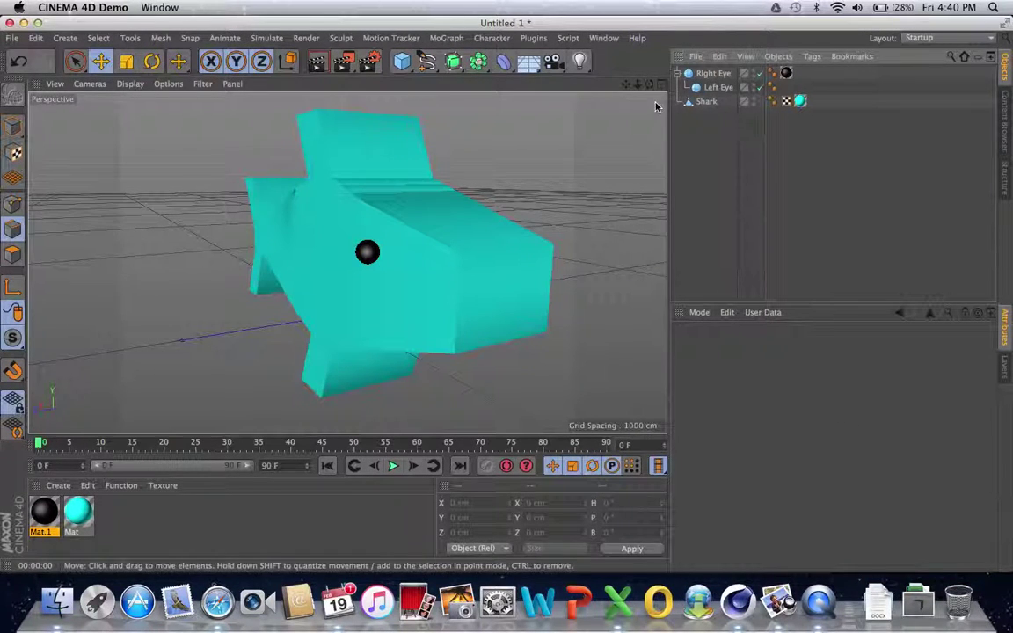
# - Add the end faces of the Shark's dorsal and bottom fins to the polygon selection
pyautogui.moveTo(649, 84); pyautogui.dragTo(721, 84)
pyautogui.moveTo(580, 92); pyautogui.dragTo(597, 88)
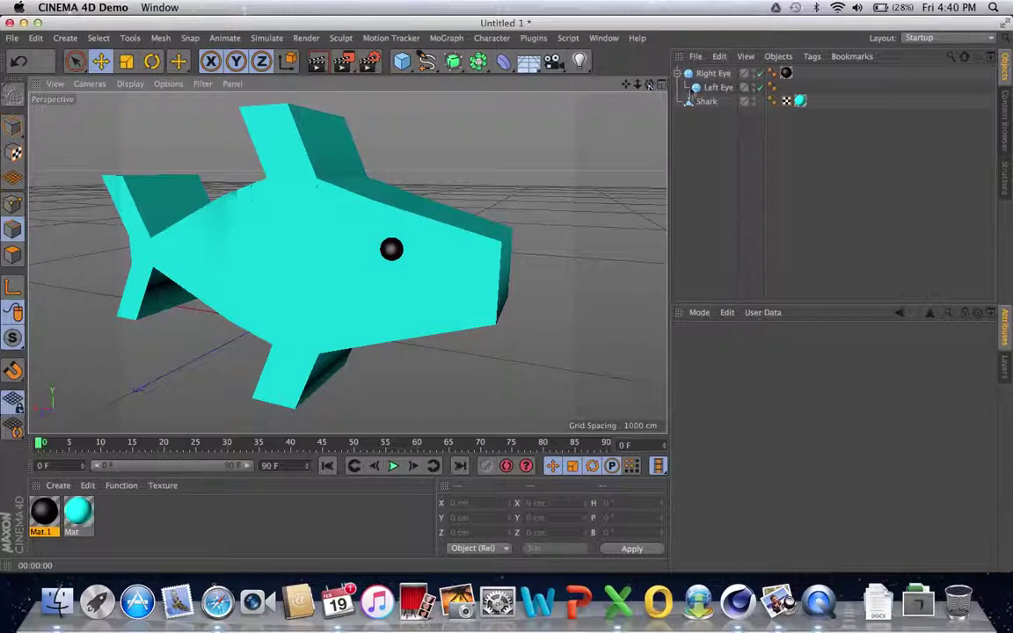
pyautogui.click(678, 102)
pyautogui.moveTo(649, 85); pyautogui.dragTo(669, 132)
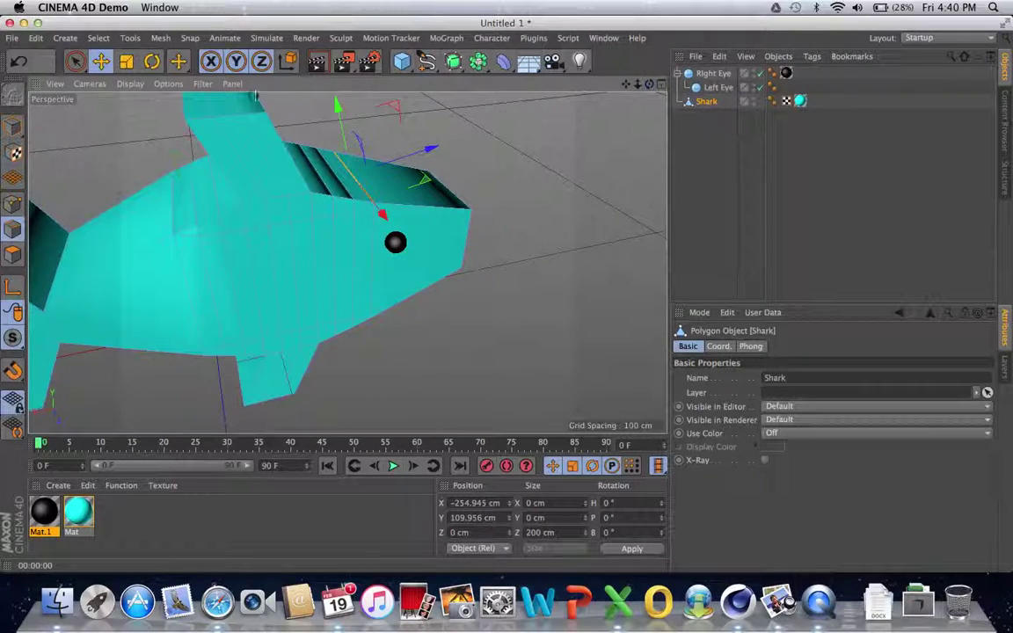
pyautogui.click(12, 256)
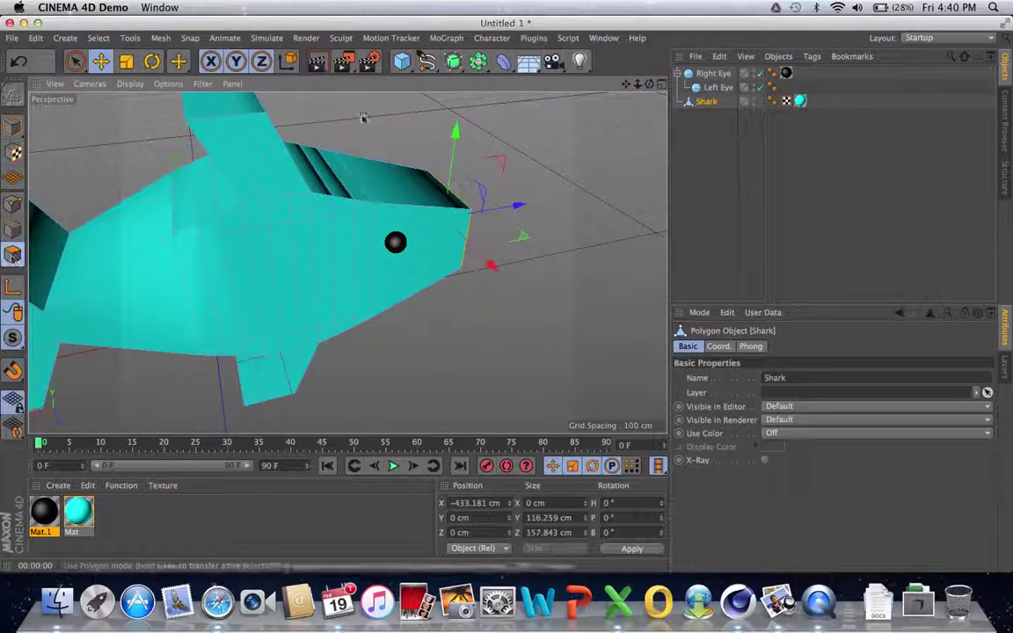
pyautogui.moveTo(625, 84); pyautogui.dragTo(643, 92)
pyautogui.keyDown('alt'); pyautogui.moveTo(347, 262); pyautogui.dragTo(338, 268); pyautogui.keyUp('alt')
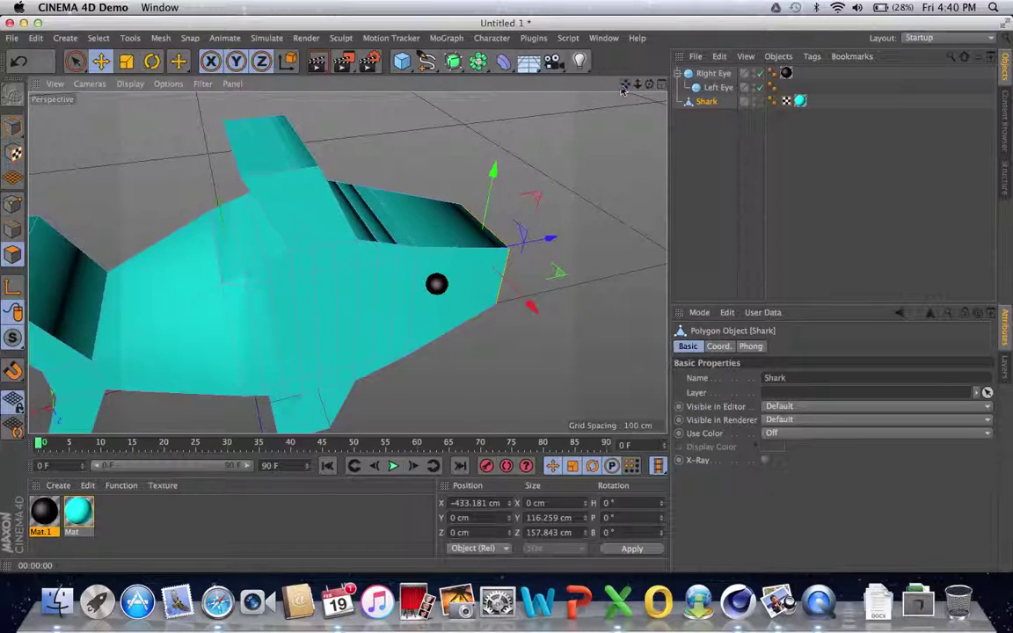
pyautogui.click(274, 161)
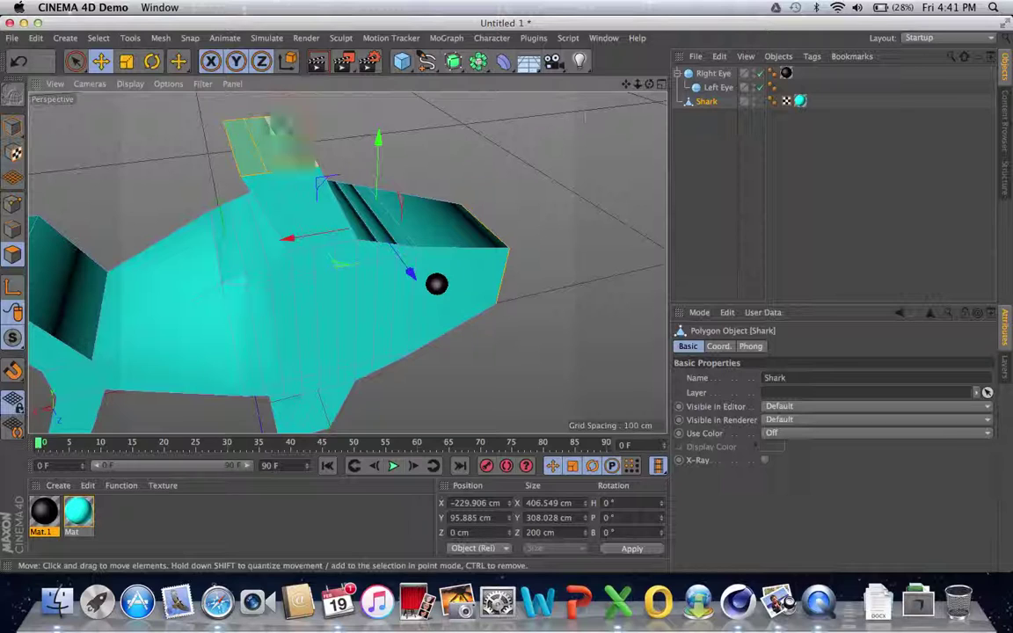
pyautogui.moveTo(628, 88); pyautogui.dragTo(634, 0)
pyautogui.moveTo(650, 89); pyautogui.dragTo(427, 309)
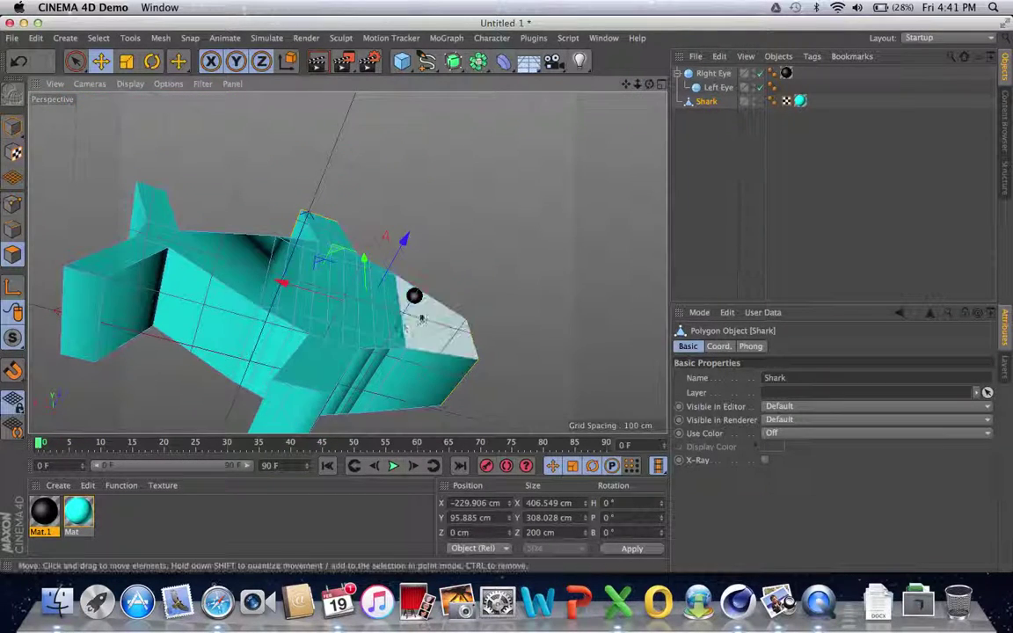
pyautogui.moveTo(275, 403); pyautogui.dragTo(320, 407)
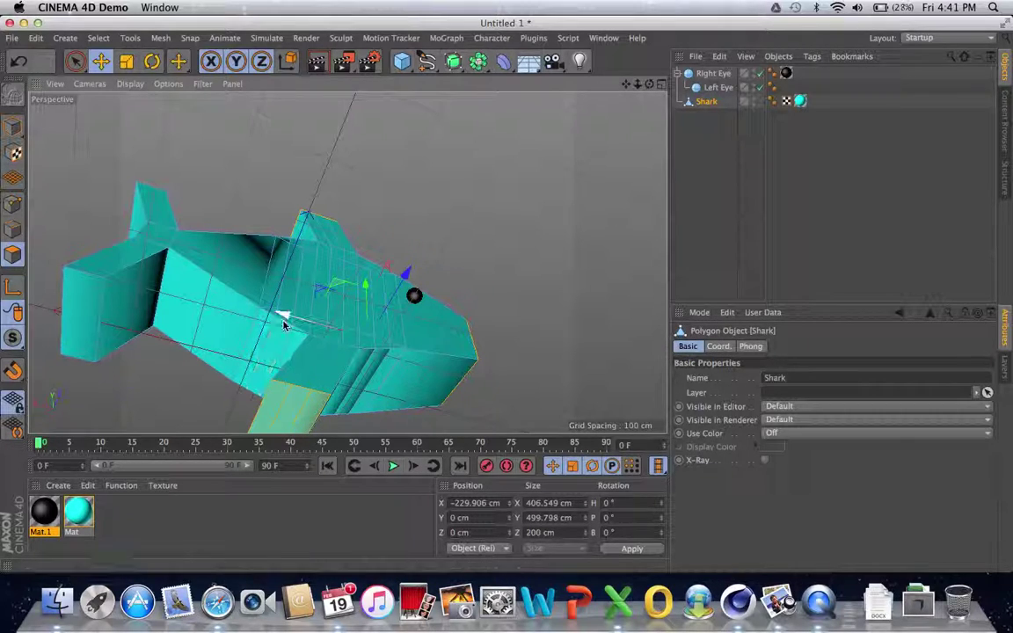
# - Remove the nose face from the selection and move both fin ends about 13 cm along X toward the tail
pyautogui.moveTo(284, 321); pyautogui.dragTo(272, 319)
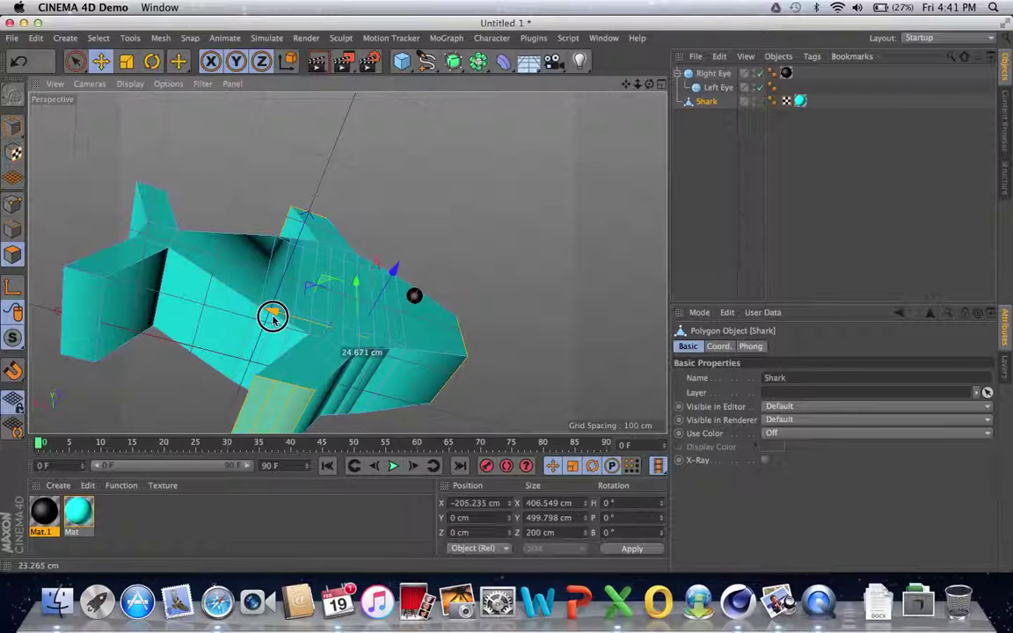
pyautogui.click(18, 61)
pyautogui.moveTo(648, 84); pyautogui.dragTo(651, 89)
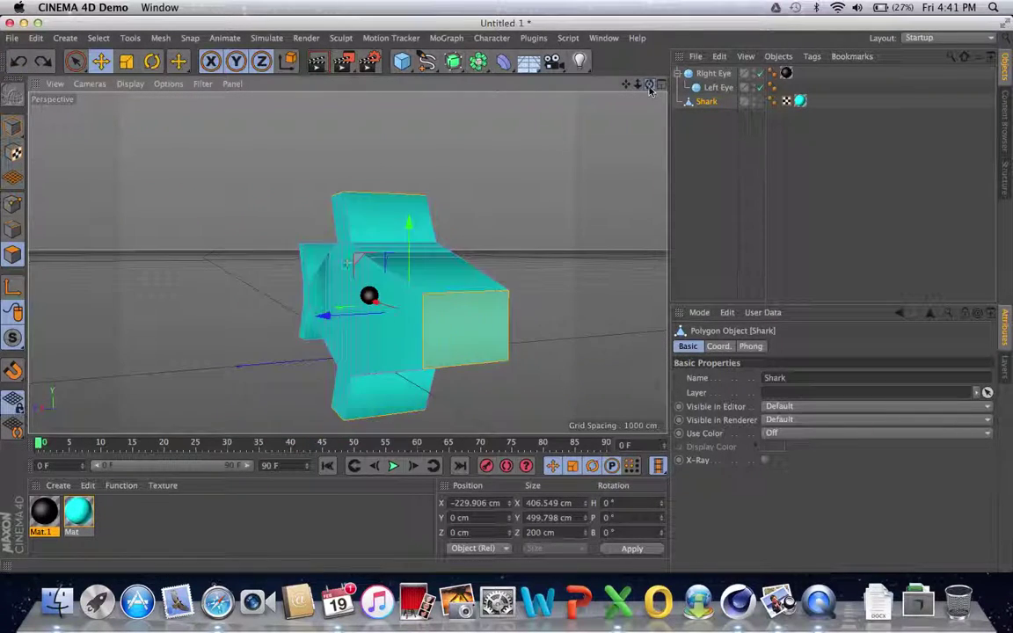
pyautogui.keyDown('ctrl'); pyautogui.click(474, 339); pyautogui.keyUp('ctrl')
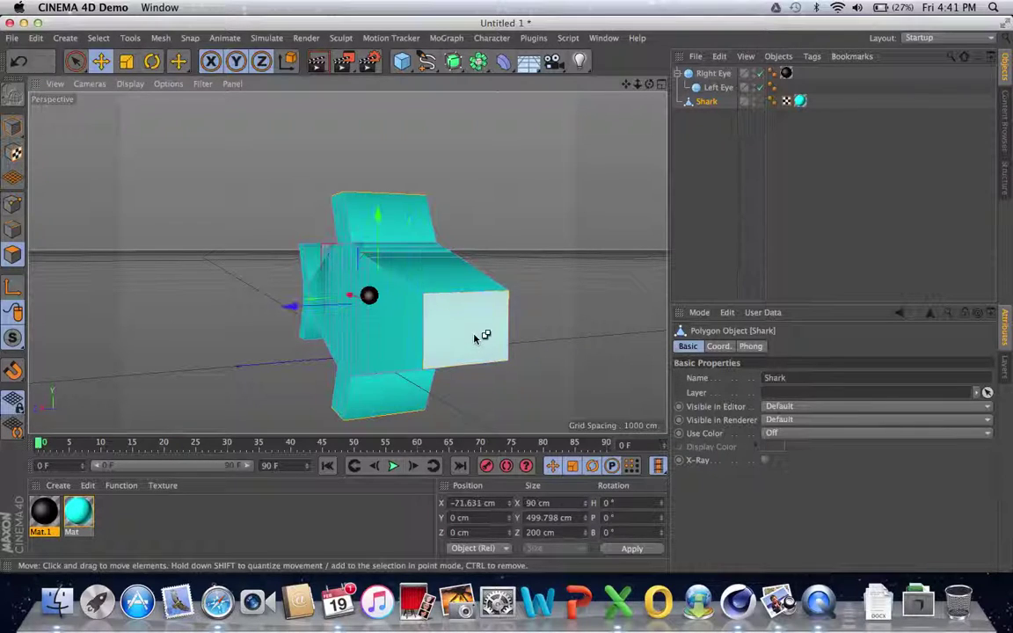
pyautogui.moveTo(649, 84); pyautogui.dragTo(655, 84)
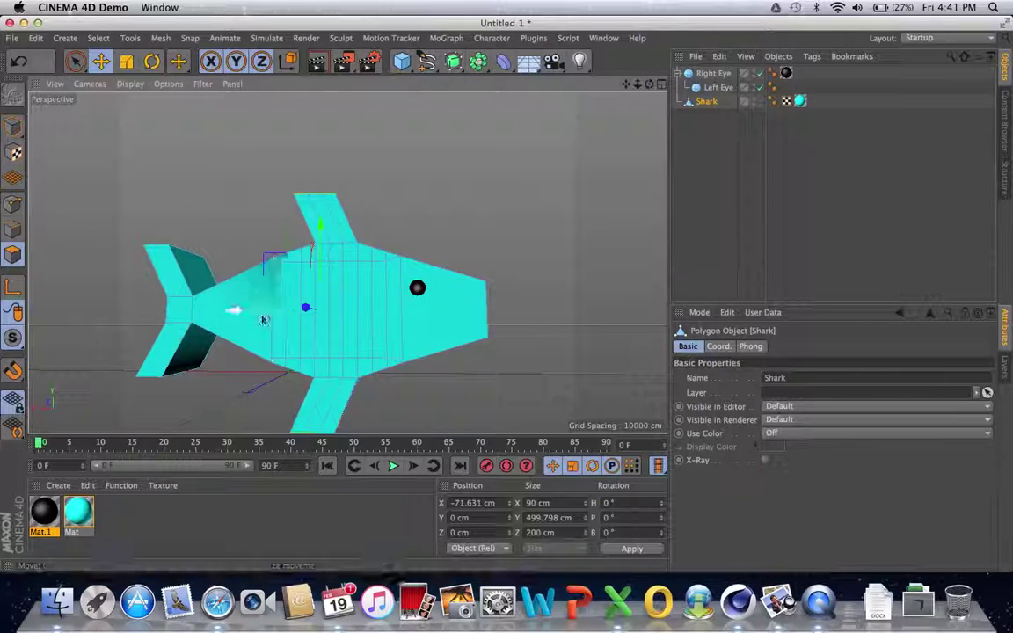
pyautogui.moveTo(233, 309)
pyautogui.mouseDown()
pyautogui.moveTo(247, 319)
pyautogui.moveTo(231, 313)
pyautogui.mouseUp()
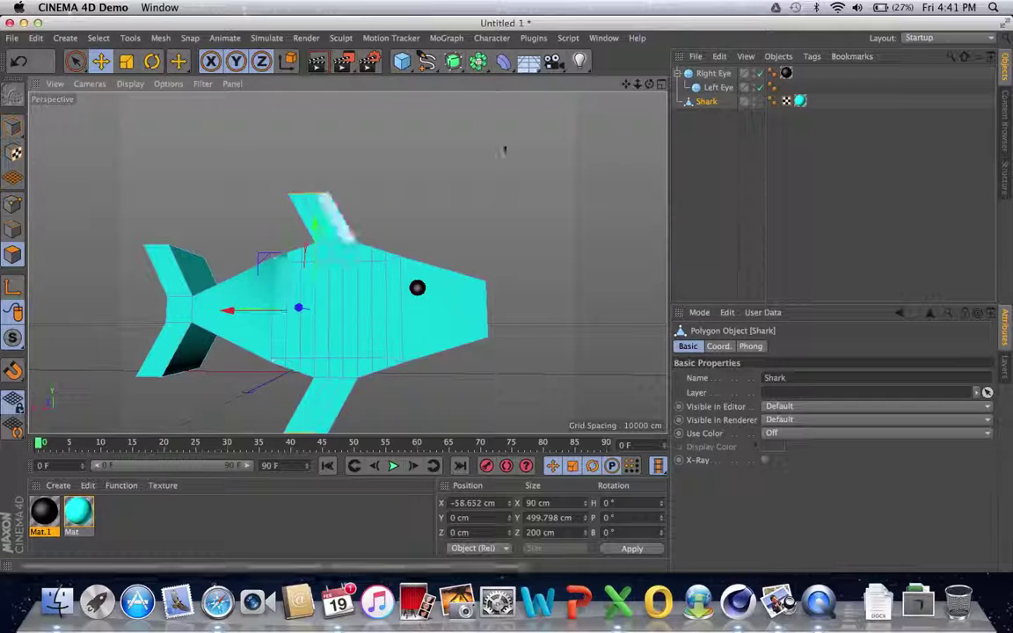
# - Render a viewport preview of the shark with its swept-back fins from a near-frontal angle
pyautogui.moveTo(649, 86); pyautogui.dragTo(626, 83)
pyautogui.moveTo(564, 79); pyautogui.dragTo(563, 79)
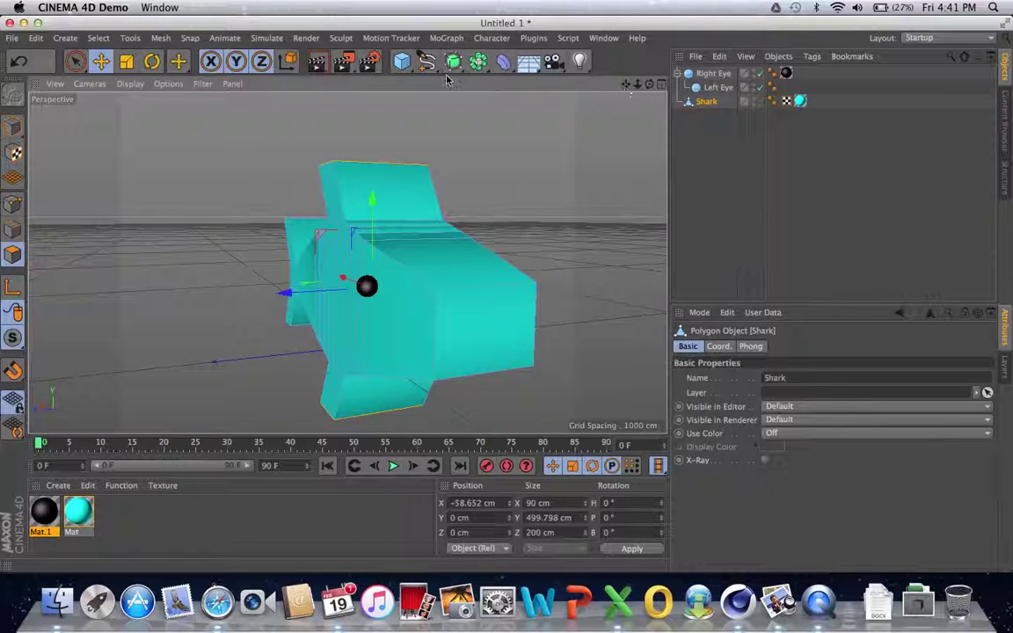
pyautogui.click(327, 67)
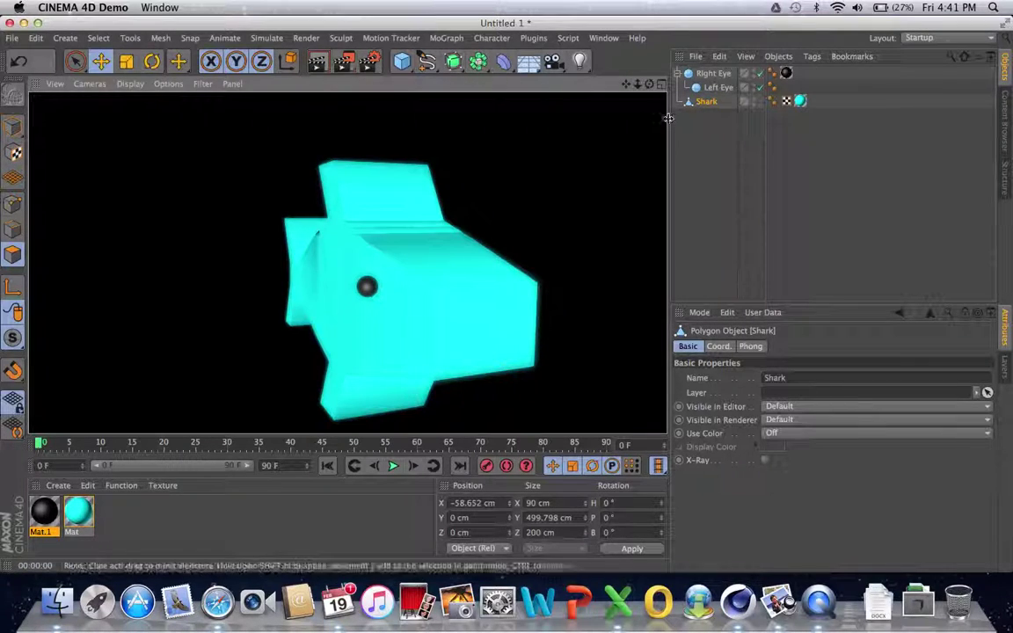
# - Deselect the shark, render it from a slightly more side-on angle, and compare it with the reference screenshot in Preview
pyautogui.click(714, 147)
pyautogui.moveTo(655, 84); pyautogui.dragTo(584, 77)
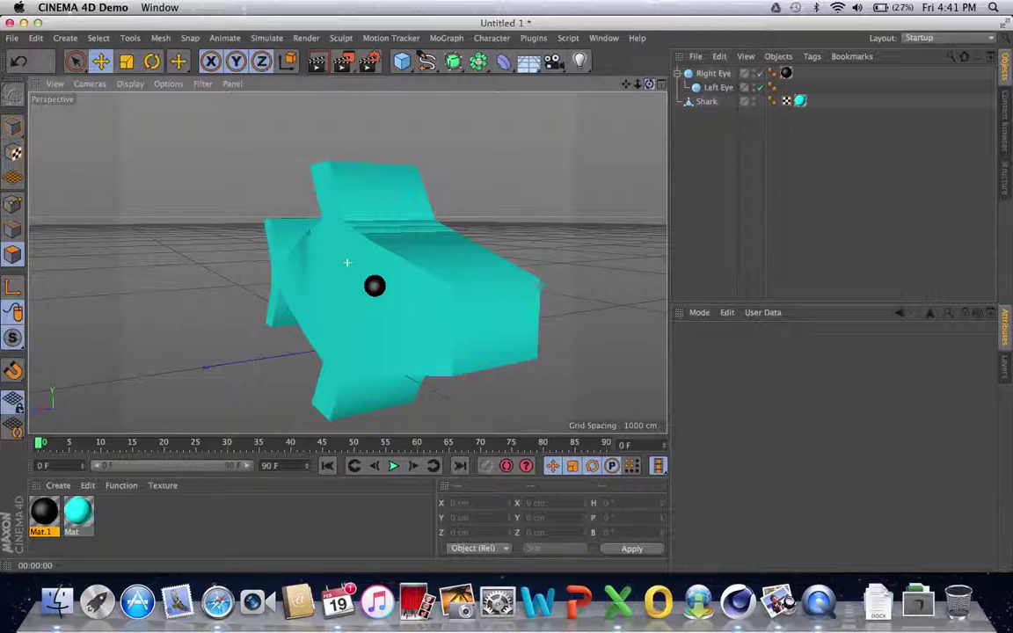
pyautogui.click(317, 68)
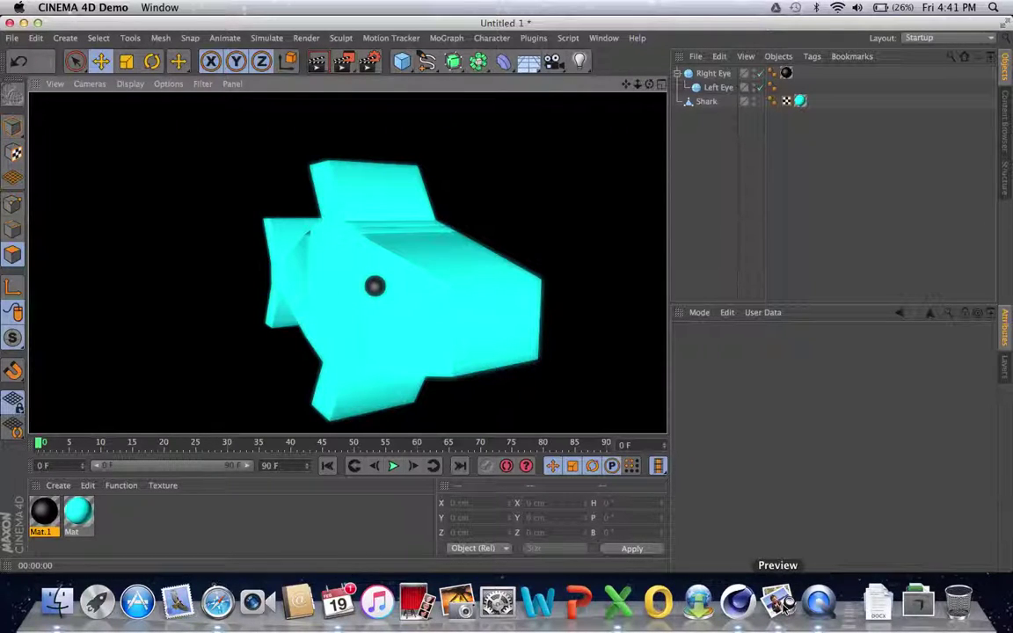
pyautogui.click(780, 603)
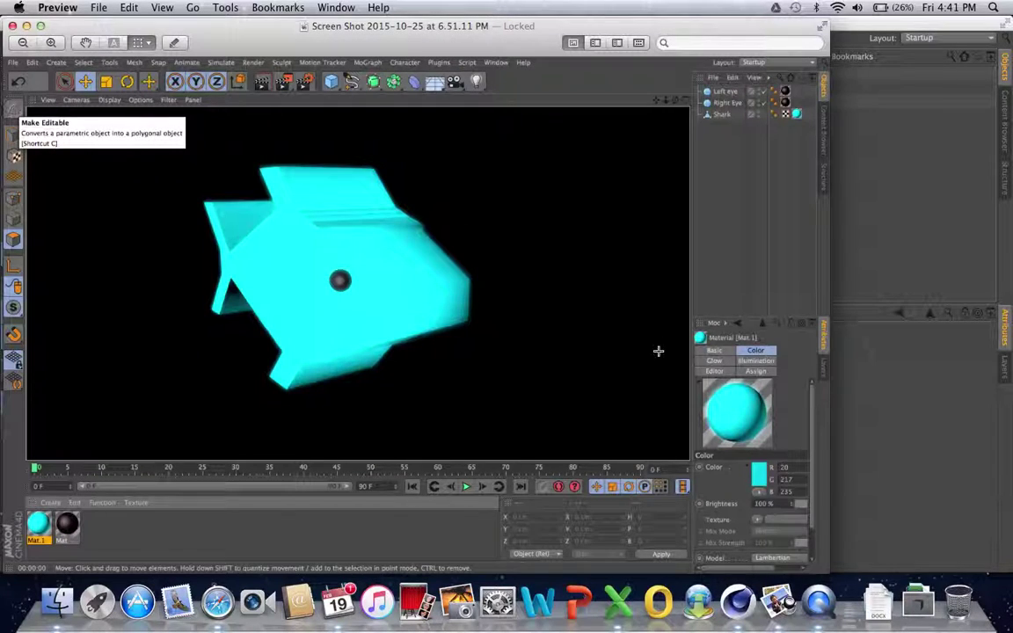
pyautogui.click(906, 191)
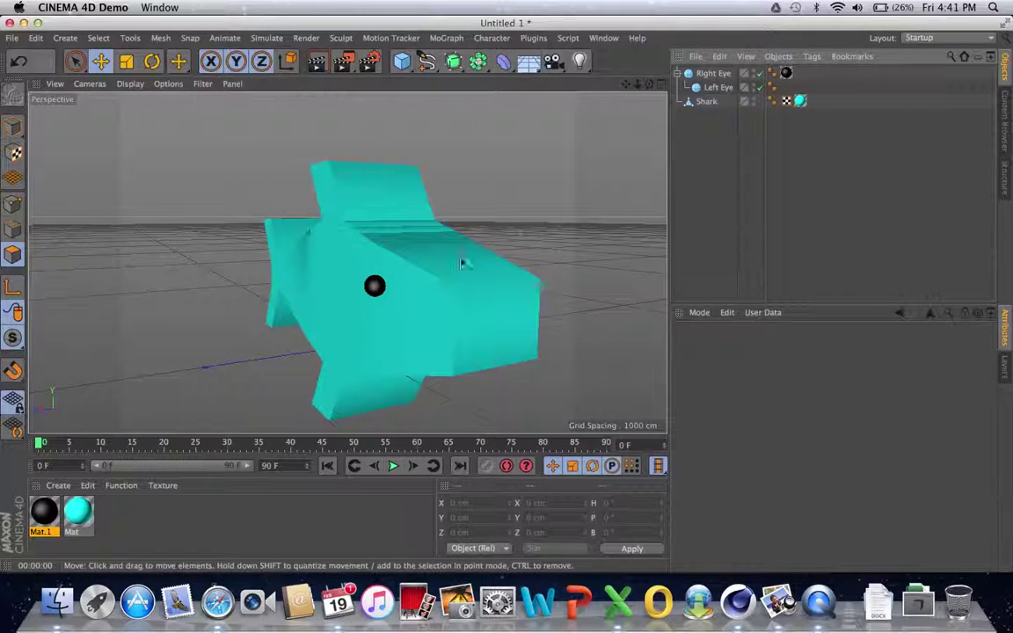
# - Review the reference screenshot in Preview again and render a closing viewport preview of the shark
pyautogui.click(779, 602)
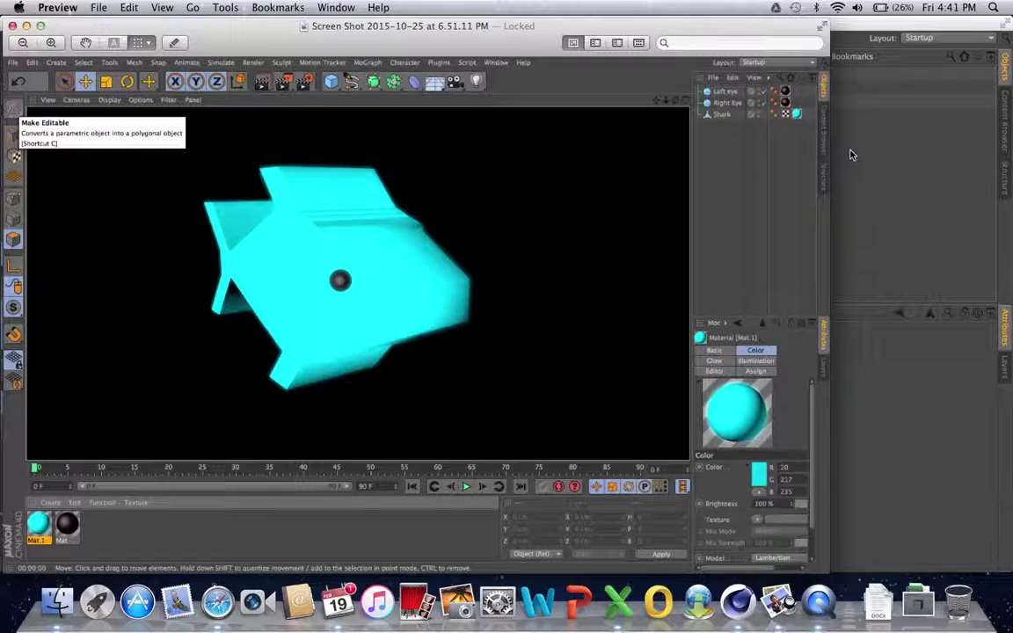
pyautogui.click(912, 149)
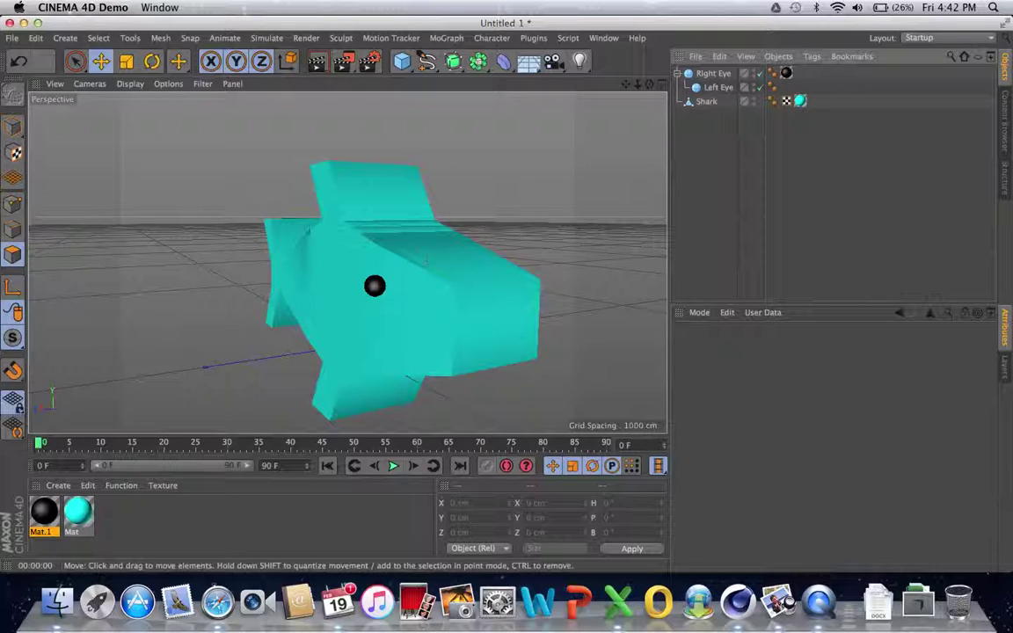
pyautogui.click(777, 602)
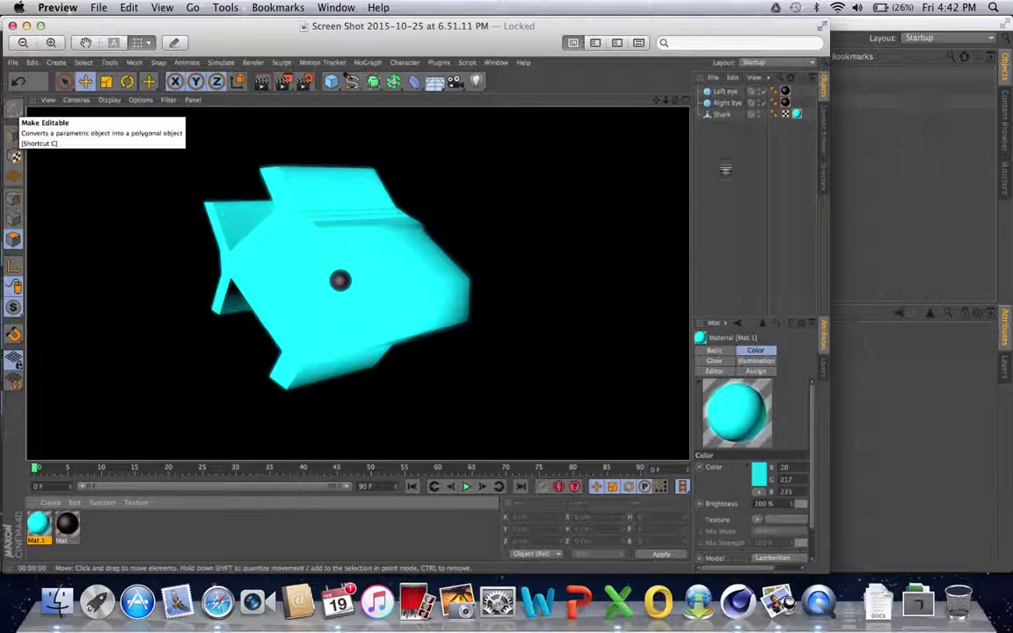
pyautogui.click(867, 144)
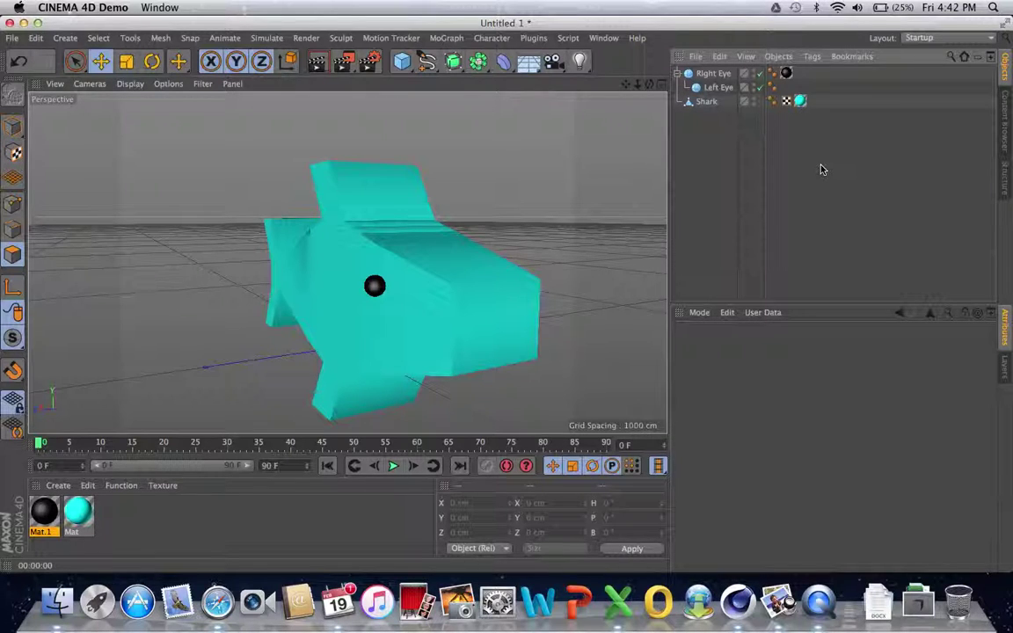
pyautogui.click(318, 60)
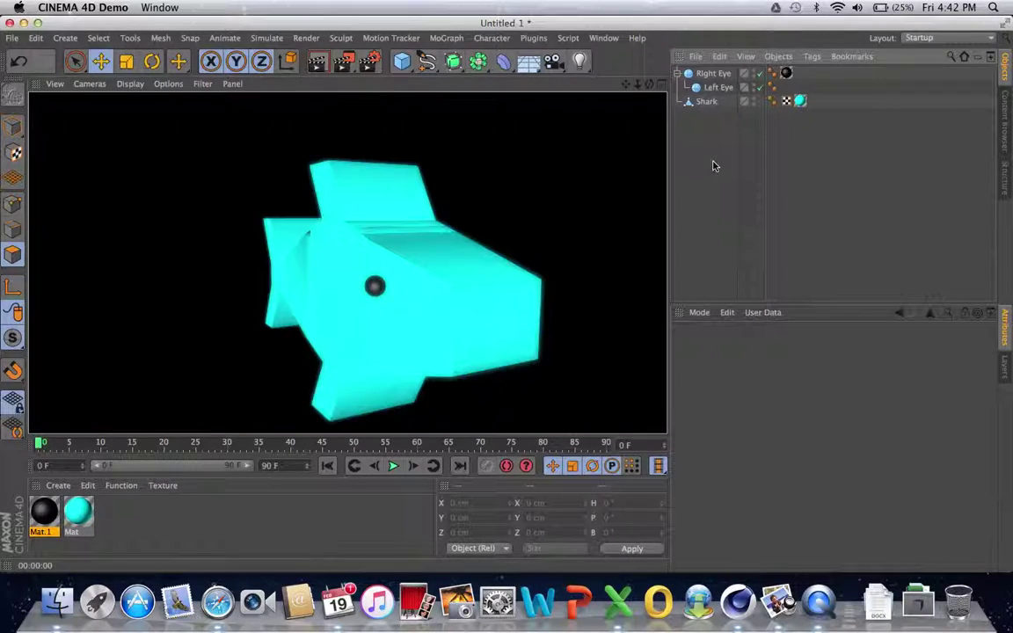